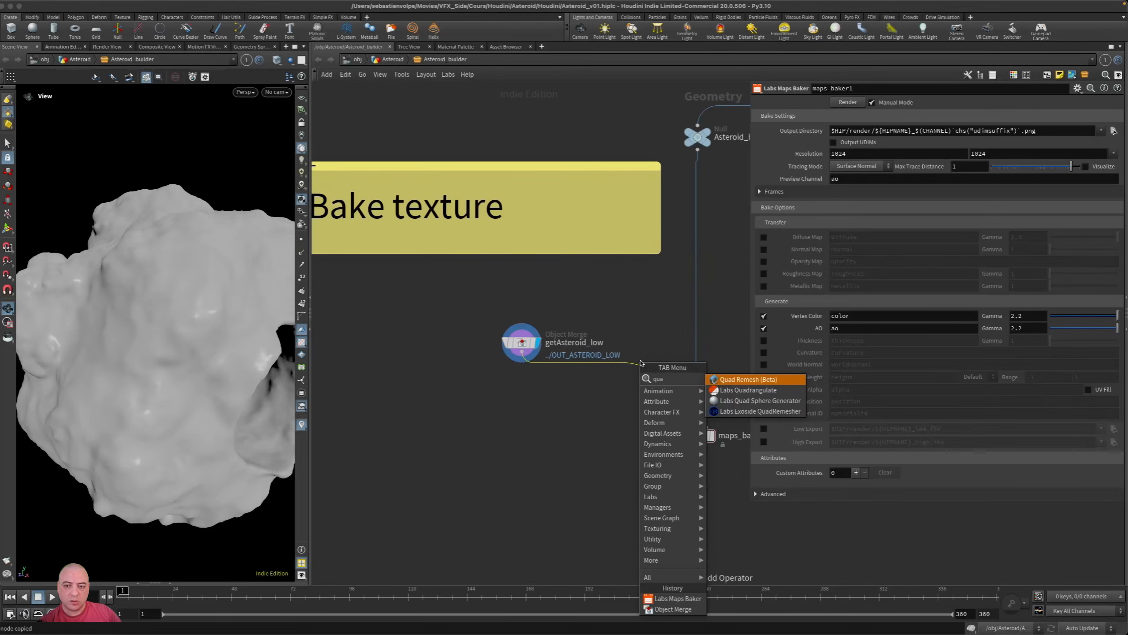
# Insert a Quad Remesh (Beta) node between getAsteroid_low and the Labs Maps Baker, and display its result in a wider viewport.
pyautogui.press('Return')
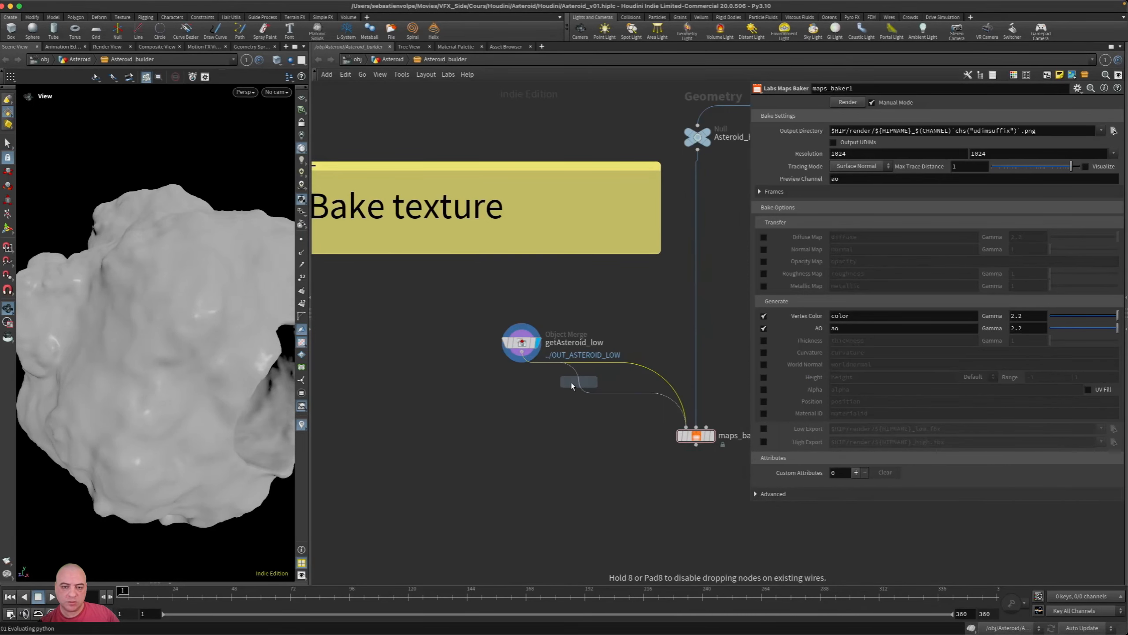
pyautogui.click(520, 390)
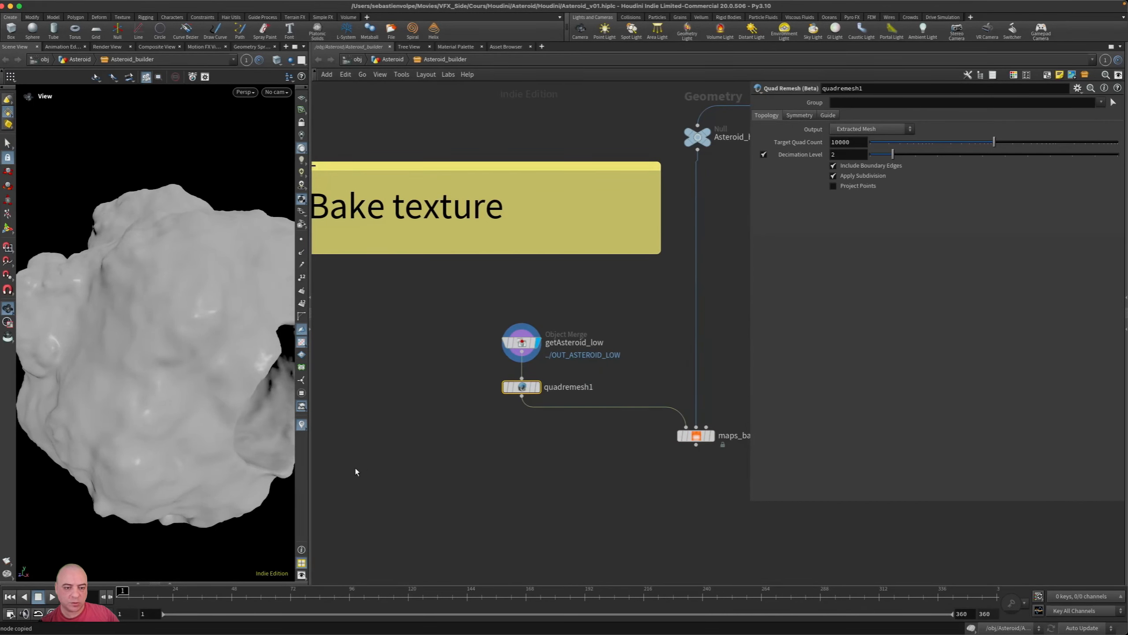
pyautogui.moveTo(309, 444); pyautogui.dragTo(408, 444)
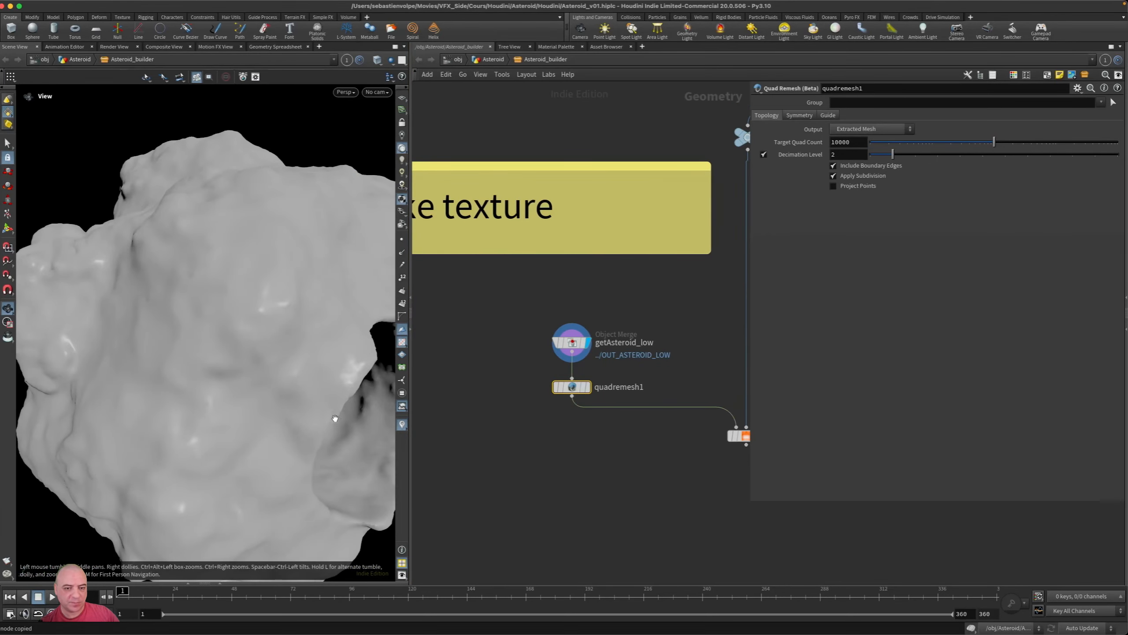
pyautogui.click(587, 388)
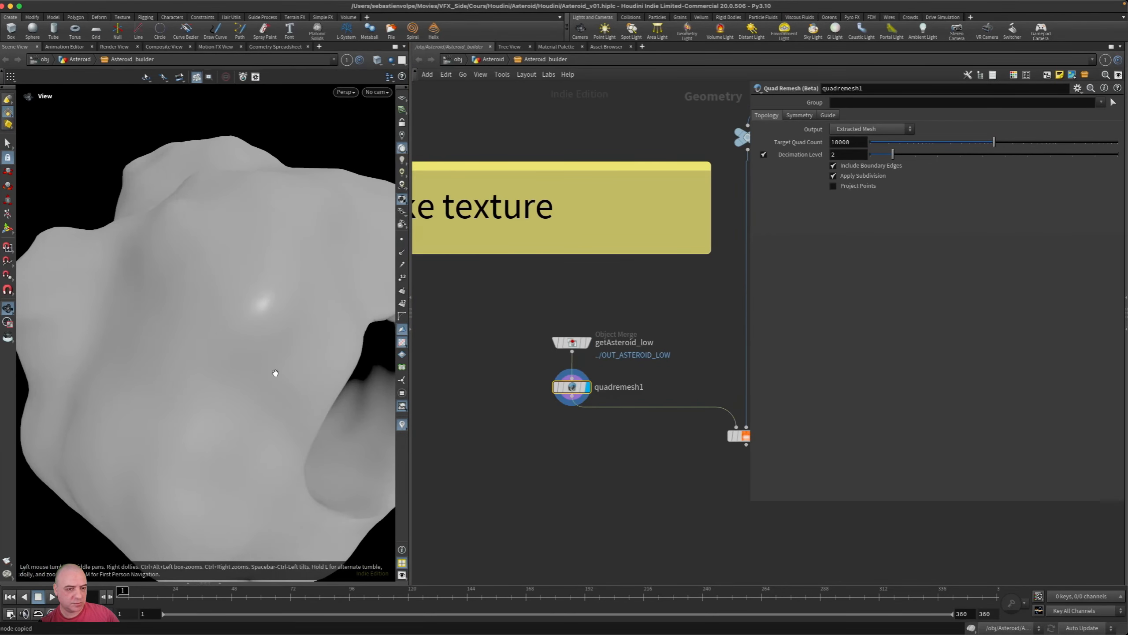
# Turn on wireframe shading and compare the getAsteroid_low mesh with the quad-remeshed version.
pyautogui.hotkey('shift', 'w')
pyautogui.moveTo(277, 370)
pyautogui.mouseDown()
pyautogui.moveTo(174, 361)
pyautogui.moveTo(196, 349)
pyautogui.mouseUp()
pyautogui.click(587, 342)
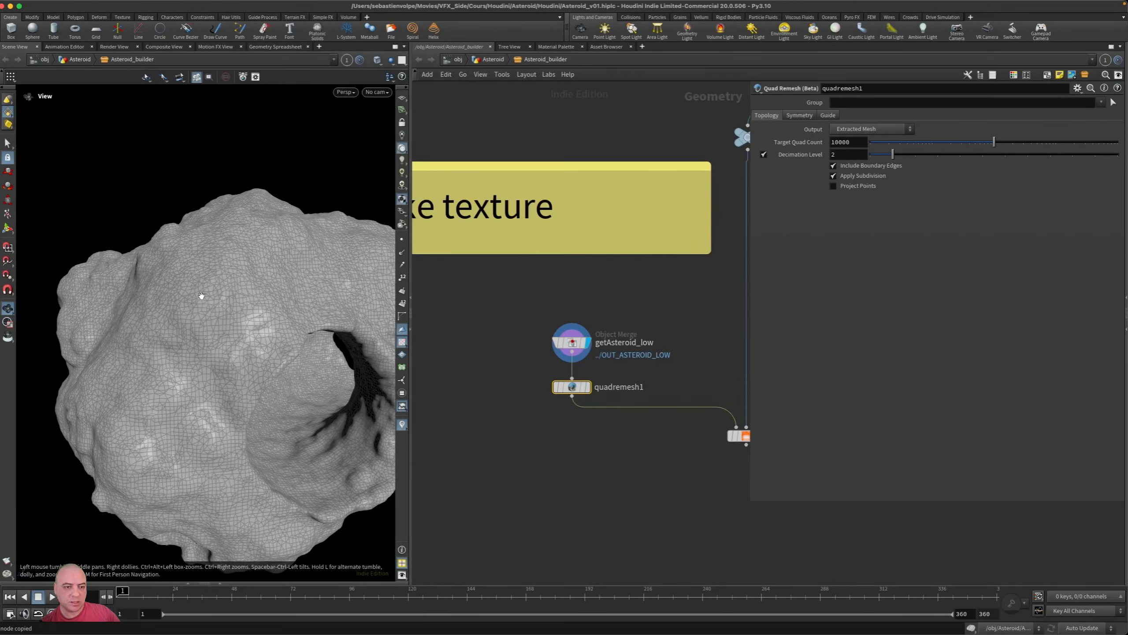
pyautogui.moveTo(202, 296); pyautogui.dragTo(183, 297)
pyautogui.moveTo(573, 386)
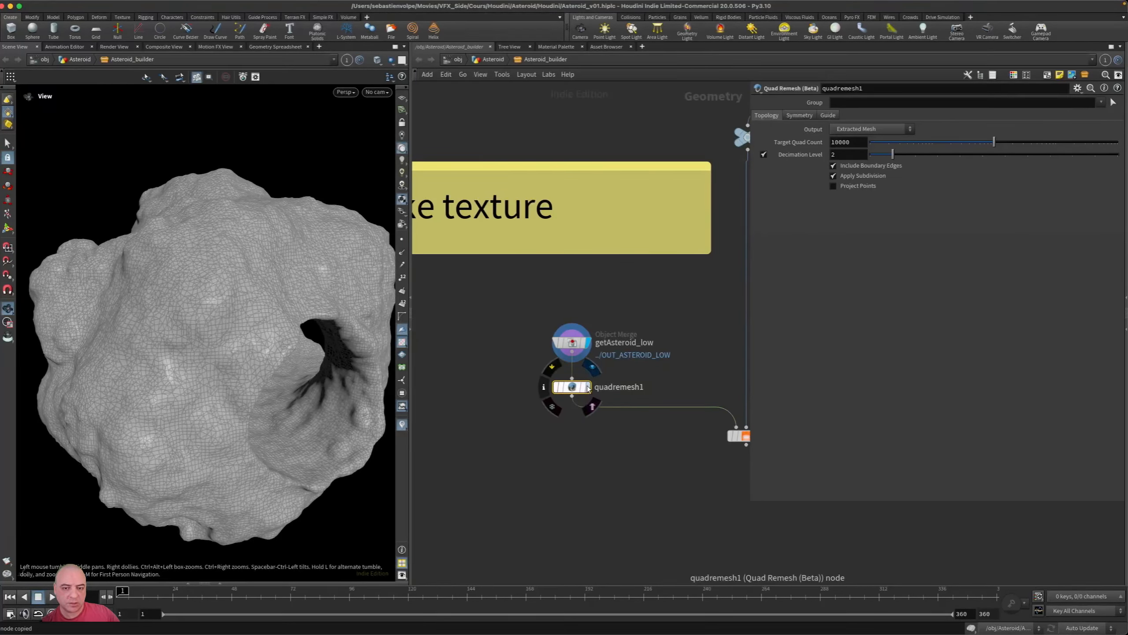
pyautogui.press('r')
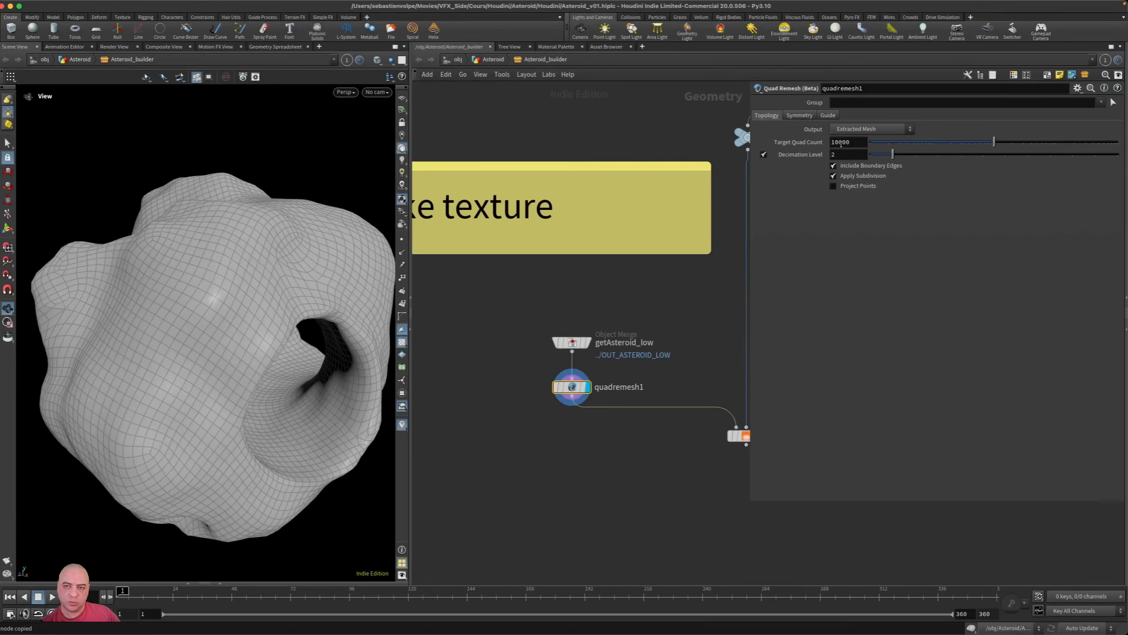
# Set the Quad Remesh target quad count to 100000 and check the polygon count in the node's info.
pyautogui.click(841, 143)
pyautogui.write('0')
pyautogui.press('Return')
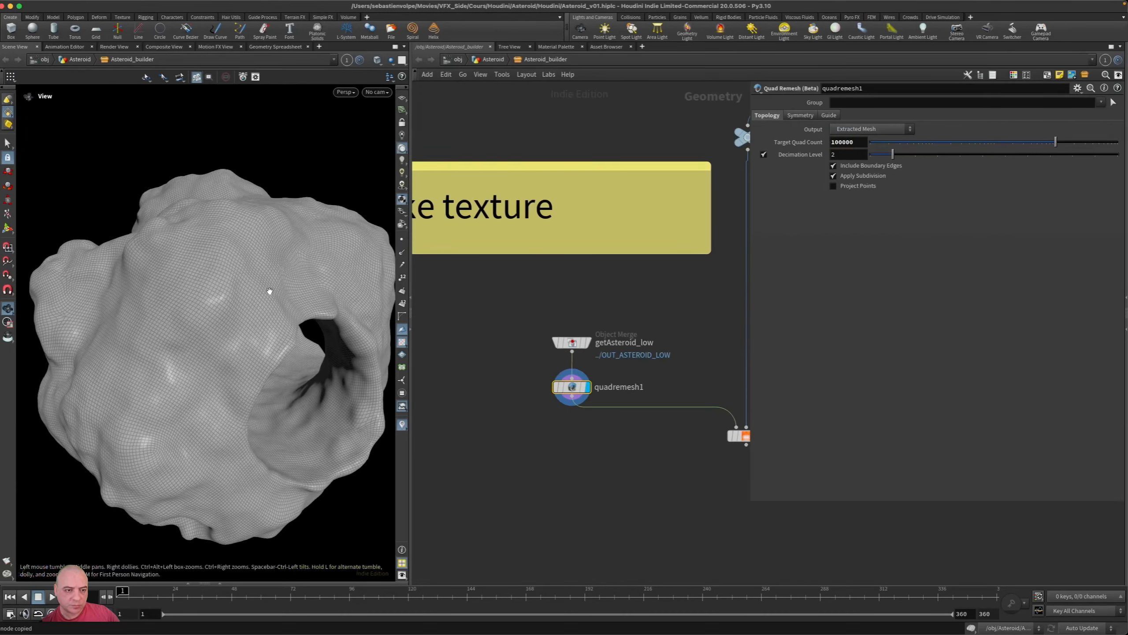
pyautogui.moveTo(272, 292); pyautogui.dragTo(246, 280)
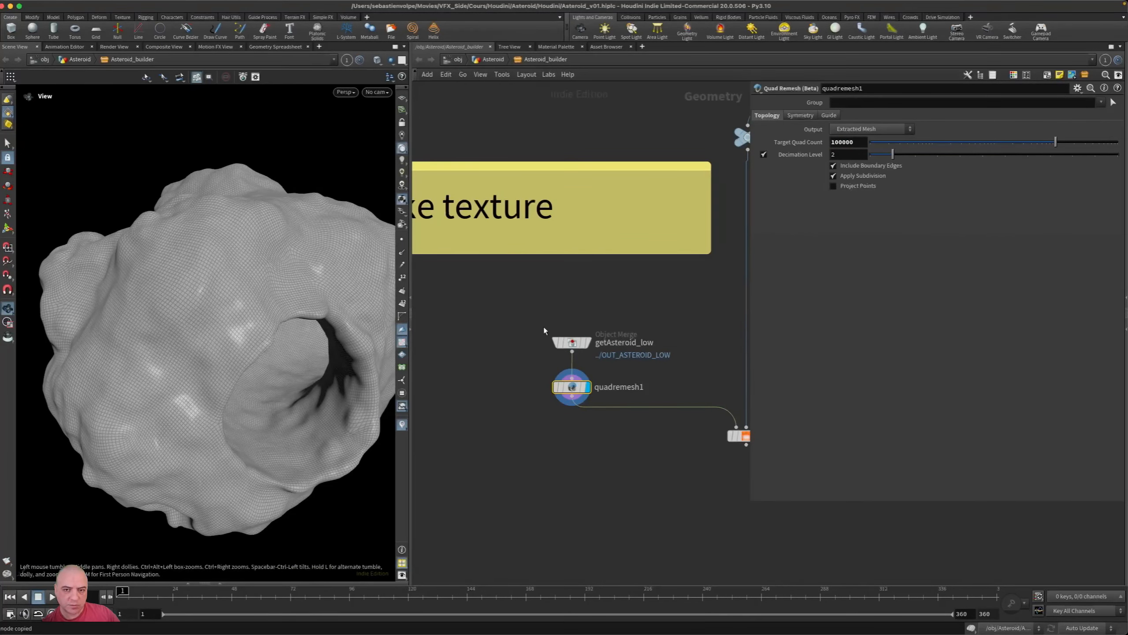
pyautogui.click(570, 342)
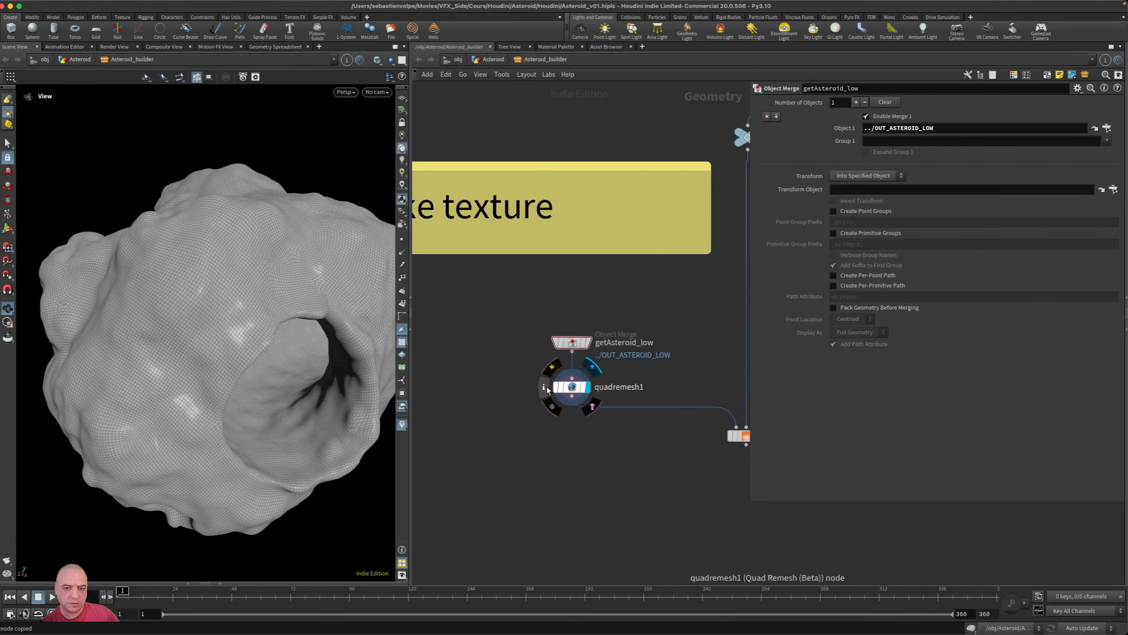
pyautogui.moveTo(541, 387)
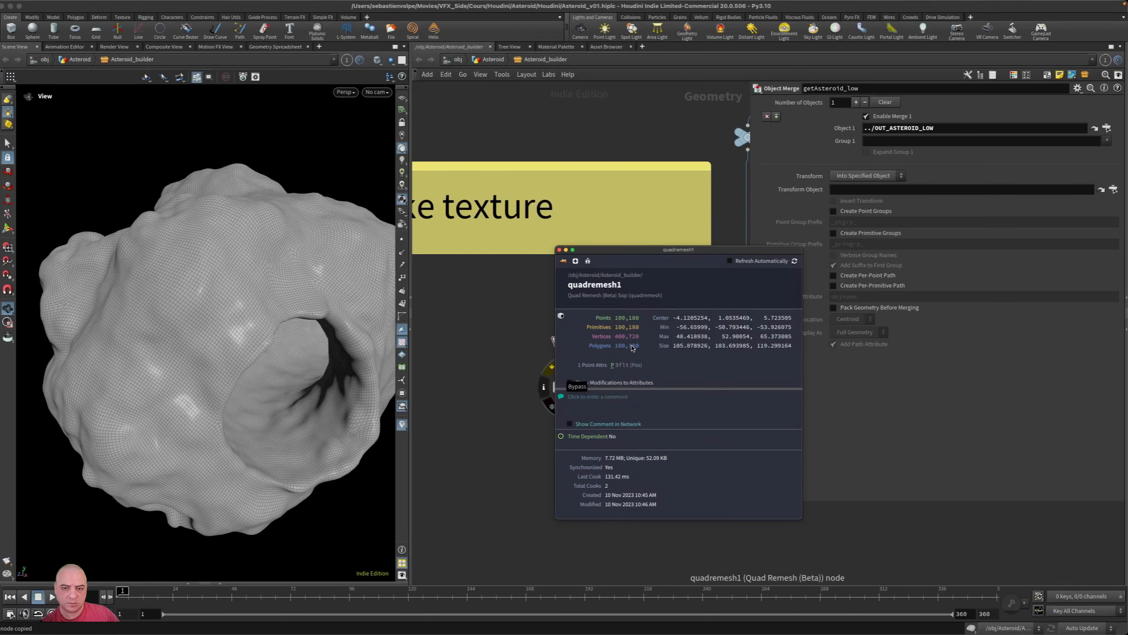
# Move the Maps Baker node lower in the network and insert a Labs Auto UV node between quadremesh1 and it.
pyautogui.moveTo(524, 386); pyautogui.dragTo(493, 332, button='middle')
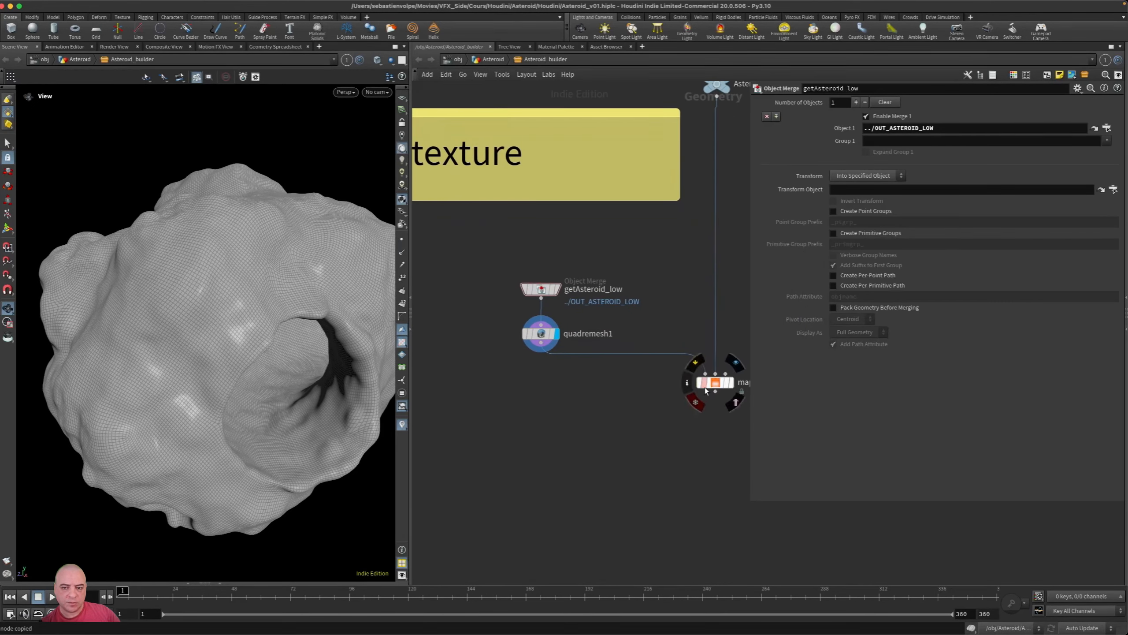
pyautogui.moveTo(714, 383); pyautogui.dragTo(709, 433)
pyautogui.click(627, 351)
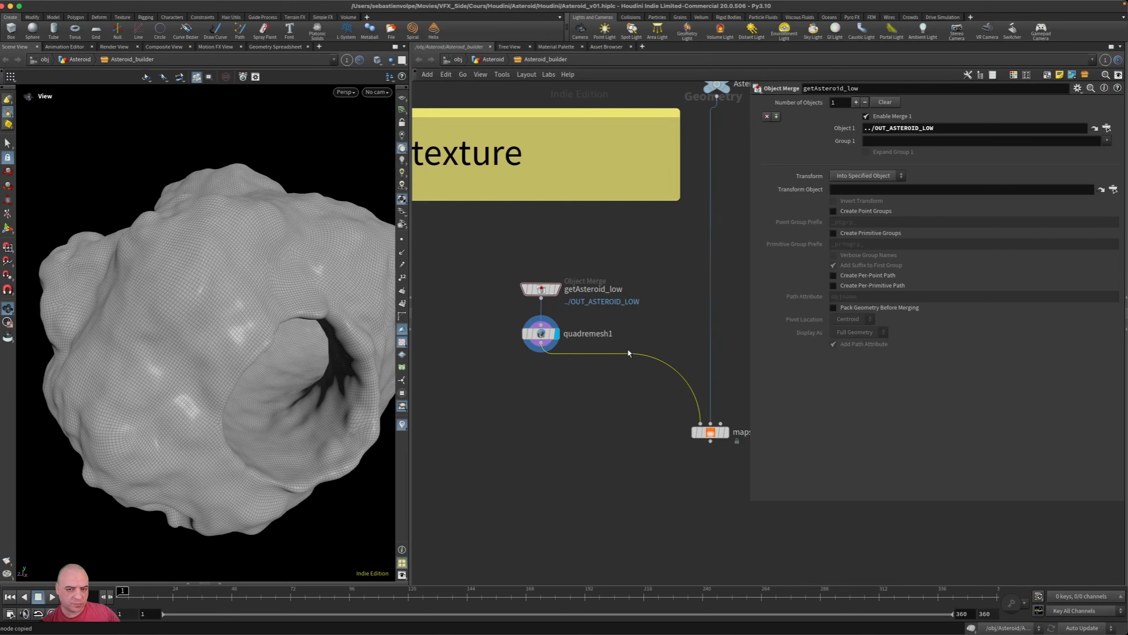
pyautogui.press('Tab')
pyautogui.write('au')
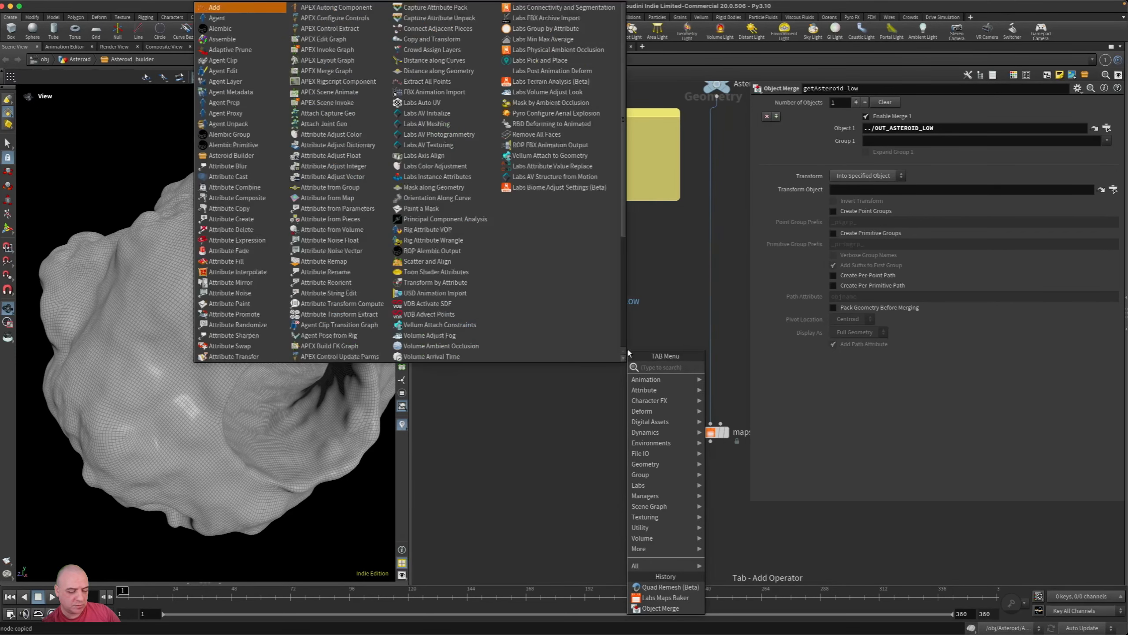
pyautogui.press('Down')
pyautogui.press('Down')
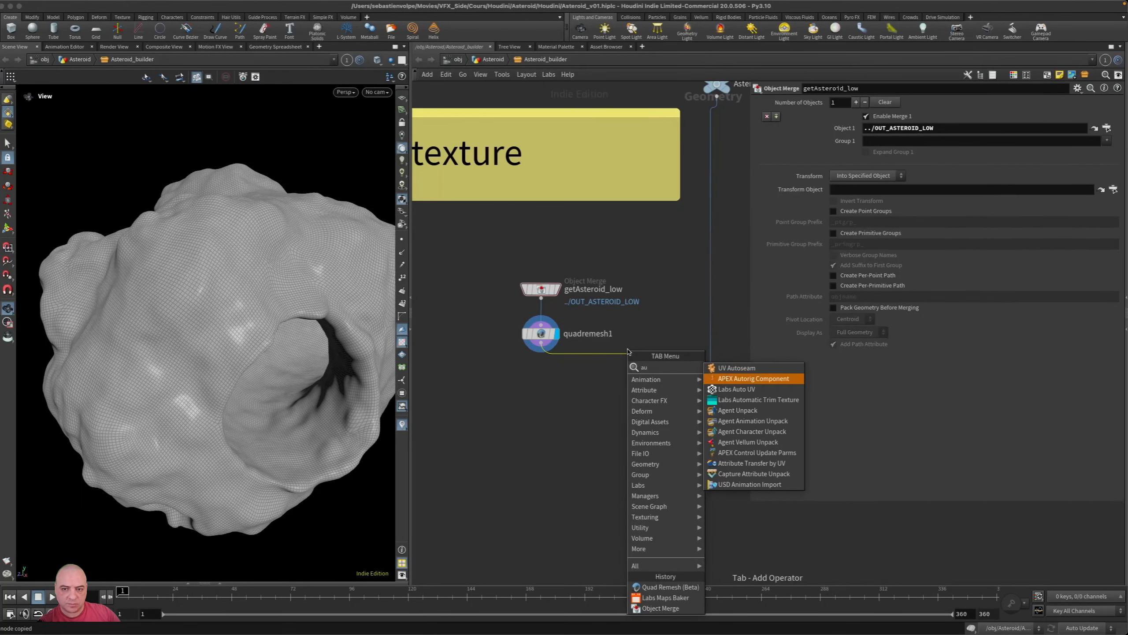
pyautogui.press('Return')
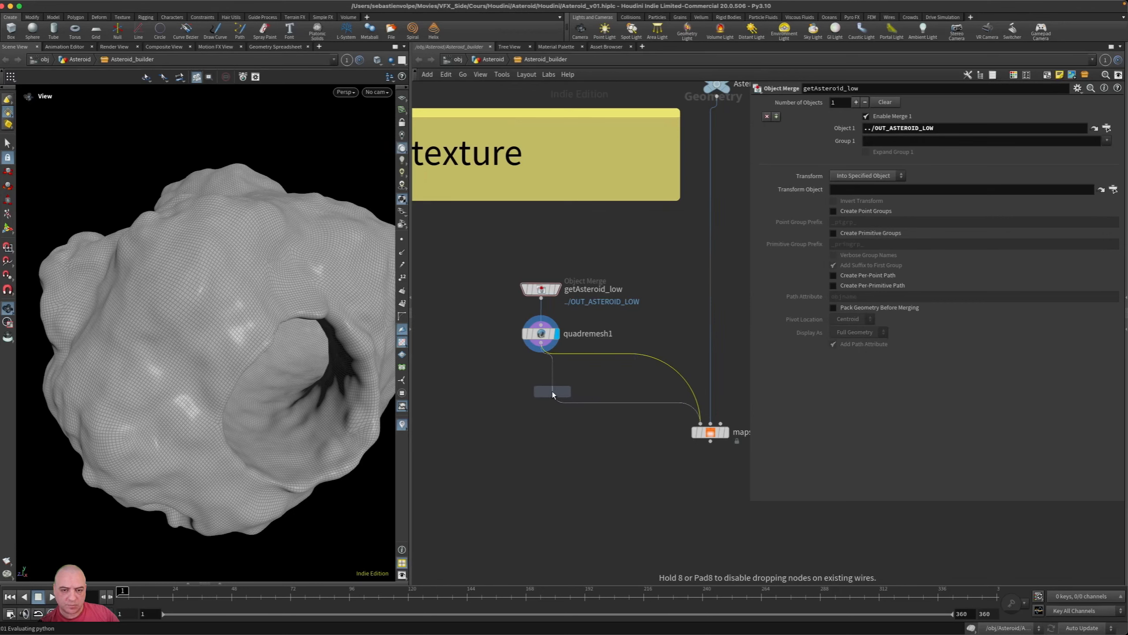
pyautogui.click(543, 393)
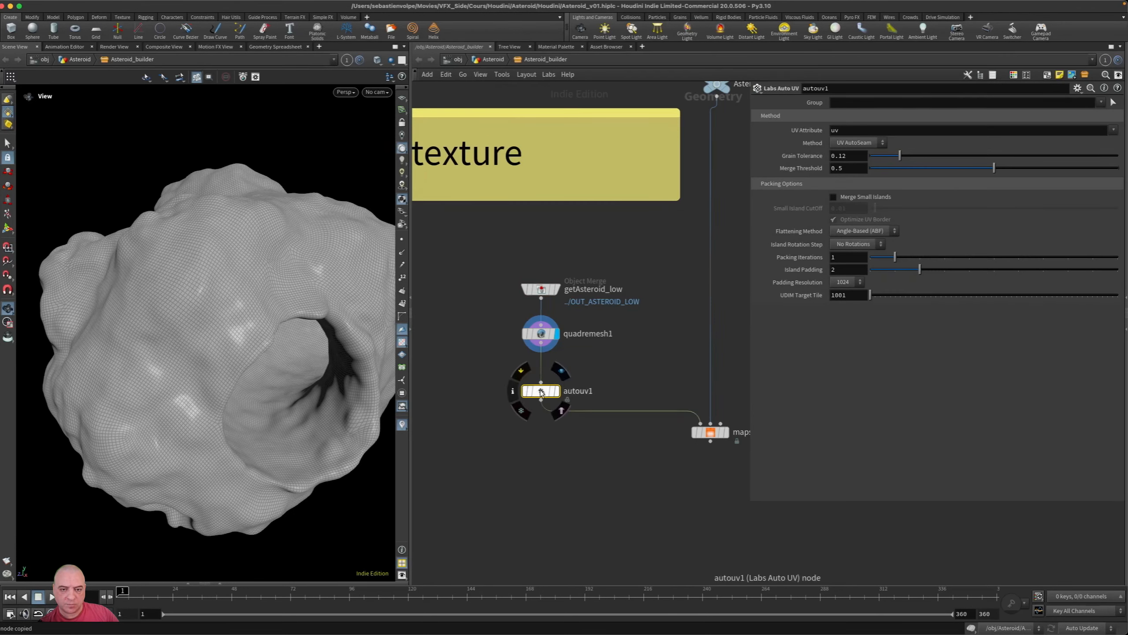
# Set the Labs Auto UV method to Cluster and display the node's result on the asteroid and in the UV view.
pyautogui.click(857, 144)
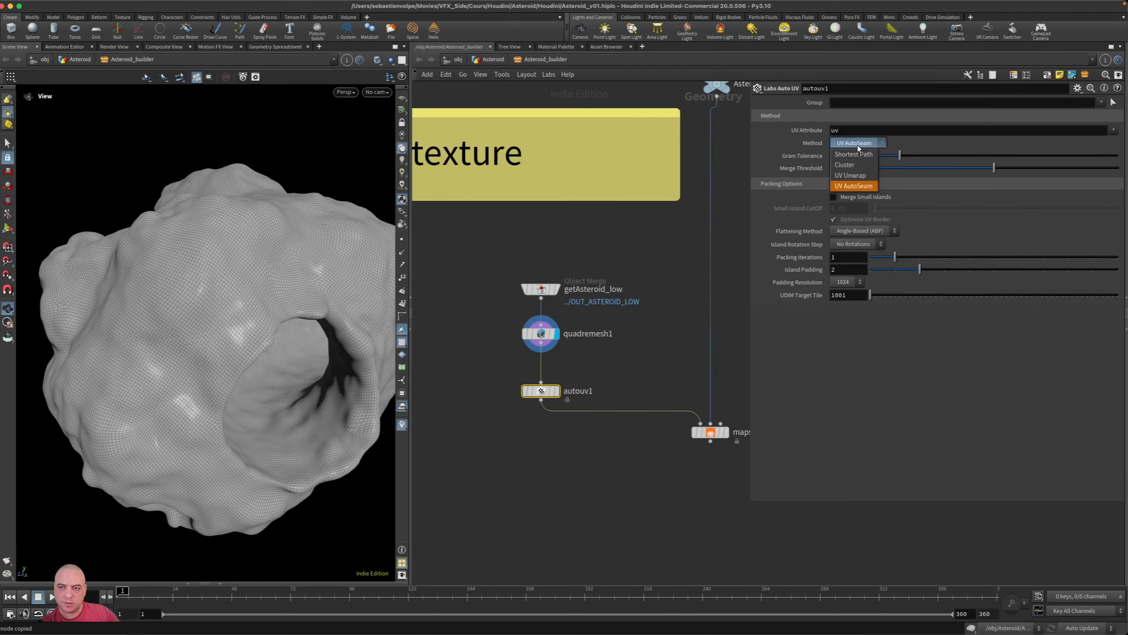
pyautogui.click(854, 186)
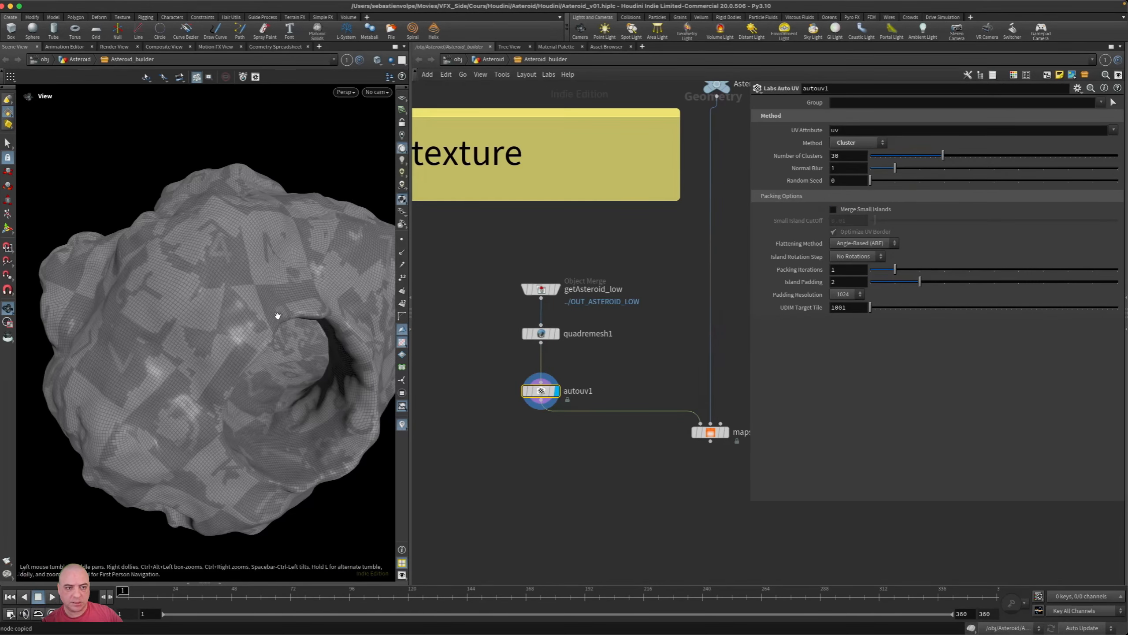
pyautogui.moveTo(286, 308)
pyautogui.mouseDown()
pyautogui.moveTo(262, 234)
pyautogui.moveTo(278, 306)
pyautogui.mouseUp()
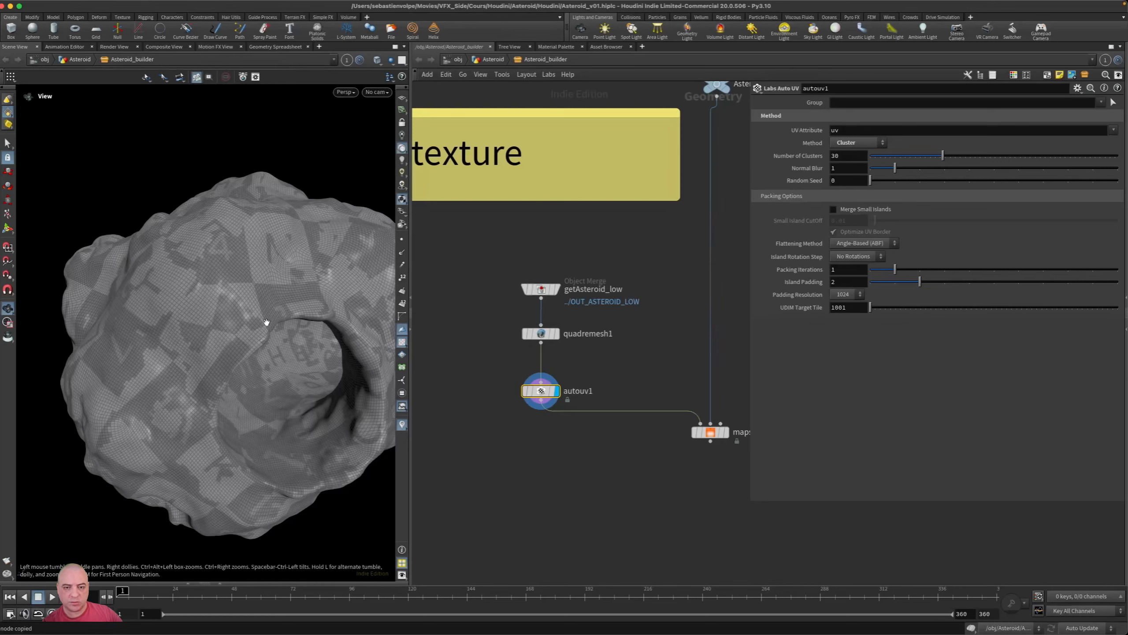
pyautogui.hotkey('space', '5')
pyautogui.moveTo(272, 304); pyautogui.dragTo(240, 373, button='middle')
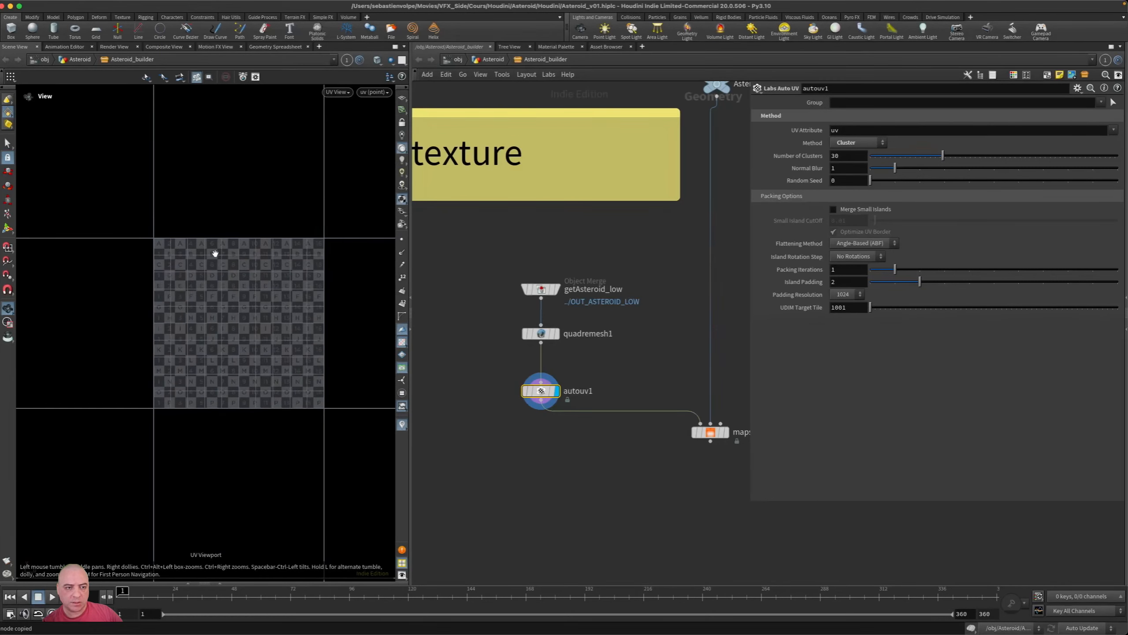
# Branch a Null node off the output of the Labs Auto UV node.
pyautogui.scroll(3, 523, 434)
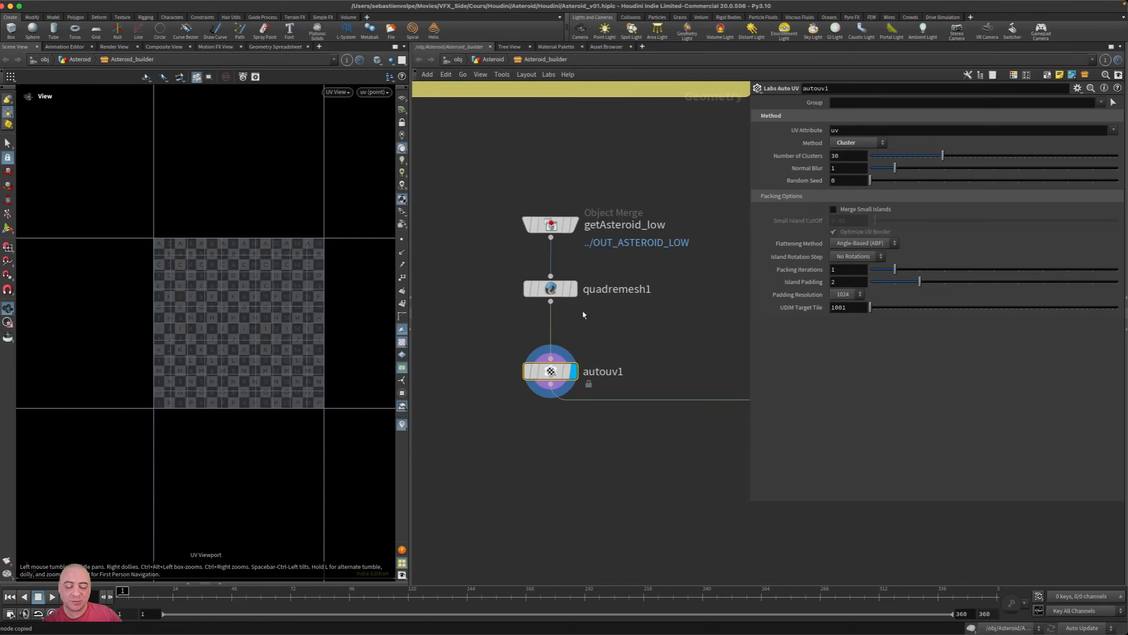
pyautogui.moveTo(546, 427); pyautogui.dragTo(551, 431, button='middle')
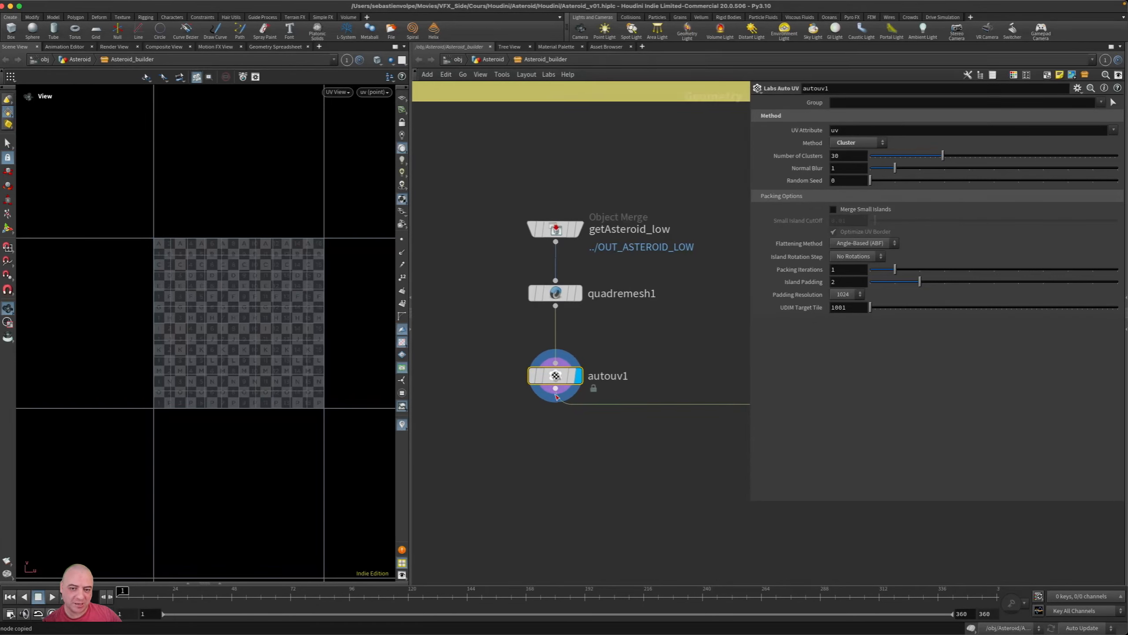
pyautogui.moveTo(557, 395); pyautogui.dragTo(540, 430)
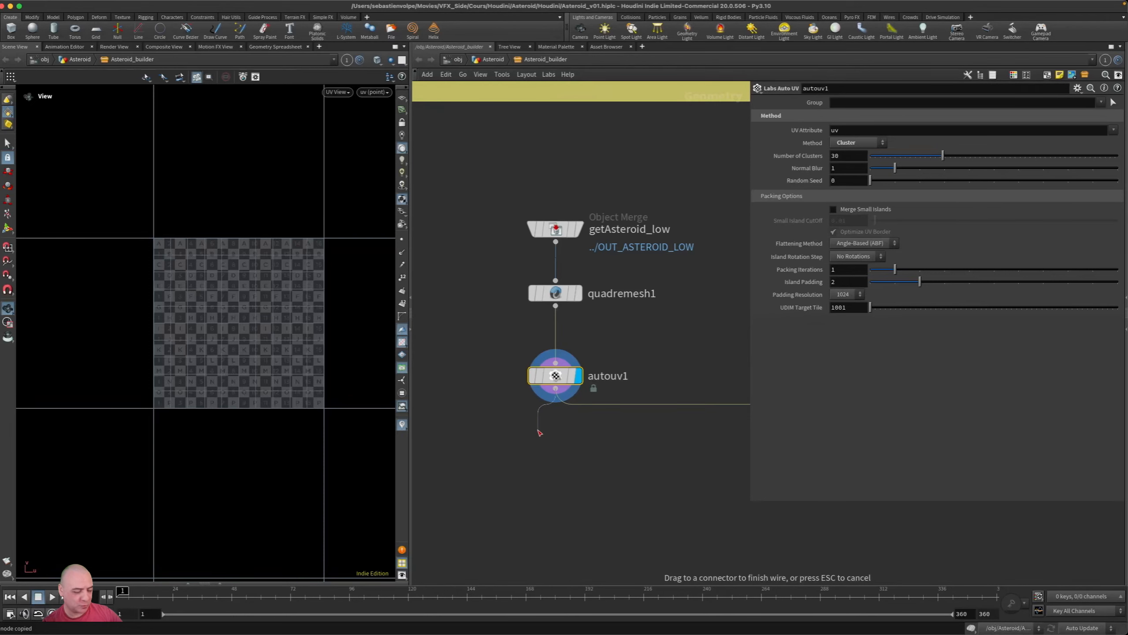
pyautogui.scroll(-4, 540, 433)
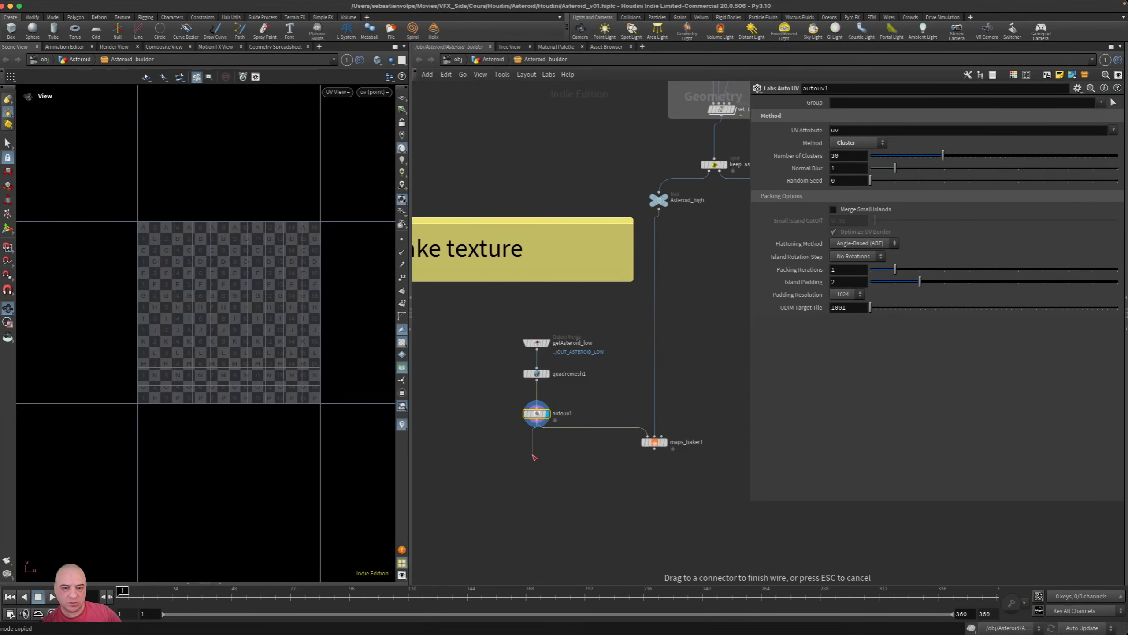
pyautogui.press('Tab')
pyautogui.write('nul')
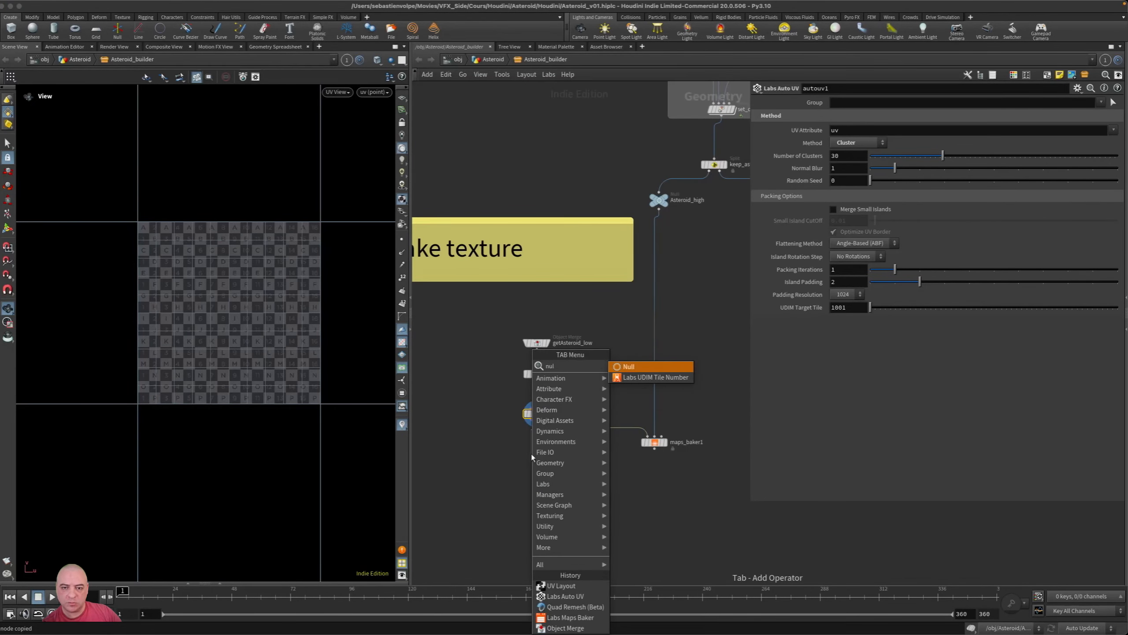
pyautogui.press('Return')
pyautogui.click(530, 454)
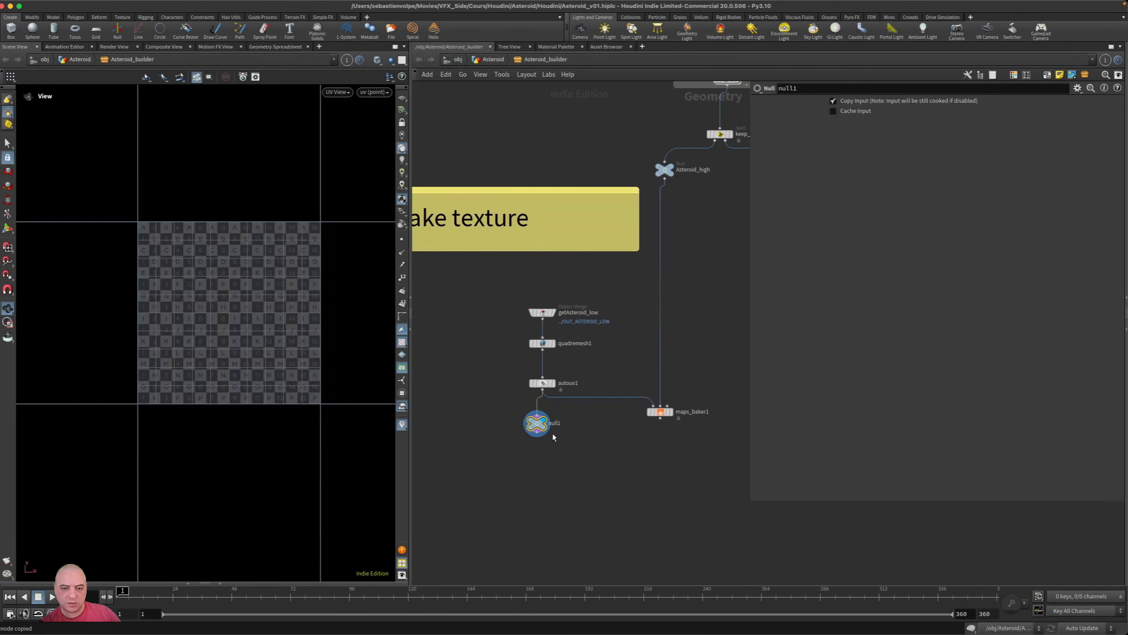
# Connect a UV Layout node below the Null node.
pyautogui.click(538, 438)
pyautogui.press('Tab')
pyautogui.write('uvla')
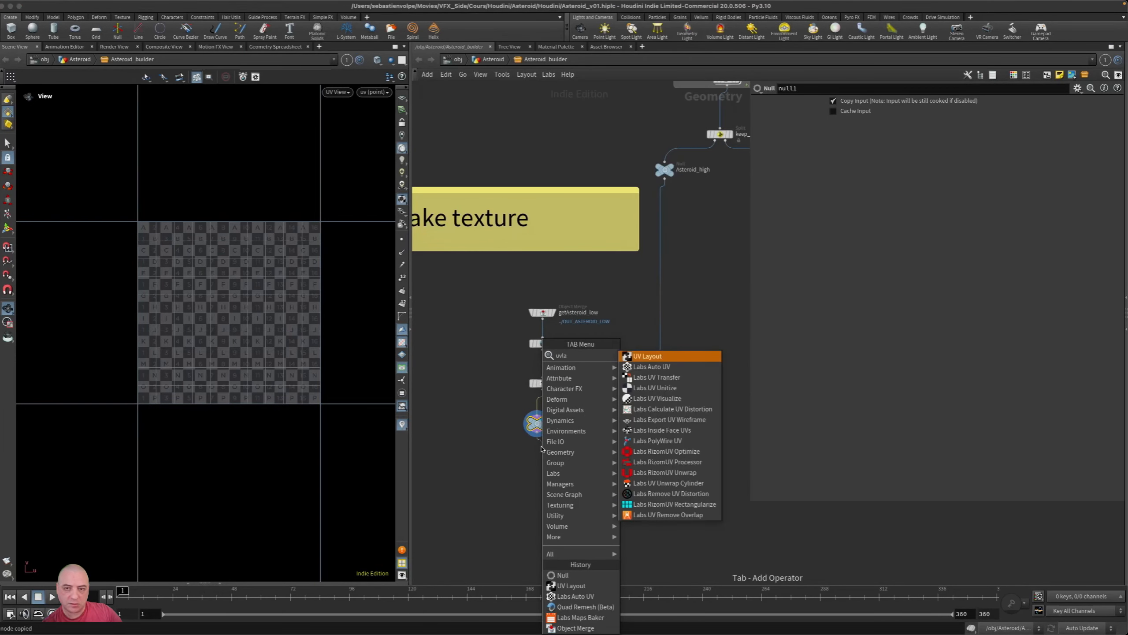
pyautogui.press('Return')
pyautogui.click(541, 450)
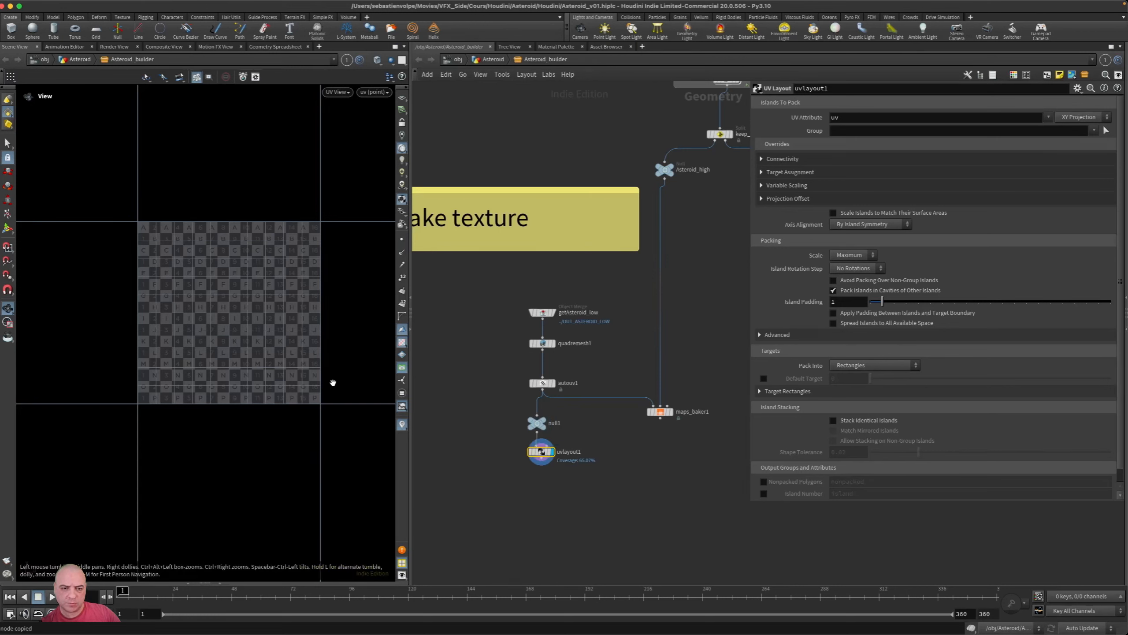
# Check the UV Layout result in the perspective and UV views, and delete the Null and UV Layout nodes.
pyautogui.hotkey('space', '1')
pyautogui.hotkey('space', '5')
pyautogui.hotkey('space', '1')
pyautogui.moveTo(553, 493); pyautogui.dragTo(517, 409)
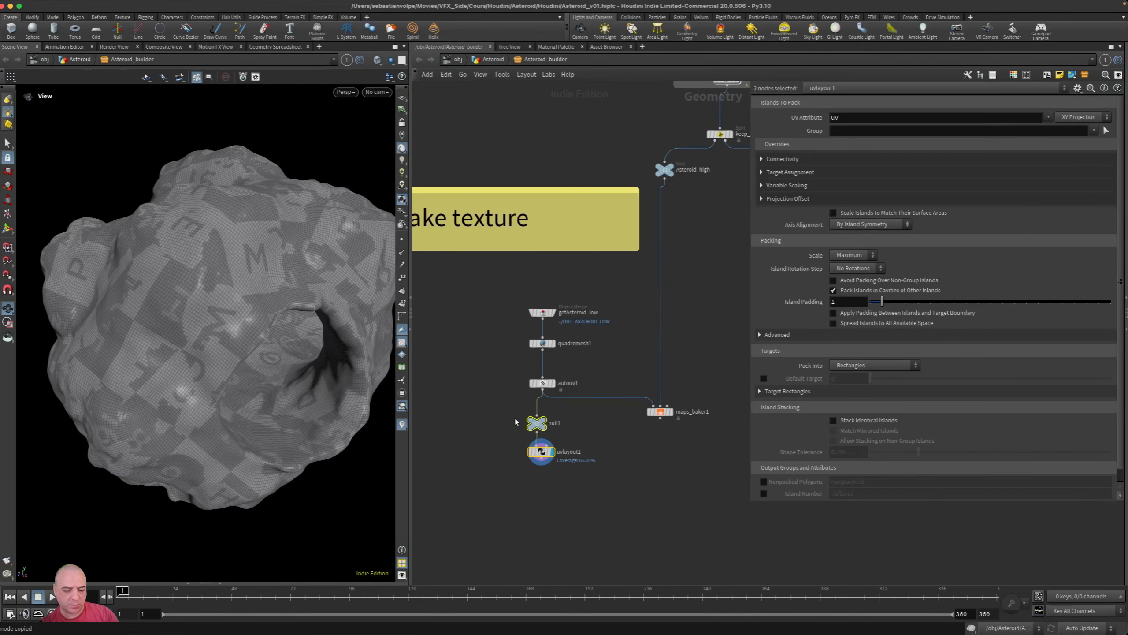
pyautogui.press('Delete')
# Display the Labs Maps Baker node and set its bake resolution to 256 x 256.
pyautogui.moveTo(660, 440); pyautogui.dragTo(633, 454, button='middle')
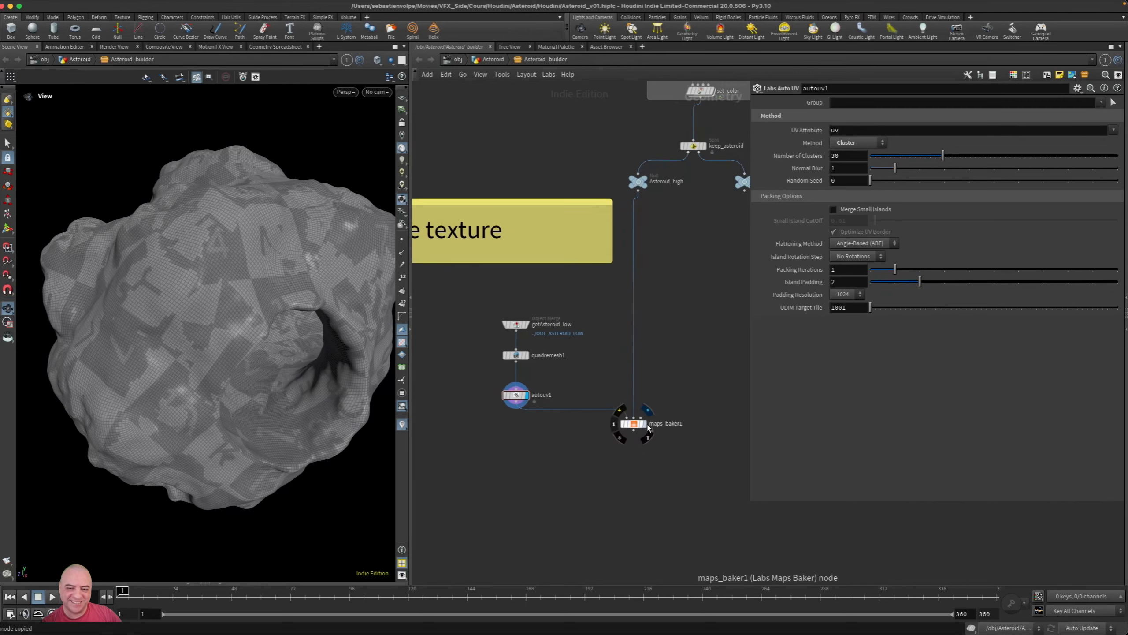
pyautogui.click(642, 425)
pyautogui.moveTo(565, 460); pyautogui.dragTo(571, 466, button='middle')
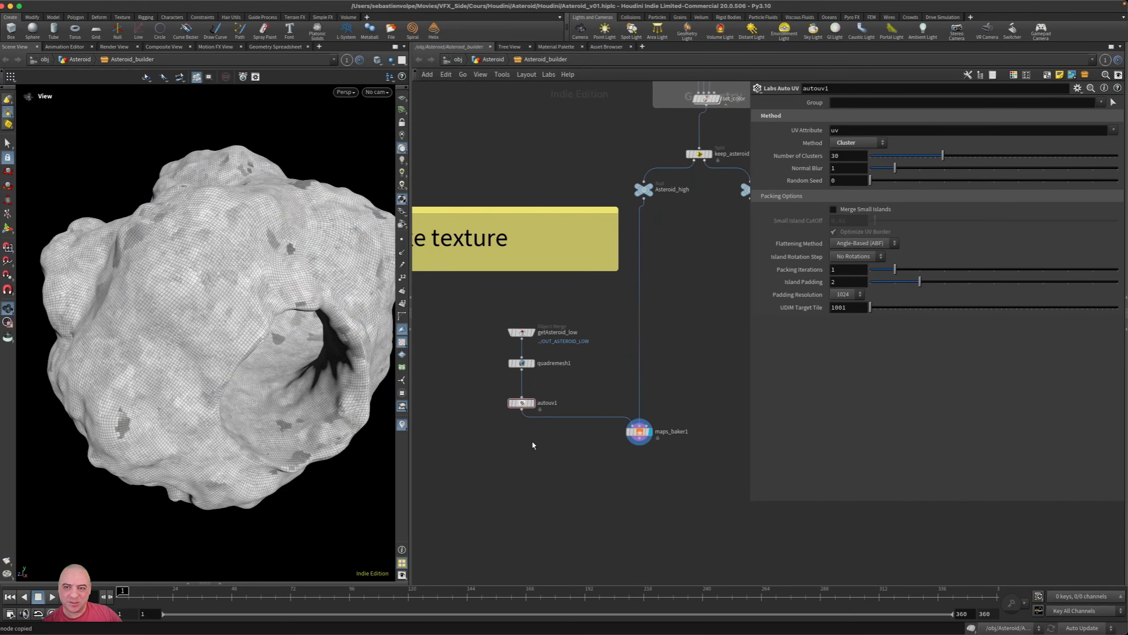
pyautogui.click(639, 431)
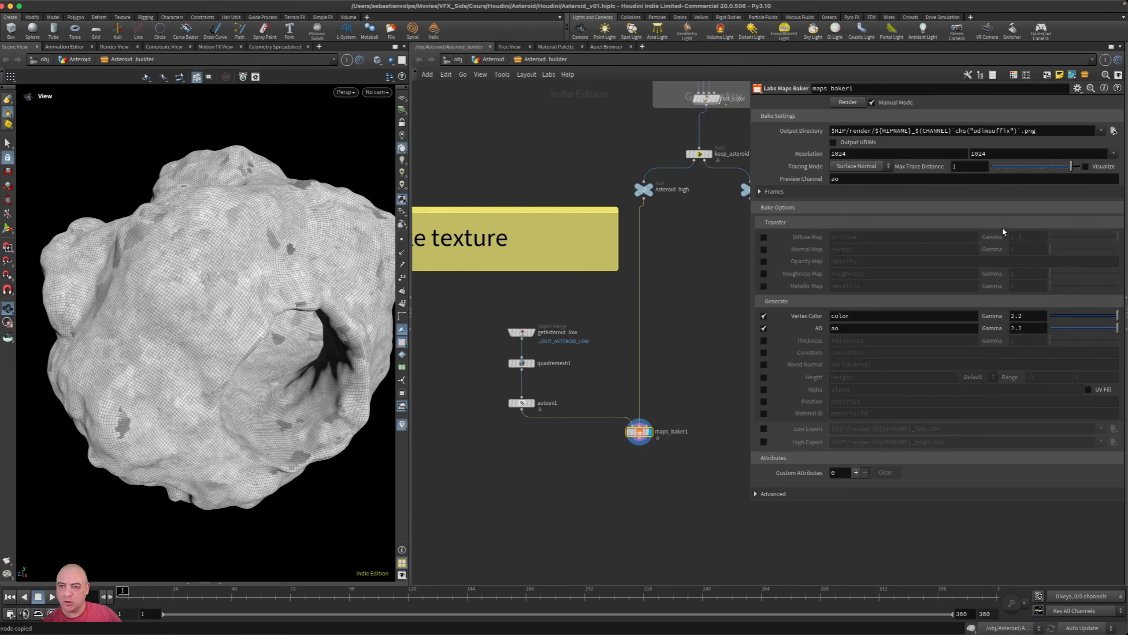
pyautogui.click(1112, 153)
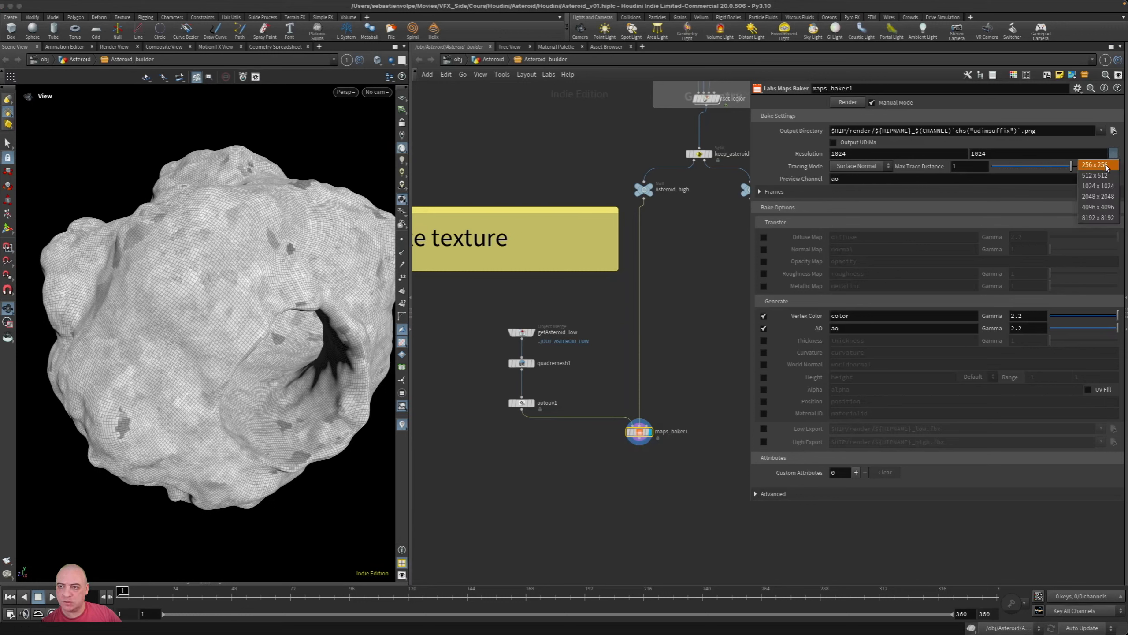
pyautogui.click(1105, 164)
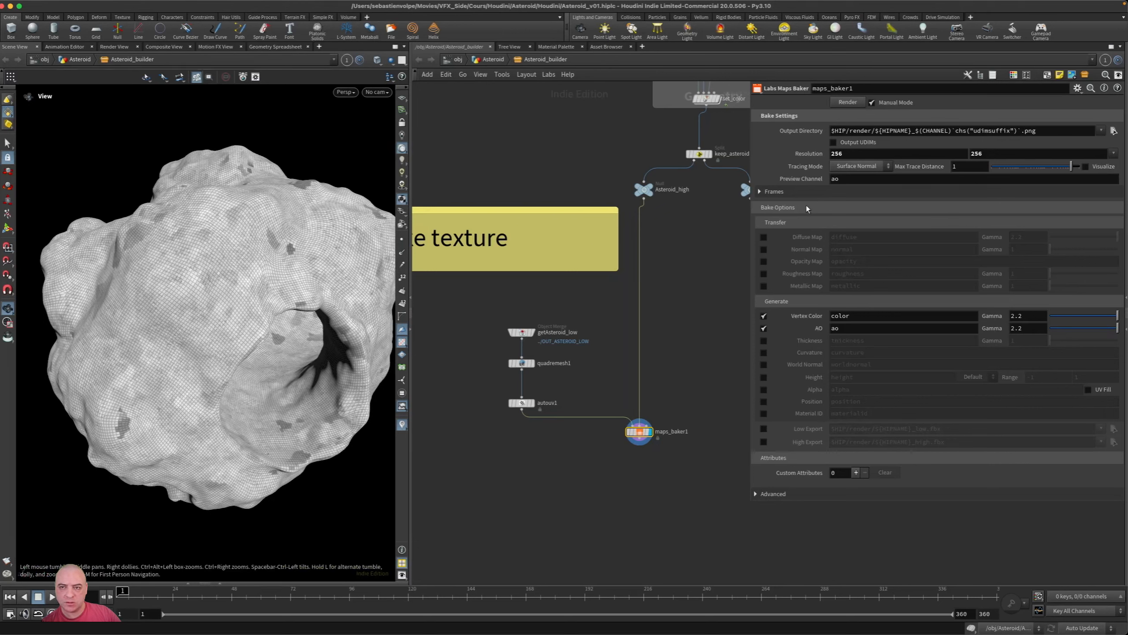
# Set the Labs Maps Baker's preview channel to color.
pyautogui.click(847, 179)
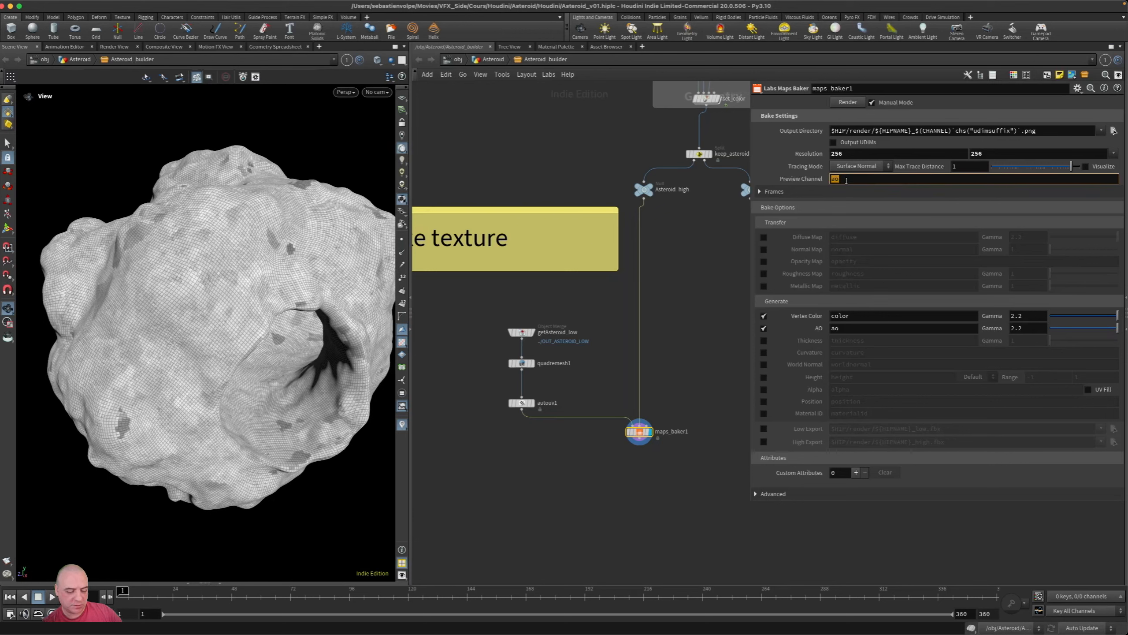
pyautogui.write('color')
pyautogui.press('Return')
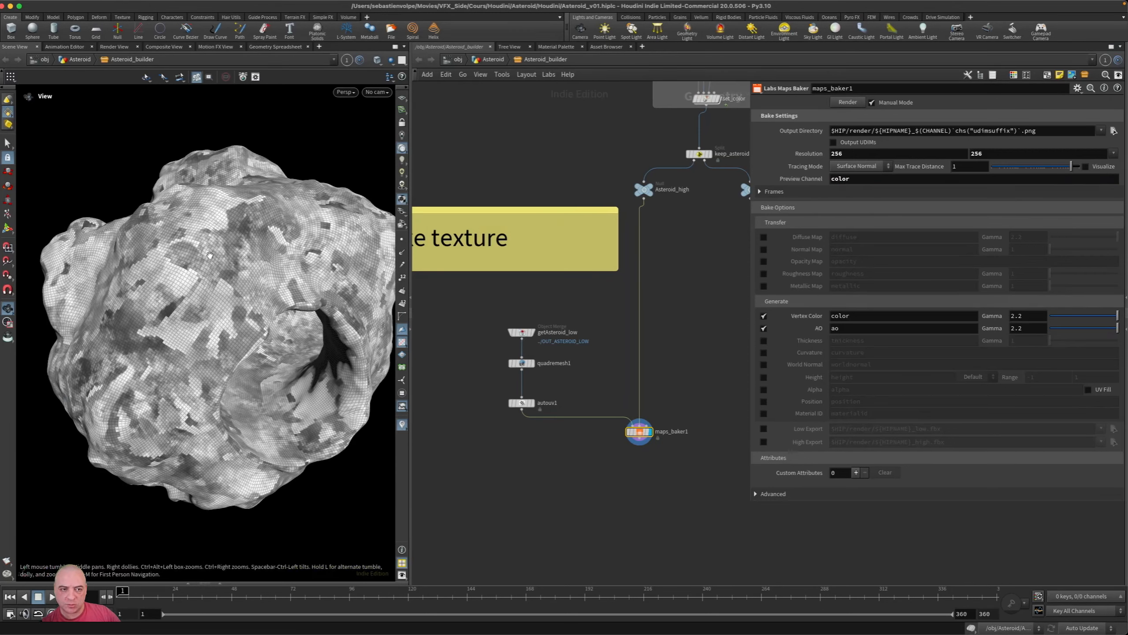
# Enable the Normal Map and Roughness Map transfers on the Labs Maps Baker and render the bake.
pyautogui.click(764, 249)
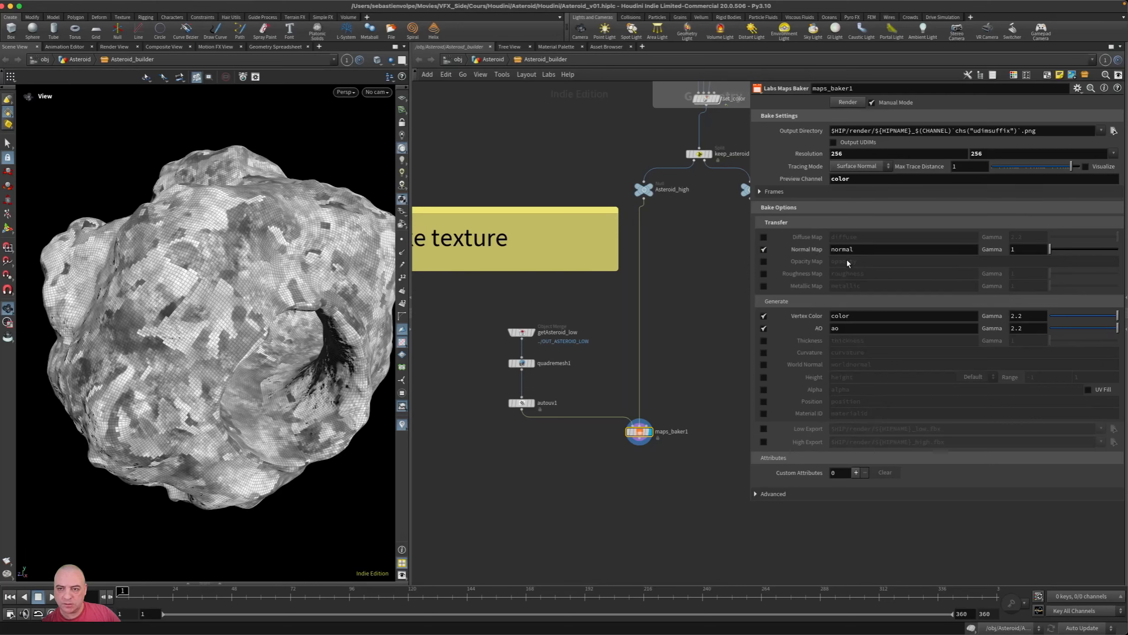
pyautogui.click(764, 273)
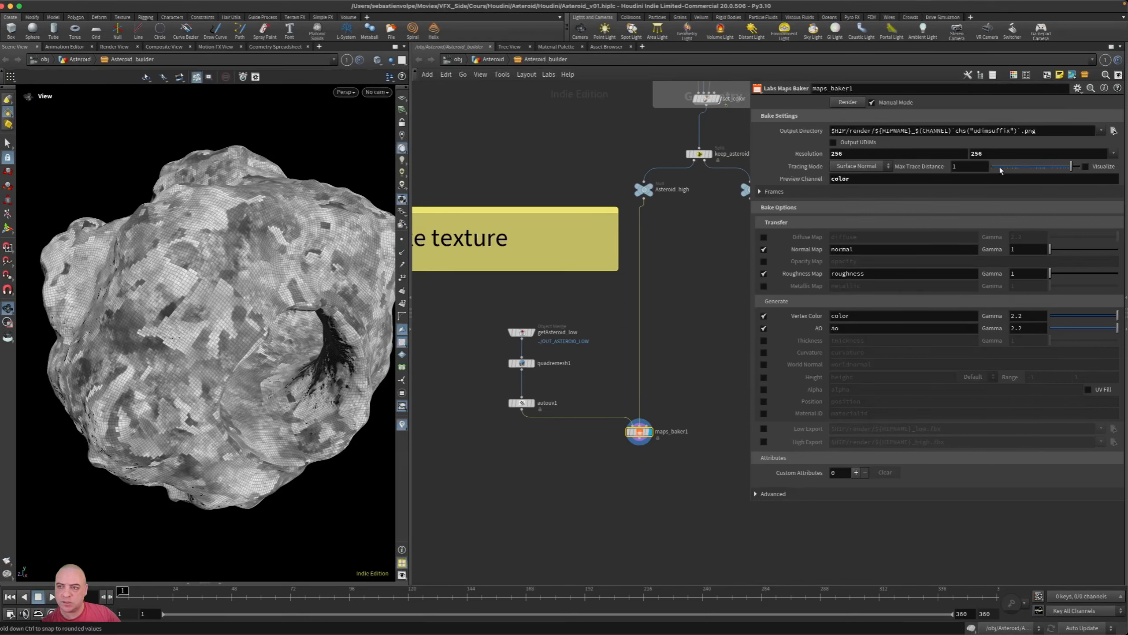
pyautogui.click(847, 102)
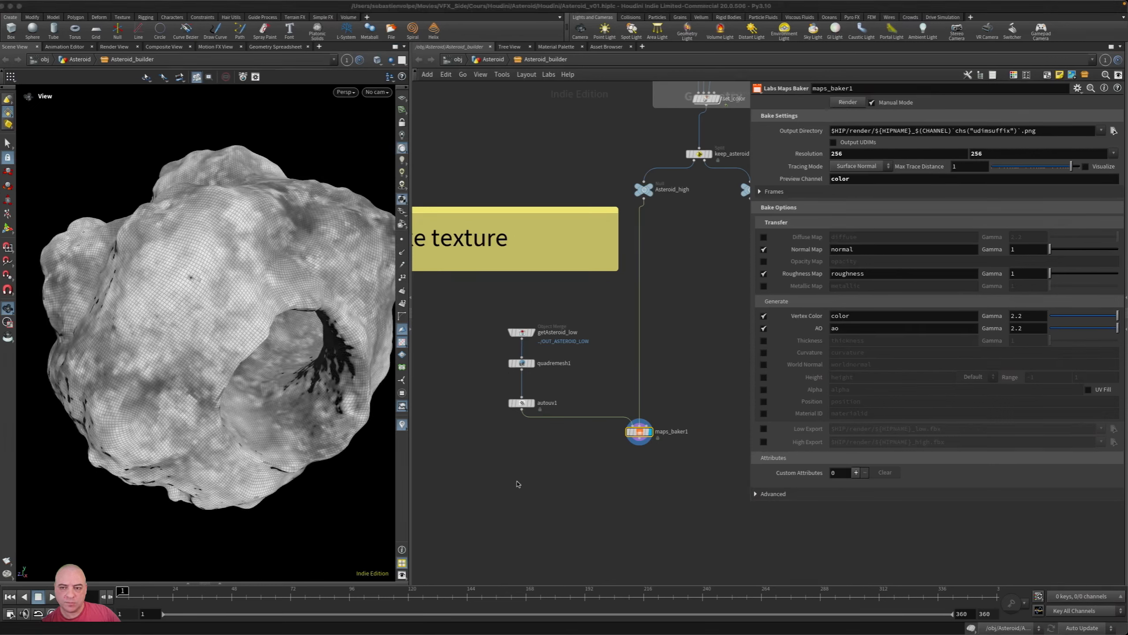
# Hide the wireframe, inspect the Auto UV, Quad Remesh and Maps Baker results in the viewport, and return to the Maps Baker parameters.
pyautogui.moveTo(210, 305)
pyautogui.mouseDown()
pyautogui.moveTo(235, 288)
pyautogui.moveTo(172, 307)
pyautogui.moveTo(211, 273)
pyautogui.moveTo(212, 241)
pyautogui.moveTo(202, 339)
pyautogui.moveTo(194, 292)
pyautogui.mouseUp()
pyautogui.hotkey('shift', 'w')
pyautogui.hotkey('space', '5')
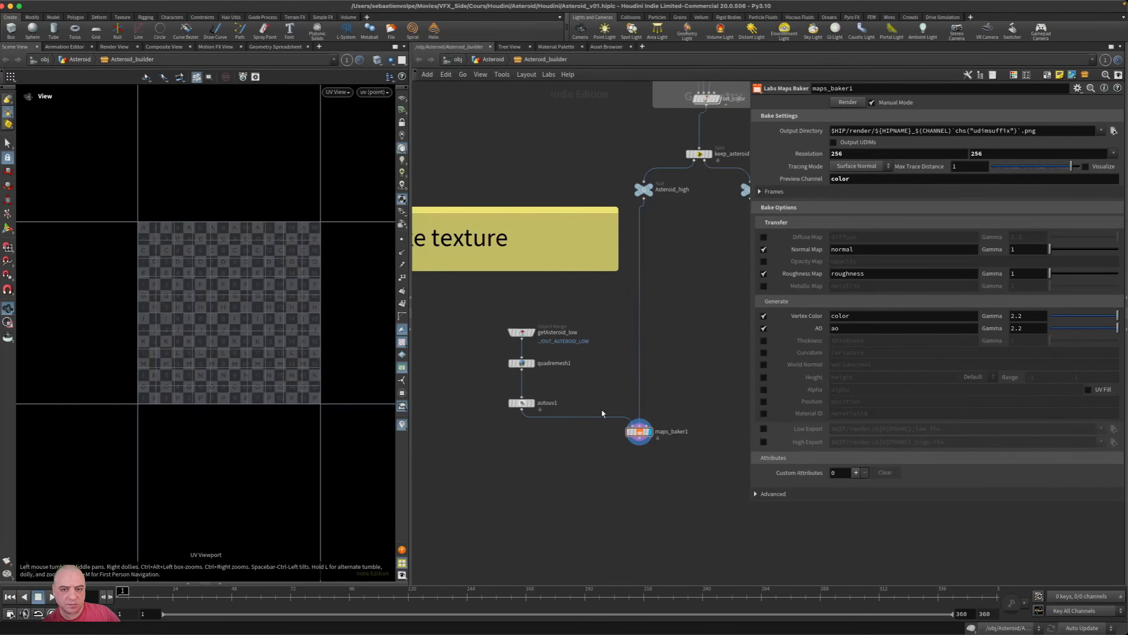
pyautogui.click(521, 403)
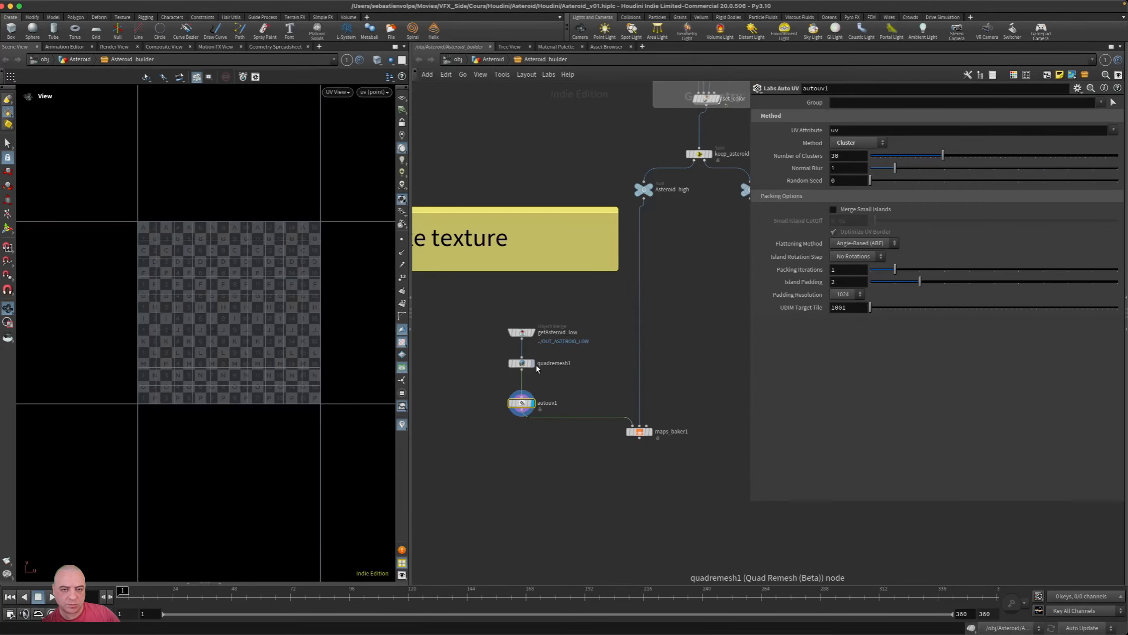
pyautogui.click(522, 363)
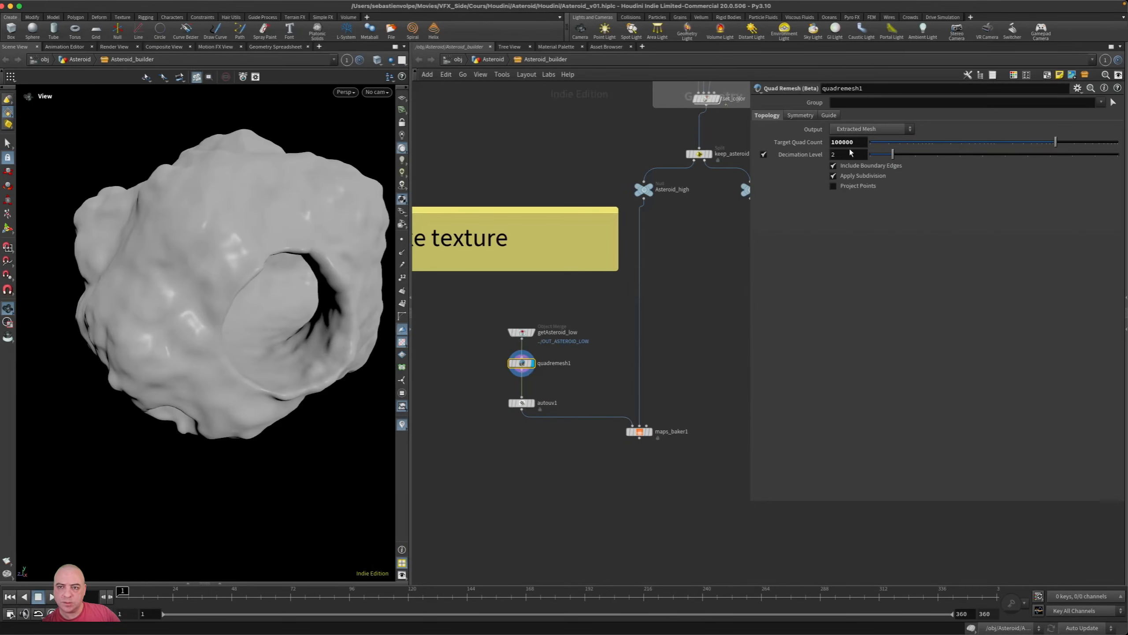
pyautogui.click(648, 431)
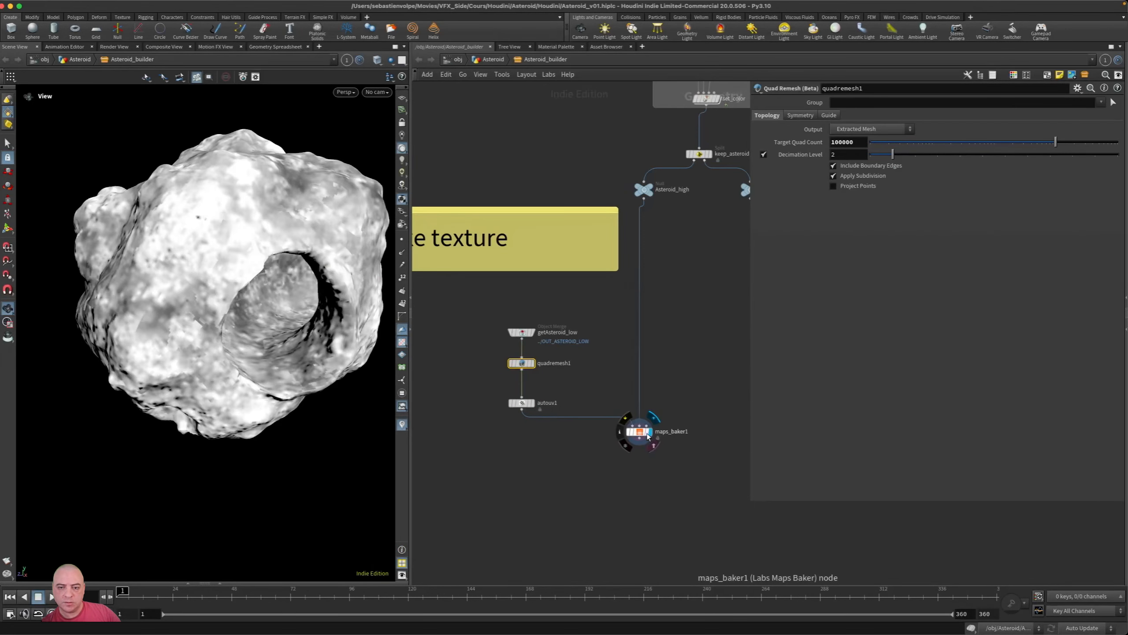
pyautogui.click(638, 434)
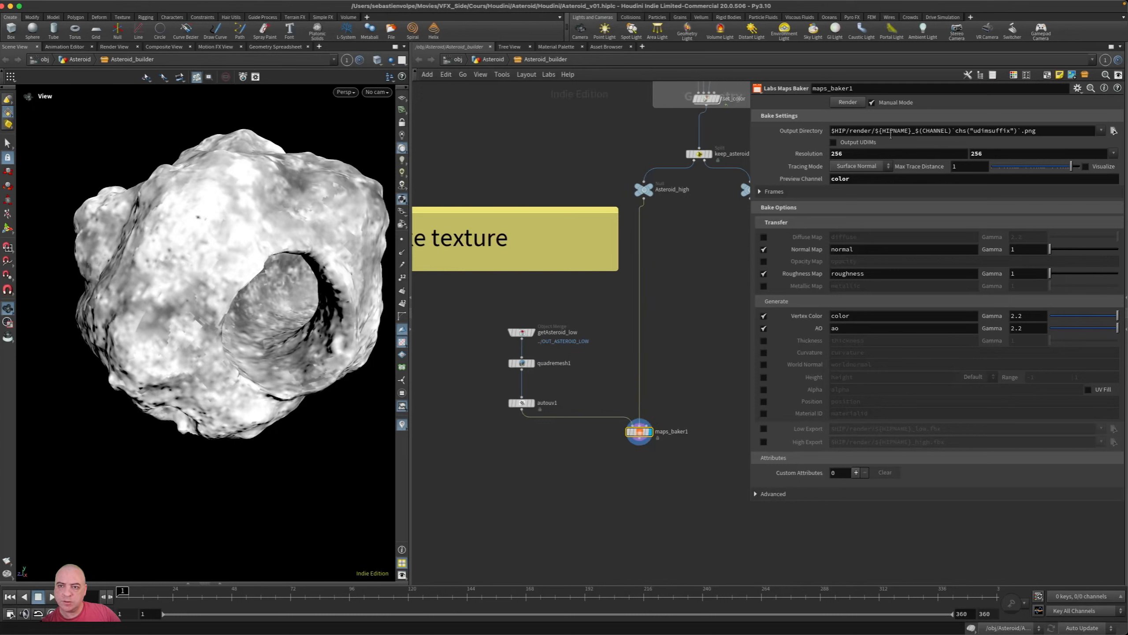
# Change the render folder in the Maps Baker's output path to textures.
pyautogui.moveTo(870, 130); pyautogui.dragTo(851, 136)
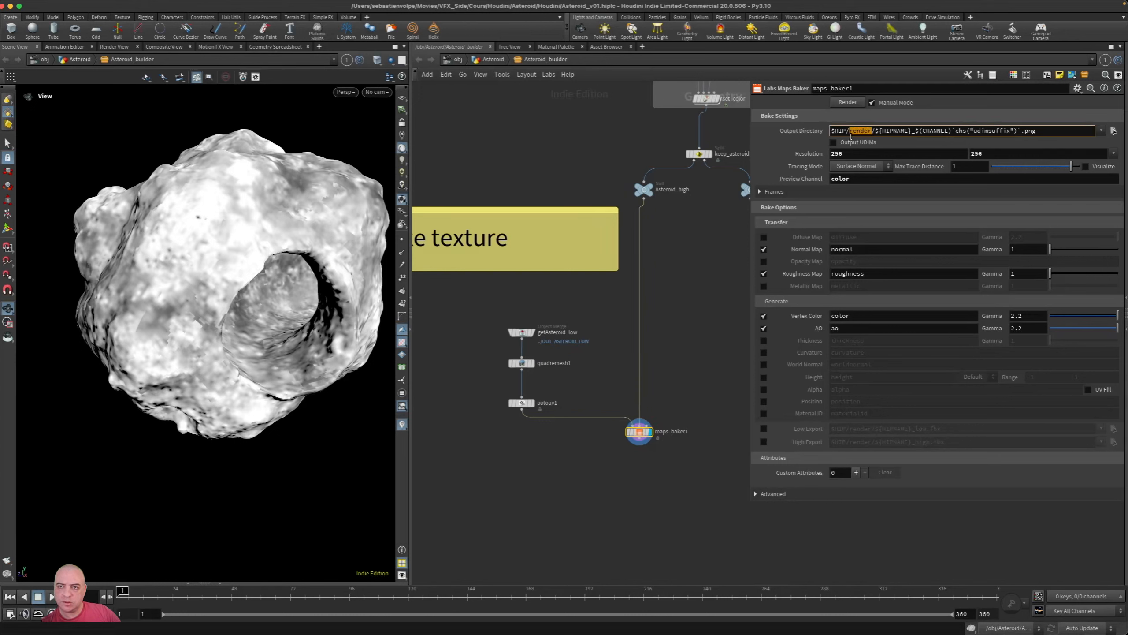
pyautogui.write('text')
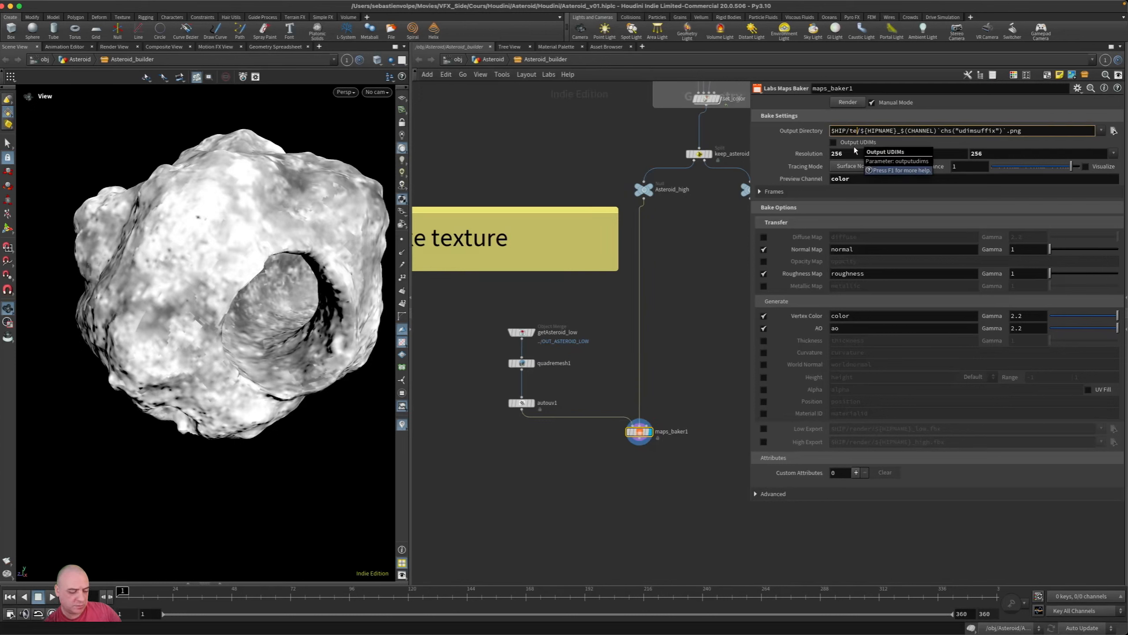
pyautogui.write('ures')
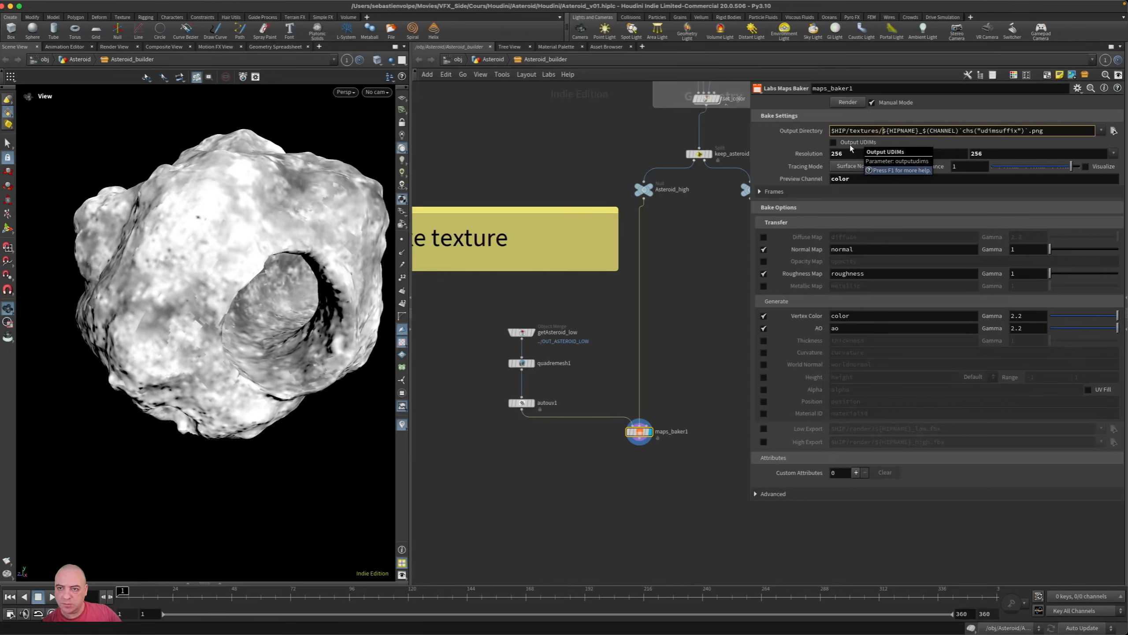
# Replace the ${HIPNAME} variable in the Maps Baker's output file name with Asteroid, keeping the channel suffix.
pyautogui.press('Delete')
pyautogui.press('Delete')
pyautogui.press('Delete')
pyautogui.press('Delete')
pyautogui.press('Delete')
pyautogui.press('Delete')
pyautogui.press('Delete')
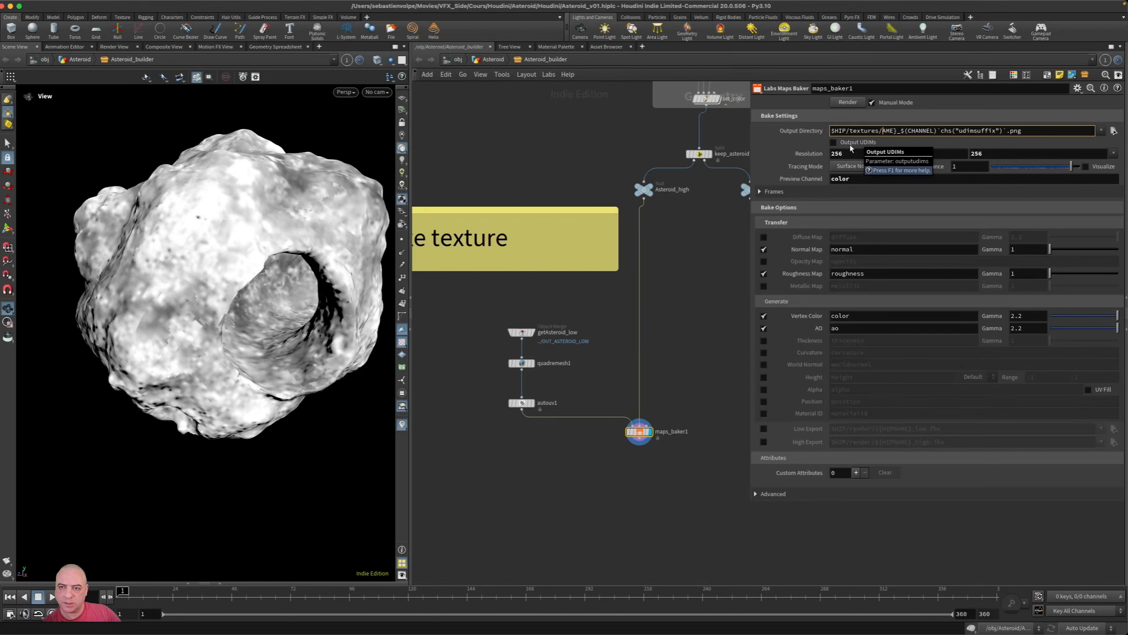
pyautogui.press('Delete')
pyautogui.press('Delete')
pyautogui.press('Delete')
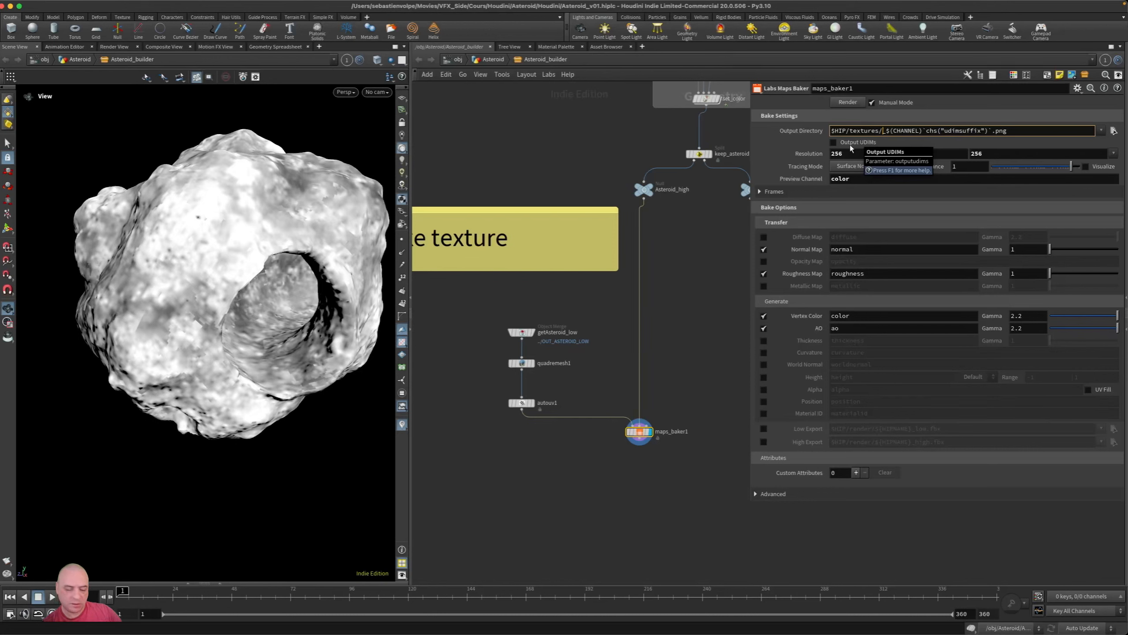
pyautogui.write('Ast')
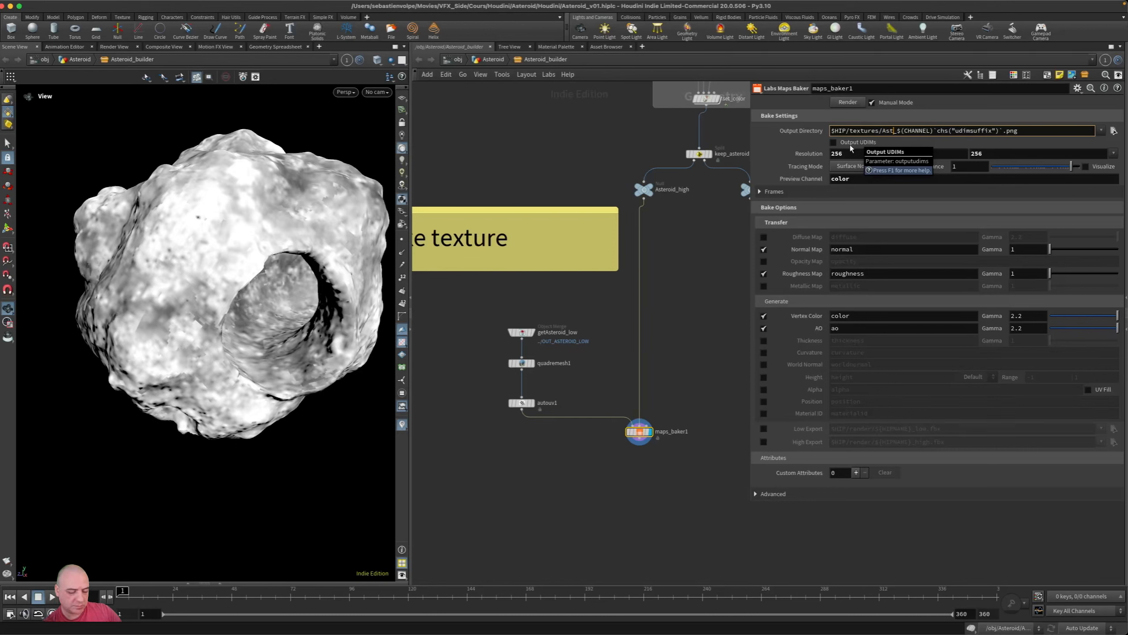
pyautogui.write('eroid')
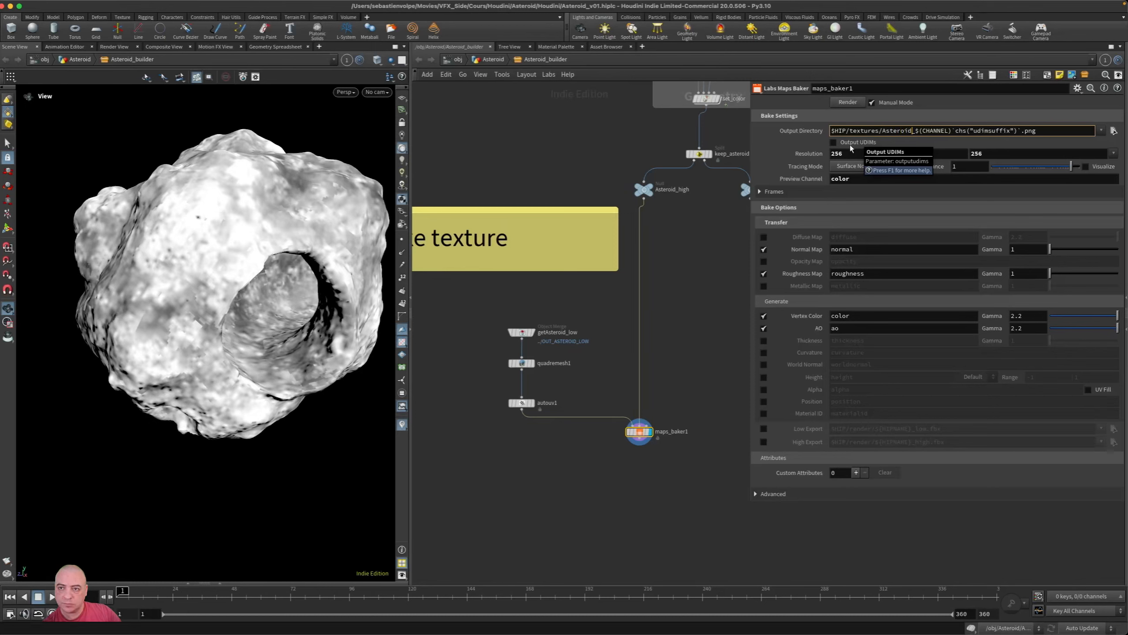
pyautogui.press('Return')
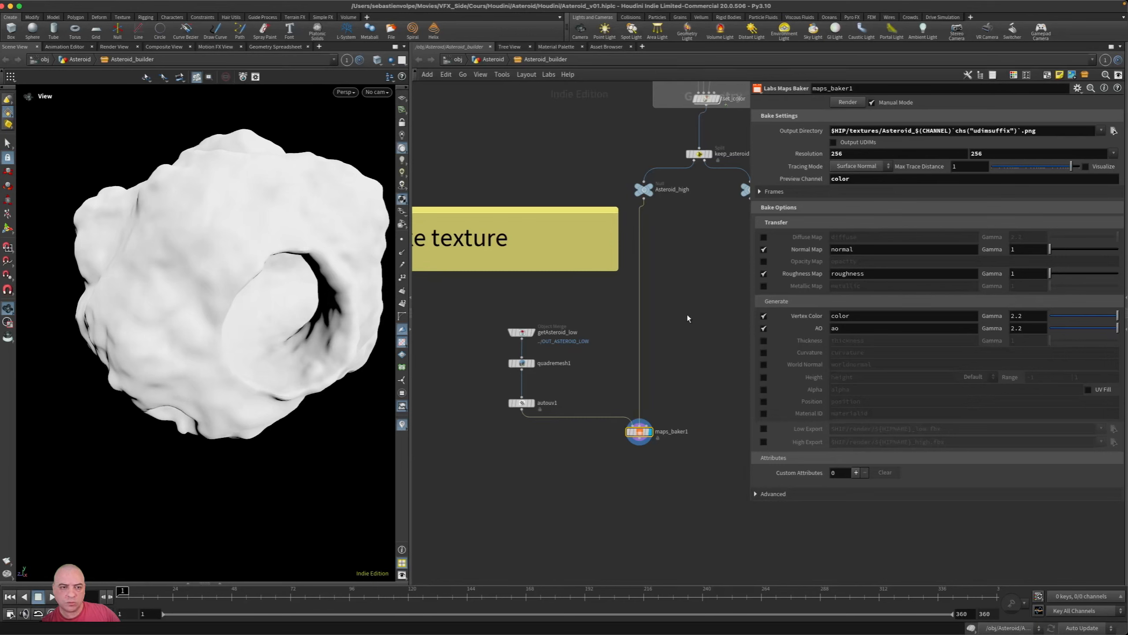
# Set the bake resolution to 2048 x 2048 and render the texture maps.
pyautogui.moveTo(214, 236); pyautogui.dragTo(195, 235)
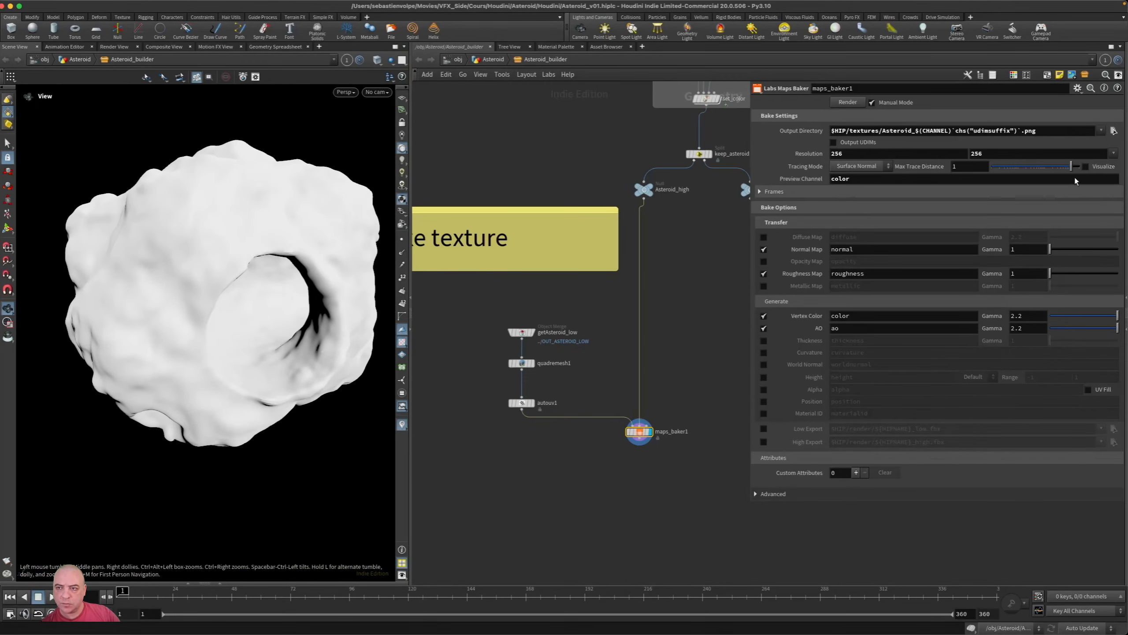
pyautogui.click(1113, 153)
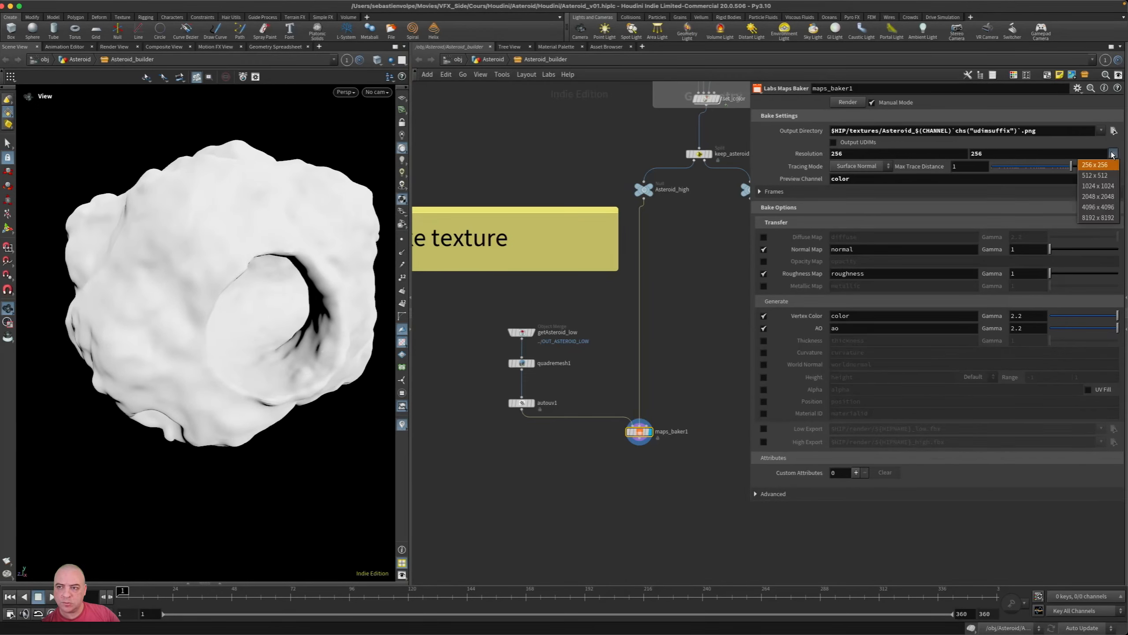
pyautogui.click(1105, 197)
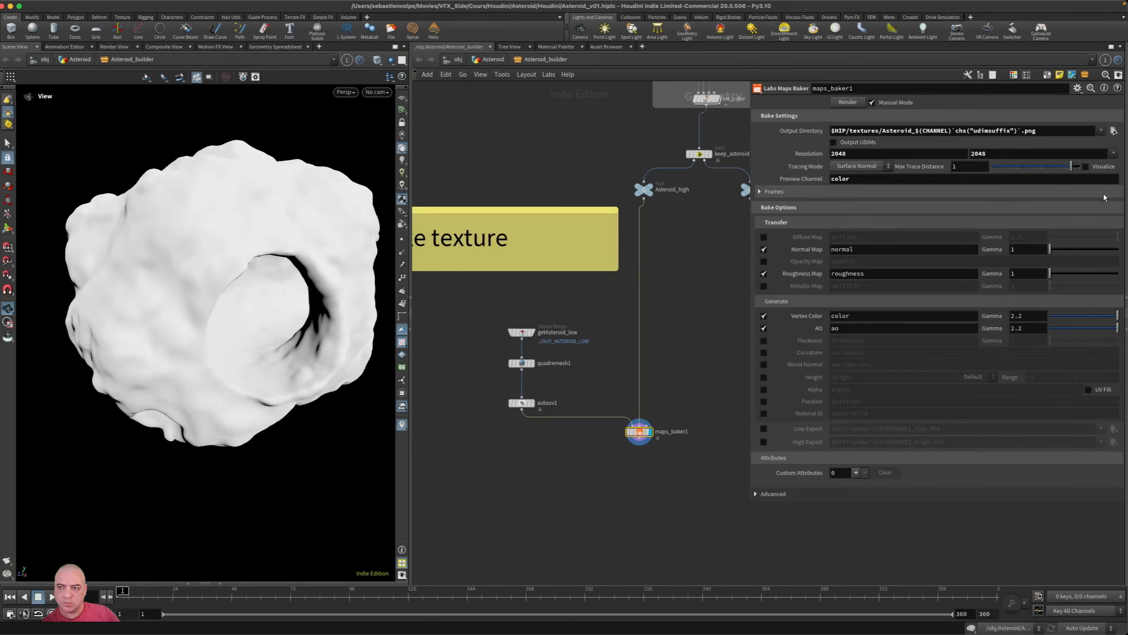
pyautogui.click(849, 103)
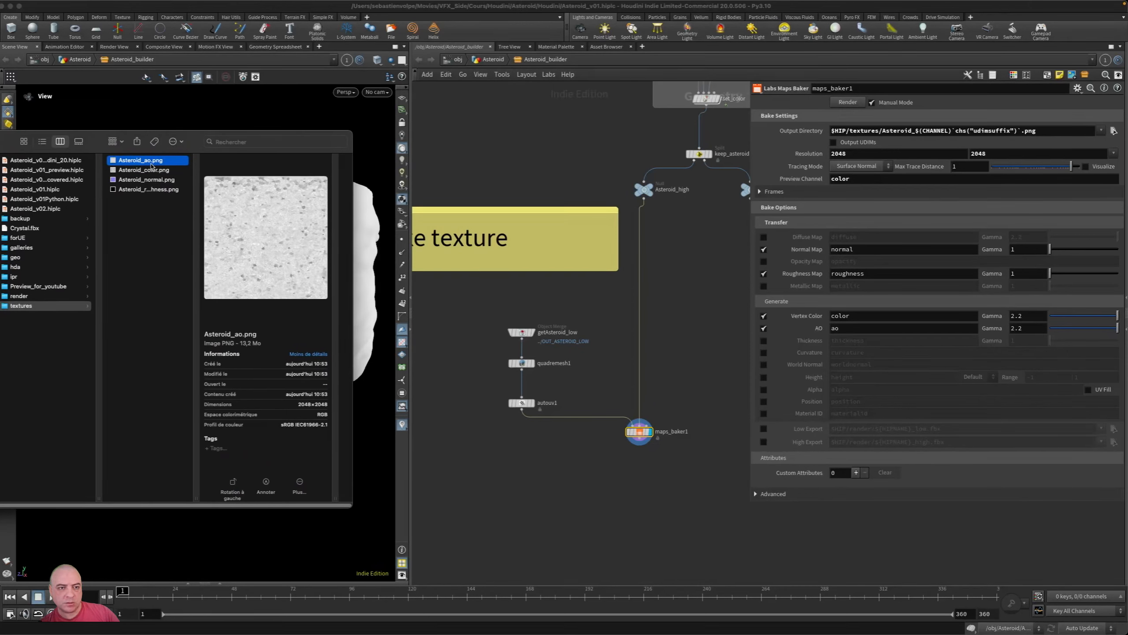
# Preview the baked color, normal and roughness PNG files in the textures folder in Finder.
pyautogui.click(149, 173)
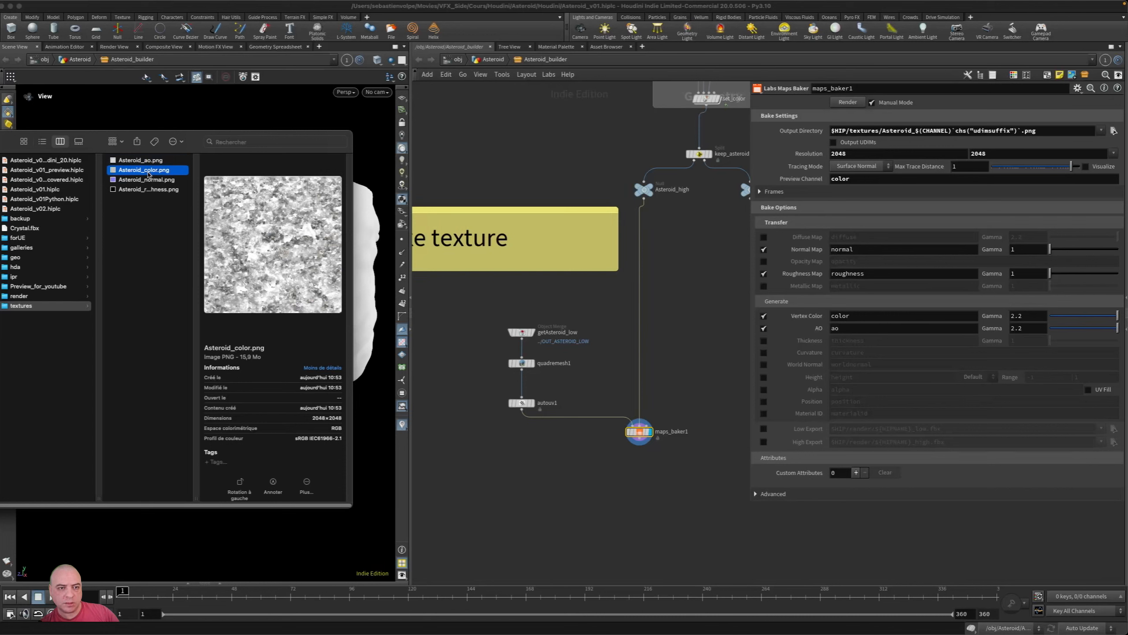
pyautogui.click(146, 180)
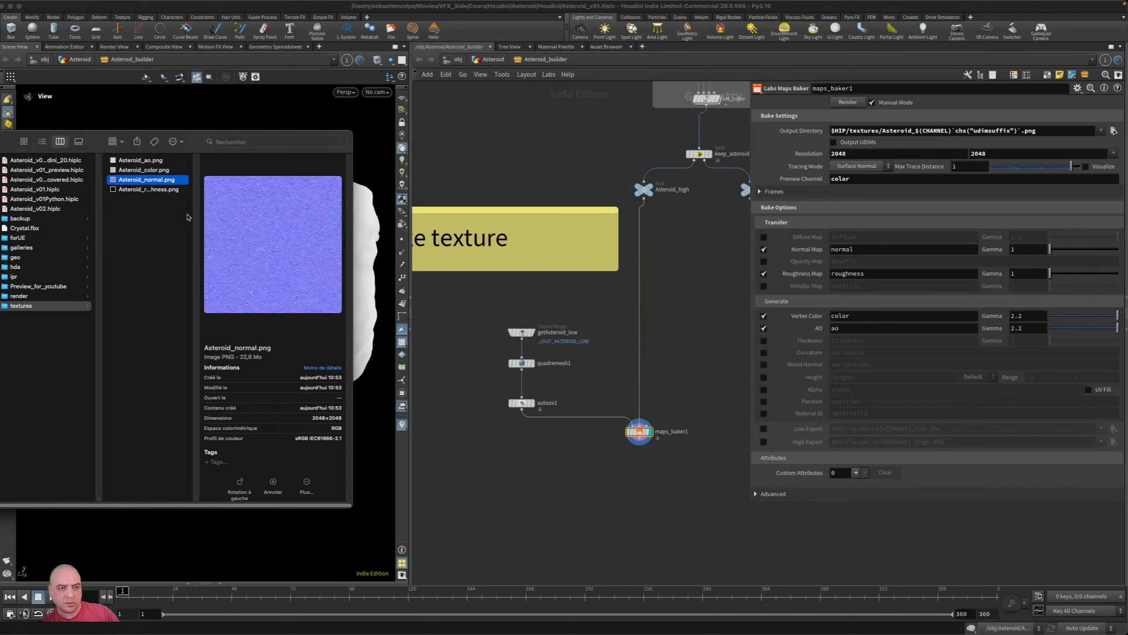
pyautogui.click(150, 191)
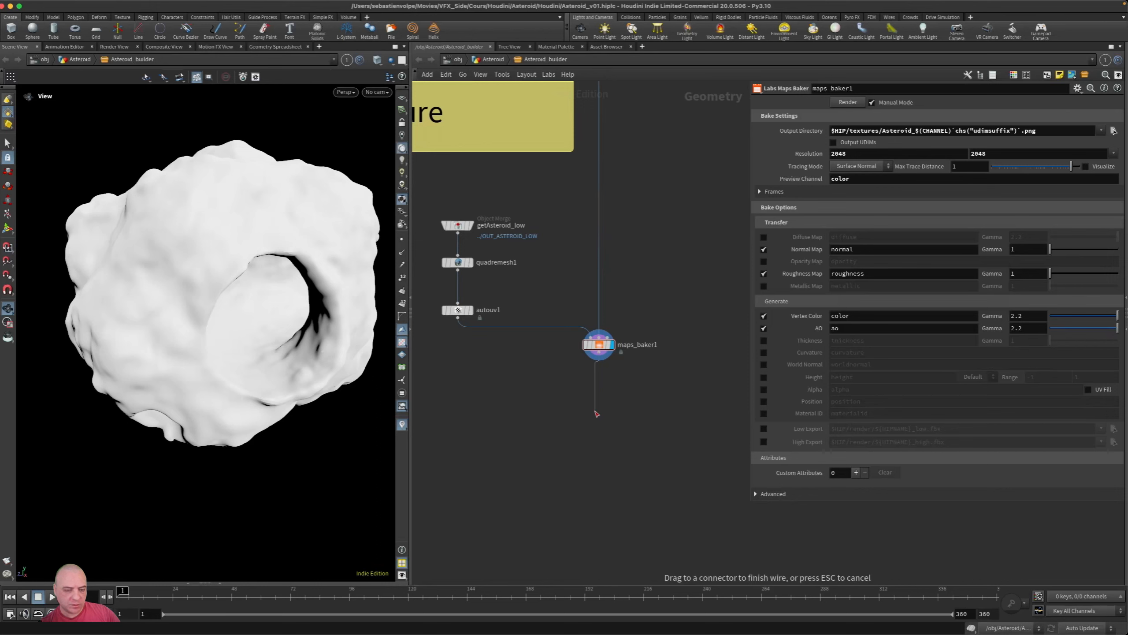
# Add a Normal node to the output of the Labs Maps Baker and align it below.
pyautogui.press('Tab')
pyautogui.write('norm')
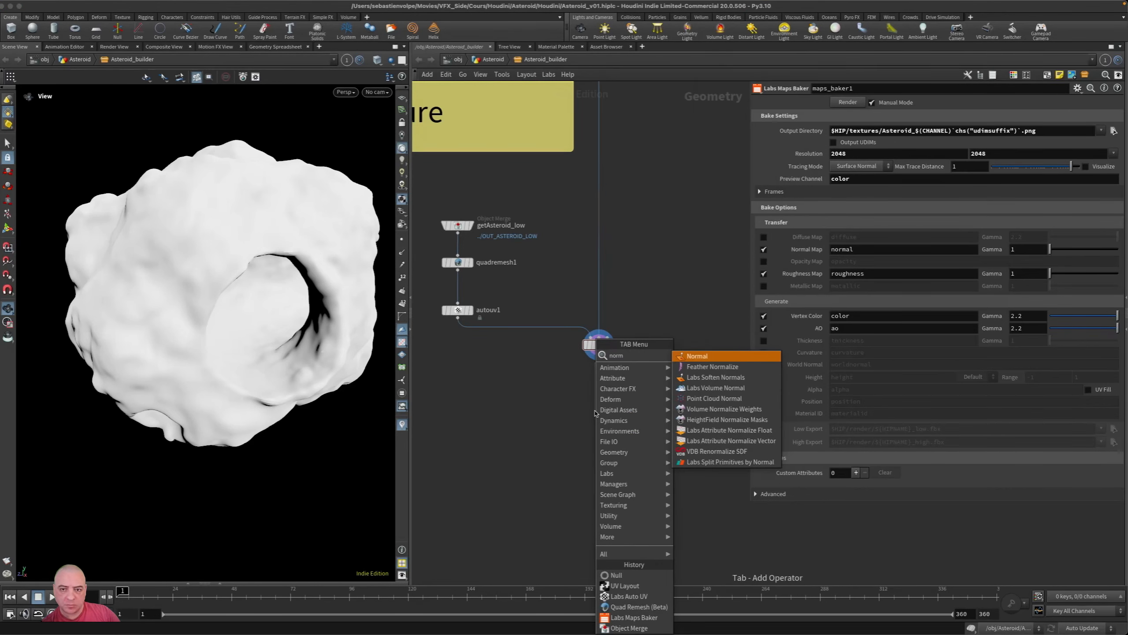
pyautogui.press('Return')
pyautogui.click(594, 412)
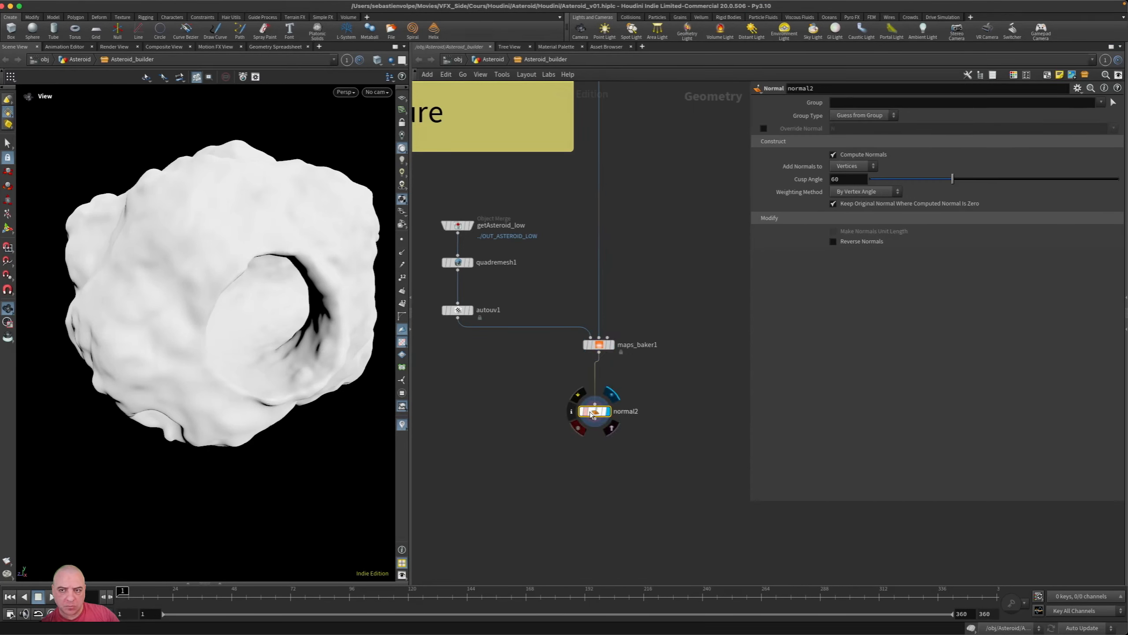
pyautogui.moveTo(591, 412); pyautogui.dragTo(594, 417)
# Connect a ROP FBX Output node to the output of the Normal node.
pyautogui.click(599, 423)
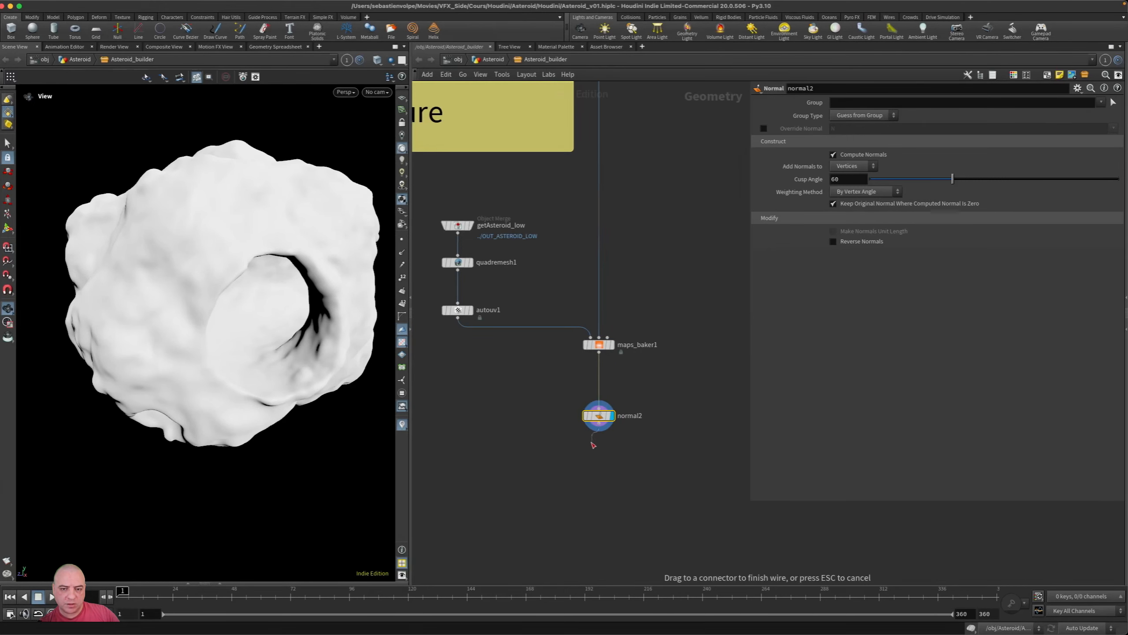
pyautogui.press('Tab')
pyautogui.write('r')
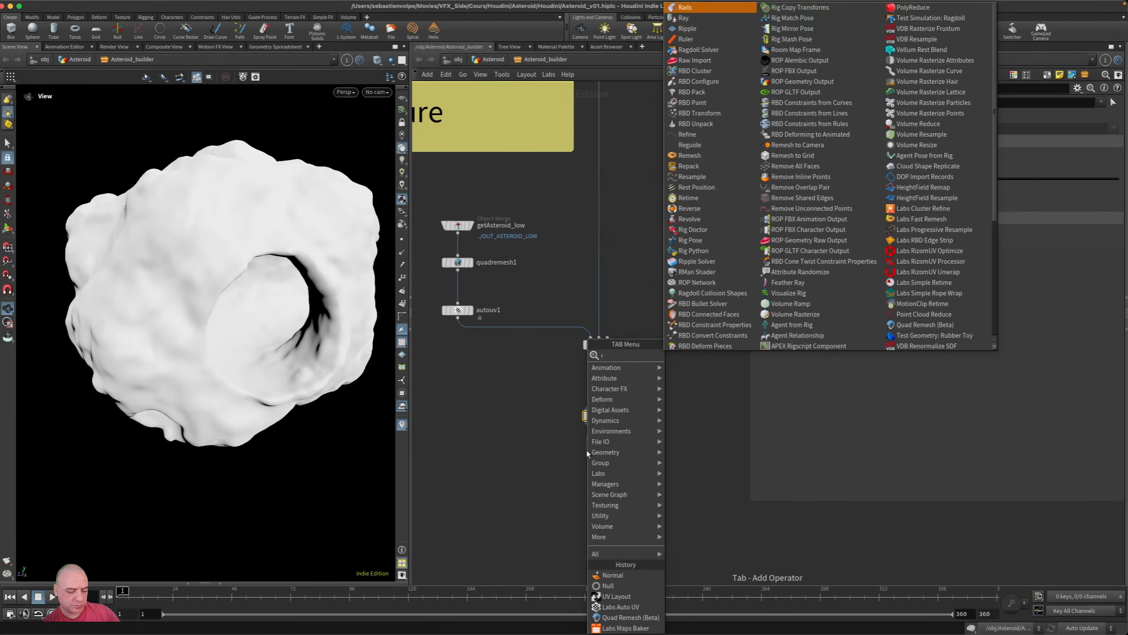
pyautogui.write('opfb')
pyautogui.press('Return')
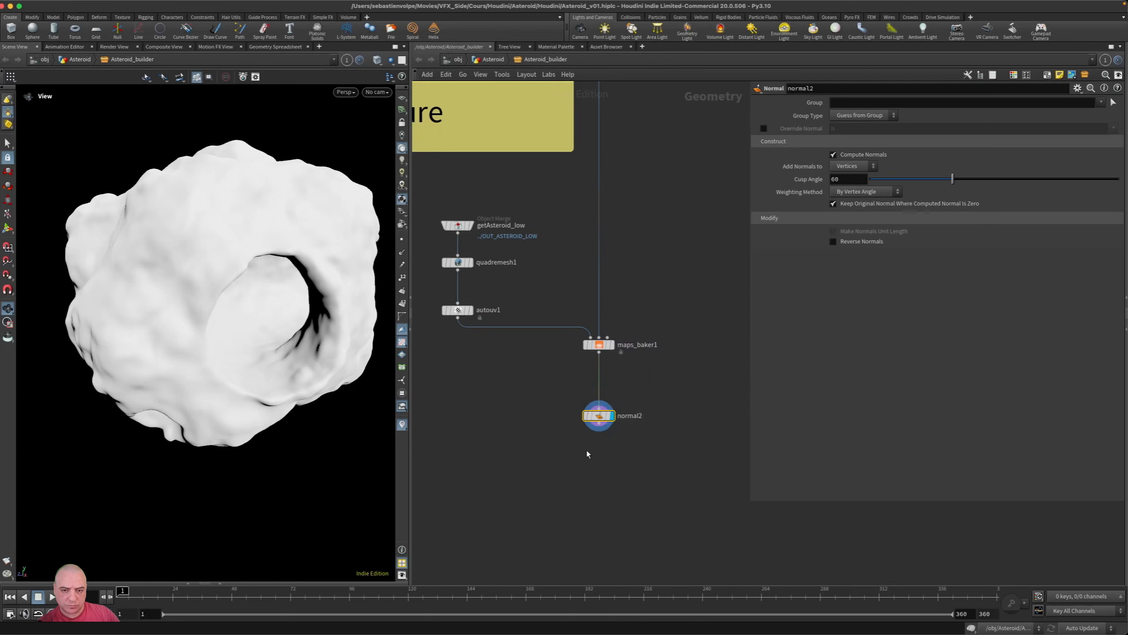
pyautogui.click(574, 465)
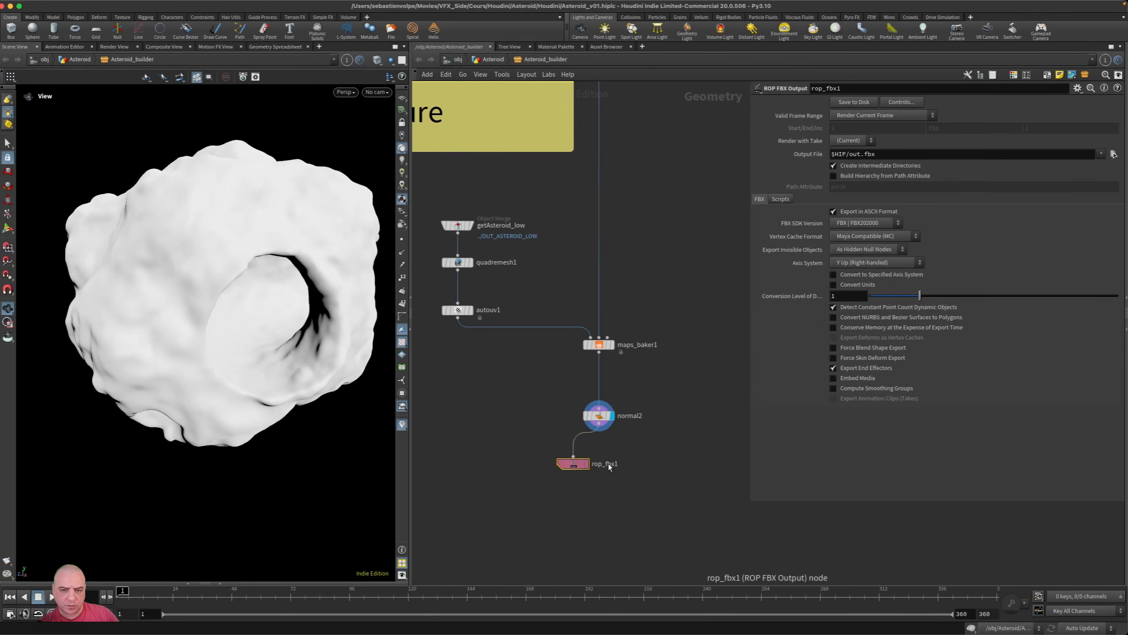
# Rename the ROP FBX Output node to Asteroid_lookdev.
pyautogui.doubleClick(608, 465)
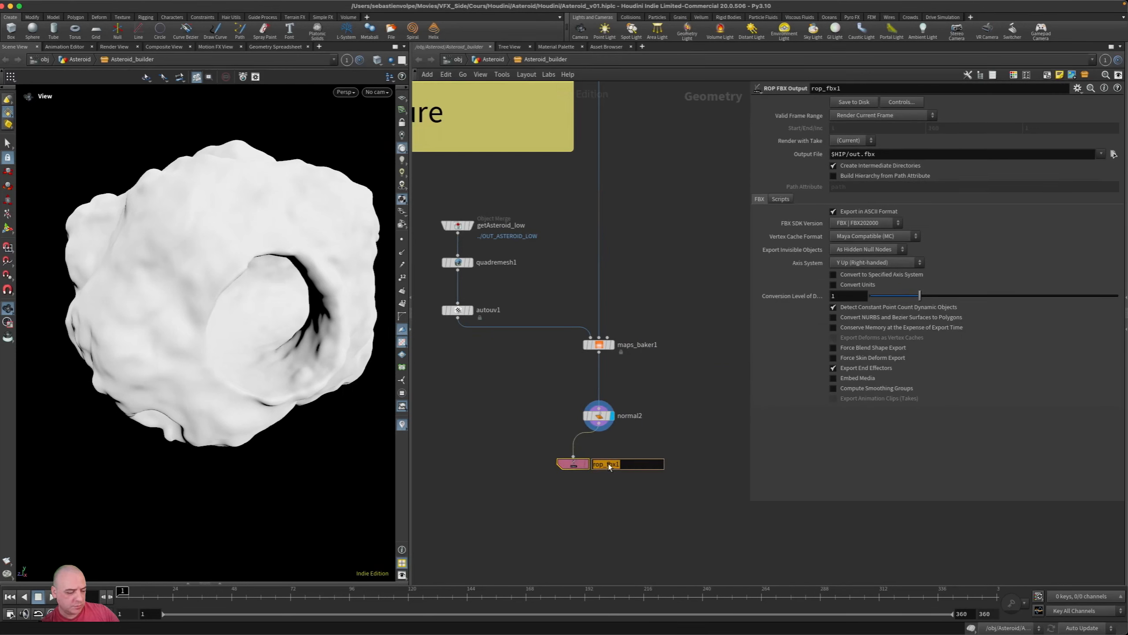
pyautogui.write('Asteroid_lo')
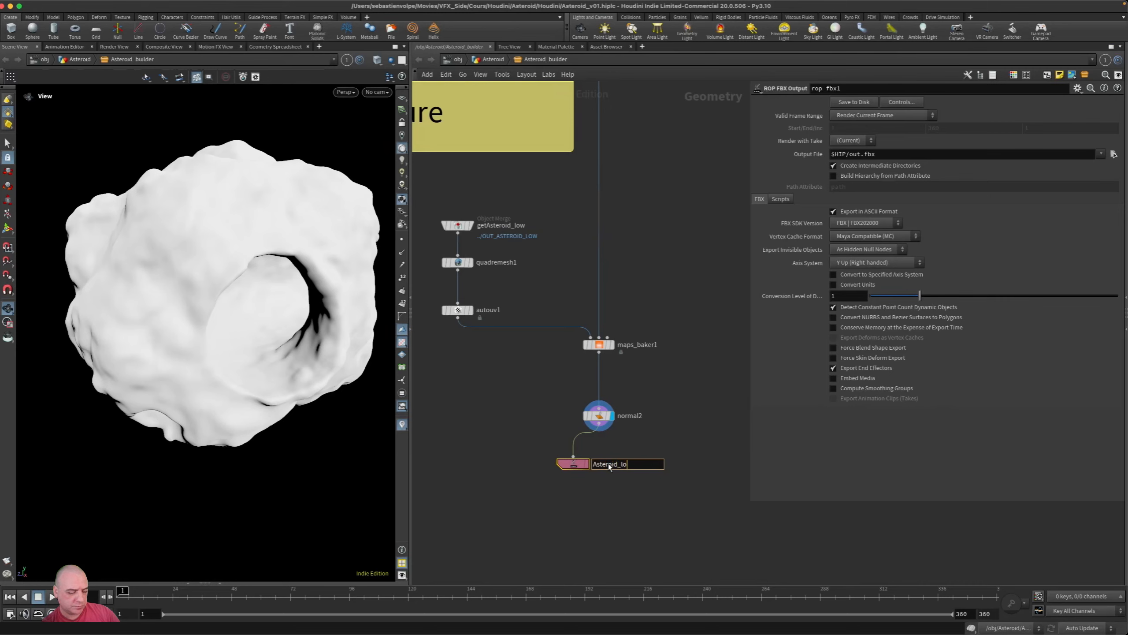
pyautogui.write('okdez')
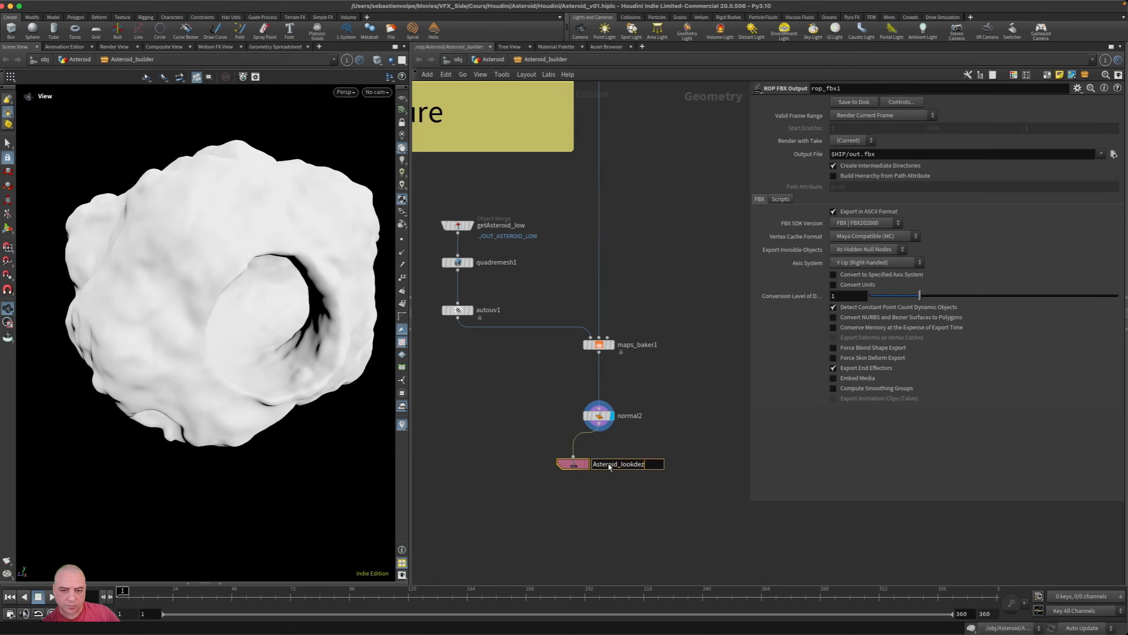
pyautogui.press('Return')
pyautogui.scroll(3, 608, 465)
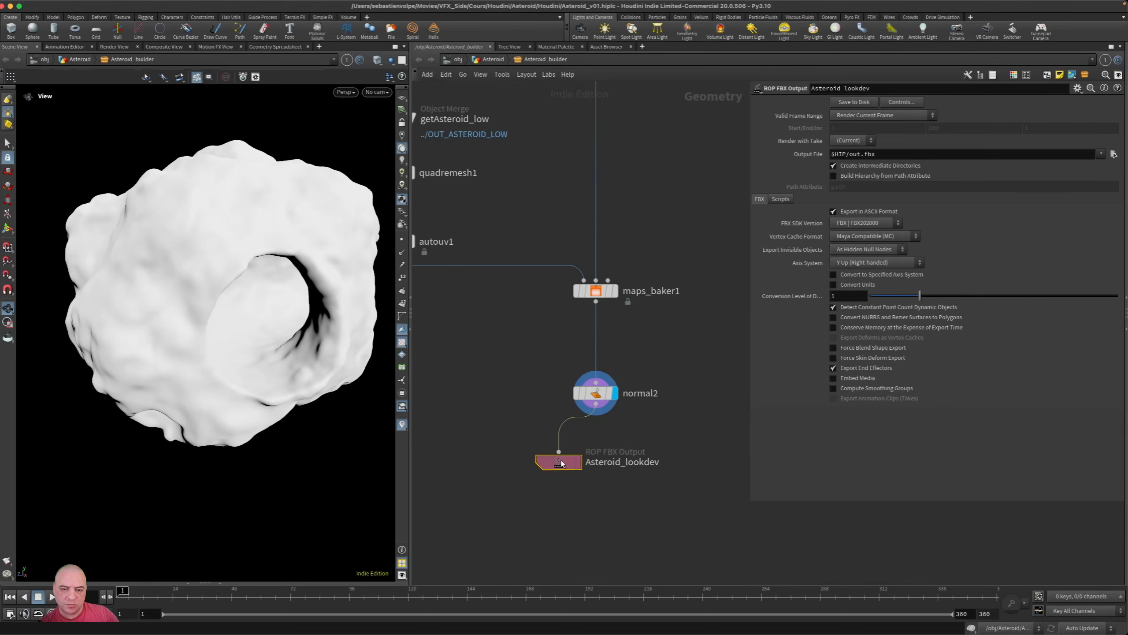
# Align the ROP FBX Output node directly below the Normal node.
pyautogui.moveTo(577, 465); pyautogui.dragTo(602, 466)
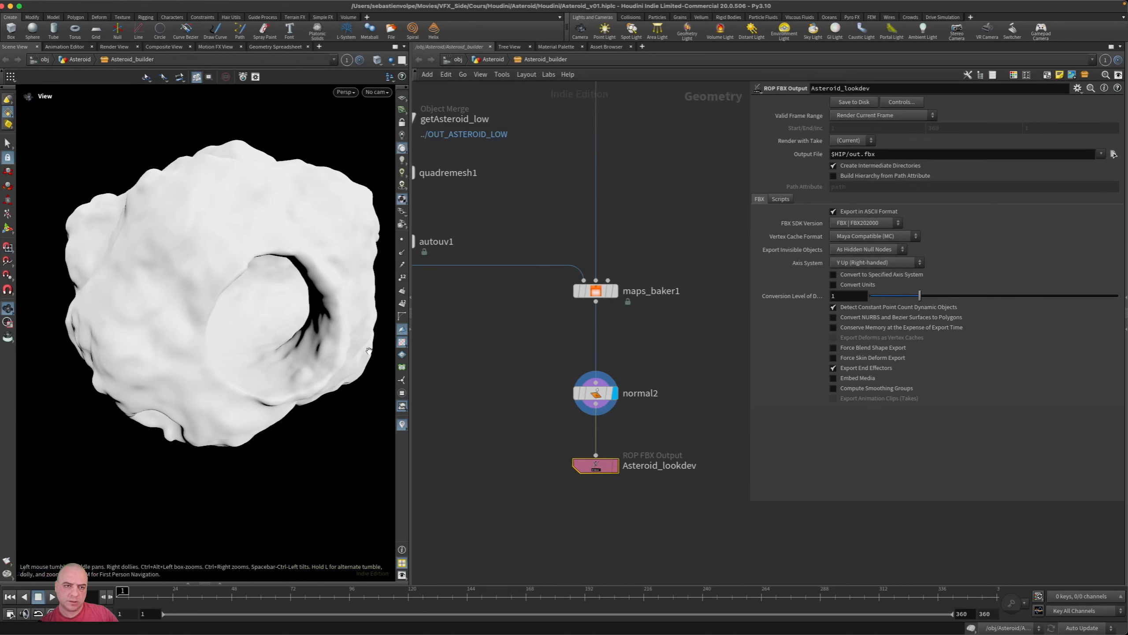
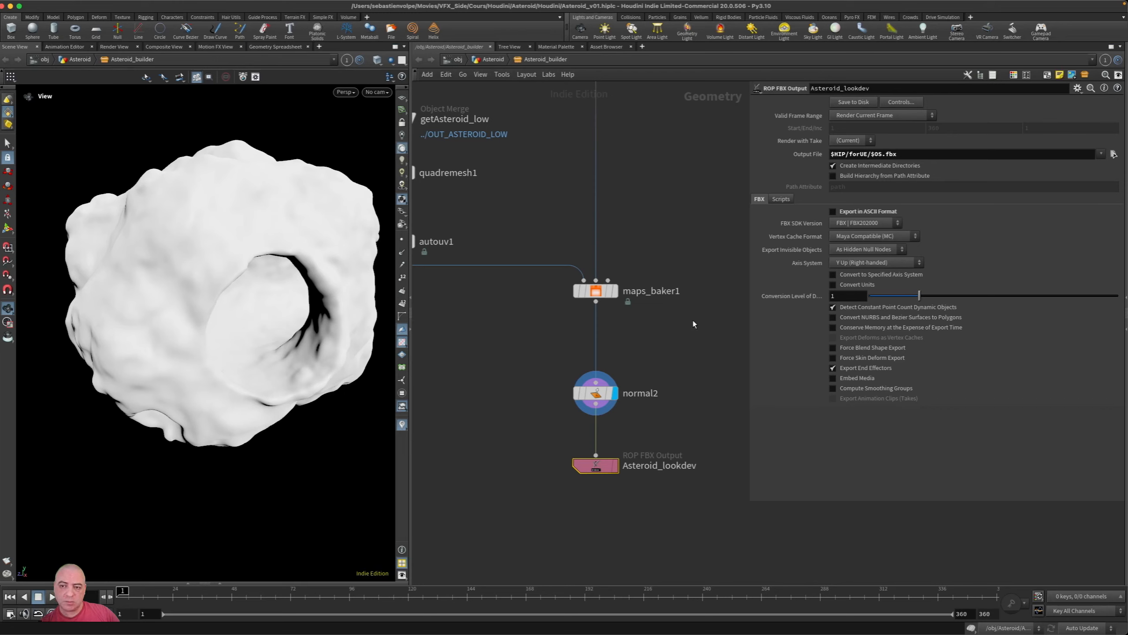
# Turn on the reference grid in the viewport and check the asteroid's scale against it from several angles.
pyautogui.click(402, 100)
pyautogui.moveTo(249, 222); pyautogui.dragTo(263, 303)
pyautogui.moveTo(231, 289); pyautogui.dragTo(160, 282, button='right')
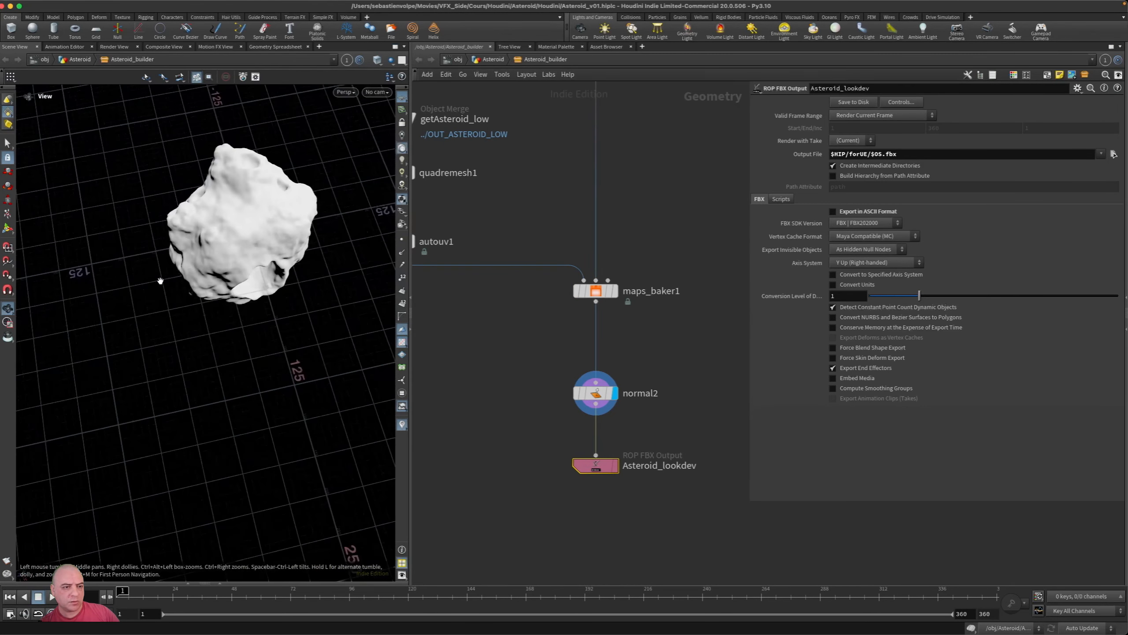
pyautogui.moveTo(190, 266); pyautogui.dragTo(172, 302, button='middle')
pyautogui.moveTo(173, 302); pyautogui.dragTo(230, 265)
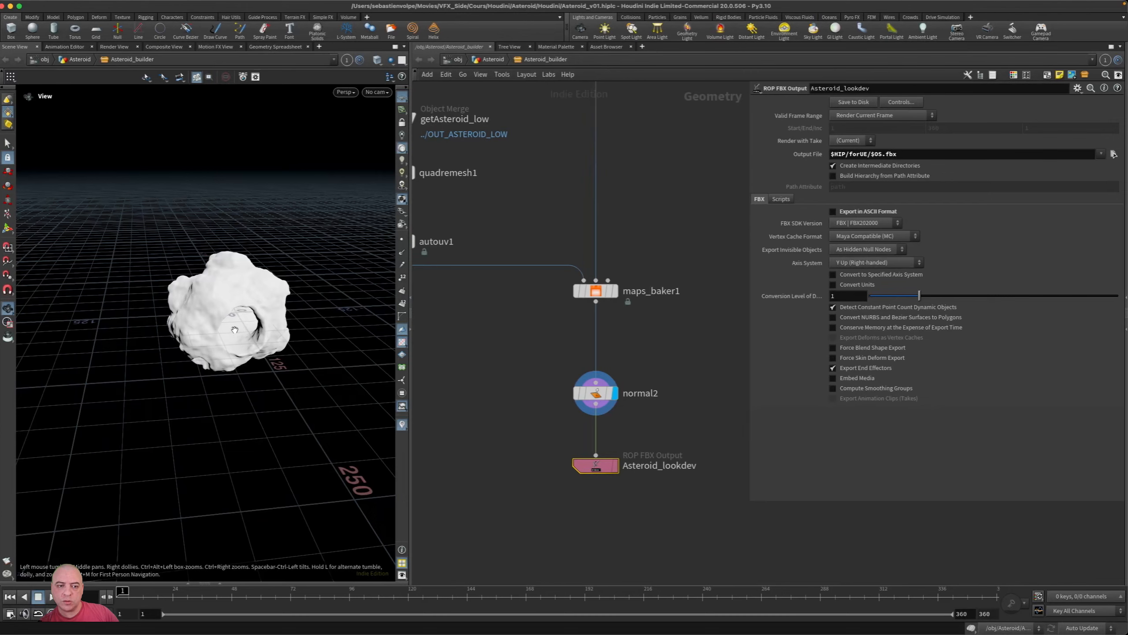
pyautogui.scroll(10, 245, 322)
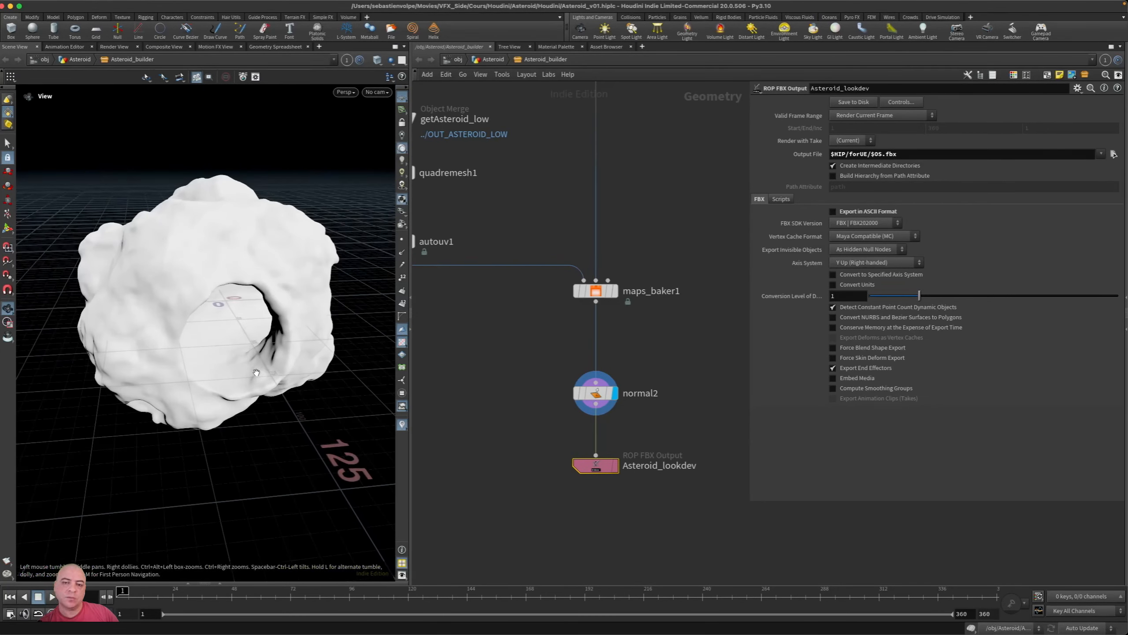
pyautogui.moveTo(264, 338); pyautogui.dragTo(266, 360)
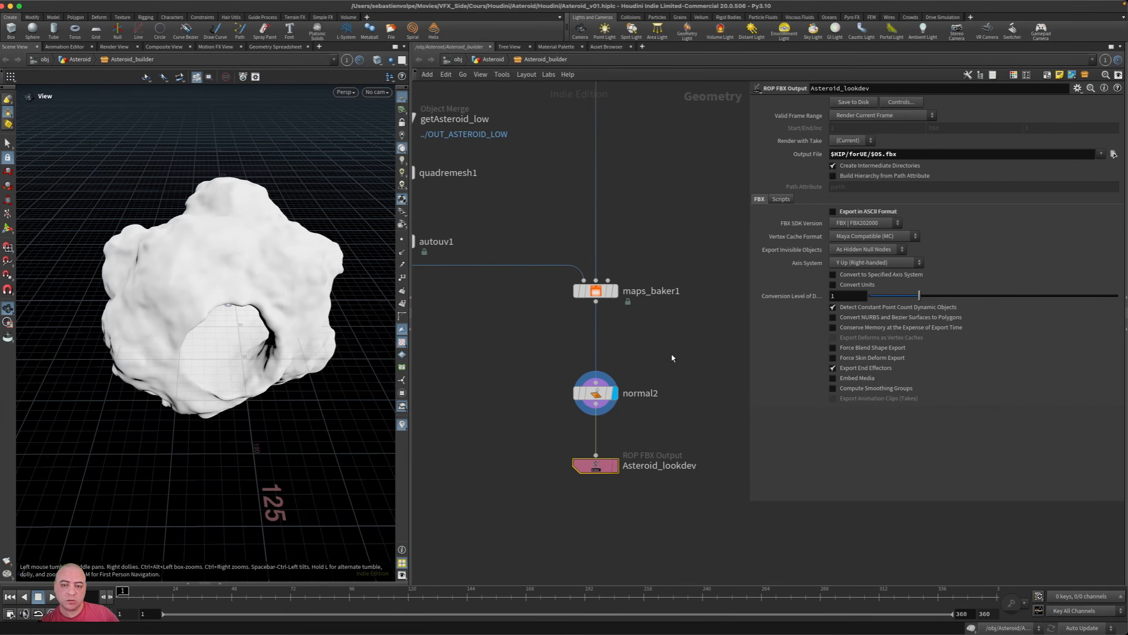
pyautogui.moveTo(254, 342); pyautogui.dragTo(256, 369)
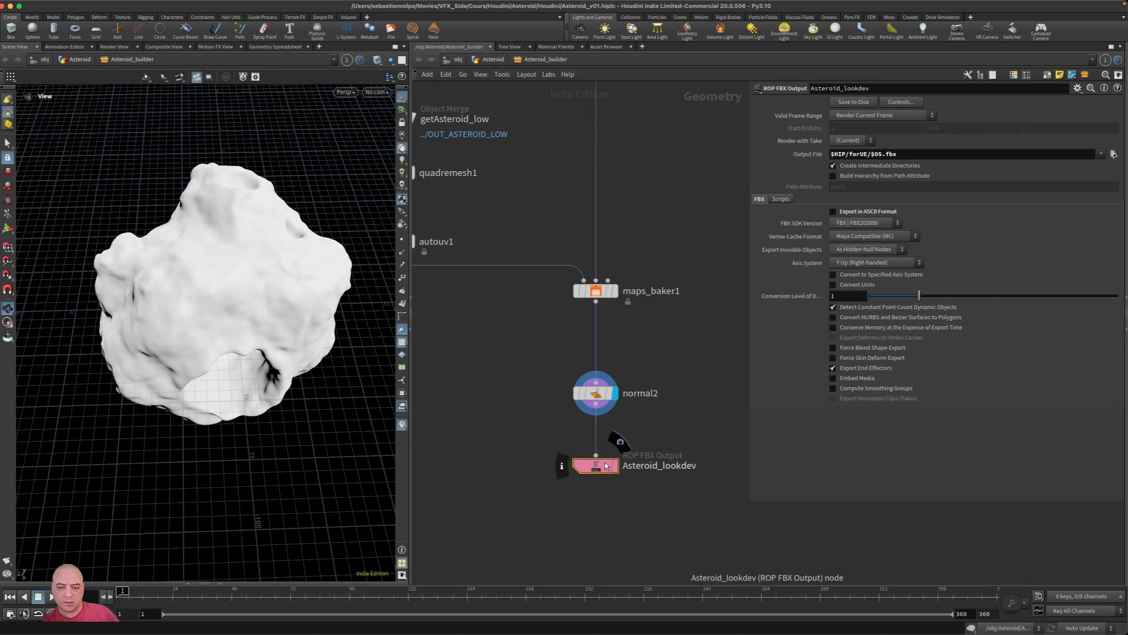
# Insert a Triangulate node between the Normal node and the Asteroid_lookdev FBX output, making room for it in the chain.
pyautogui.moveTo(603, 471); pyautogui.dragTo(602, 505)
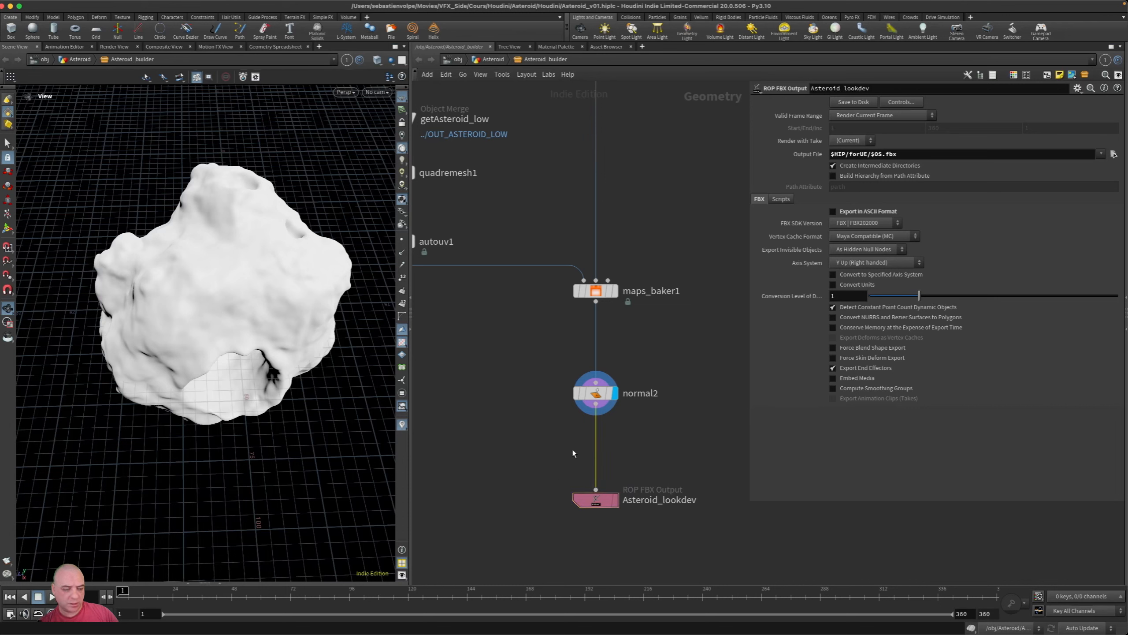
pyautogui.press('Tab')
pyautogui.write('tria')
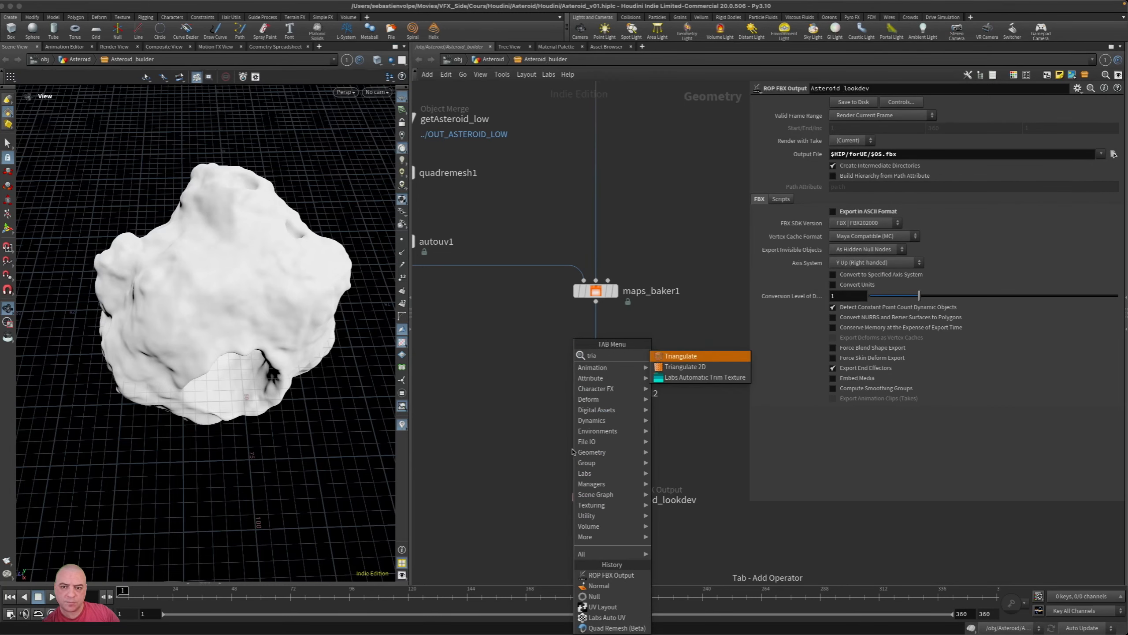
pyautogui.press('Return')
pyautogui.click(573, 450)
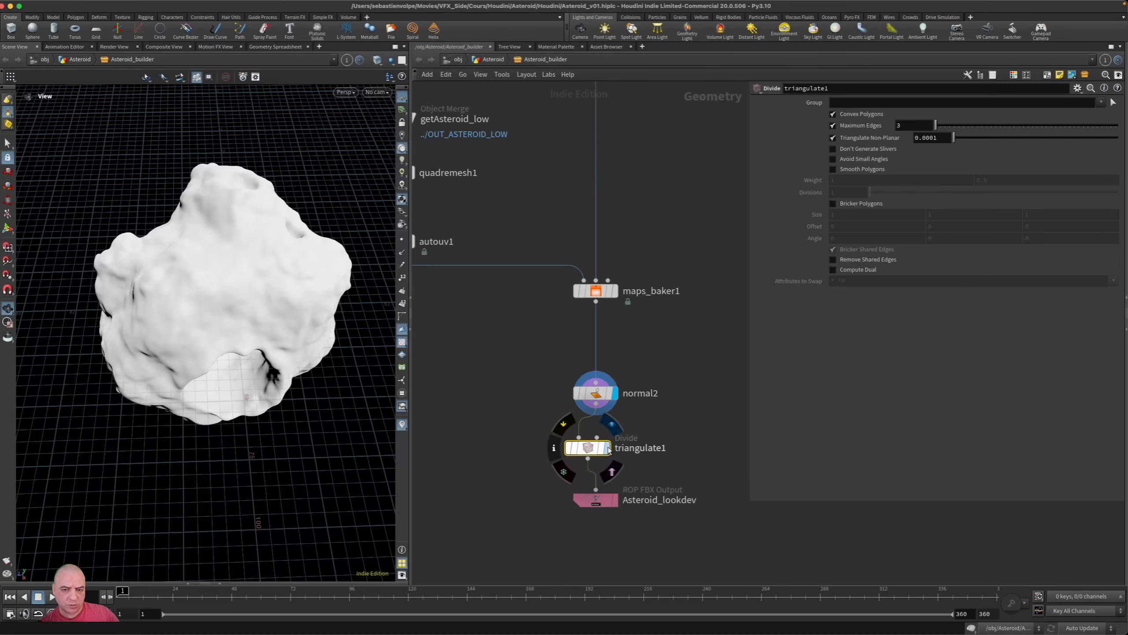
# Display the Triangulate node's result with a wireframe over the shading and align the node with its neighbours.
pyautogui.click(613, 447)
pyautogui.hotkey('shift', 'w')
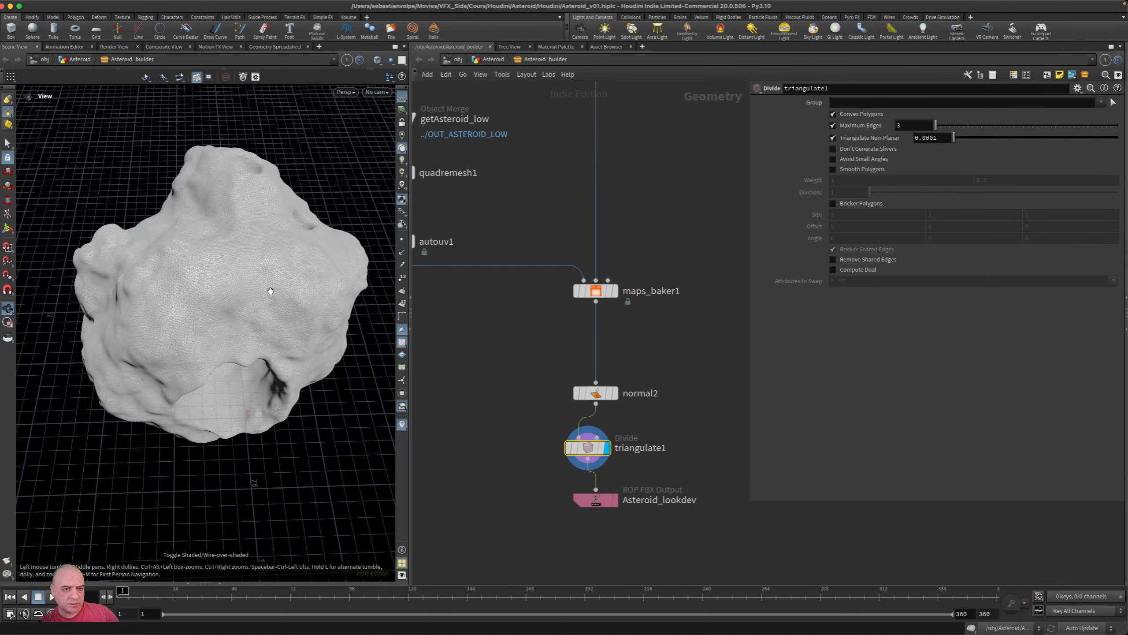
pyautogui.scroll(6, 270, 285)
pyautogui.scroll(8, 271, 271)
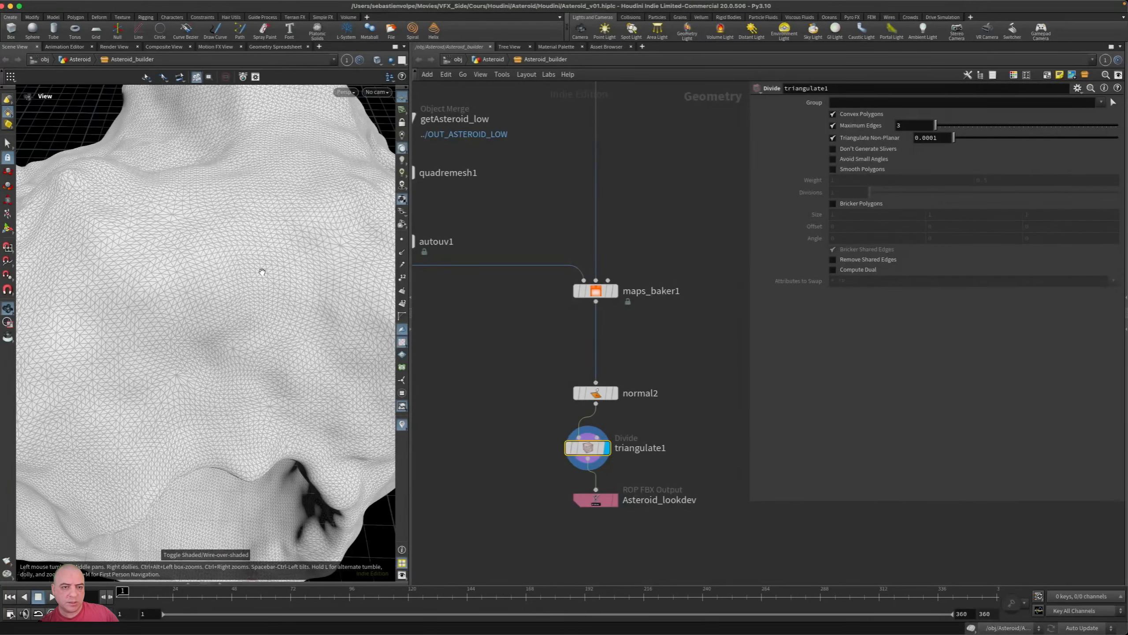
pyautogui.moveTo(260, 272); pyautogui.dragTo(242, 271)
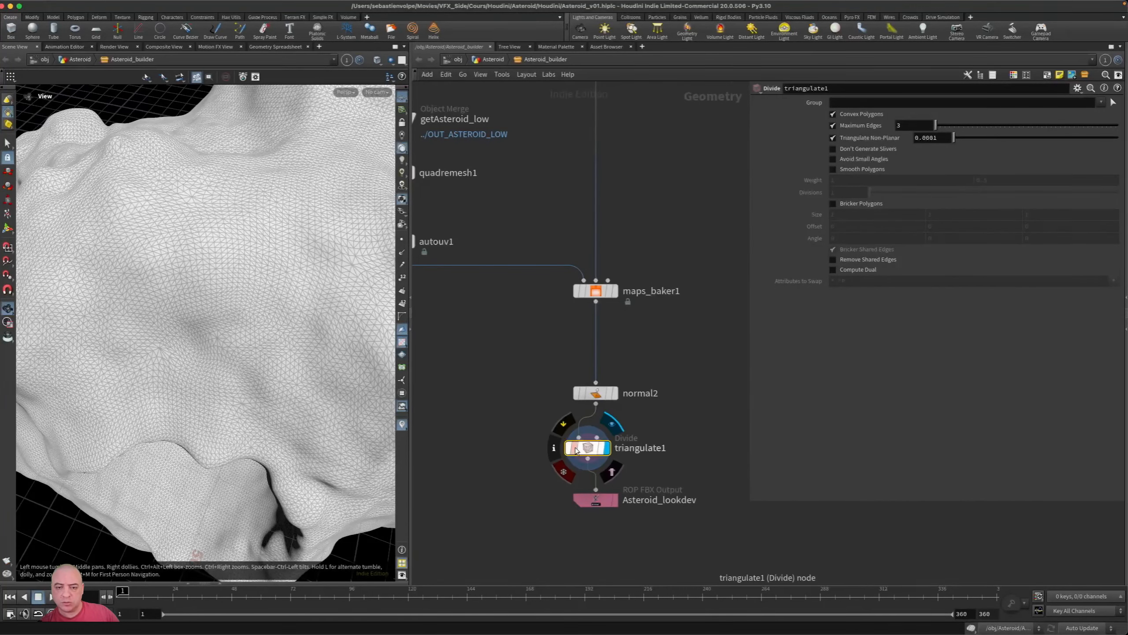
pyautogui.moveTo(592, 452); pyautogui.dragTo(599, 453)
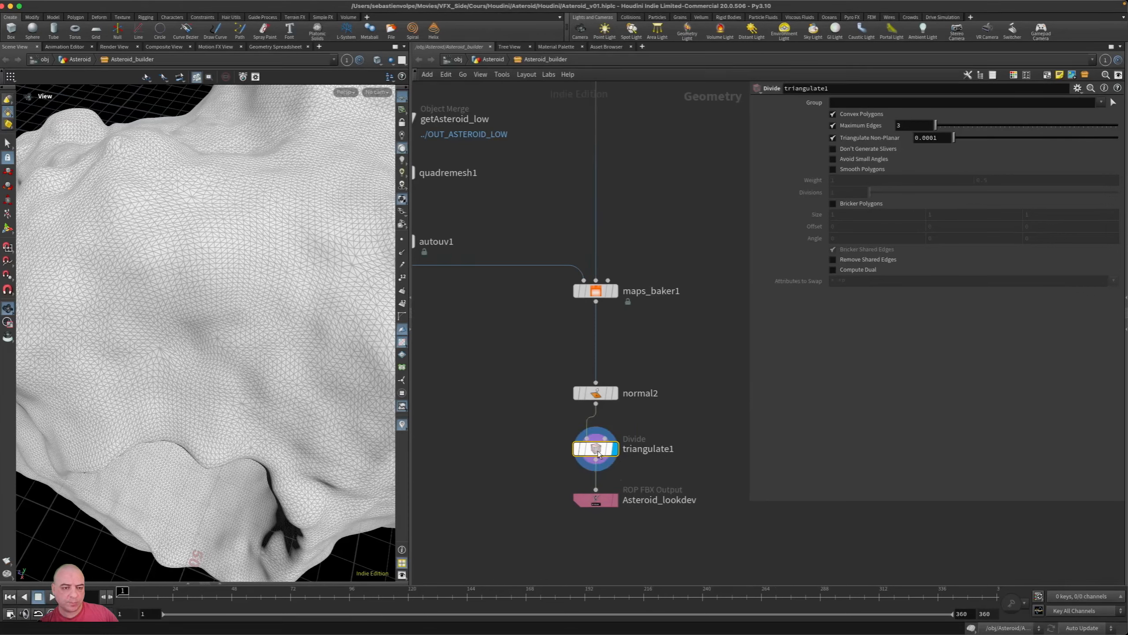
# Compare the asteroid's wireframe before and after triangulation by switching the display between the Normal and Triangulate nodes.
pyautogui.moveTo(644, 430); pyautogui.dragTo(647, 380, button='middle')
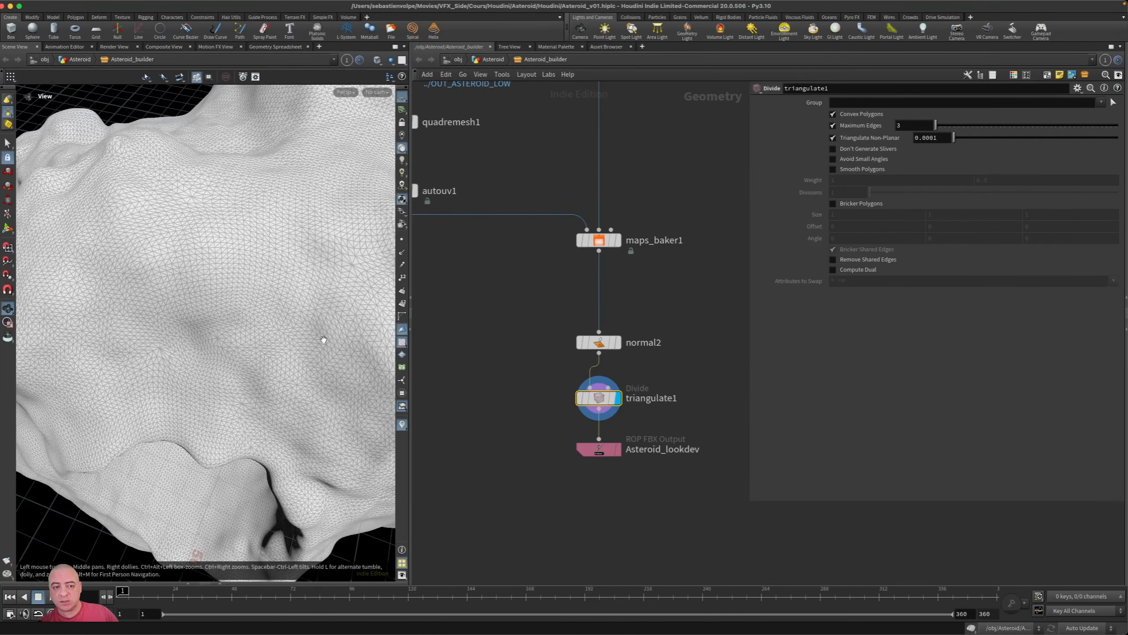
pyautogui.scroll(5, 301, 281)
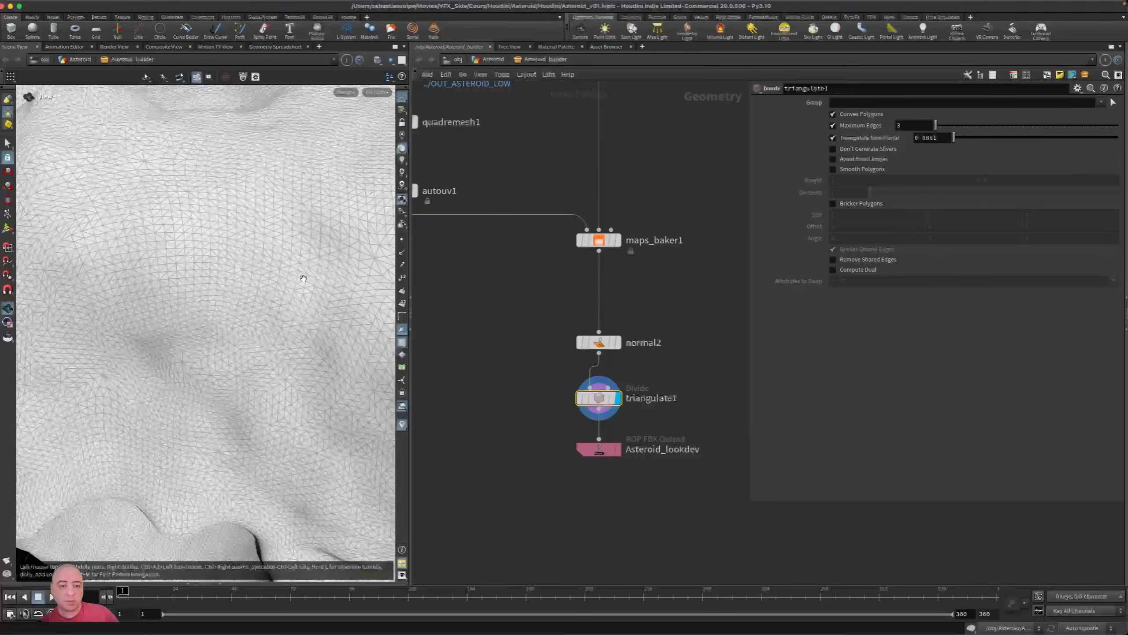
pyautogui.scroll(8, 303, 279)
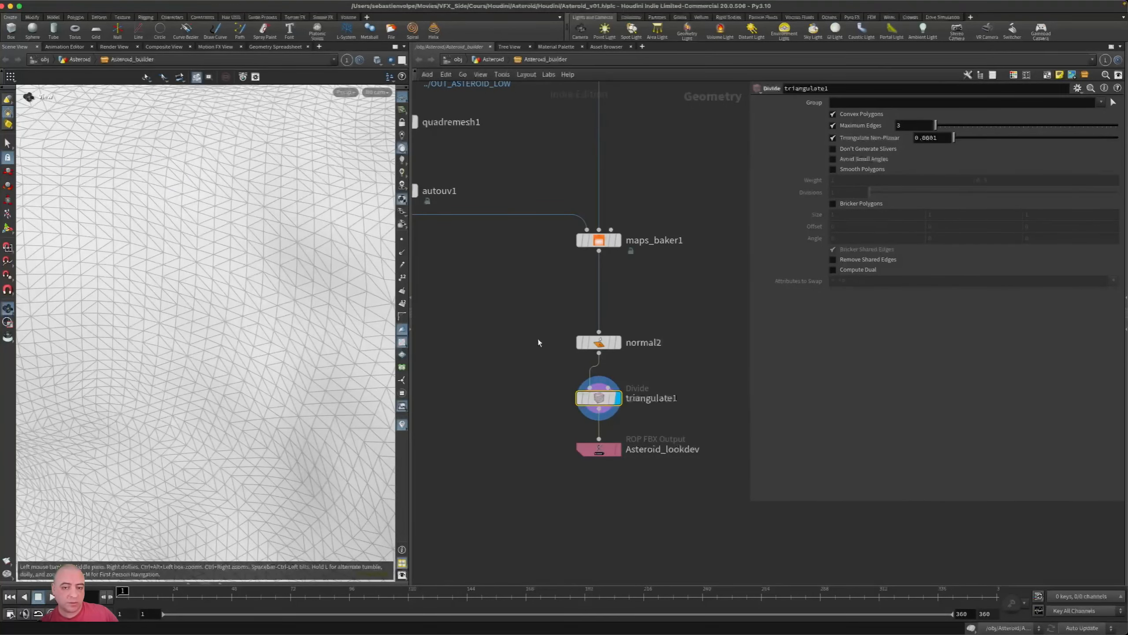
pyautogui.click(618, 342)
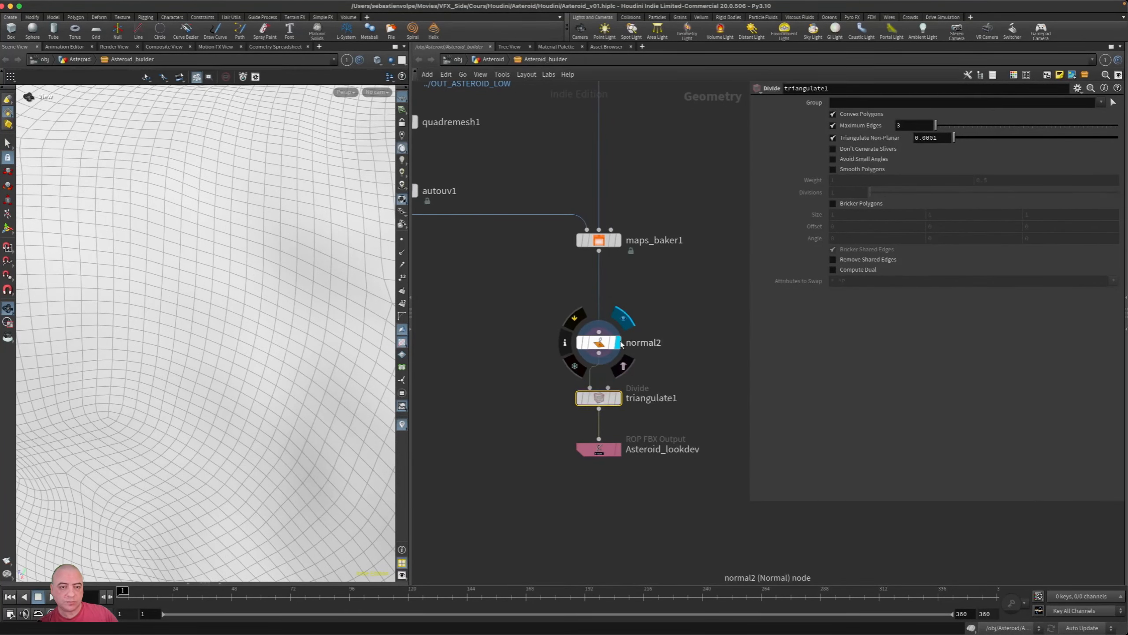
pyautogui.click(617, 398)
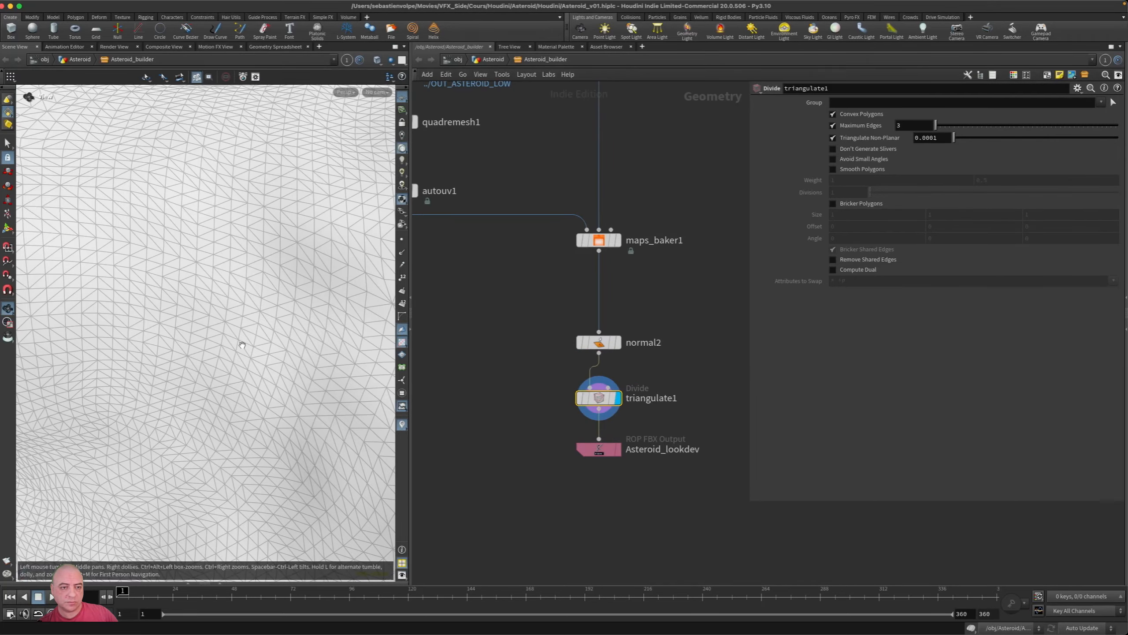
pyautogui.scroll(-10, 242, 345)
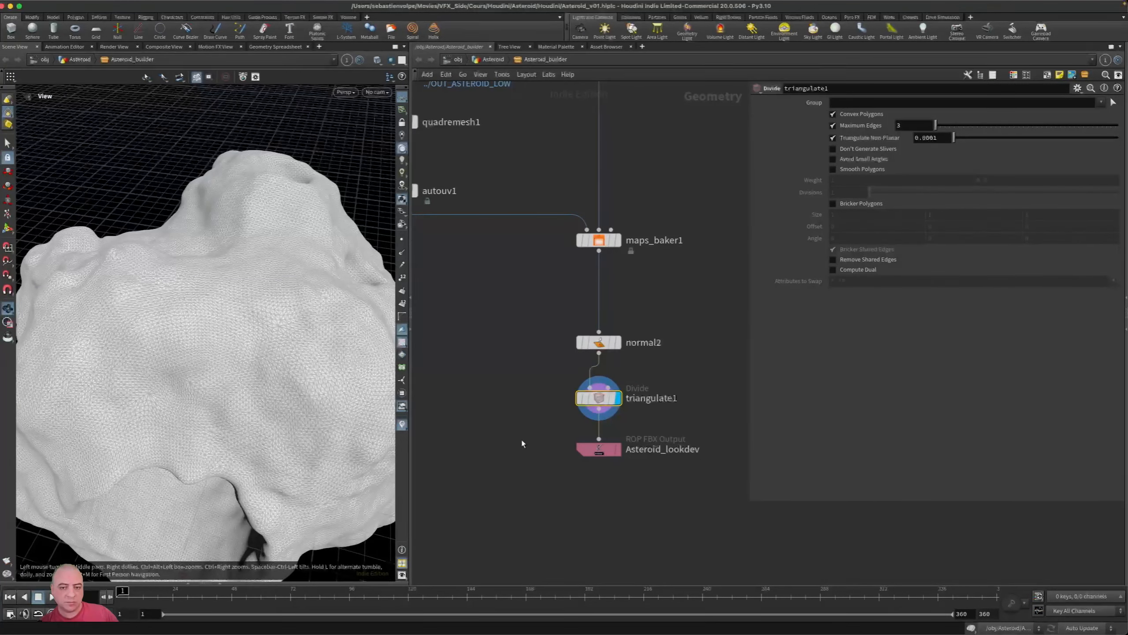
pyautogui.moveTo(264, 399); pyautogui.dragTo(259, 313)
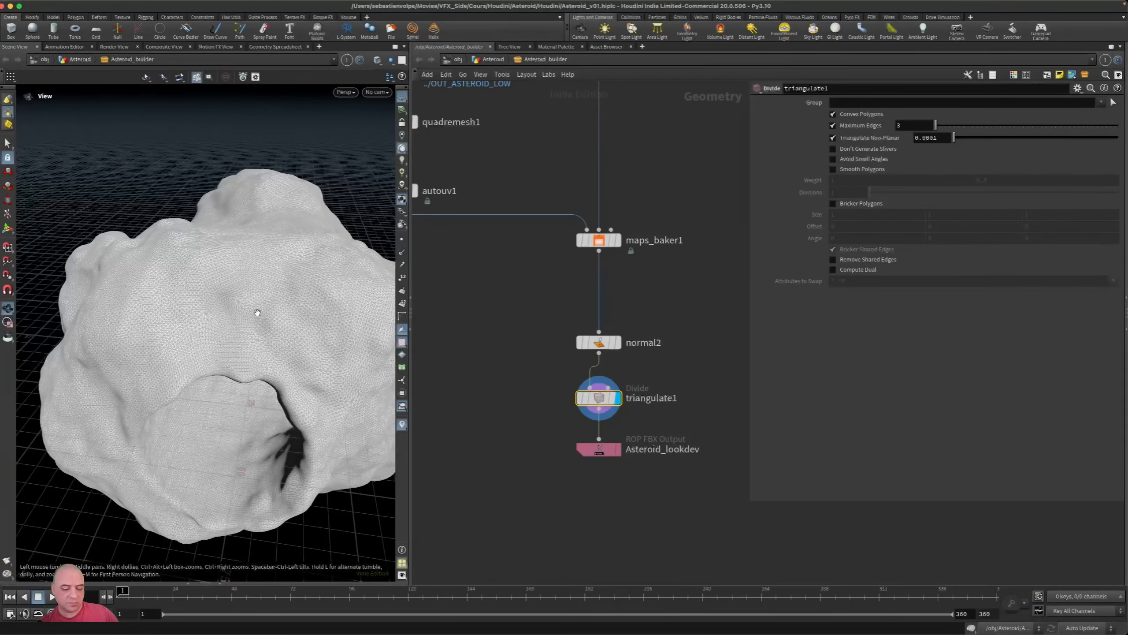
# Save the Asteroid_lookdev FBX to disk and check the exported file in the forUE folder in Finder.
pyautogui.click(600, 449)
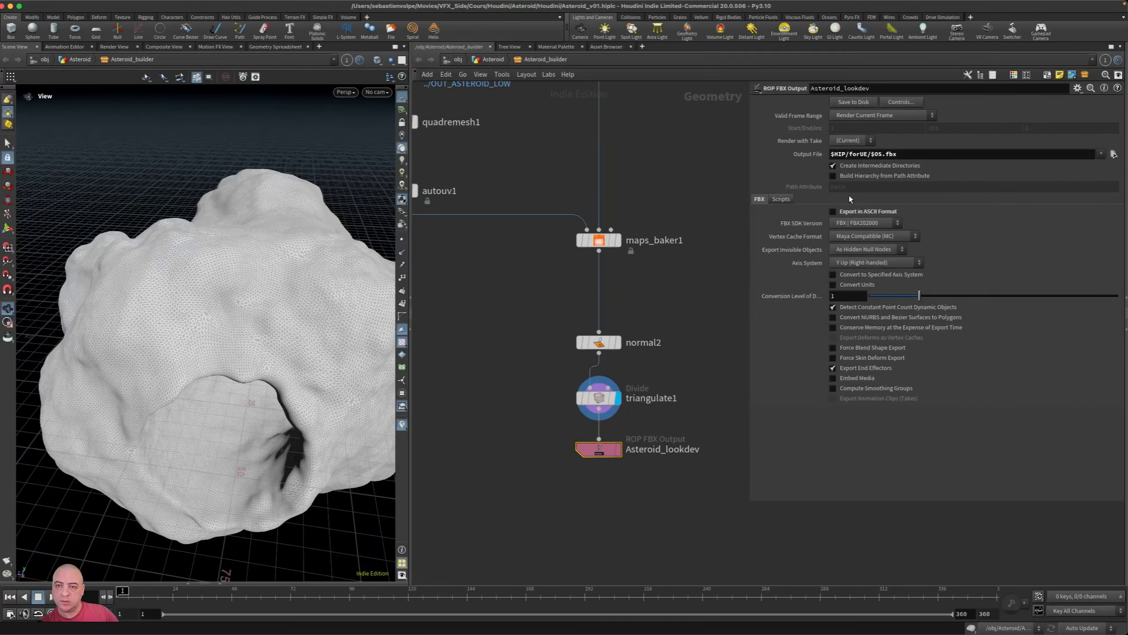
pyautogui.click(844, 102)
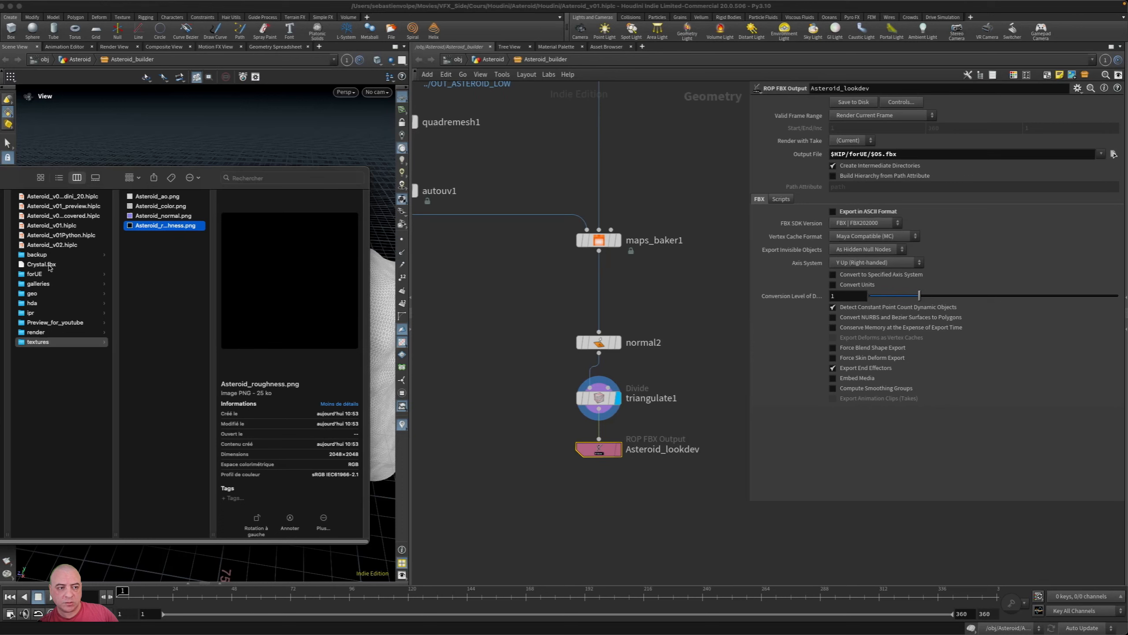
pyautogui.click(35, 275)
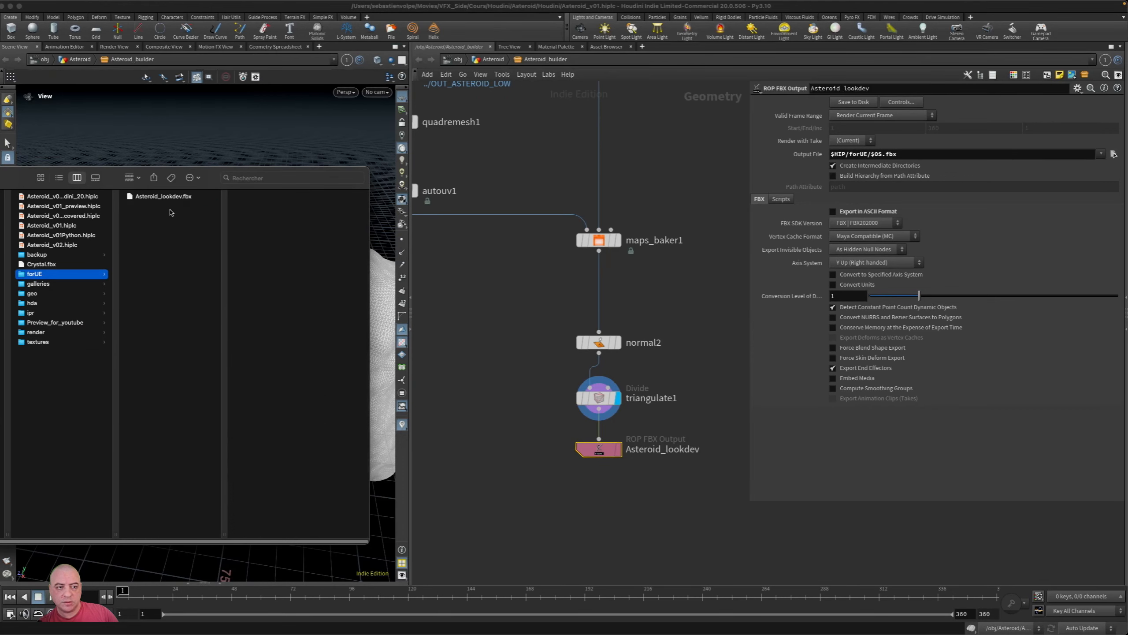
pyautogui.click(161, 199)
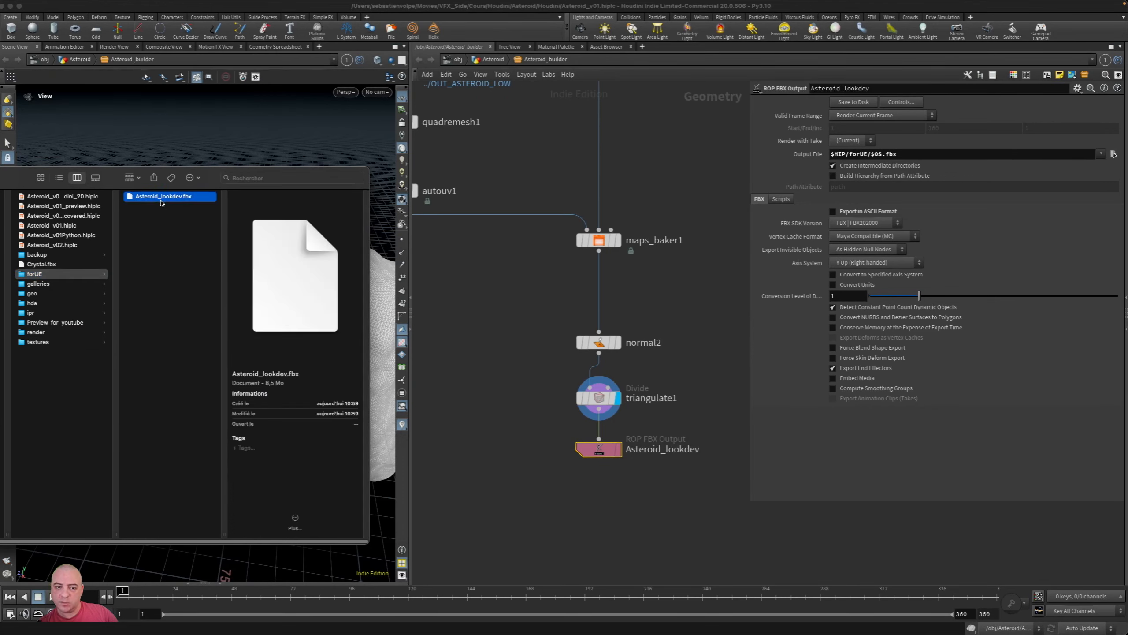
pyautogui.moveTo(115, 178); pyautogui.dragTo(0, 151)
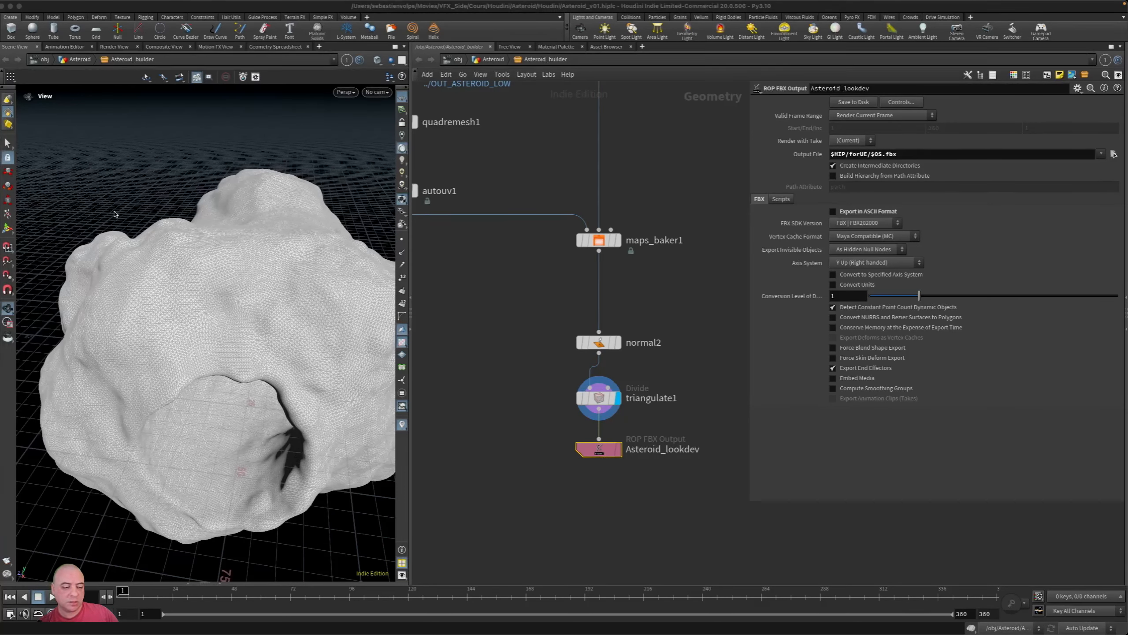
pyautogui.scroll(-4, 494, 447)
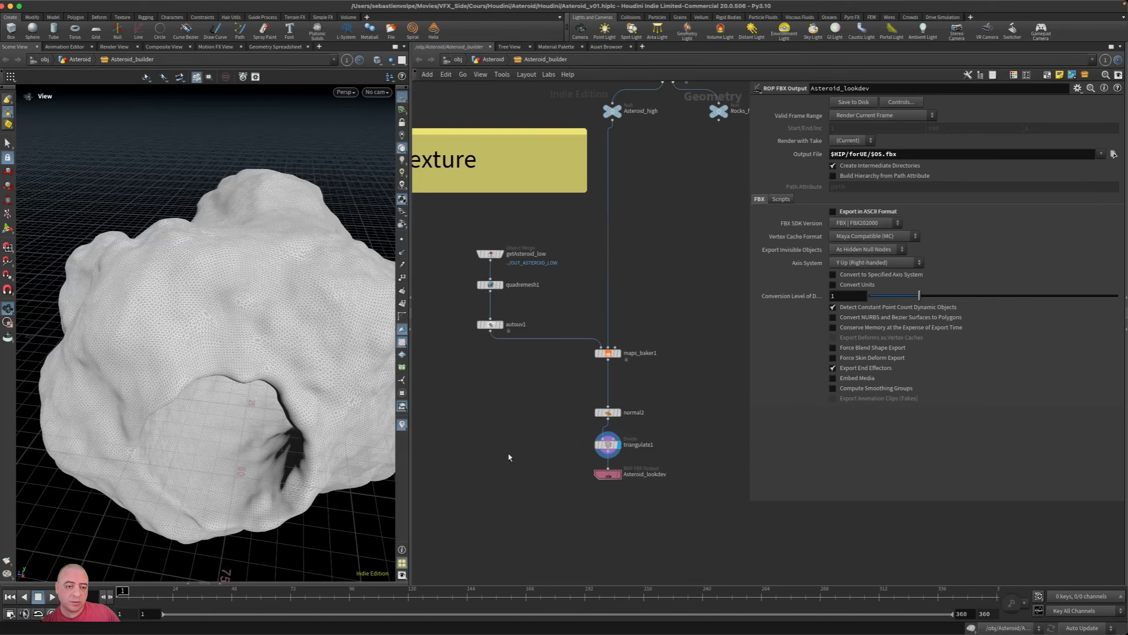
pyautogui.moveTo(506, 456); pyautogui.dragTo(488, 485, button='middle')
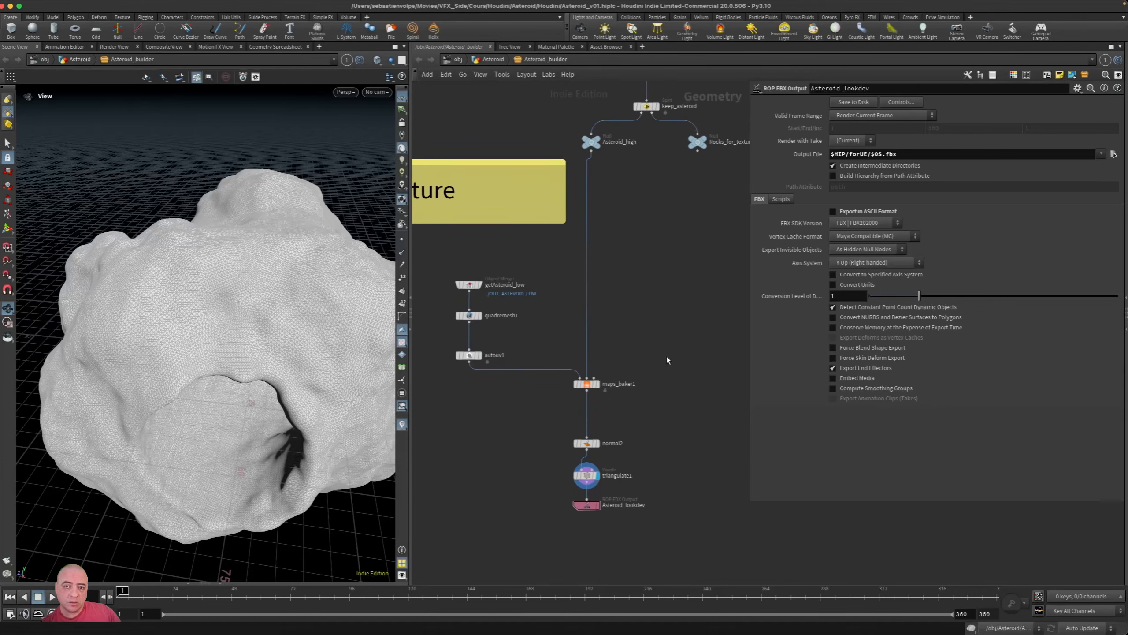
pyautogui.moveTo(666, 358); pyautogui.dragTo(668, 407, button='middle')
pyautogui.moveTo(491, 537); pyautogui.dragTo(522, 488, button='middle')
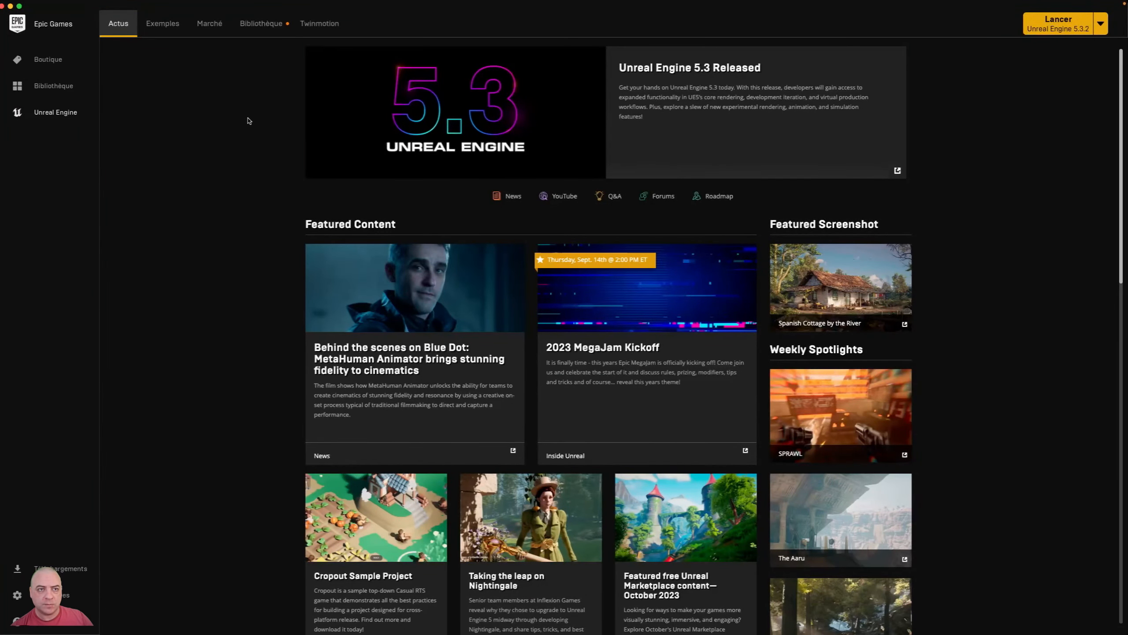
# Launch Unreal Engine 5.3.2 from the library in the Epic Games Launcher.
pyautogui.click(261, 27)
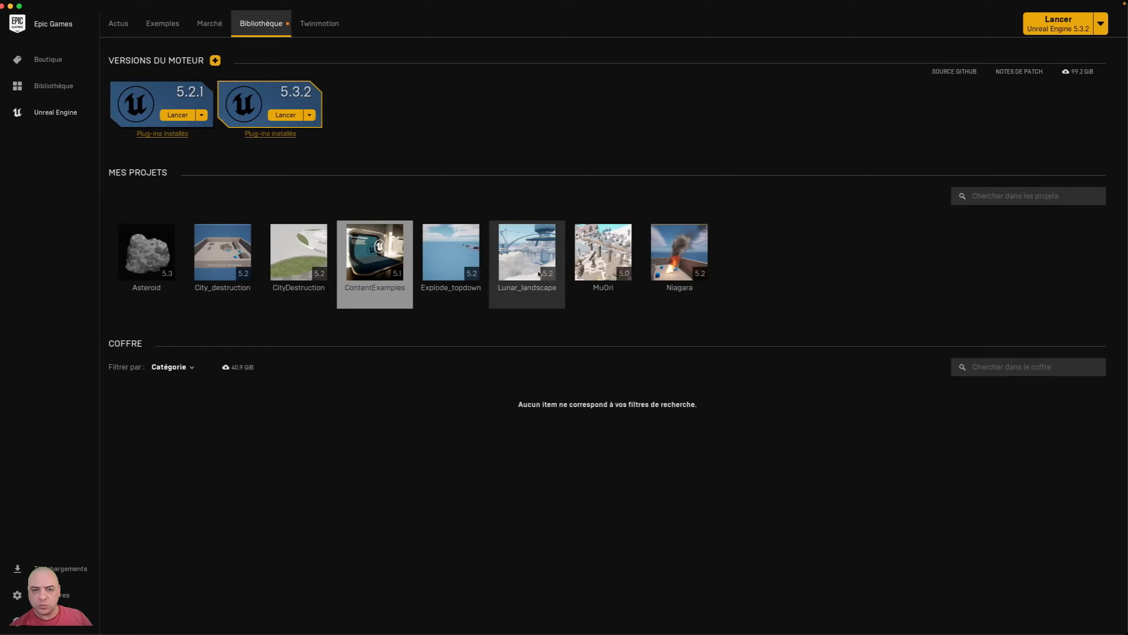
pyautogui.moveTo(158, 261)
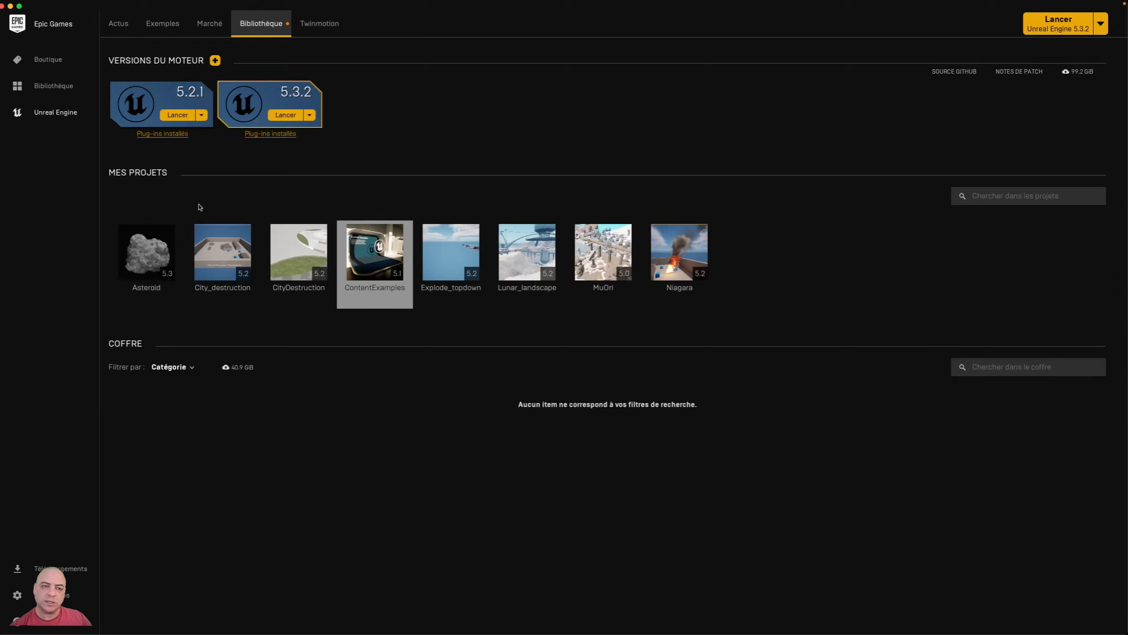
pyautogui.click(286, 115)
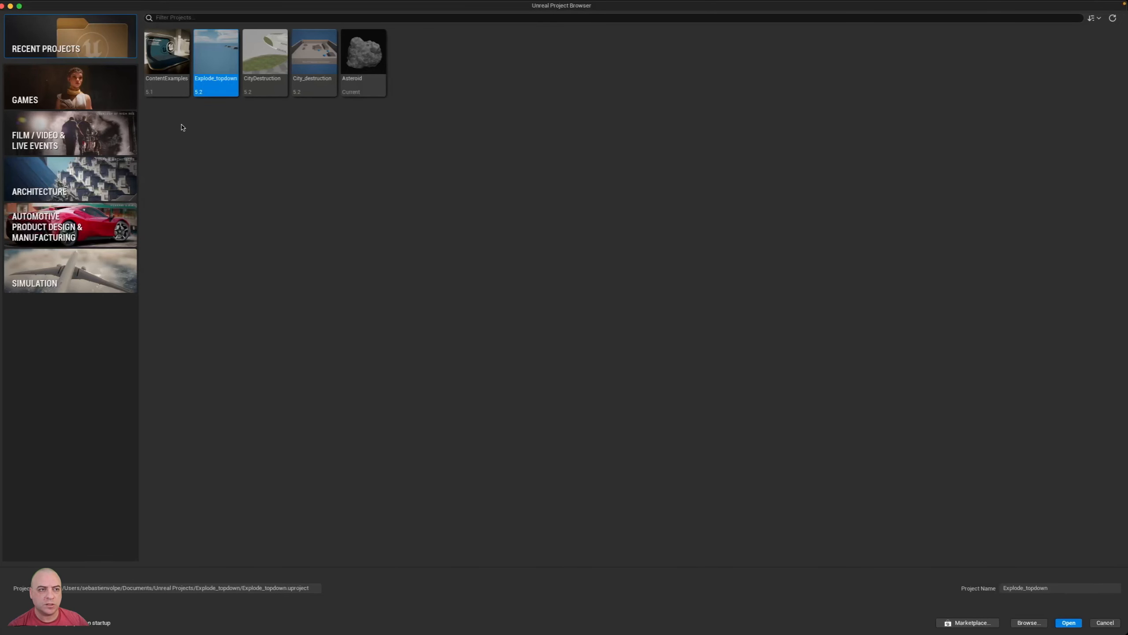
# Set up a Blank Film / Video & Live Events project named Mining_station and check its location in the Unreal_Engine folder.
pyautogui.click(76, 144)
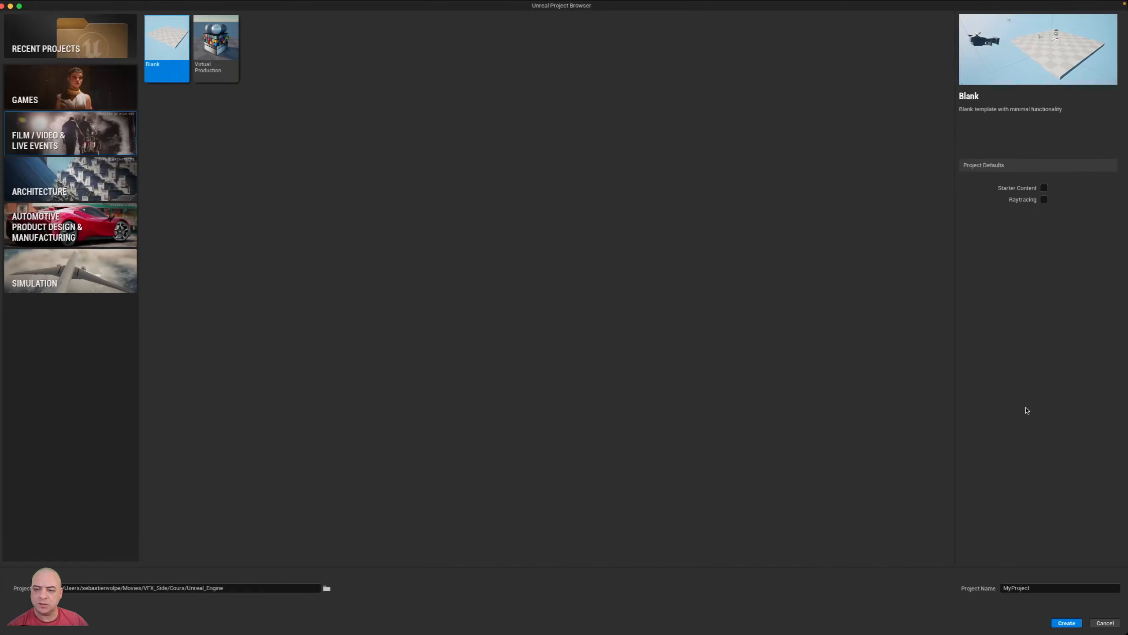
pyautogui.doubleClick(1030, 588)
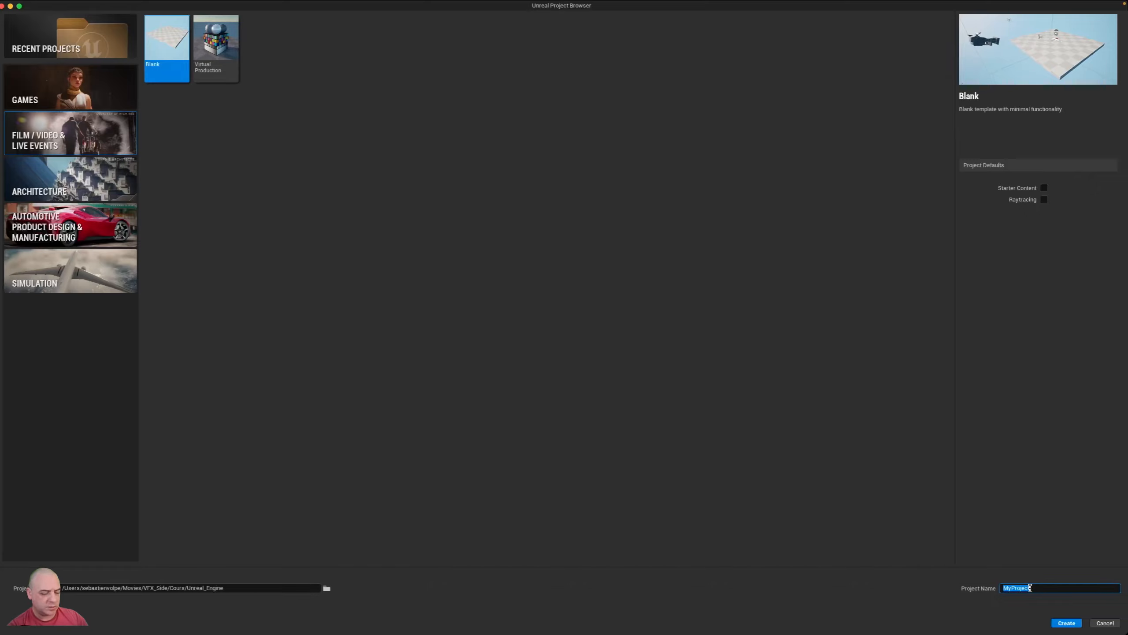
pyautogui.write('Mining_')
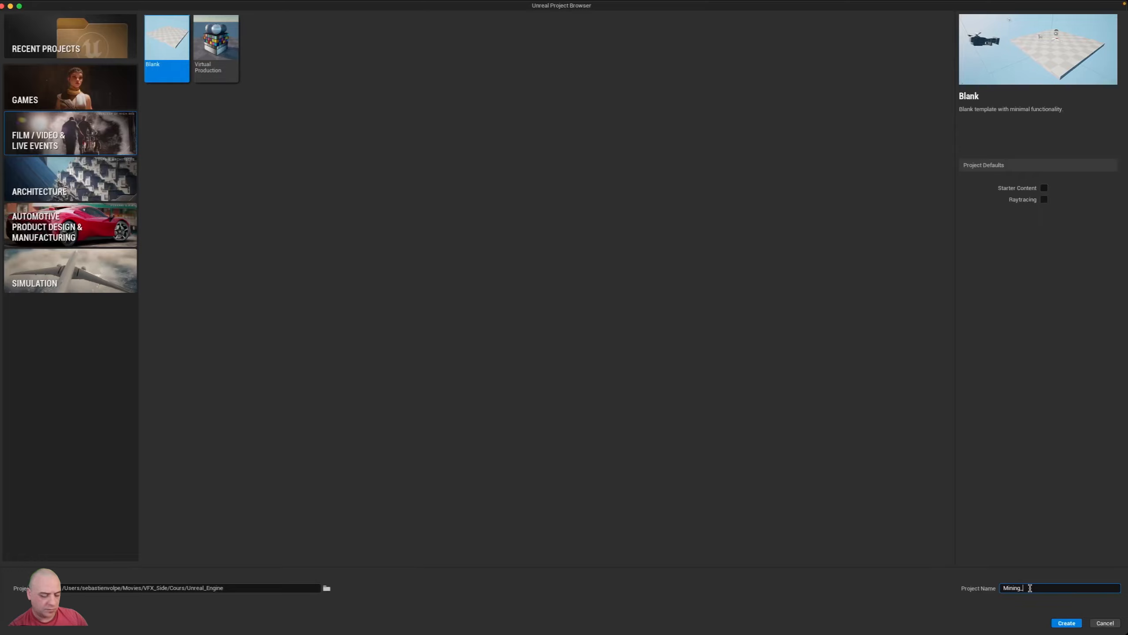
pyautogui.write('station')
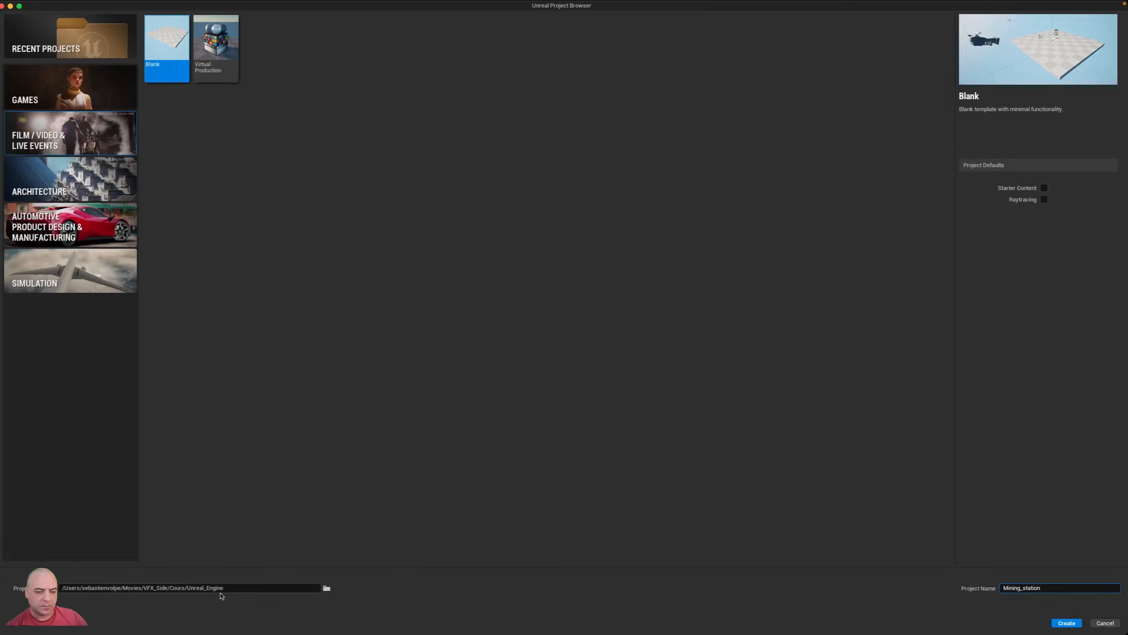
pyautogui.click(240, 590)
pyautogui.moveTo(240, 590); pyautogui.dragTo(170, 588)
pyautogui.press('Left')
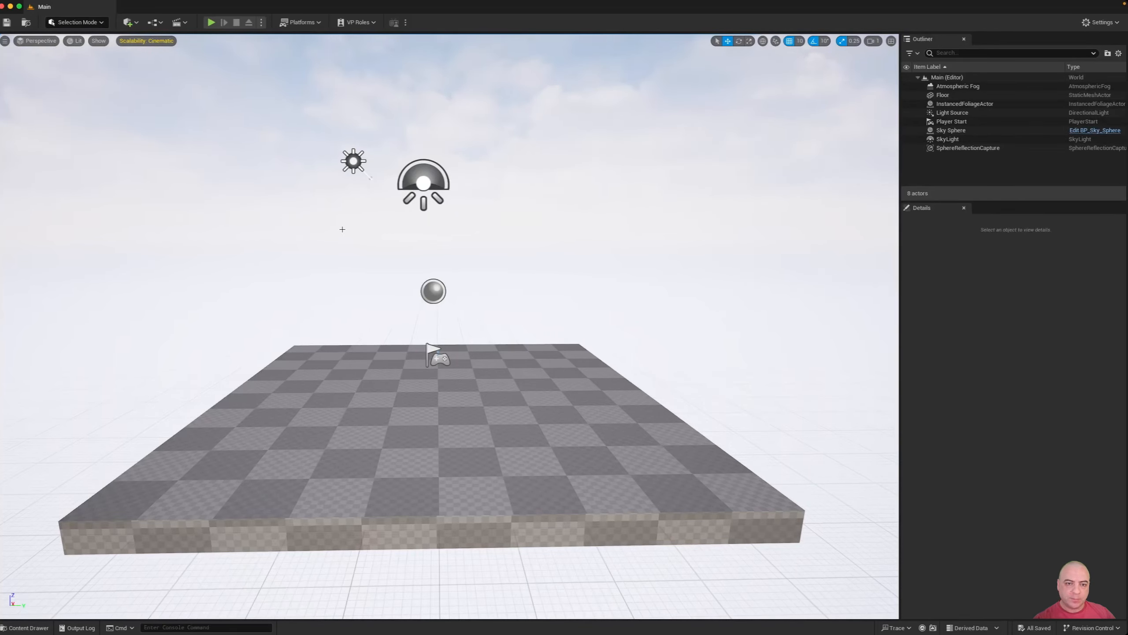
# Open the Content Drawer, try docking it in the layout, and close the docked Content Browser again.
pyautogui.moveTo(350, 240)
pyautogui.mouseDown()
pyautogui.moveTo(359, 253)
pyautogui.moveTo(341, 256)
pyautogui.mouseUp()
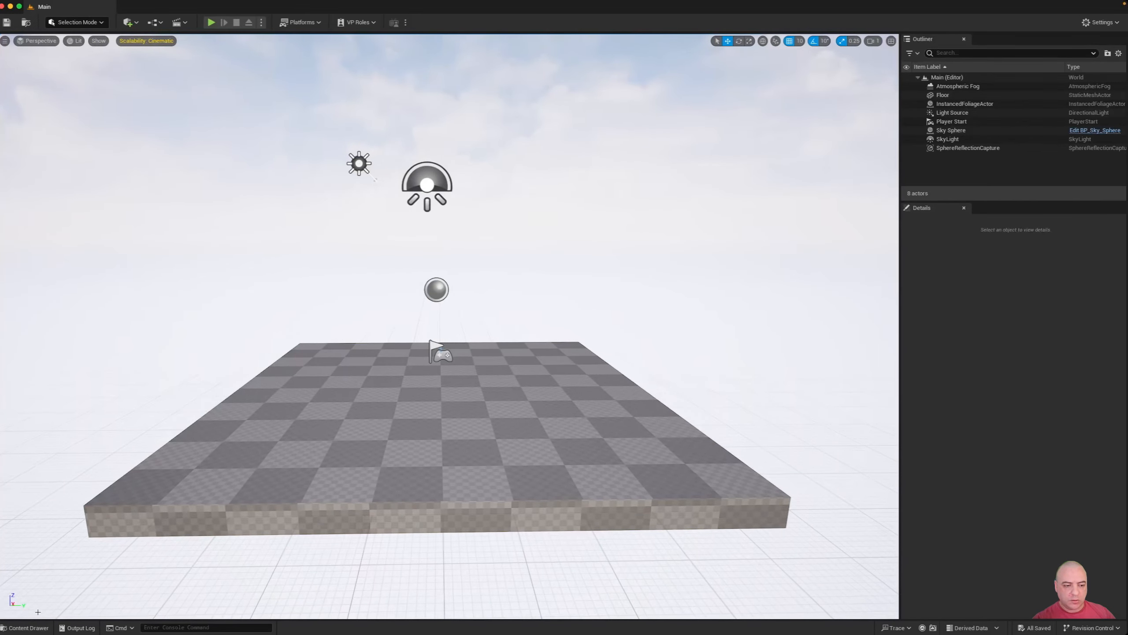
pyautogui.click(25, 628)
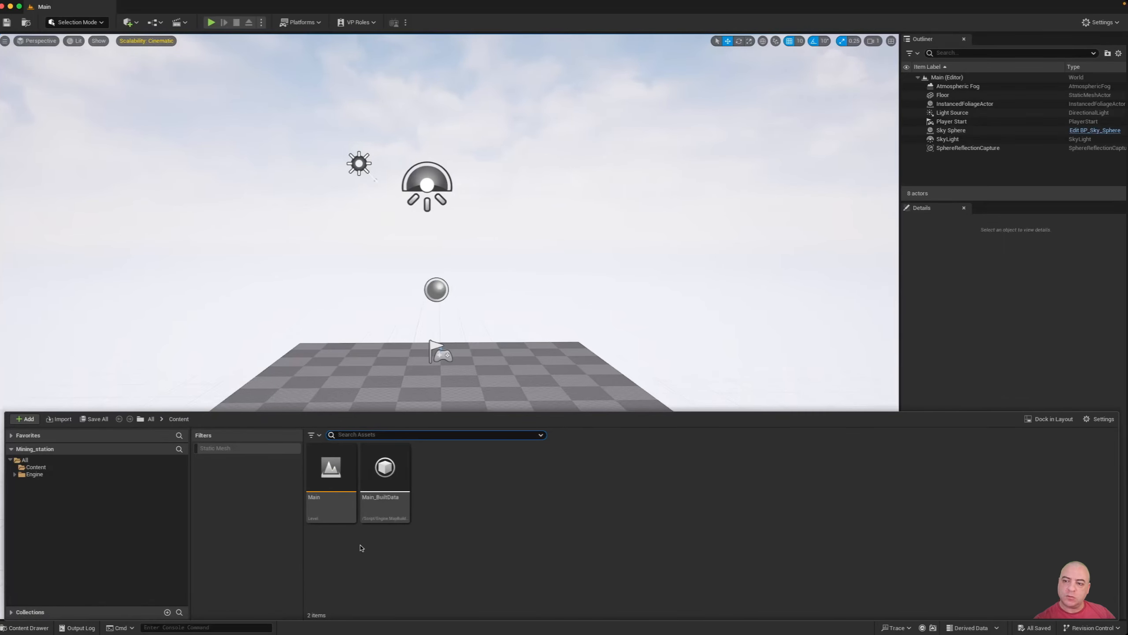
pyautogui.click(661, 325)
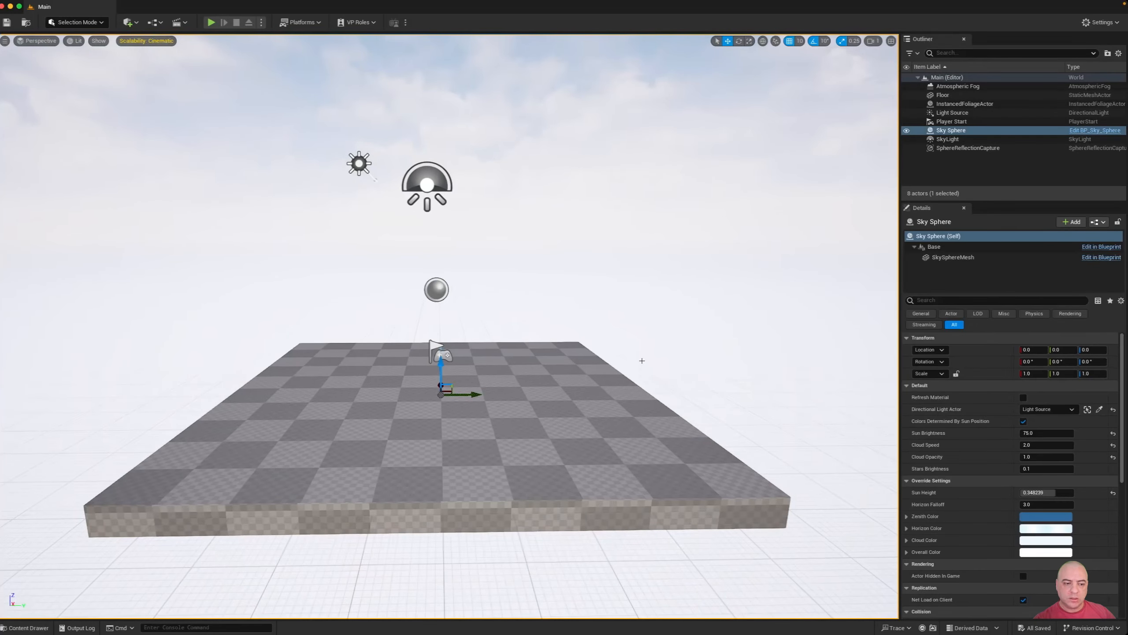
pyautogui.hotkey('ctrl', 'space')
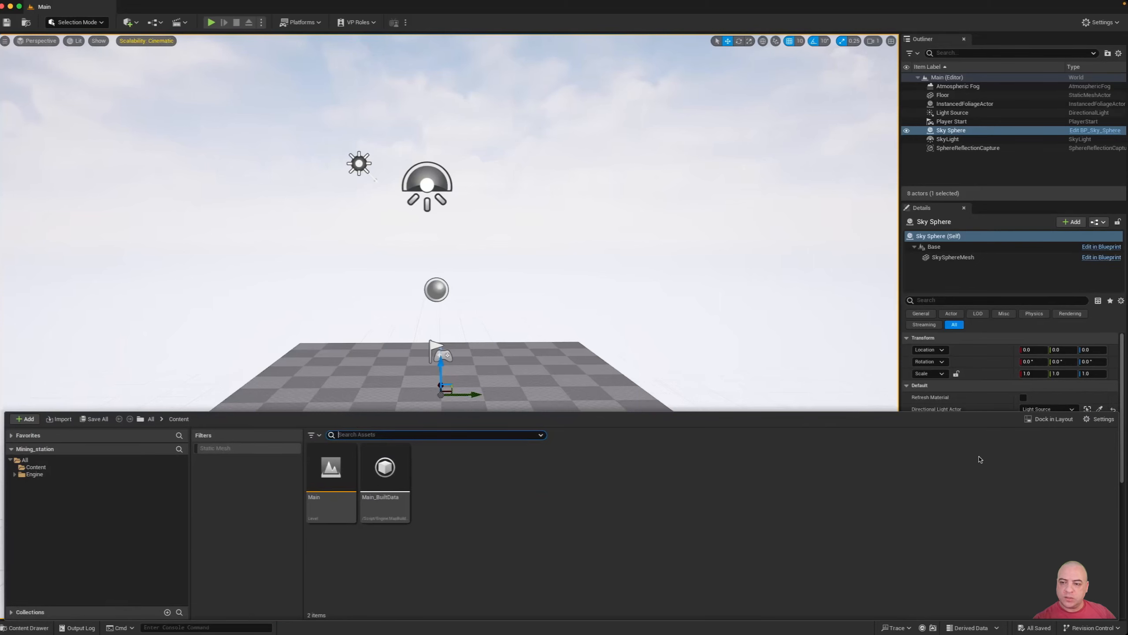
pyautogui.click(1041, 419)
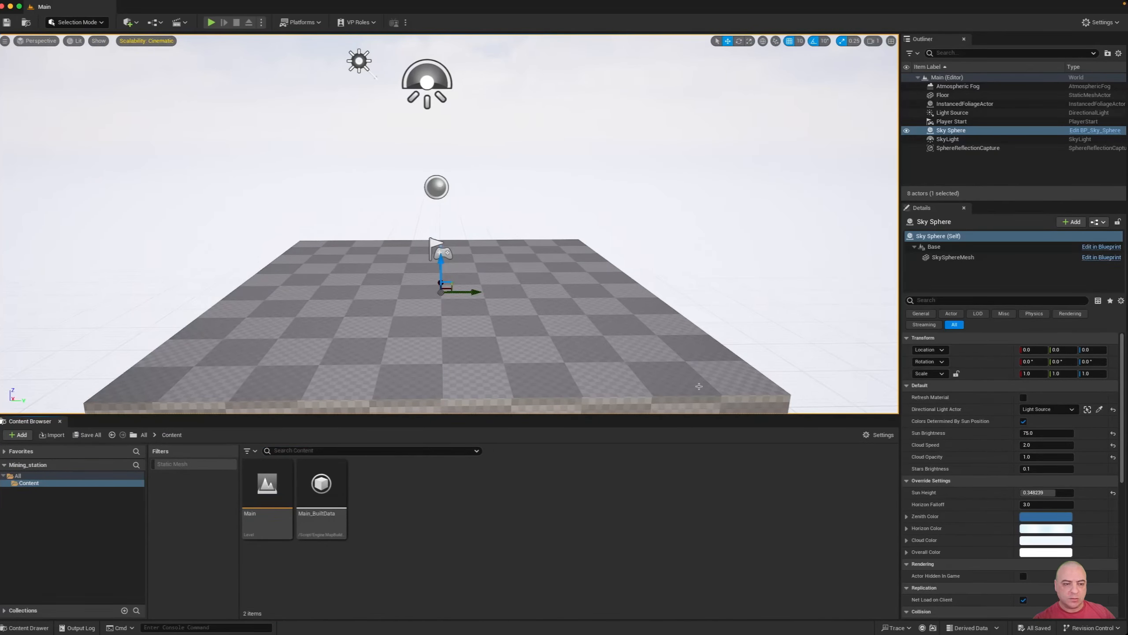
pyautogui.click(59, 421)
pyautogui.hotkey('ctrl', 'space')
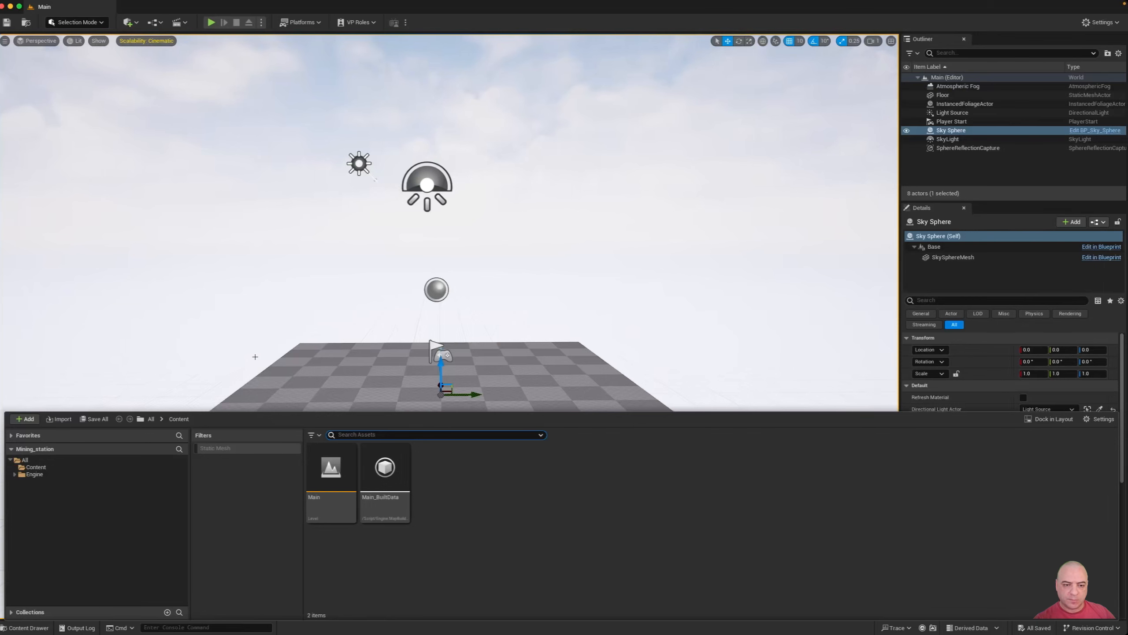
pyautogui.click(910, 189)
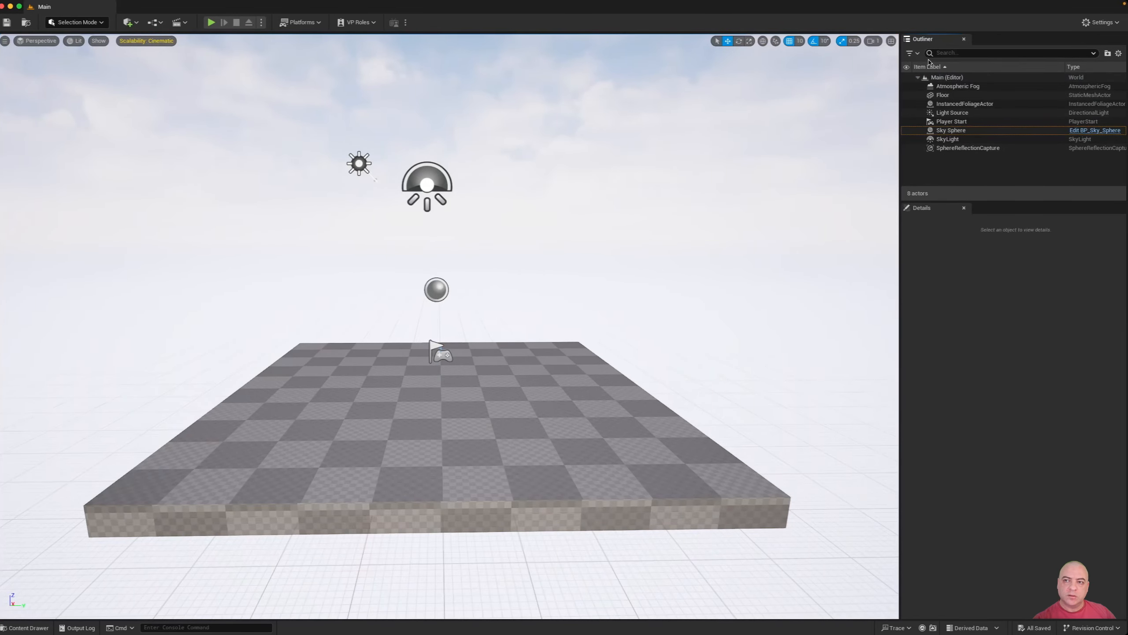
# Inspect the settings of the Sky Sphere and Light Source actors in the Main level.
pyautogui.click(945, 121)
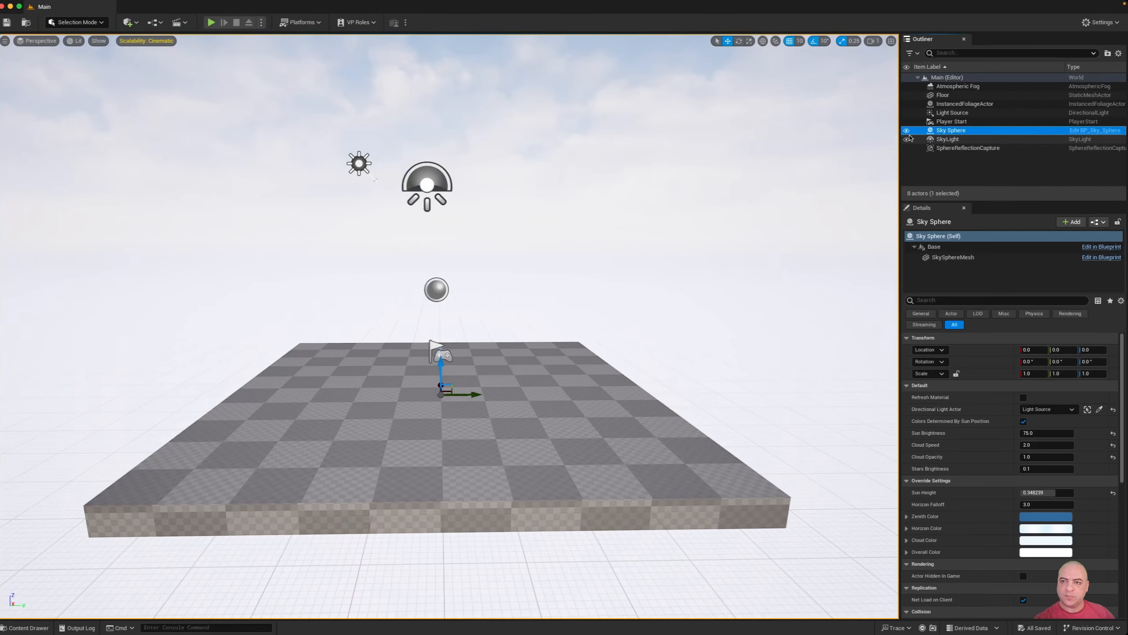
pyautogui.click(950, 114)
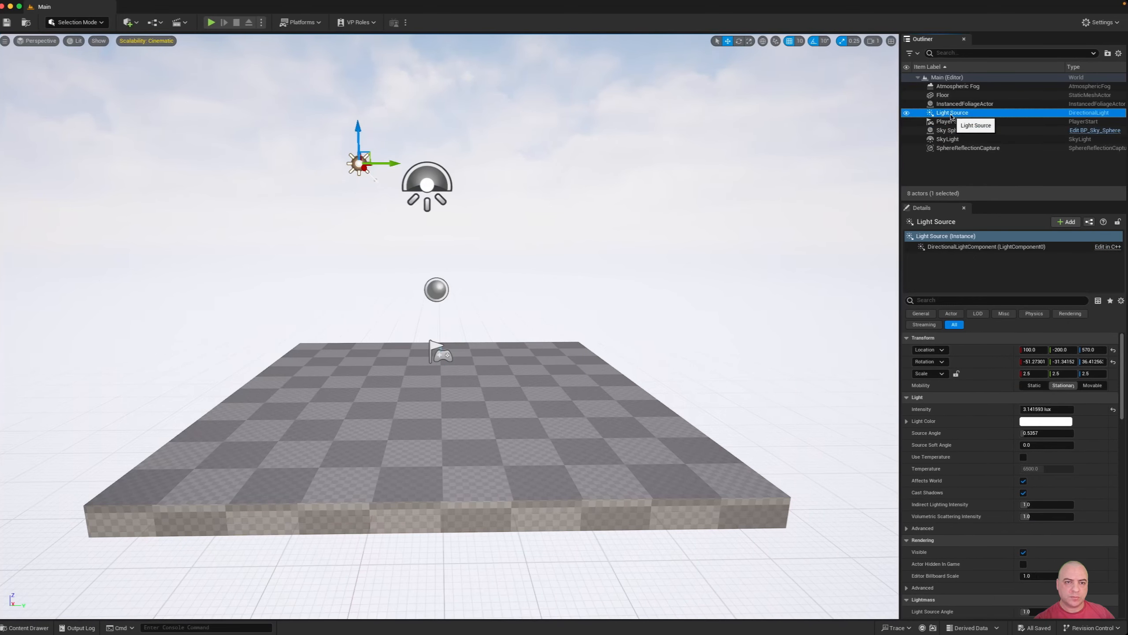
pyautogui.click(923, 131)
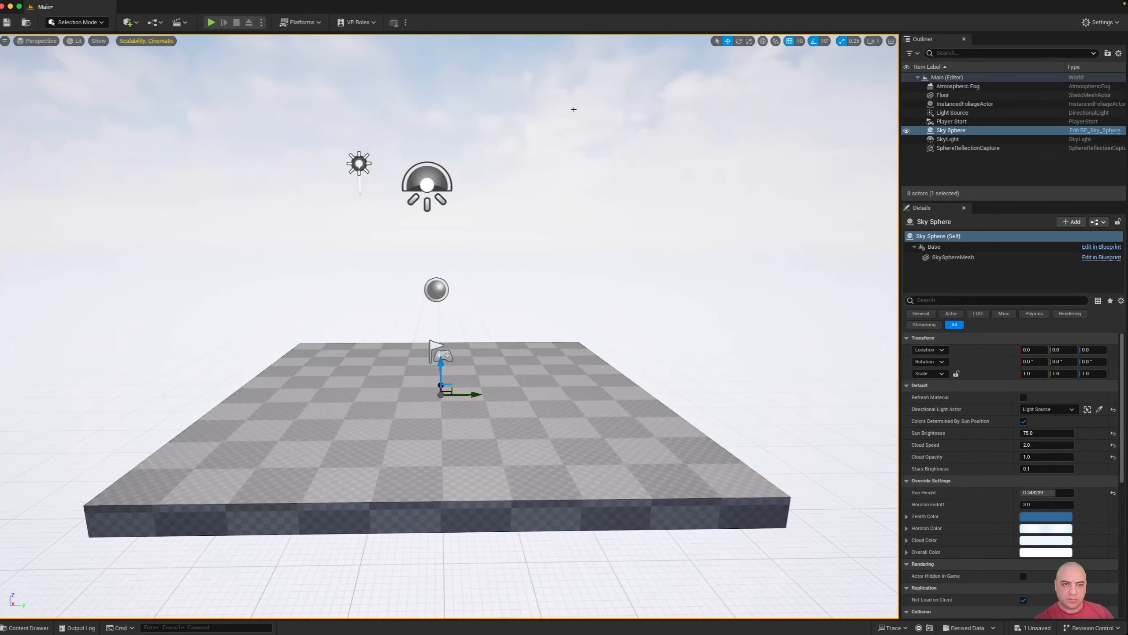
# Delete the Player Start and Floor actors from the Main level.
pyautogui.click(961, 123)
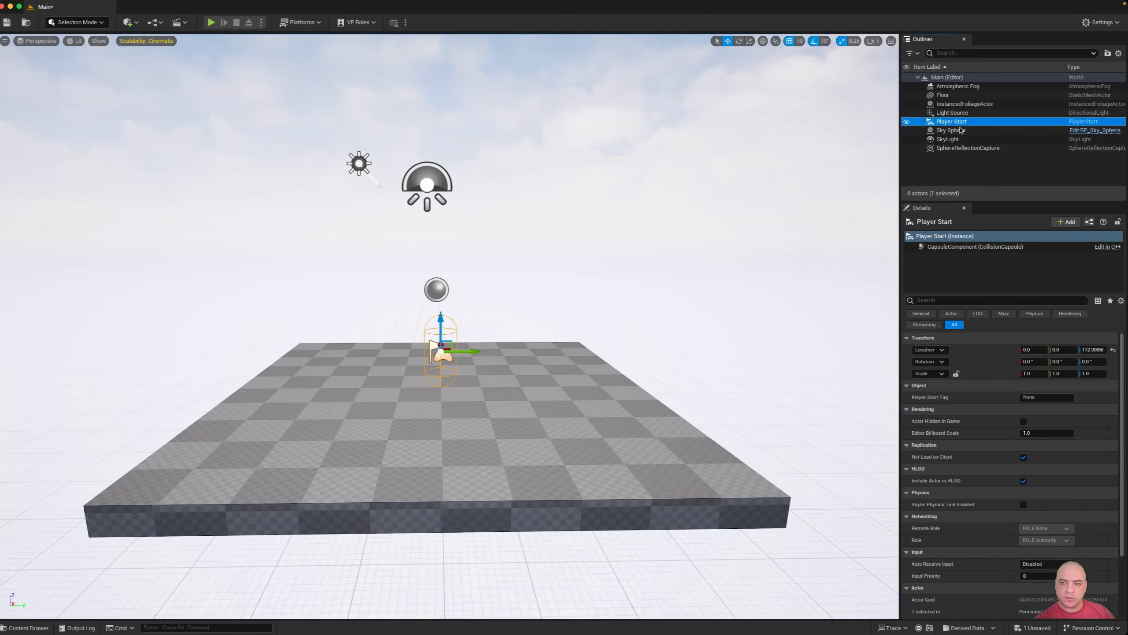
pyautogui.press('Delete')
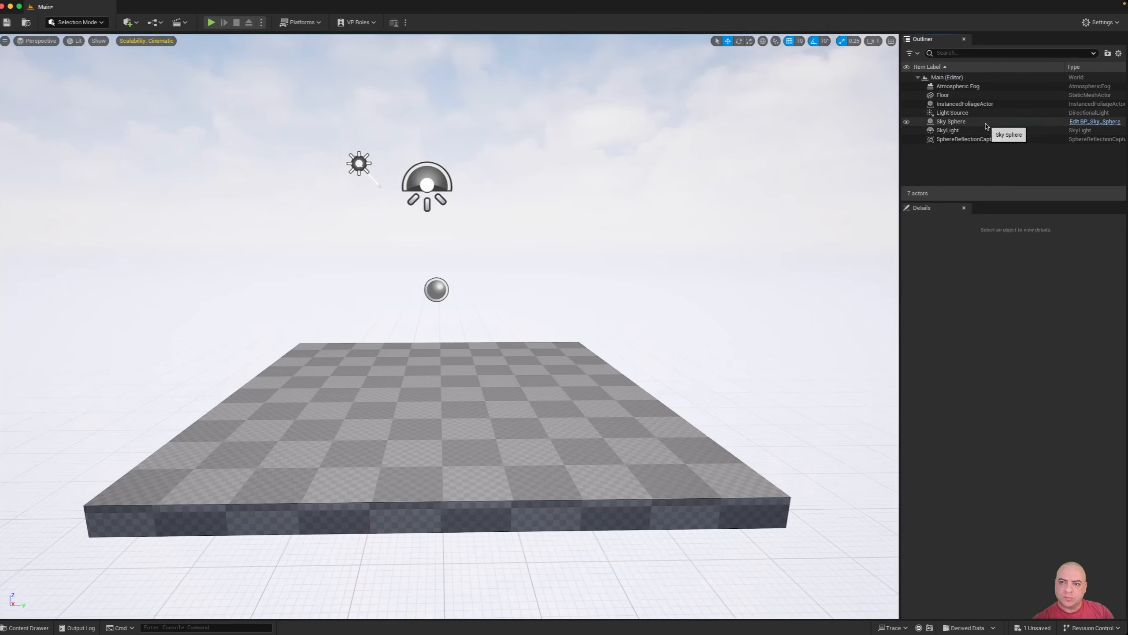
pyautogui.click(951, 96)
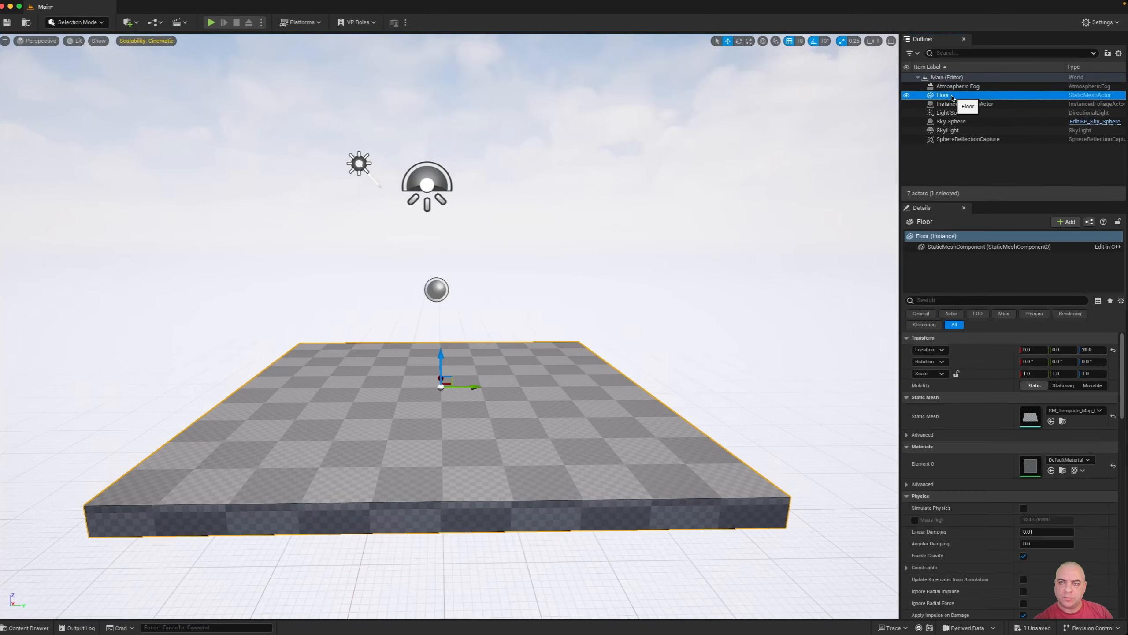
pyautogui.press('Delete')
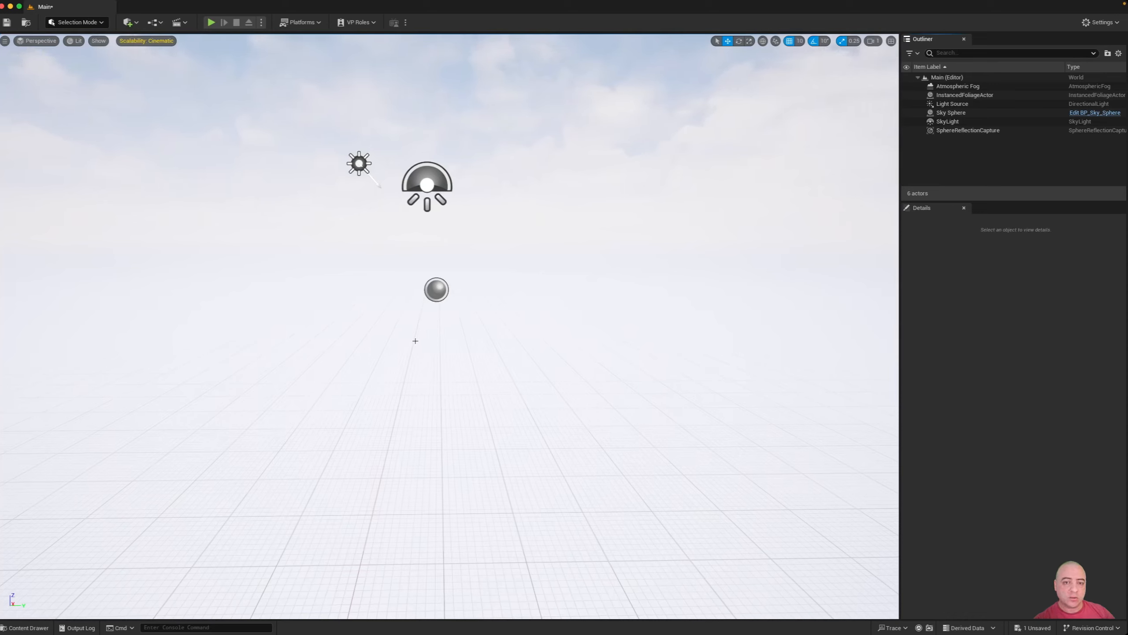
# Create a folder named Mesh under Content and open the import and asset creation options inside it.
pyautogui.click(446, 356)
pyautogui.hotkey('ctrl', 'space')
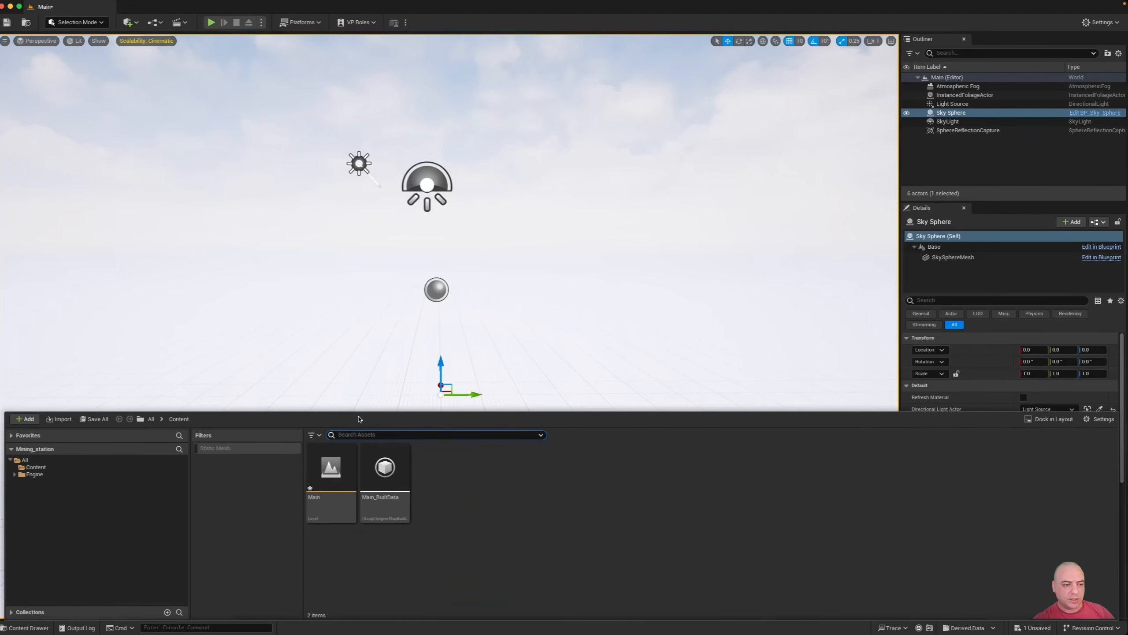
pyautogui.click(47, 468)
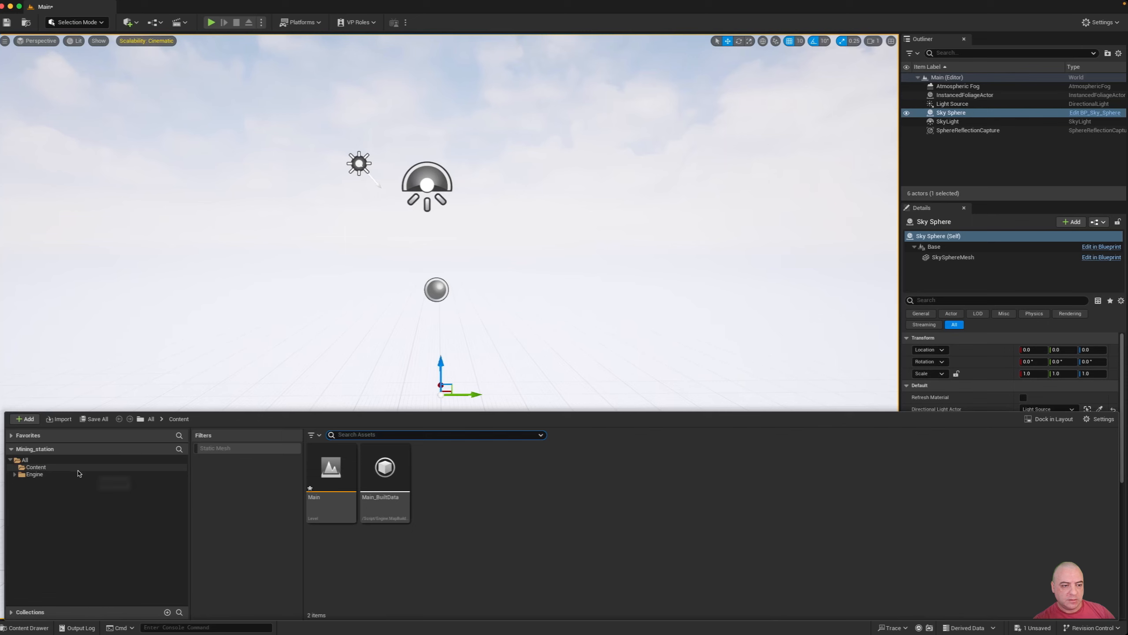
pyautogui.rightClick(62, 468)
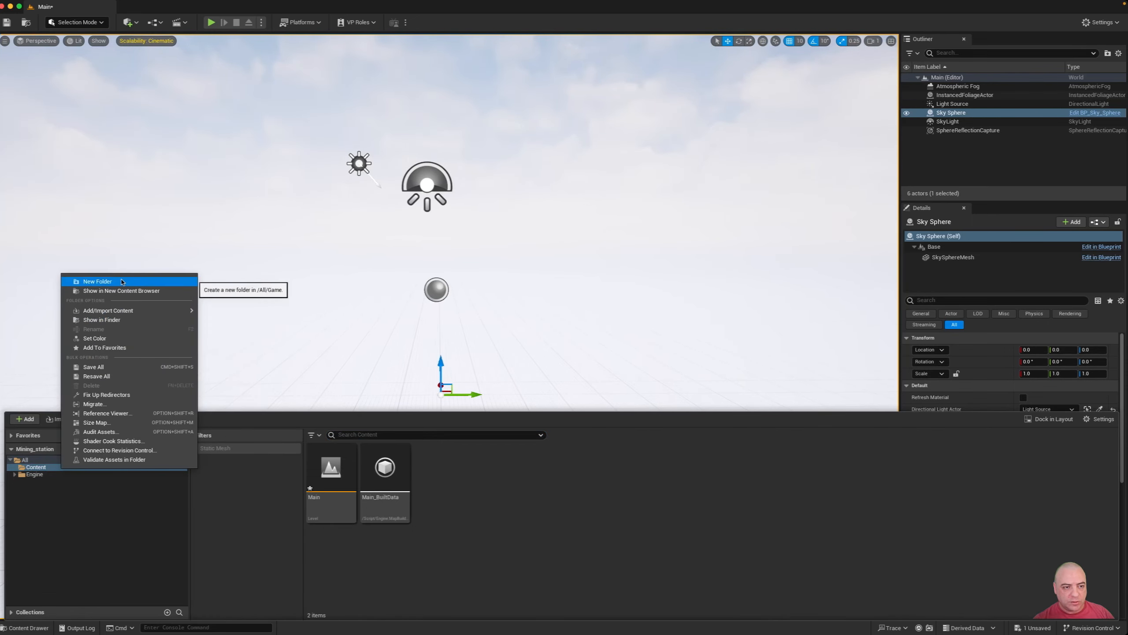
pyautogui.click(126, 282)
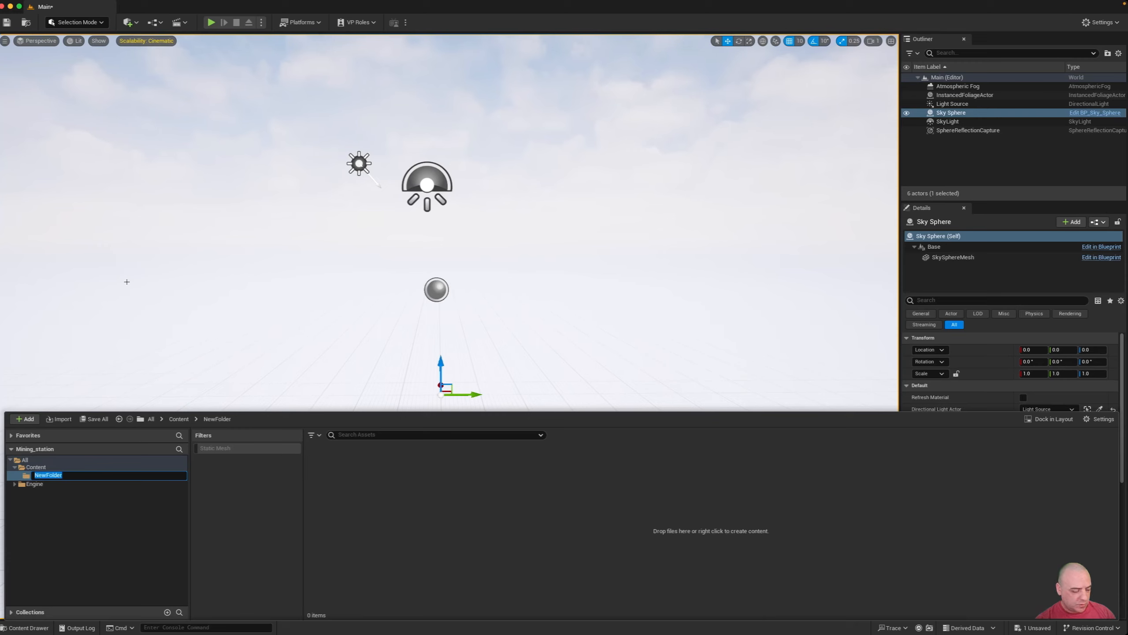
pyautogui.write('Mesh')
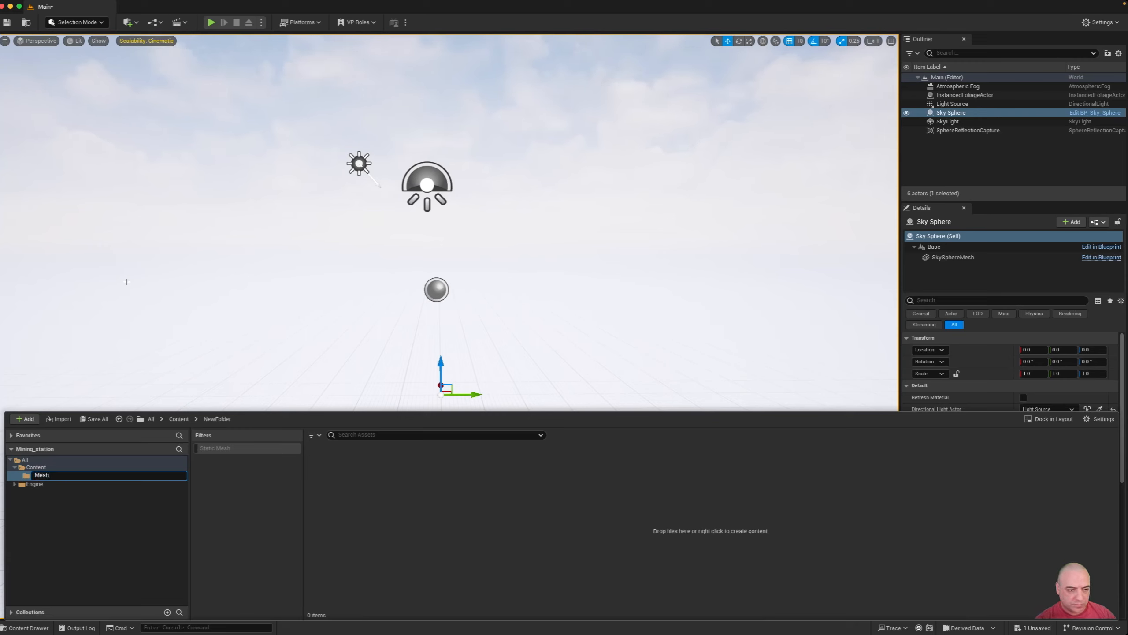
pyautogui.press('Return')
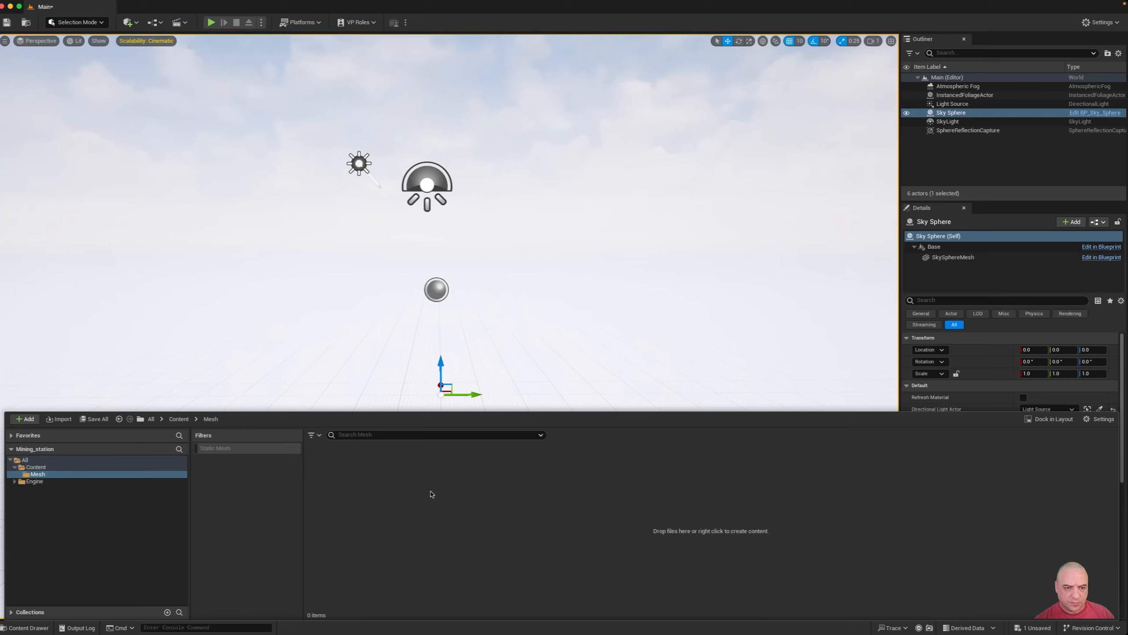
pyautogui.rightClick(431, 493)
pyautogui.moveTo(462, 384)
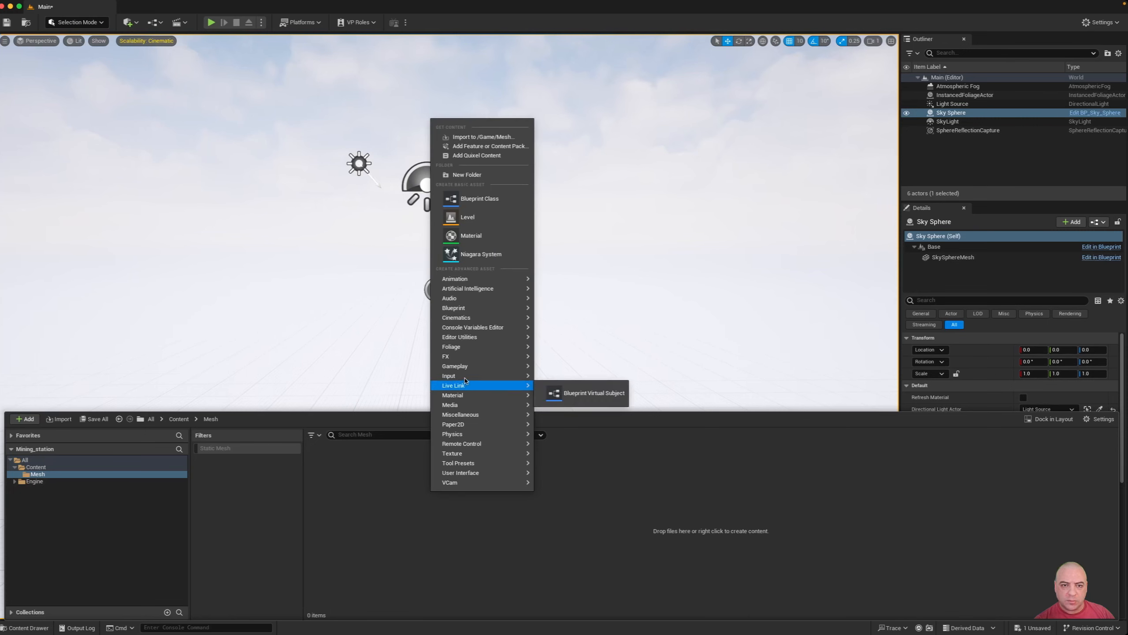
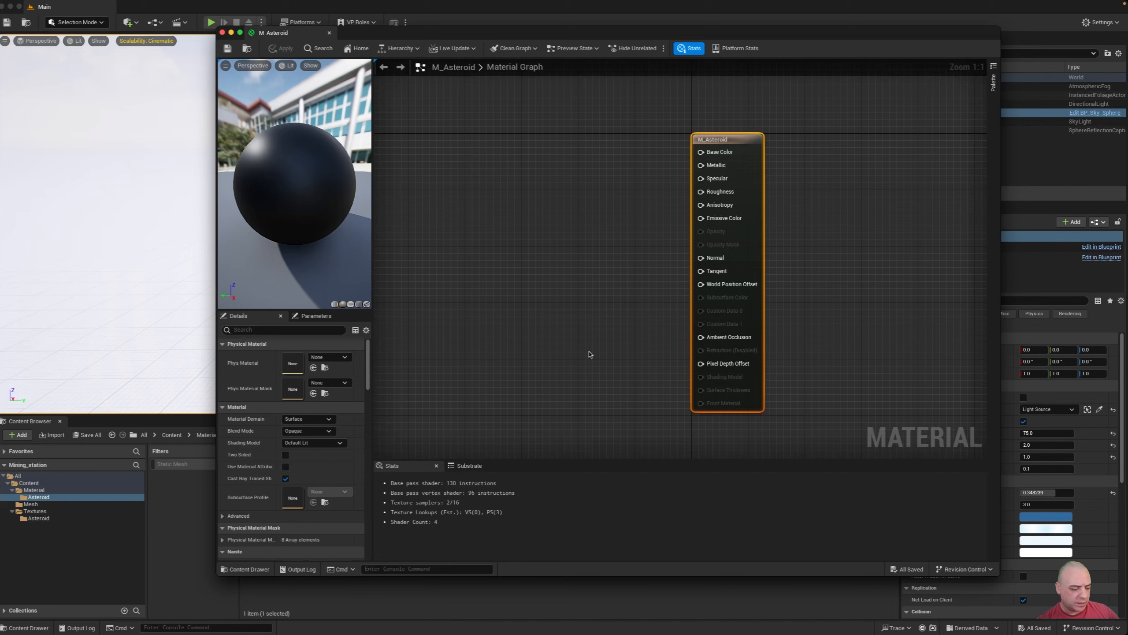
# Add the Asteroid_ao, Asteroid_color, Asteroid_normal and Asteroid_roughness textures from Textures/Asteroid to the M_Asteroid material graph.
pyautogui.click(590, 356)
pyautogui.hotkey('ctrl', 'space')
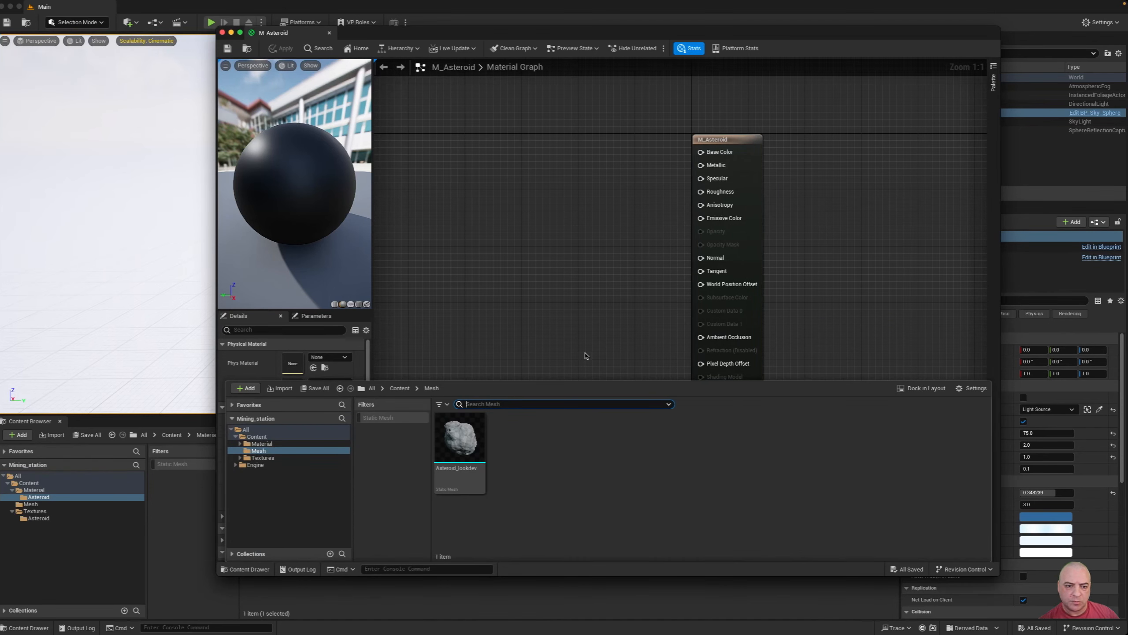
pyautogui.click(280, 459)
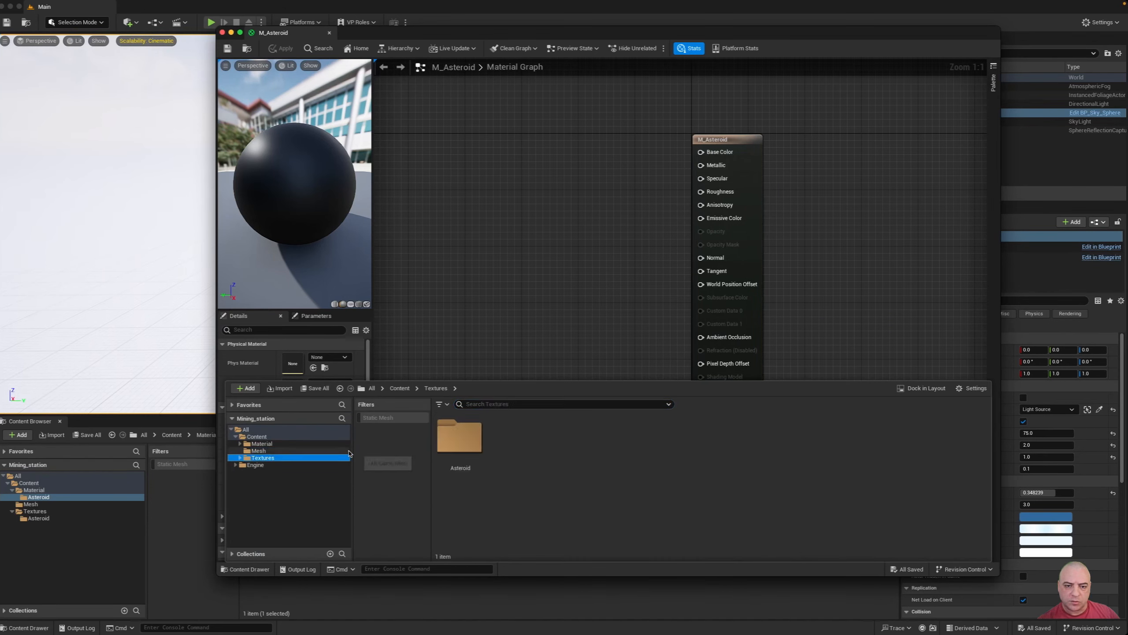
pyautogui.doubleClick(459, 437)
pyautogui.click(459, 437)
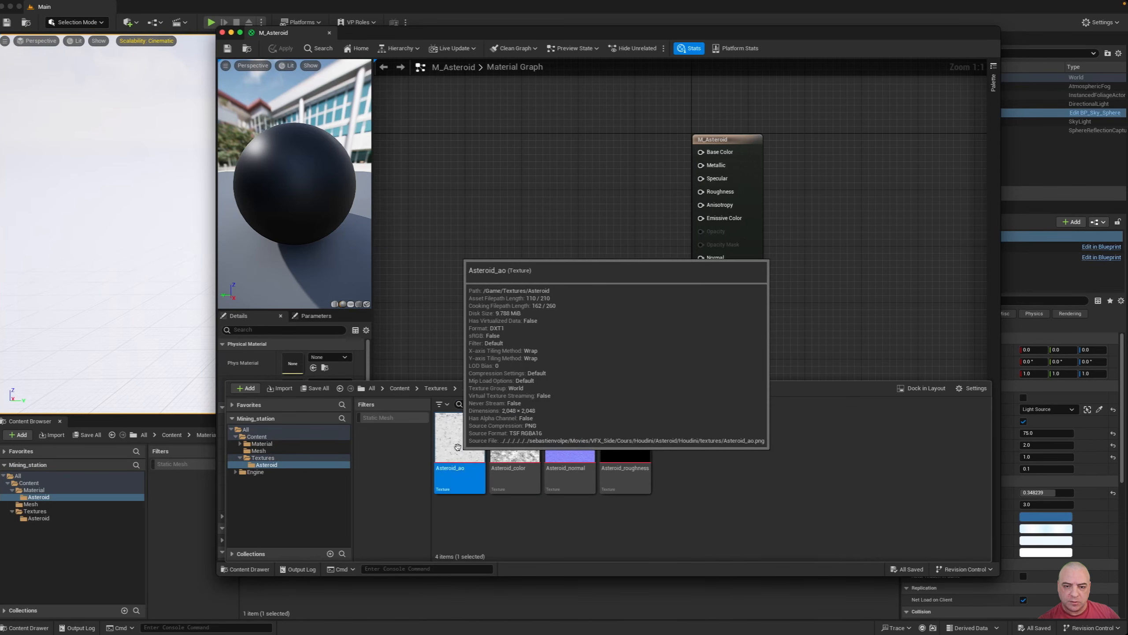
pyautogui.keyDown('shift'); pyautogui.click(610, 449); pyautogui.keyUp('shift')
pyautogui.moveTo(610, 448); pyautogui.dragTo(508, 274)
pyautogui.click(516, 174)
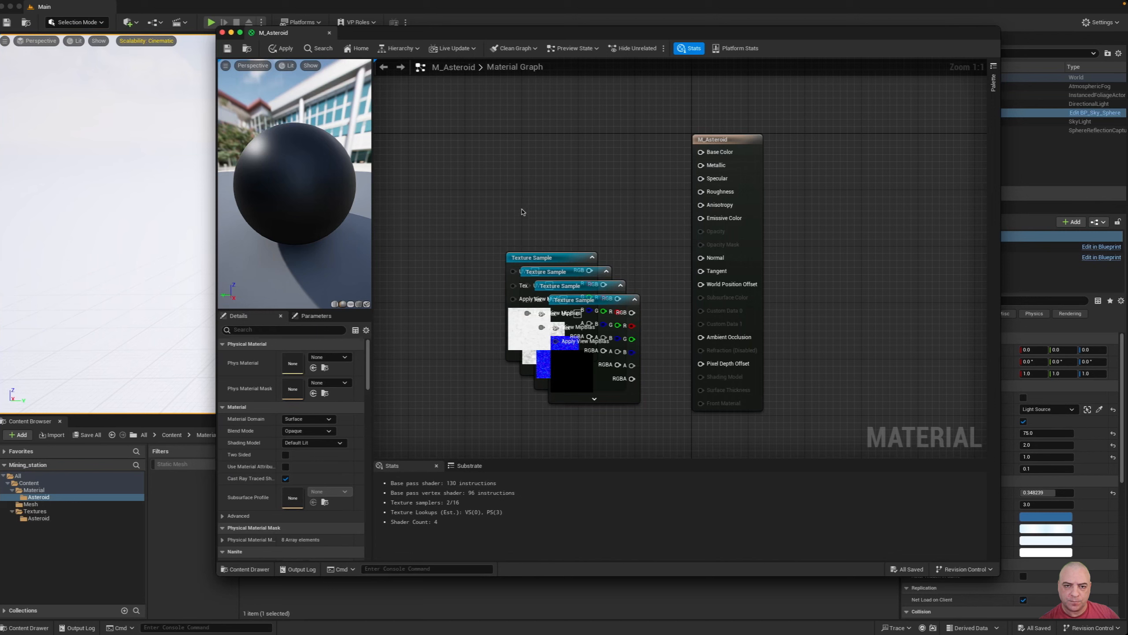
# Move the Asteroid_ao and Asteroid_color samples apart from the stack and connect Asteroid_color's RGB output to M_Asteroid's Base Color.
pyautogui.moveTo(524, 257); pyautogui.dragTo(448, 168)
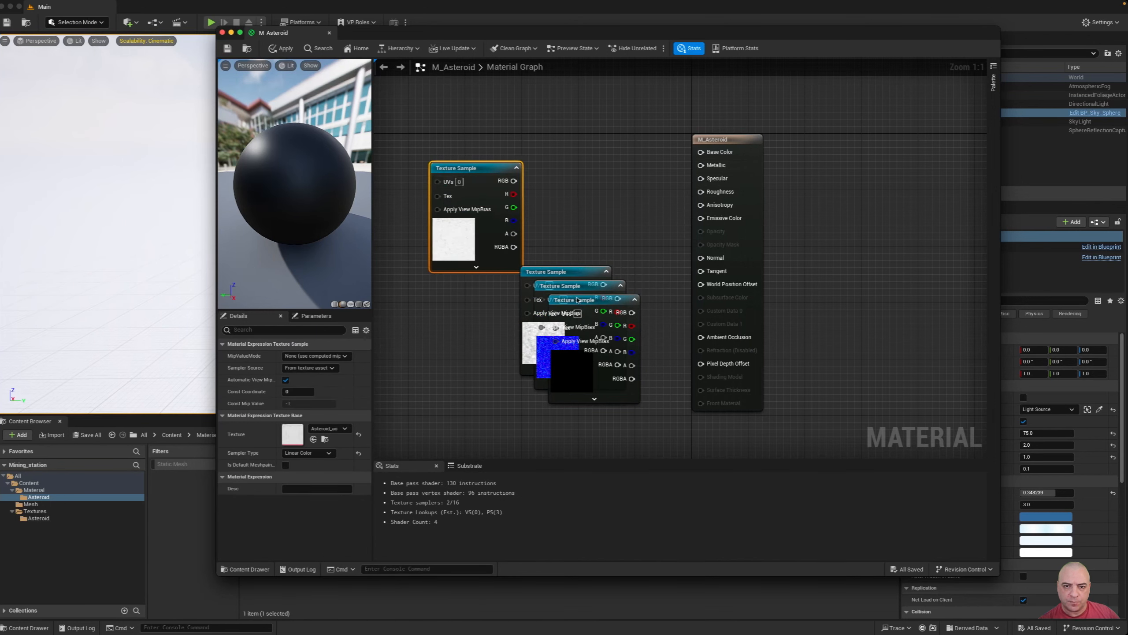
pyautogui.moveTo(567, 279); pyautogui.dragTo(590, 133)
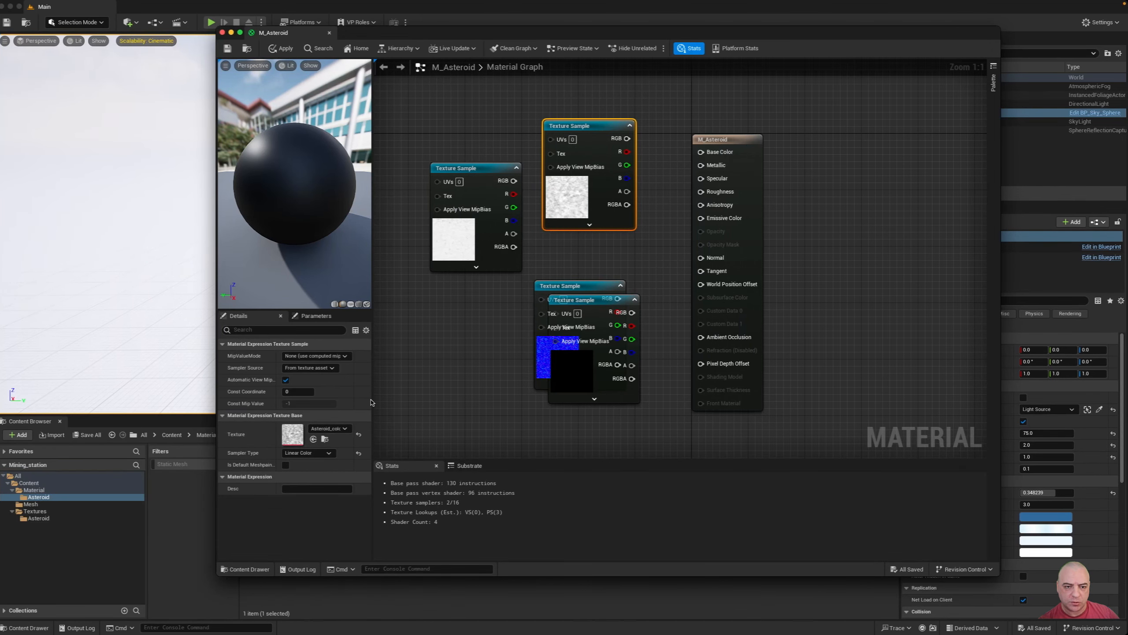
pyautogui.moveTo(373, 403); pyautogui.dragTo(433, 405)
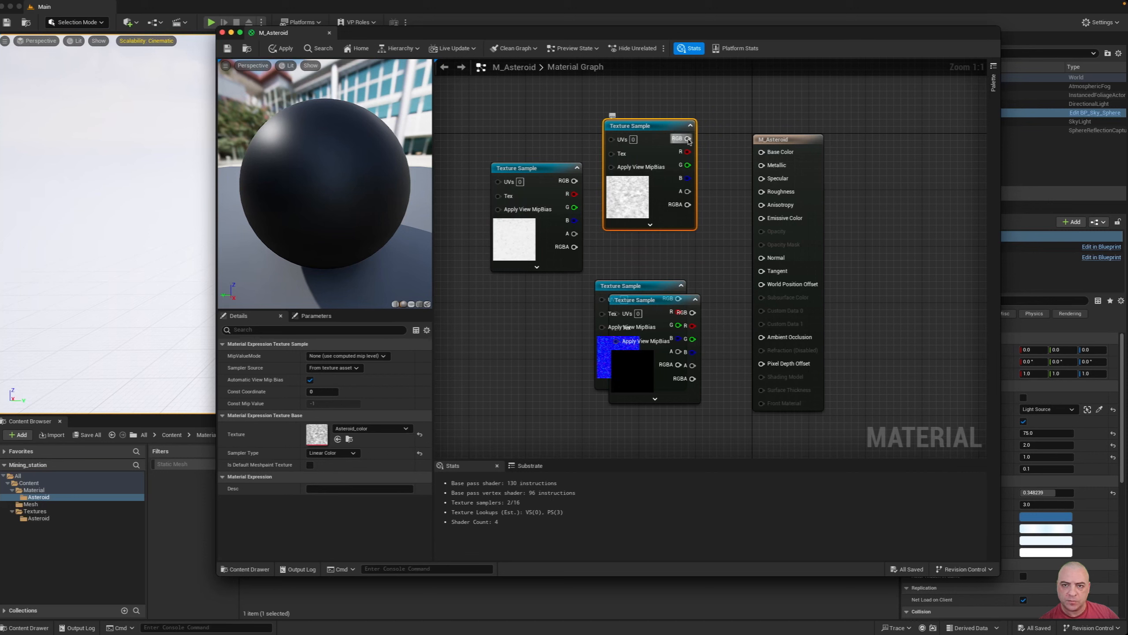
pyautogui.moveTo(689, 141); pyautogui.dragTo(768, 152)
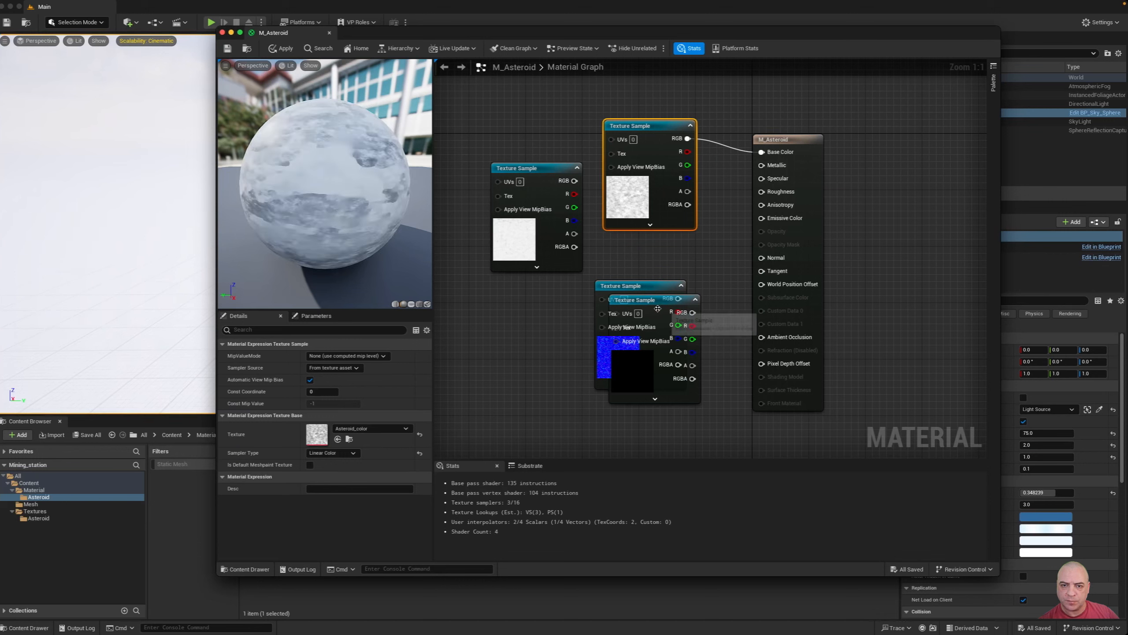
# Connect Asteroid_normal's RGB output to M_Asteroid's Normal input and spread the color, AO and roughness samples apart in the graph.
pyautogui.moveTo(643, 297); pyautogui.dragTo(762, 258)
pyautogui.moveTo(644, 125); pyautogui.dragTo(573, 90)
pyautogui.moveTo(519, 174); pyautogui.dragTo(595, 233)
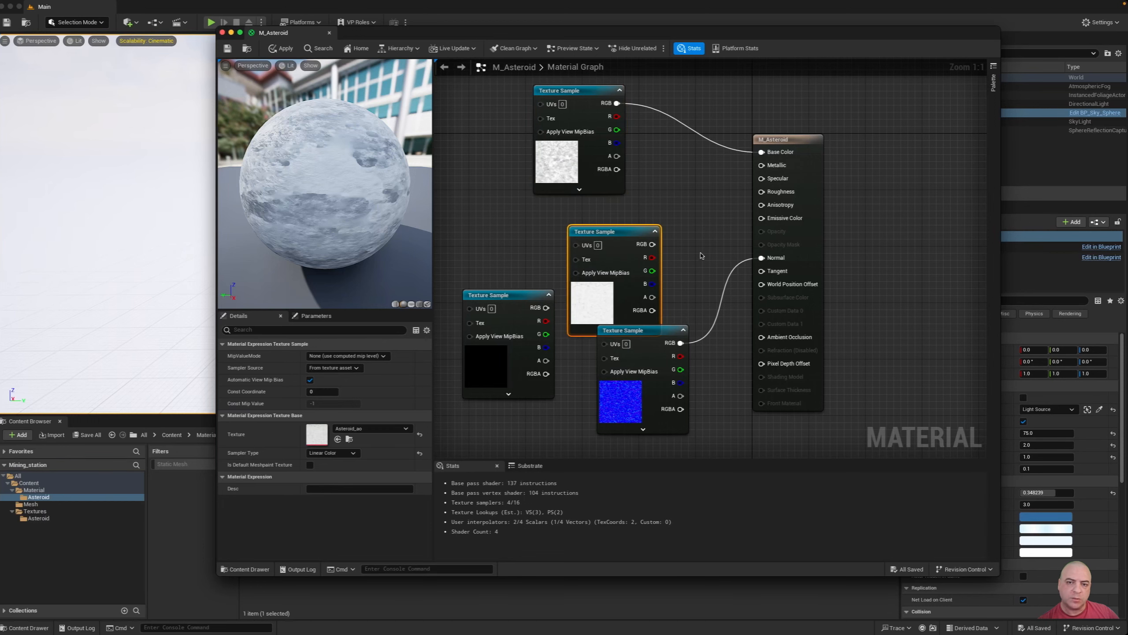
pyautogui.moveTo(693, 256); pyautogui.dragTo(734, 234, button='right')
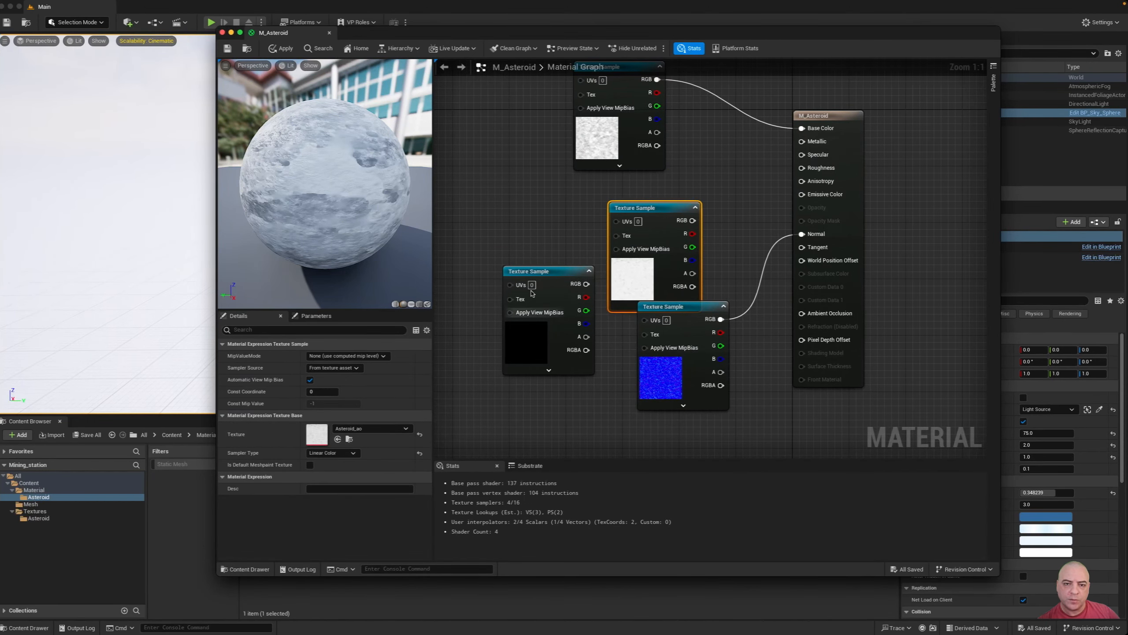
pyautogui.moveTo(533, 274); pyautogui.dragTo(518, 316)
pyautogui.moveTo(644, 201); pyautogui.dragTo(508, 185)
pyautogui.moveTo(533, 322); pyautogui.dragTo(526, 322)
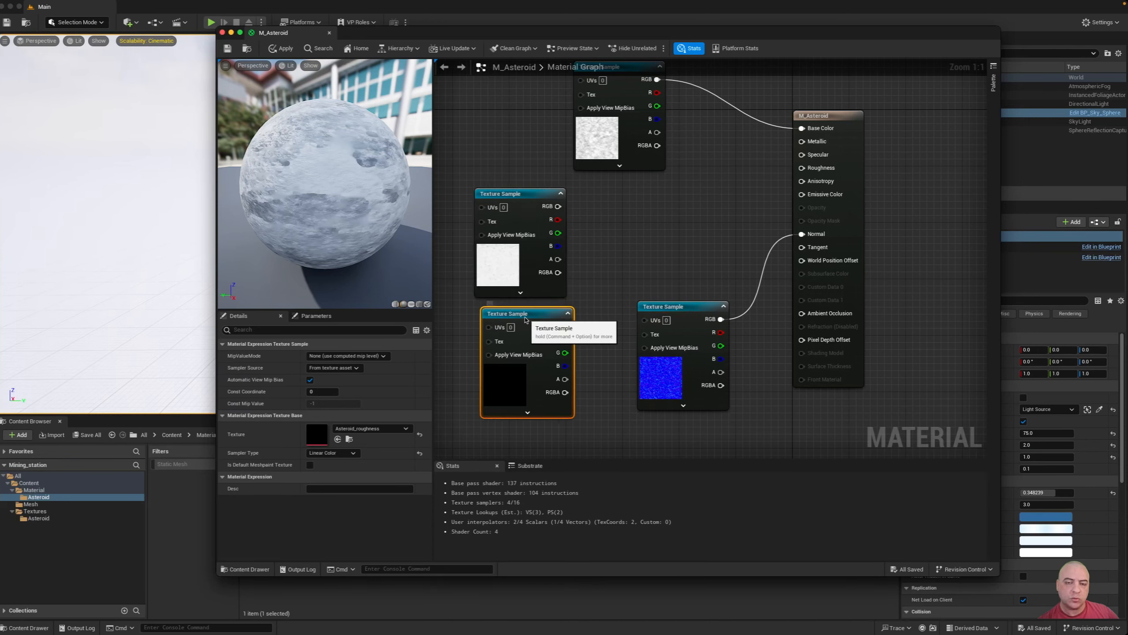
# Connect Asteroid_ao's R output to Ambient Occlusion and Asteroid_roughness's R output to Roughness, tidying the Asteroid_color sample's position.
pyautogui.moveTo(559, 221); pyautogui.dragTo(802, 315)
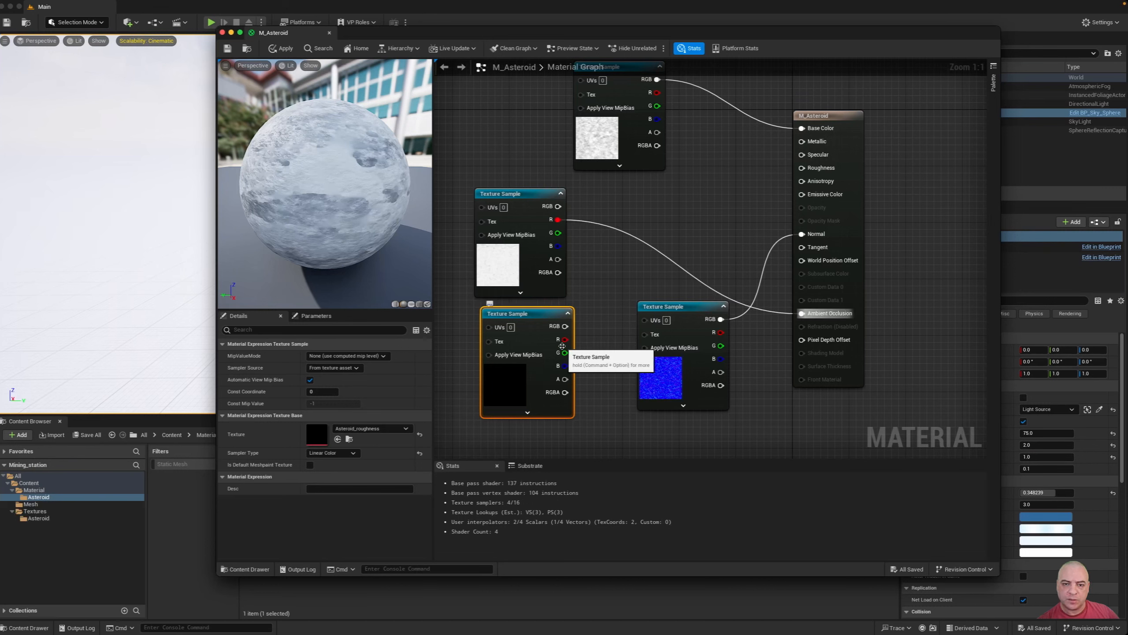
pyautogui.moveTo(562, 339); pyautogui.dragTo(805, 172)
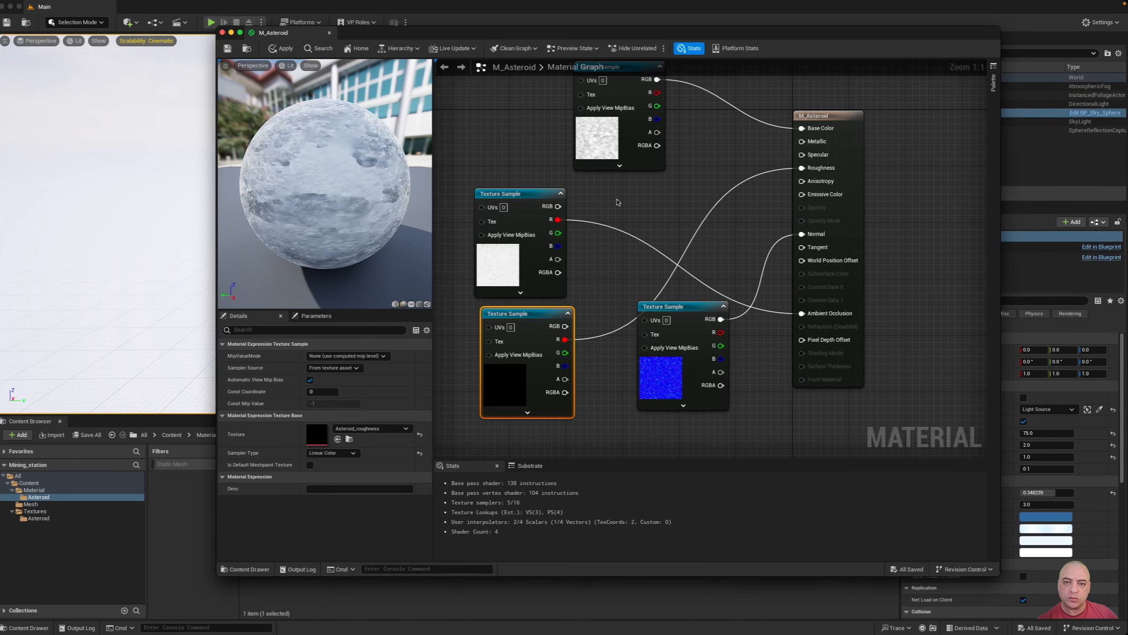
pyautogui.moveTo(618, 202); pyautogui.dragTo(647, 231, button='right')
pyautogui.moveTo(640, 97); pyautogui.dragTo(568, 97)
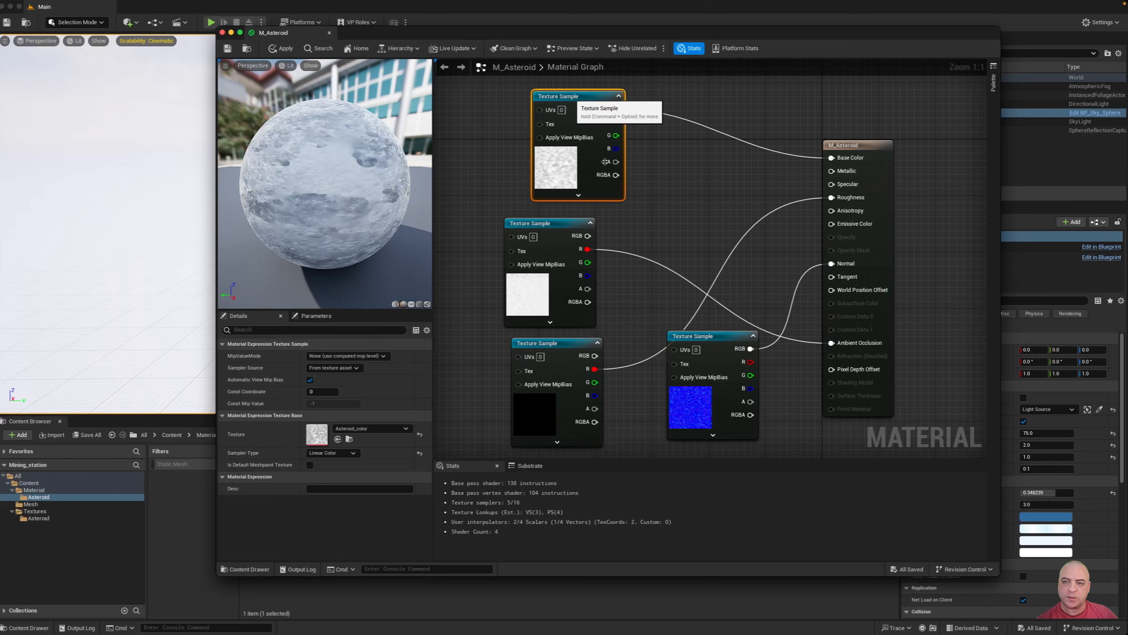
pyautogui.click(634, 405)
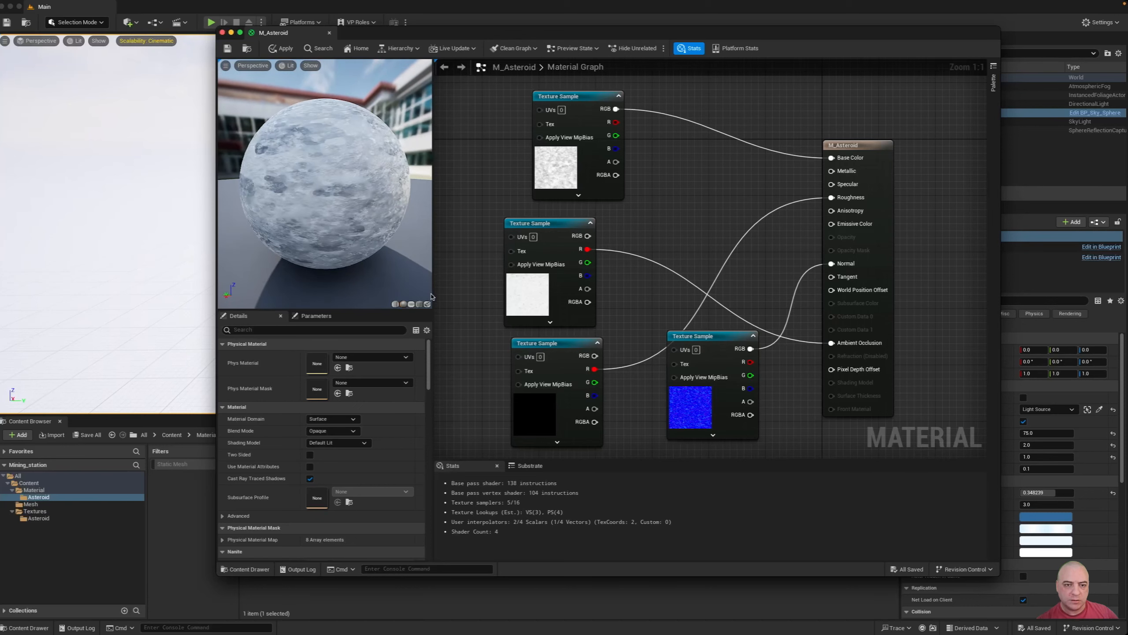
# Preview M_Asteroid on a plane, save the material and close its editor.
pyautogui.click(411, 305)
pyautogui.moveTo(324, 187); pyautogui.dragTo(369, 187)
pyautogui.moveTo(337, 186); pyautogui.dragTo(305, 171, button='right')
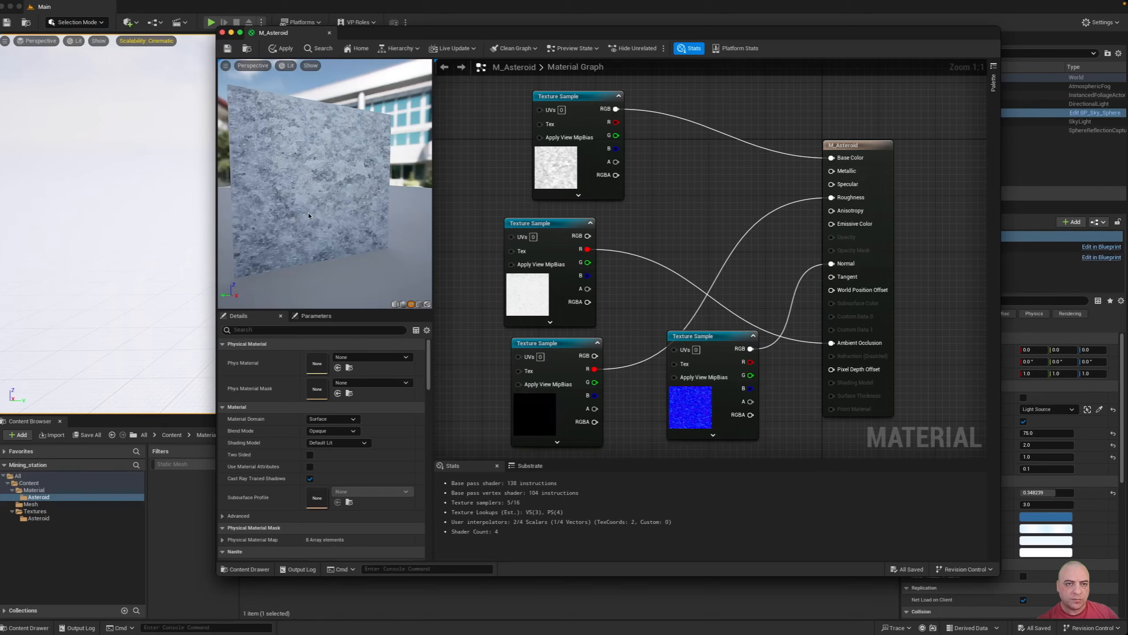
pyautogui.click(228, 49)
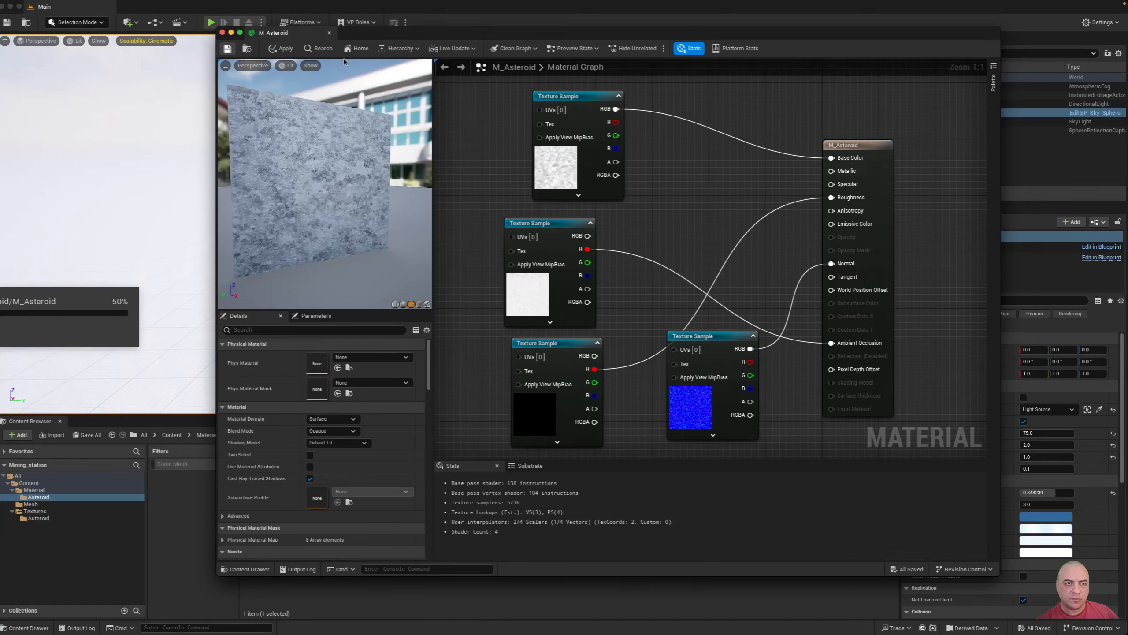
pyautogui.click(330, 34)
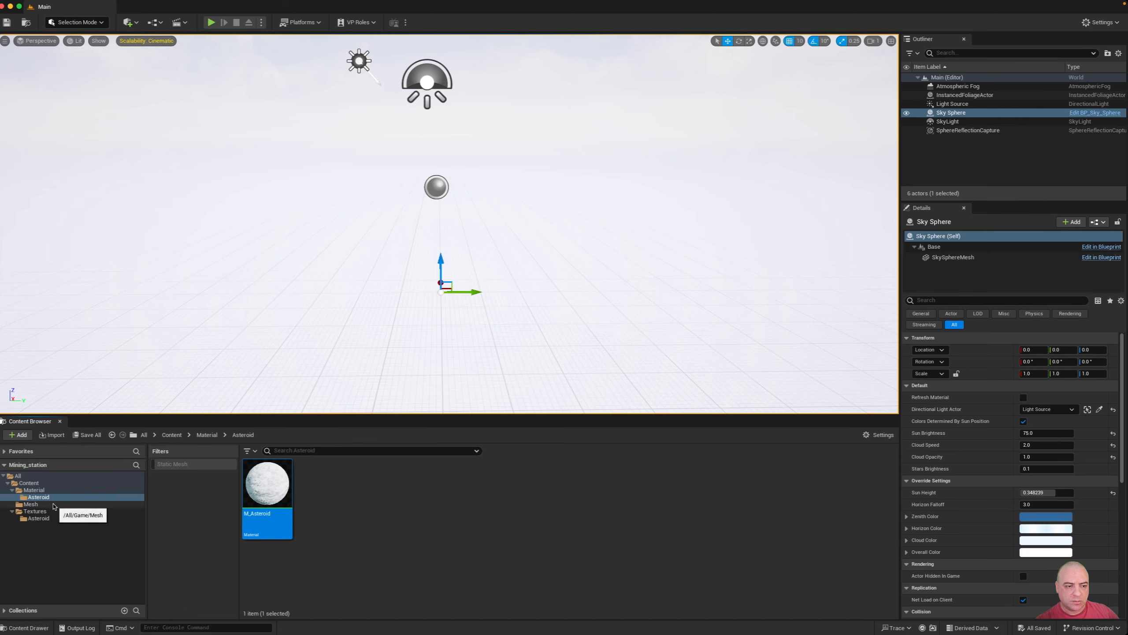
# Open the Asteroid_lookdev static mesh from the Mesh folder for editing.
pyautogui.click(38, 504)
pyautogui.click(266, 485)
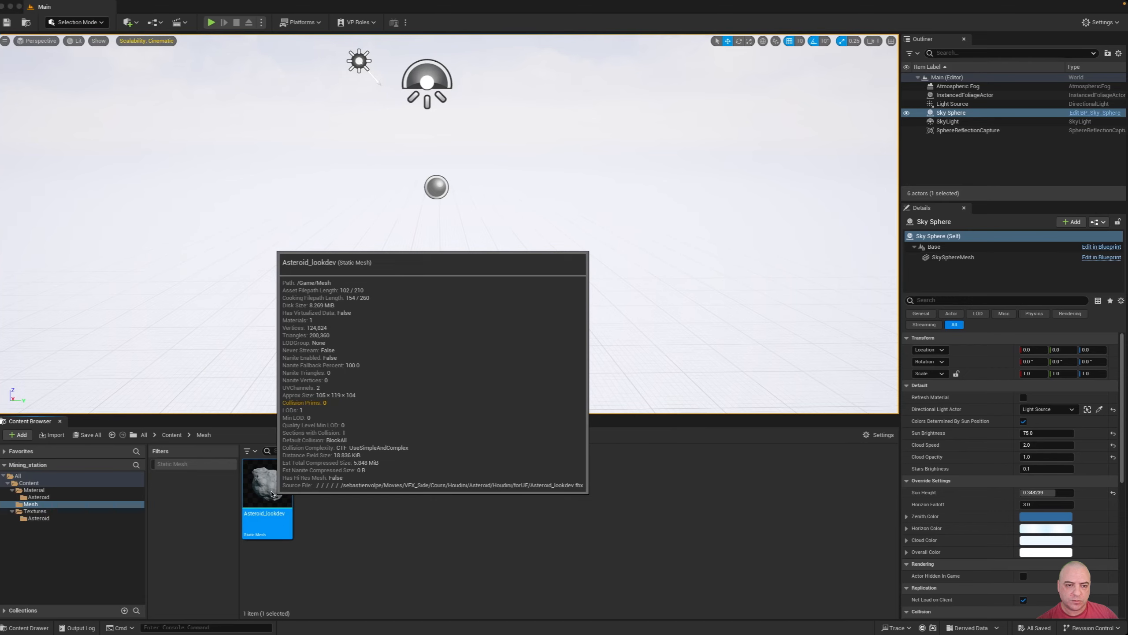
pyautogui.doubleClick(272, 493)
pyautogui.moveTo(485, 319); pyautogui.dragTo(588, 284)
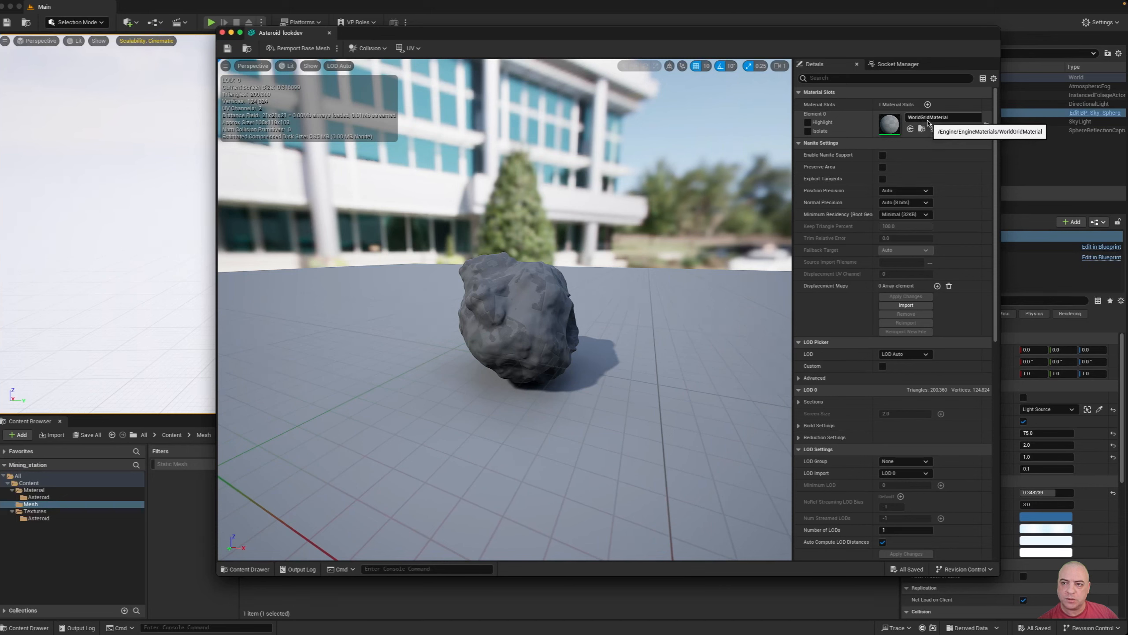
# Assign M_Asteroid from the Material/Asteroid folder to the mesh's Element 0 material slot.
pyautogui.hotkey('ctrl', 'space')
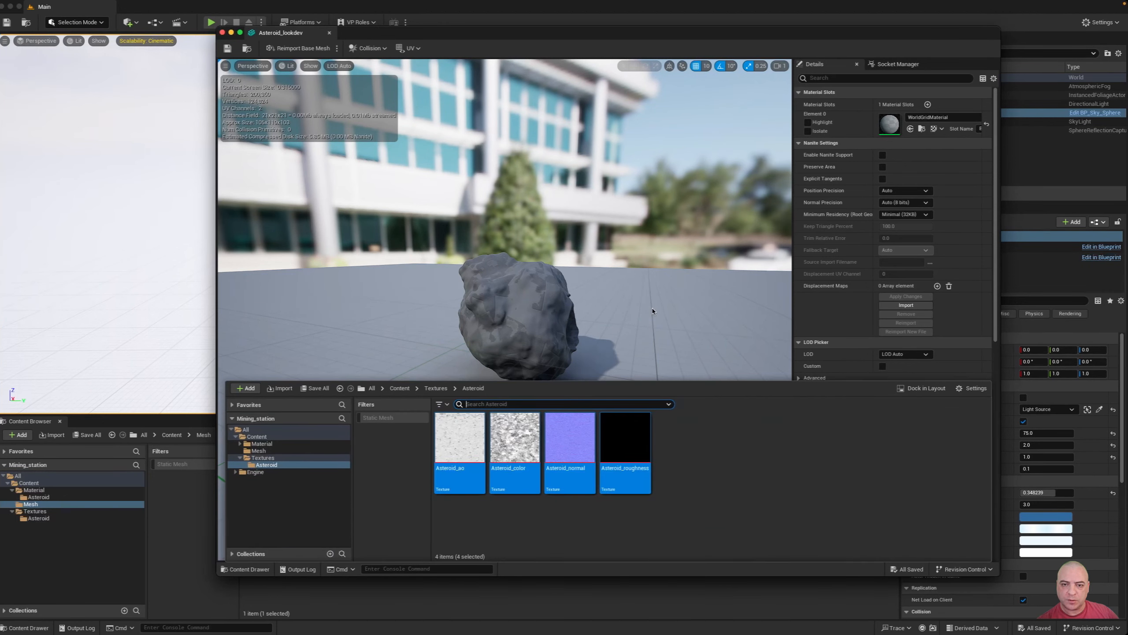
pyautogui.click(260, 444)
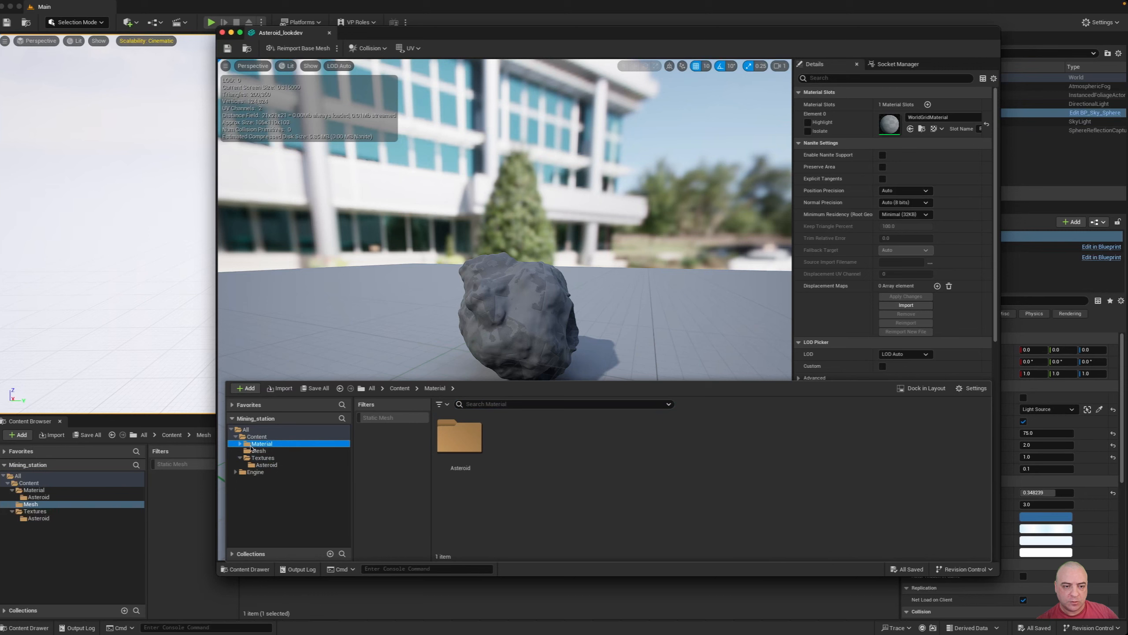
pyautogui.doubleClick(458, 443)
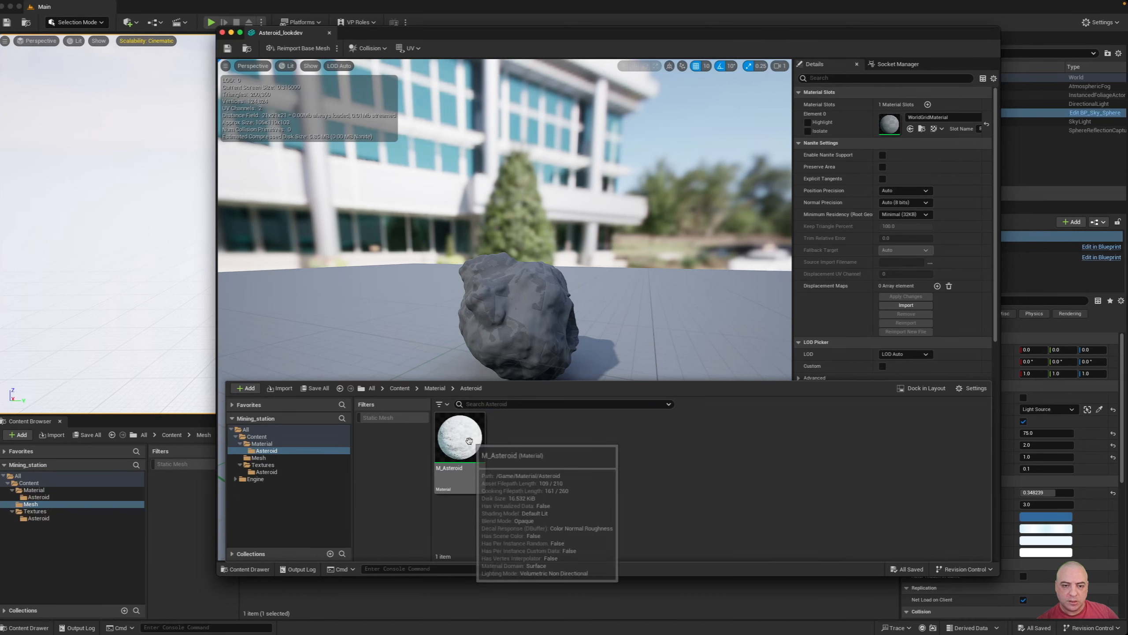
pyautogui.moveTo(462, 440); pyautogui.dragTo(608, 474)
pyautogui.click(563, 458)
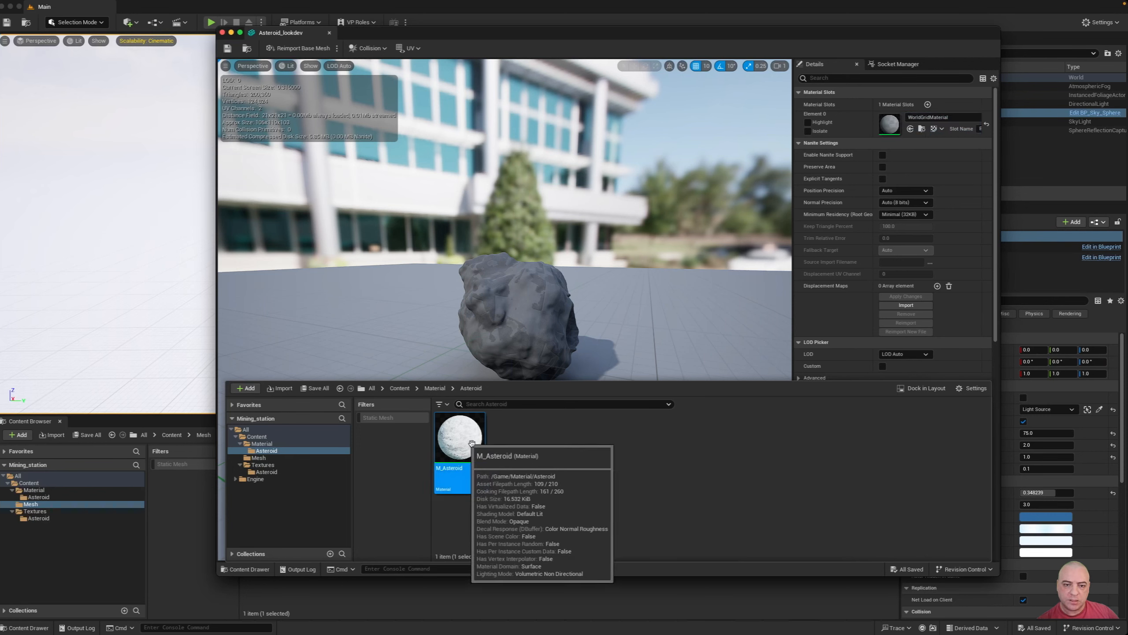
pyautogui.click(910, 129)
# Inspect the textured asteroid around its large opening, save Asteroid_lookdev and close its editor.
pyautogui.moveTo(622, 311); pyautogui.dragTo(573, 249)
pyautogui.press('d')
pyautogui.moveTo(588, 393); pyautogui.dragTo(477, 393, button='right')
pyautogui.moveTo(588, 393); pyautogui.dragTo(588, 329)
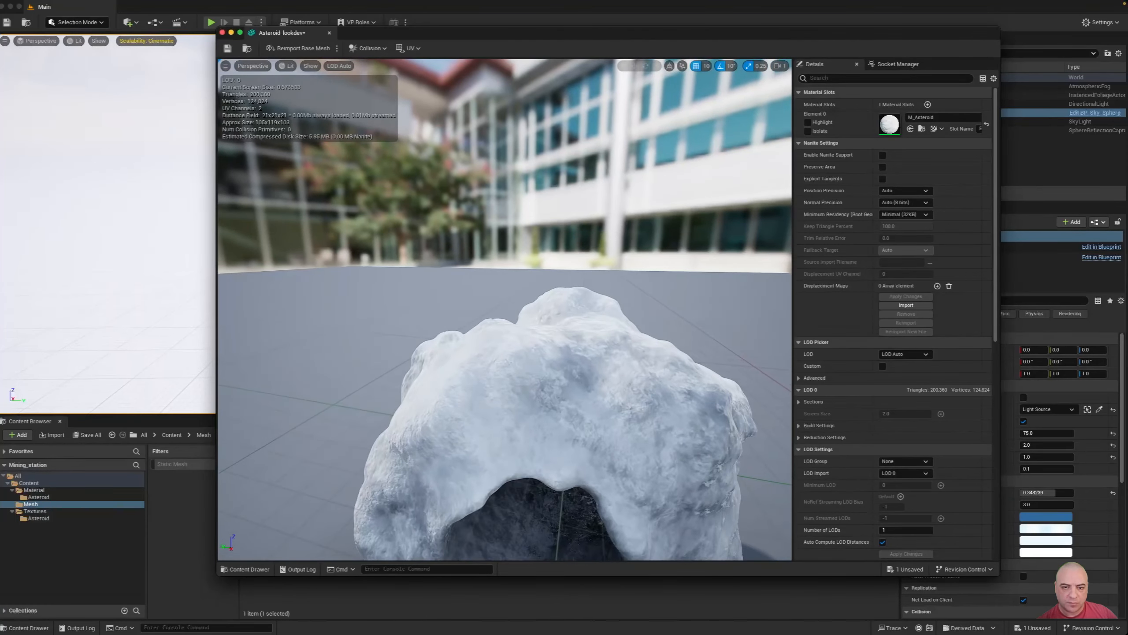
pyautogui.moveTo(587, 395); pyautogui.dragTo(587, 458, button='middle')
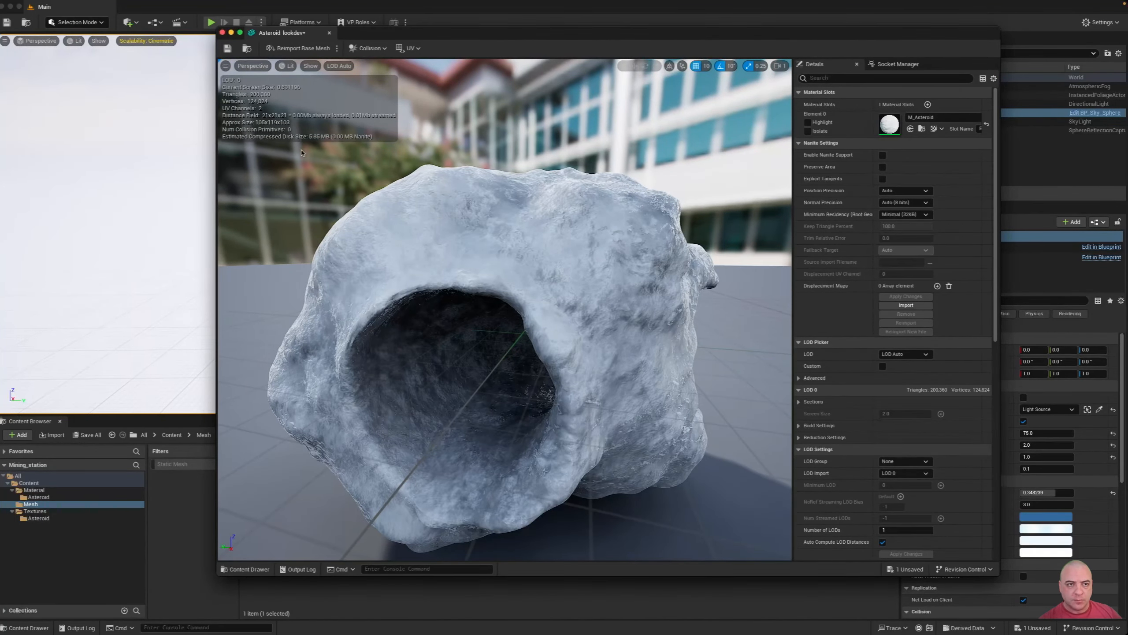
pyautogui.click(229, 48)
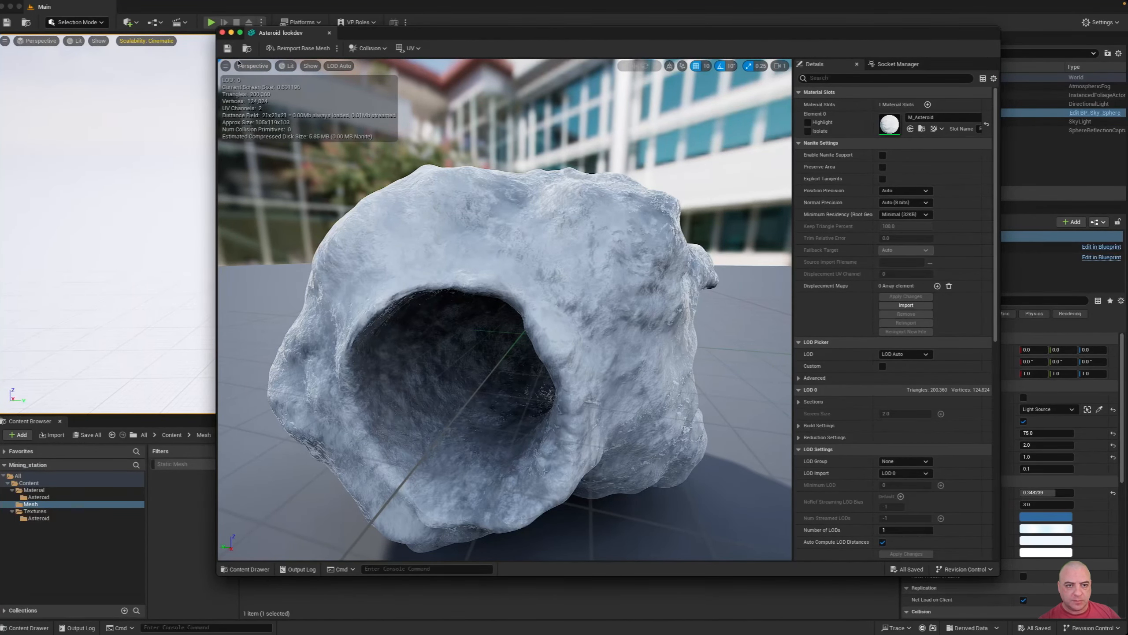
pyautogui.click(223, 35)
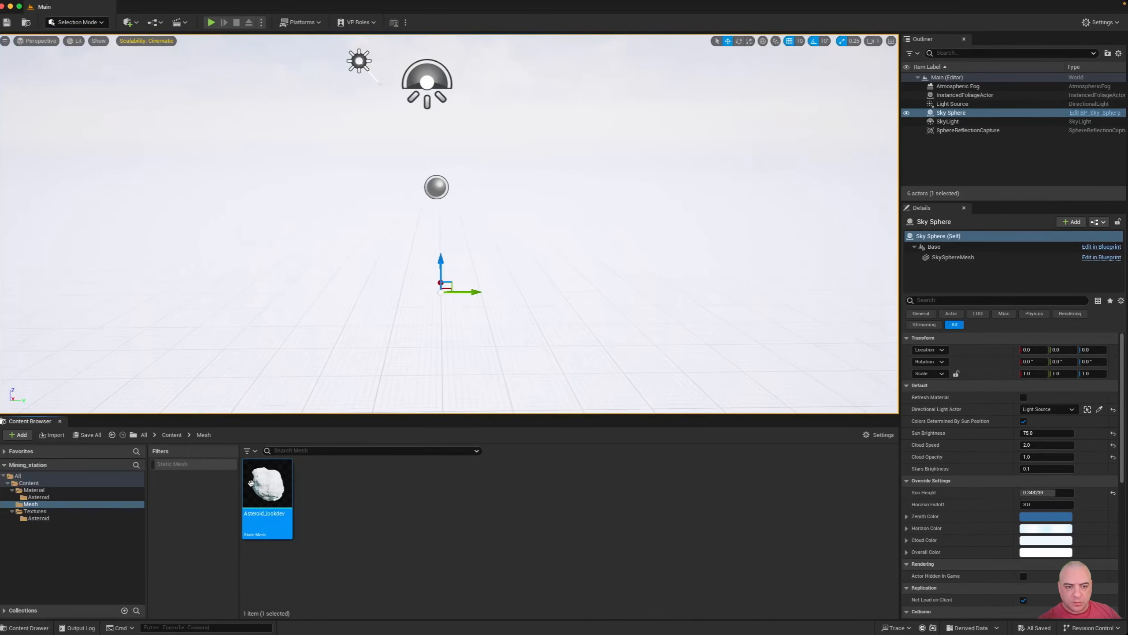
# Place Asteroid_lookdev in the Main level and turn off the viewport's Game Settings exposure.
pyautogui.moveTo(267, 484); pyautogui.dragTo(421, 312)
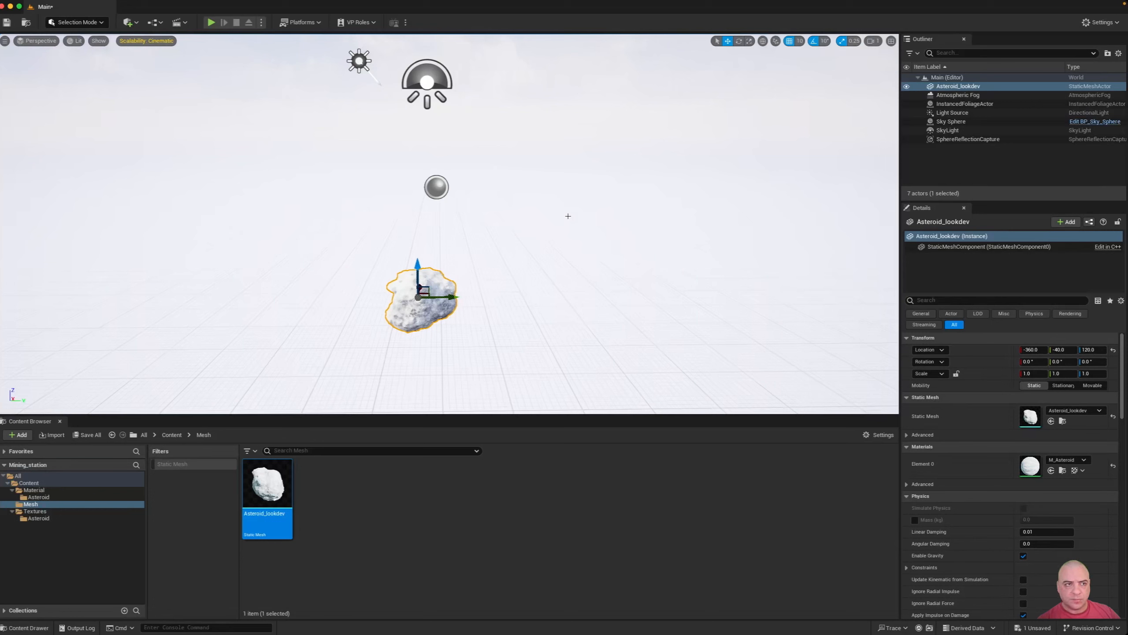
pyautogui.click(75, 42)
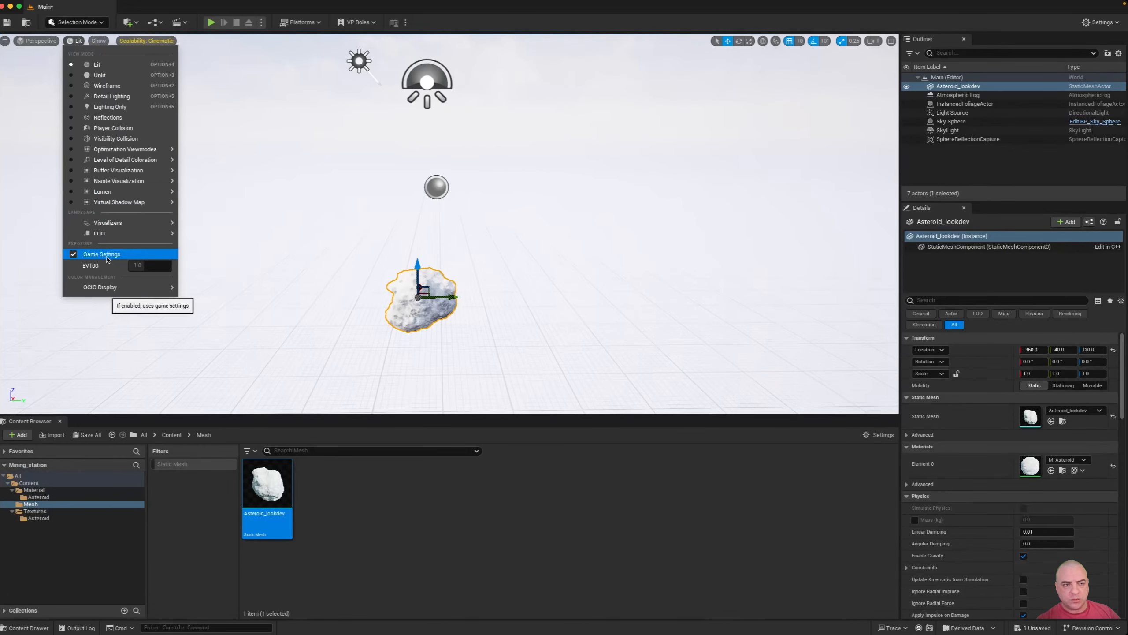
pyautogui.click(107, 260)
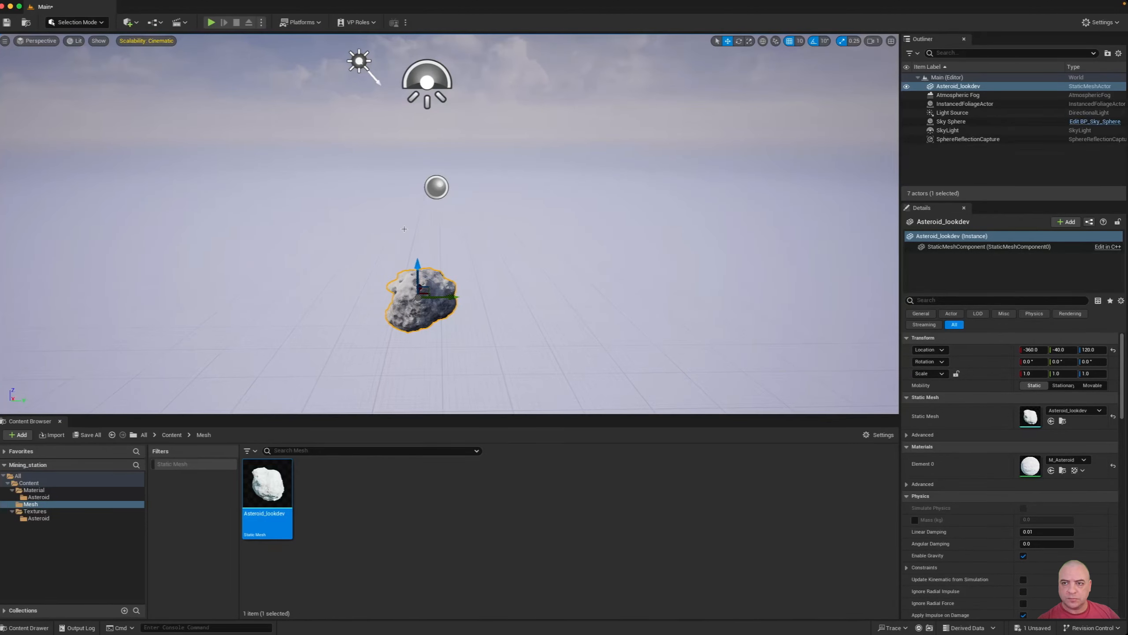
# Delete the Atmospheric Fog, InstancedFoliageActor, Sky Sphere, SkyLight and SphereReflectionCapture actors from the Main level.
pyautogui.click(963, 95)
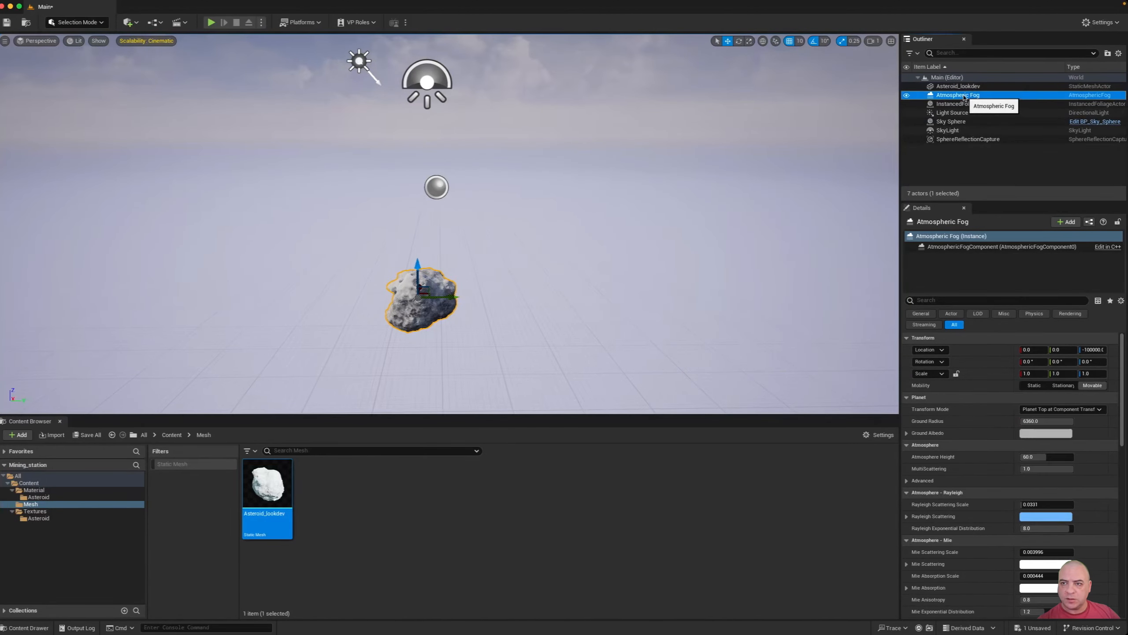
pyautogui.press('Delete')
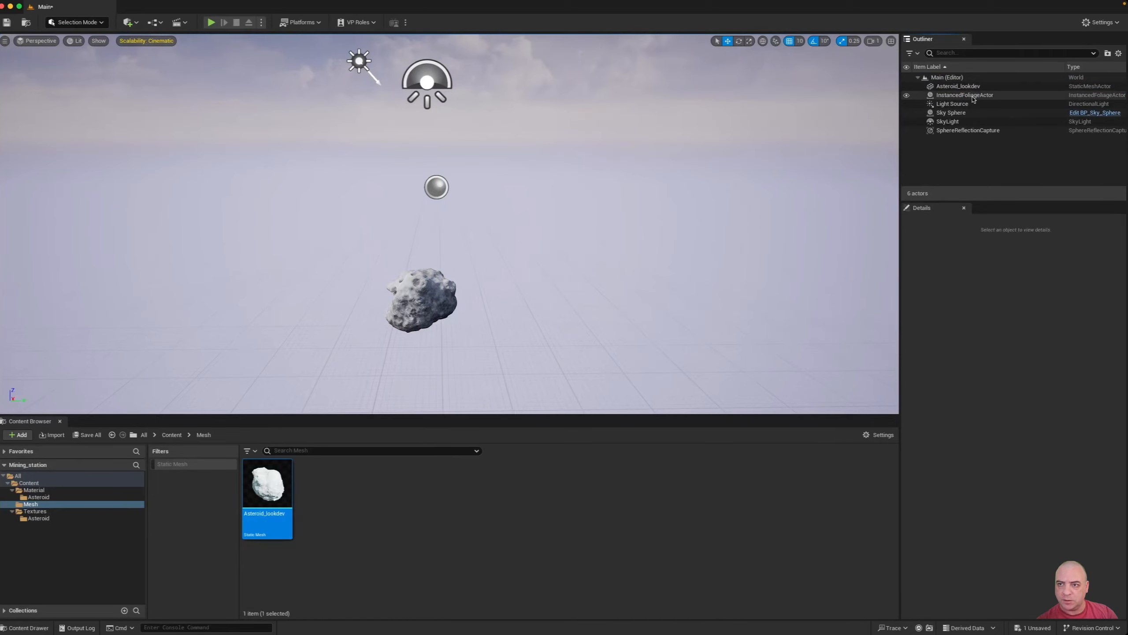
pyautogui.click(975, 96)
pyautogui.press('Delete')
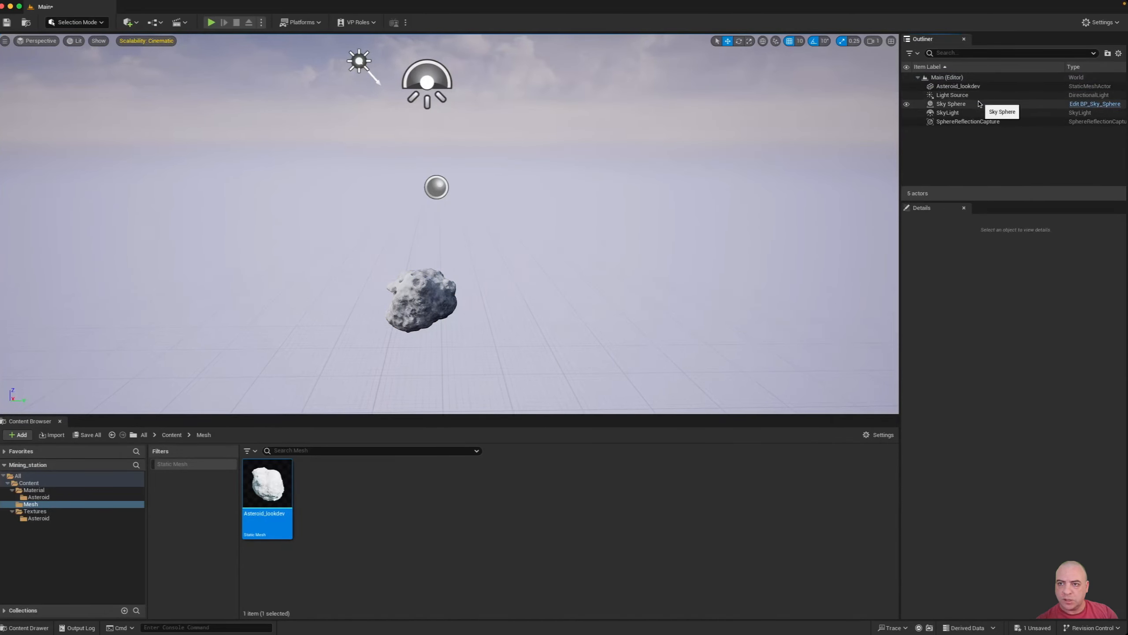
pyautogui.click(964, 105)
pyautogui.press('Delete')
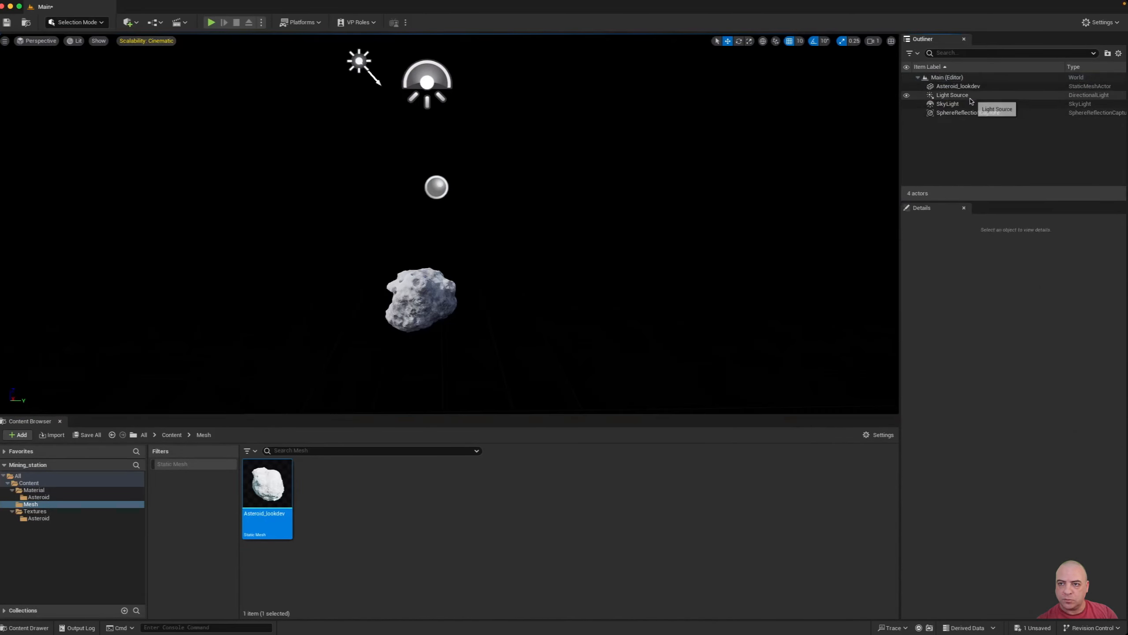
pyautogui.click(984, 104)
pyautogui.press('Delete')
pyautogui.click(987, 104)
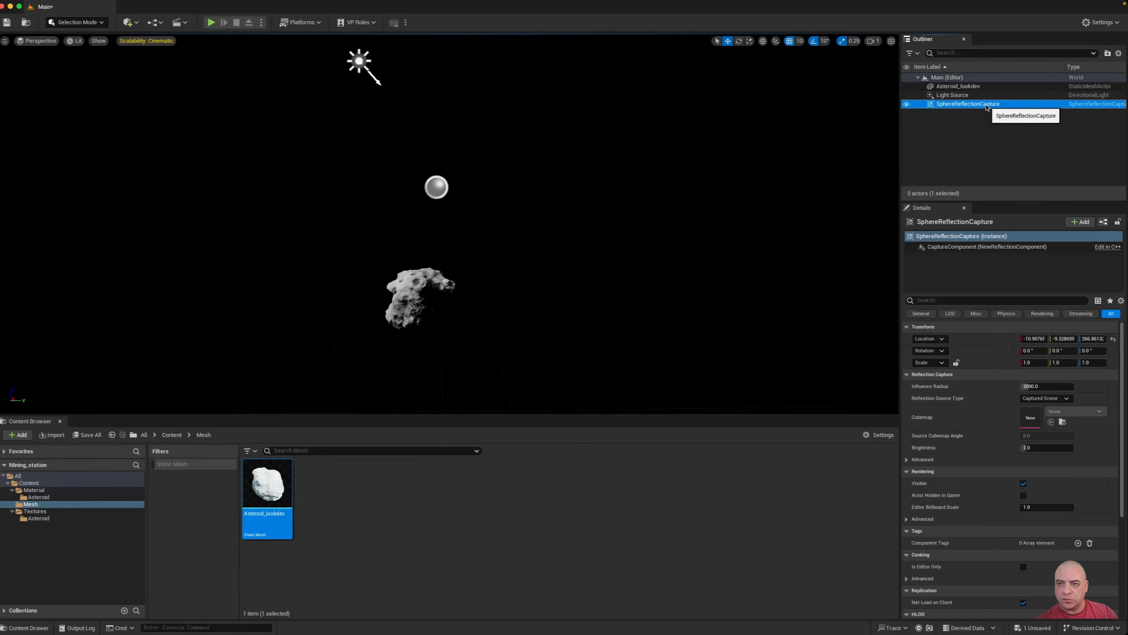
pyautogui.press('Delete')
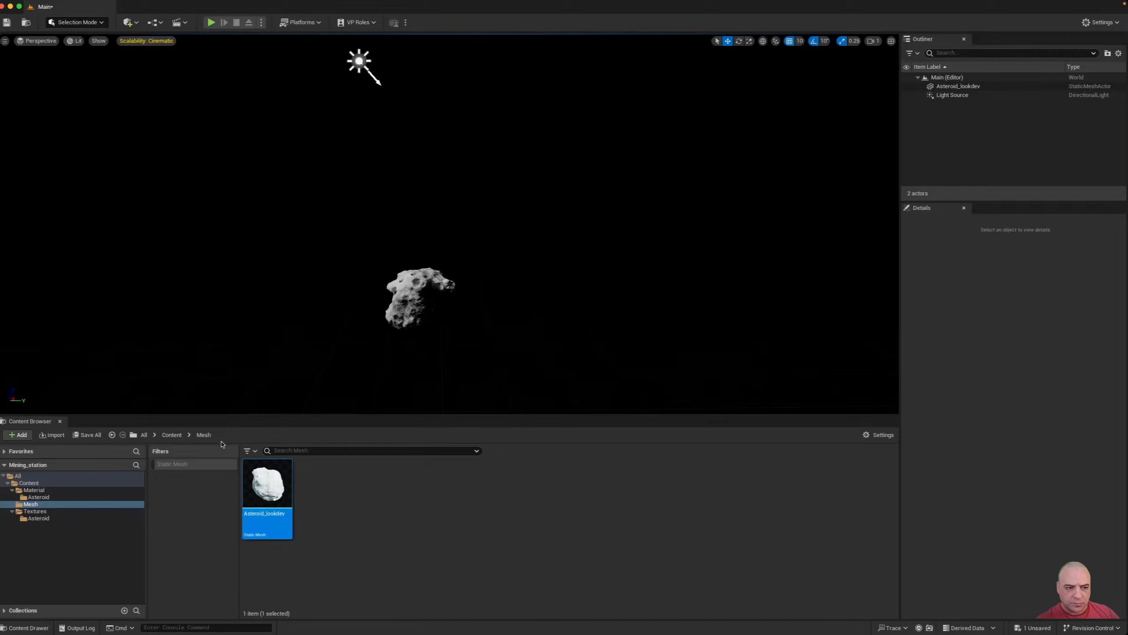
# Close the Content Browser and examine the asteroid's surface and tunnel openings up close in the level.
pyautogui.click(60, 421)
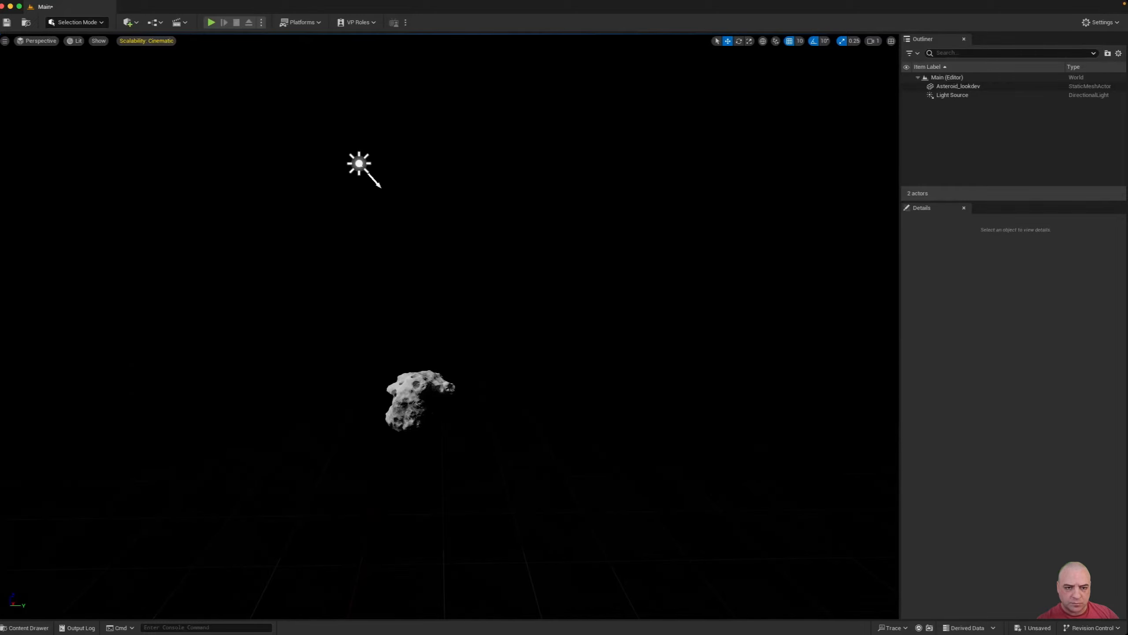
pyautogui.moveTo(450, 325); pyautogui.dragTo(421, 352, button='right')
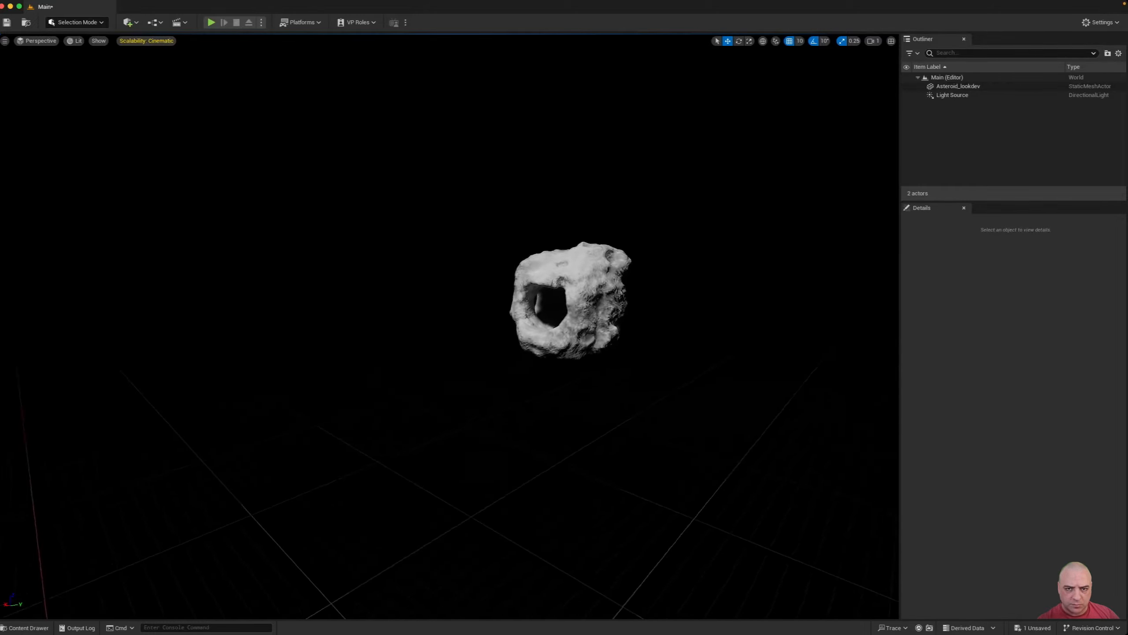
pyautogui.moveTo(304, 406)
pyautogui.mouseDown(button='right')
pyautogui.moveTo(482, 406)
pyautogui.moveTo(304, 405)
pyautogui.mouseUp(button='right')
pyautogui.moveTo(450, 326); pyautogui.dragTo(561, 325, button='right')
pyautogui.moveTo(343, 416); pyautogui.dragTo(391, 426, button='right')
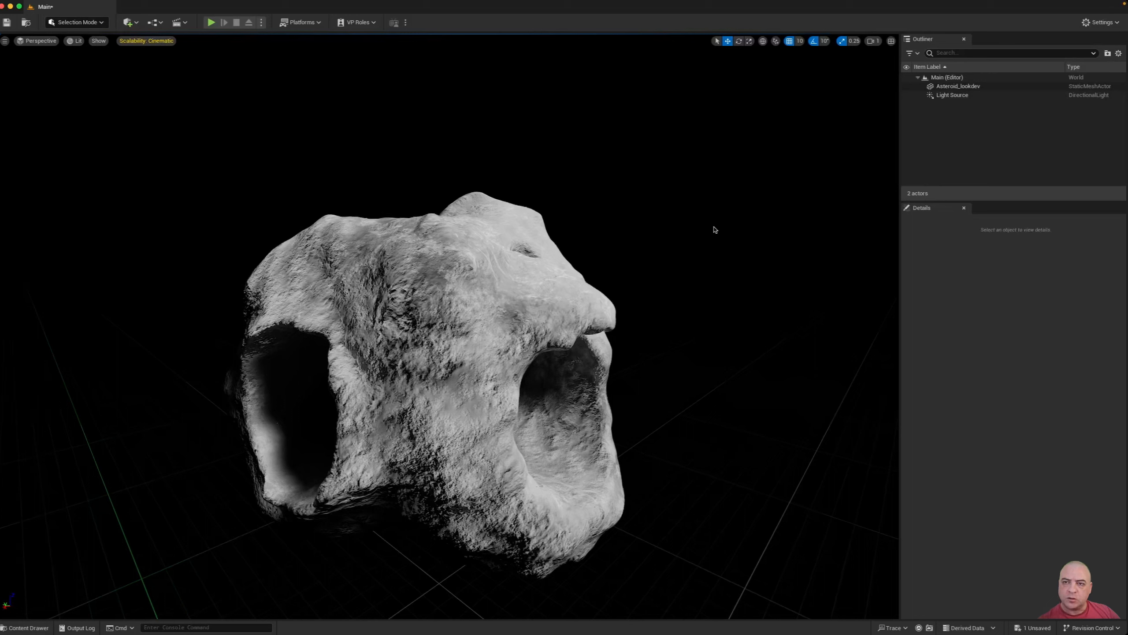
# Check the viewport camera speed, select the asteroid, and inspect its surface relief around the round opening.
pyautogui.click(872, 41)
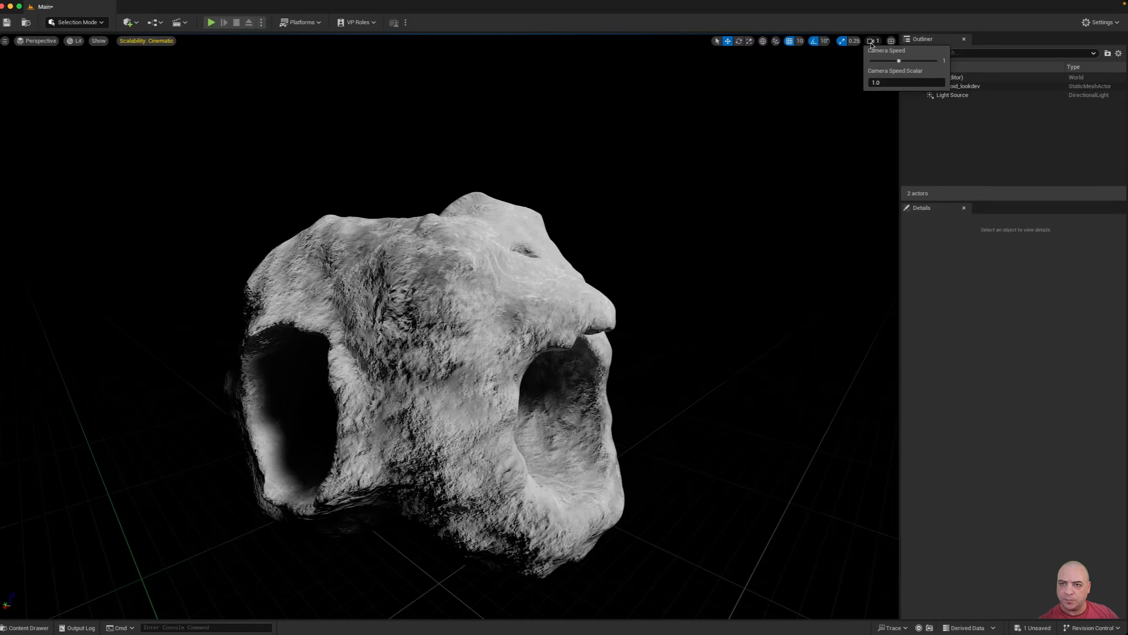
pyautogui.click(778, 98)
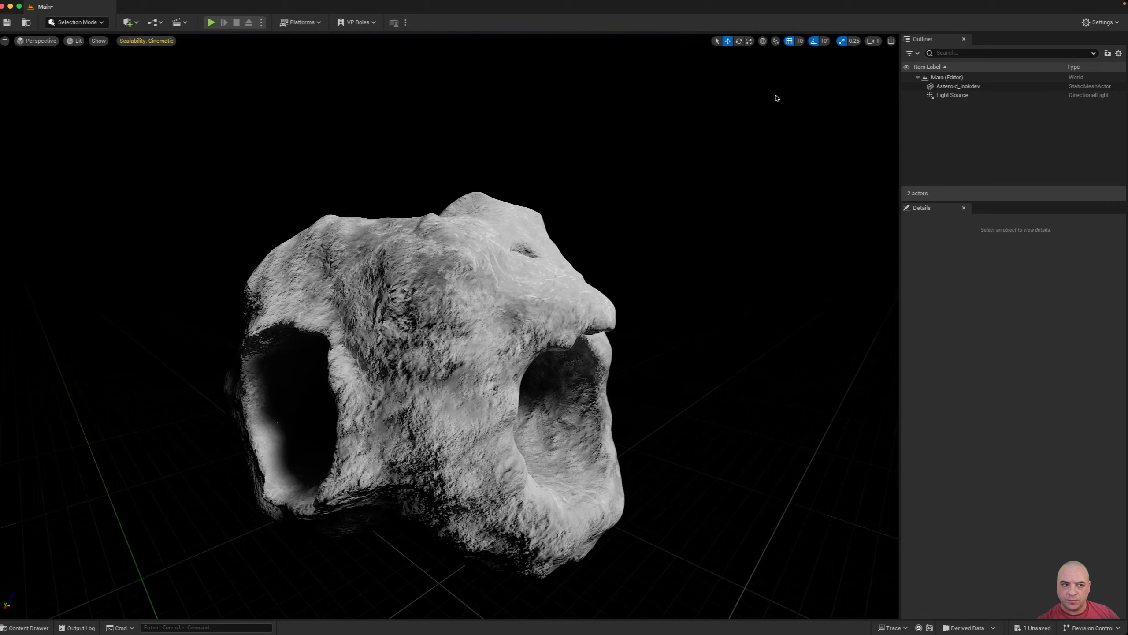
pyautogui.click(410, 357)
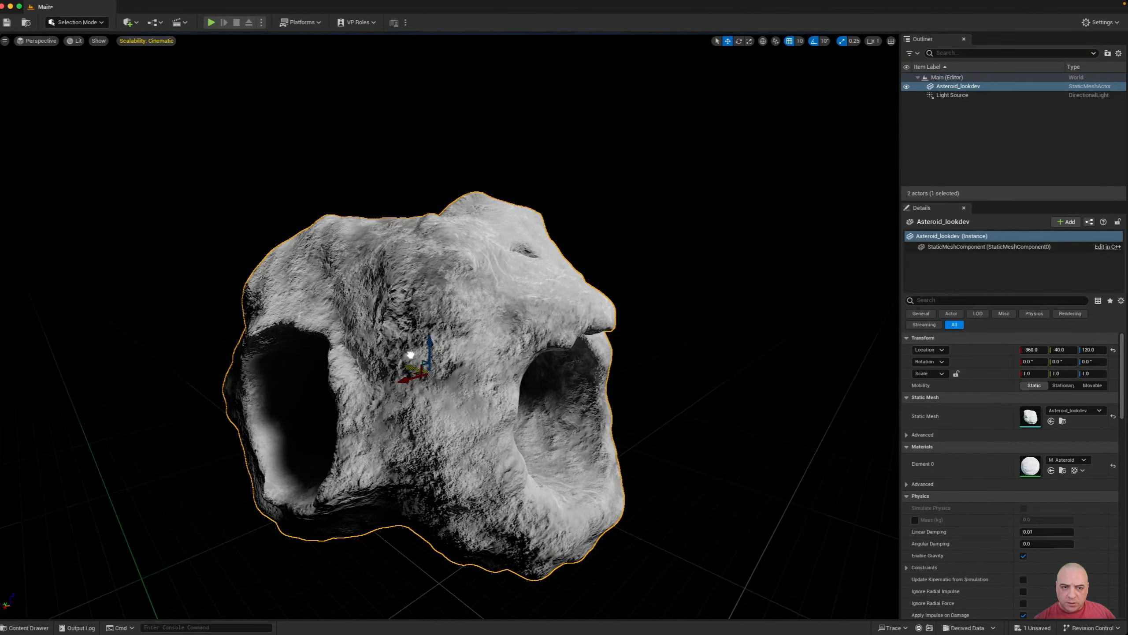
pyautogui.moveTo(277, 422); pyautogui.dragTo(631, 422, button='right')
pyautogui.moveTo(466, 333); pyautogui.dragTo(475, 334, button='right')
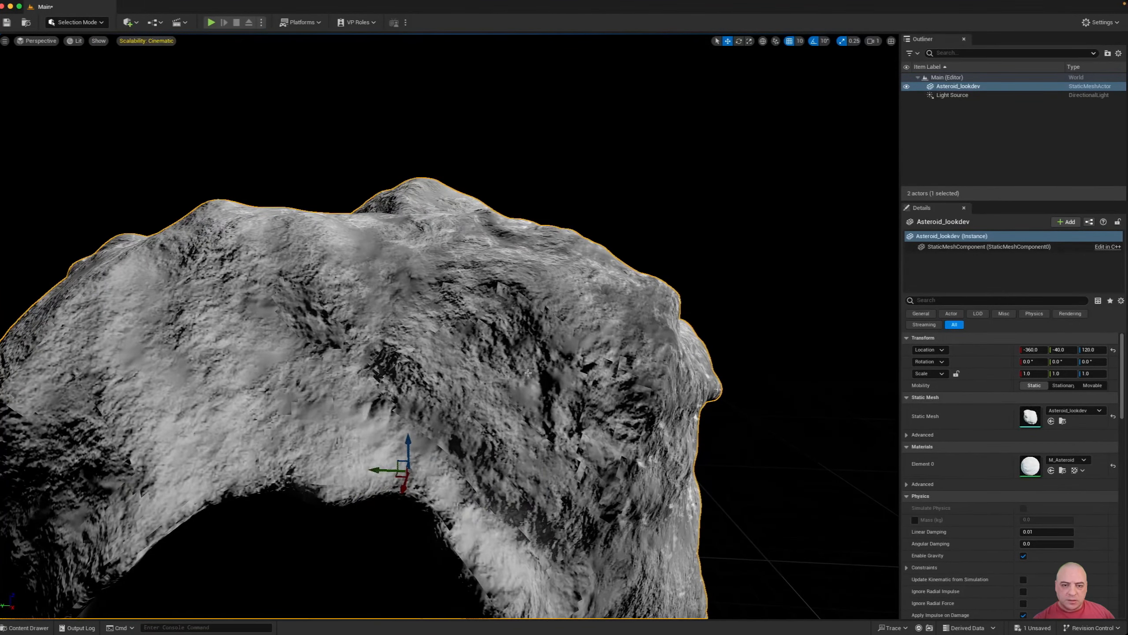
pyautogui.scroll(-5, 498, 350)
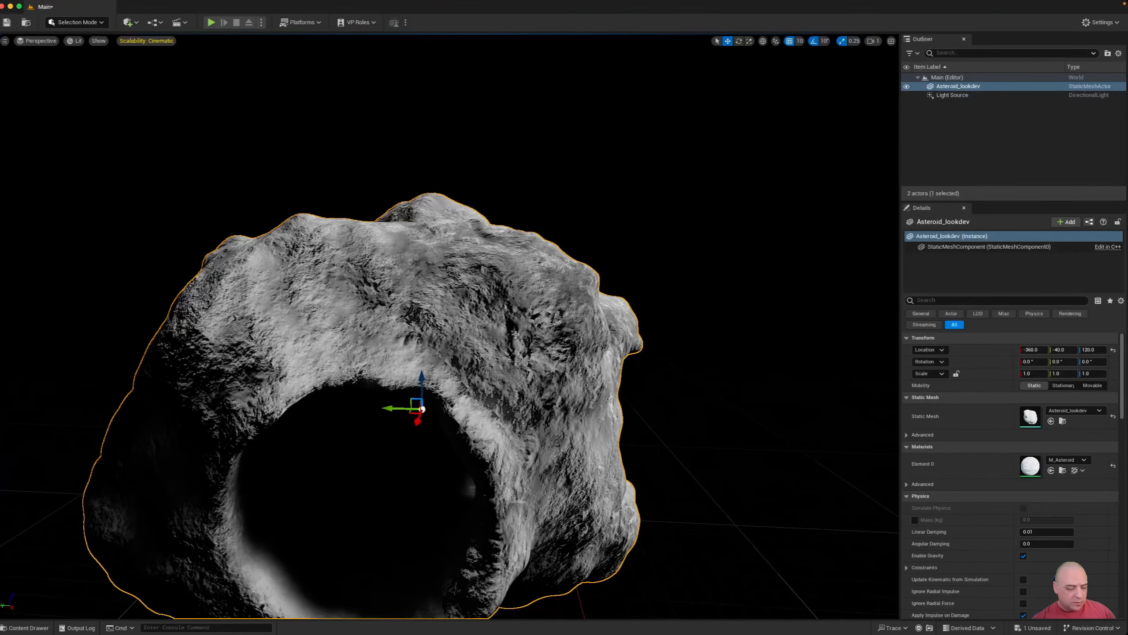
# Enable Flip Green Channel on the Asteroid_normal texture, save it and close its editor.
pyautogui.hotkey('ctrl', 'space')
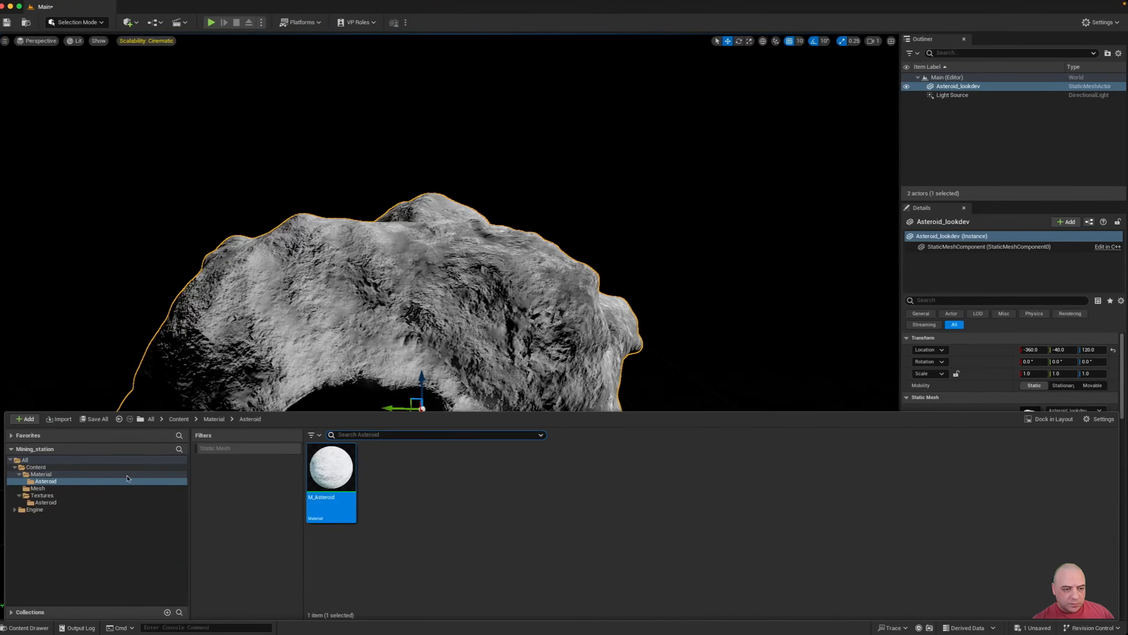
pyautogui.click(62, 504)
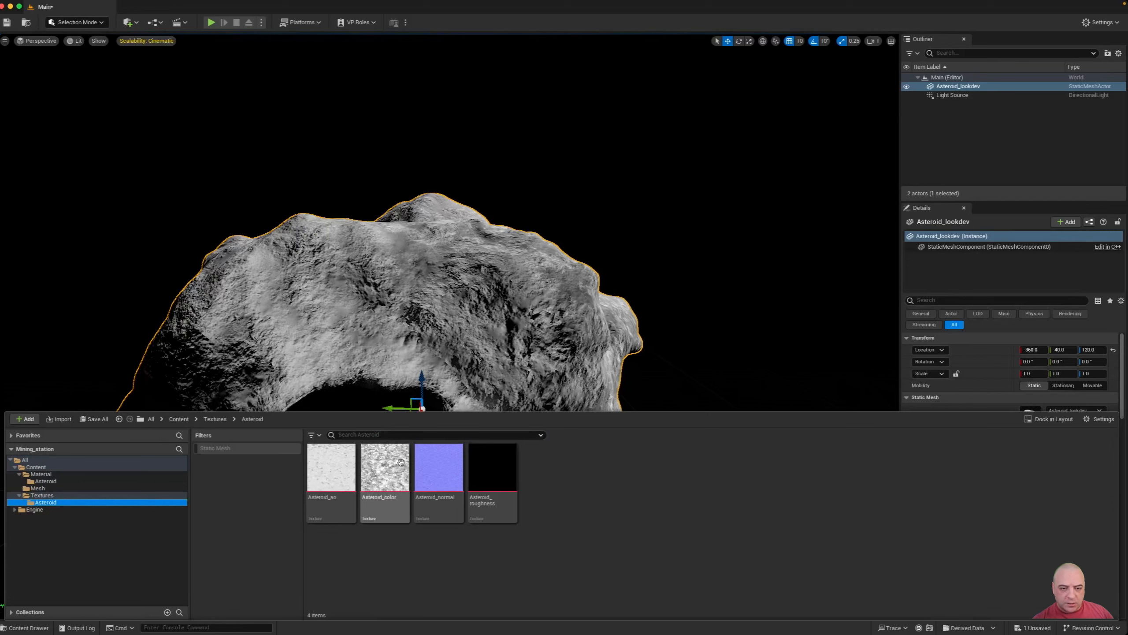
pyautogui.doubleClick(433, 465)
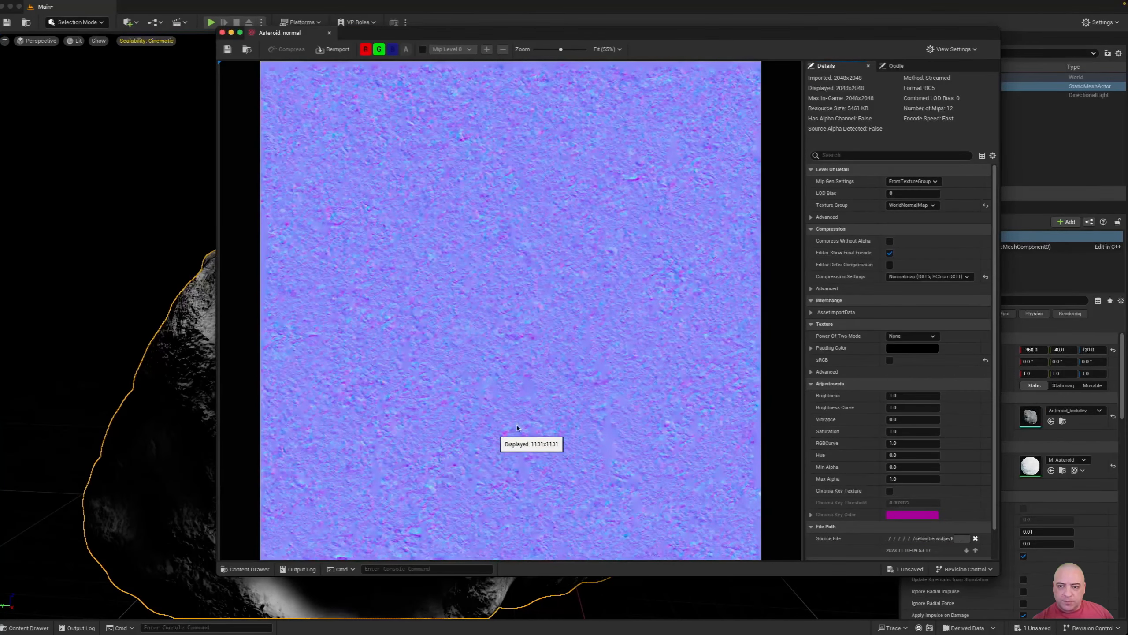
pyautogui.click(842, 156)
pyautogui.write('flip')
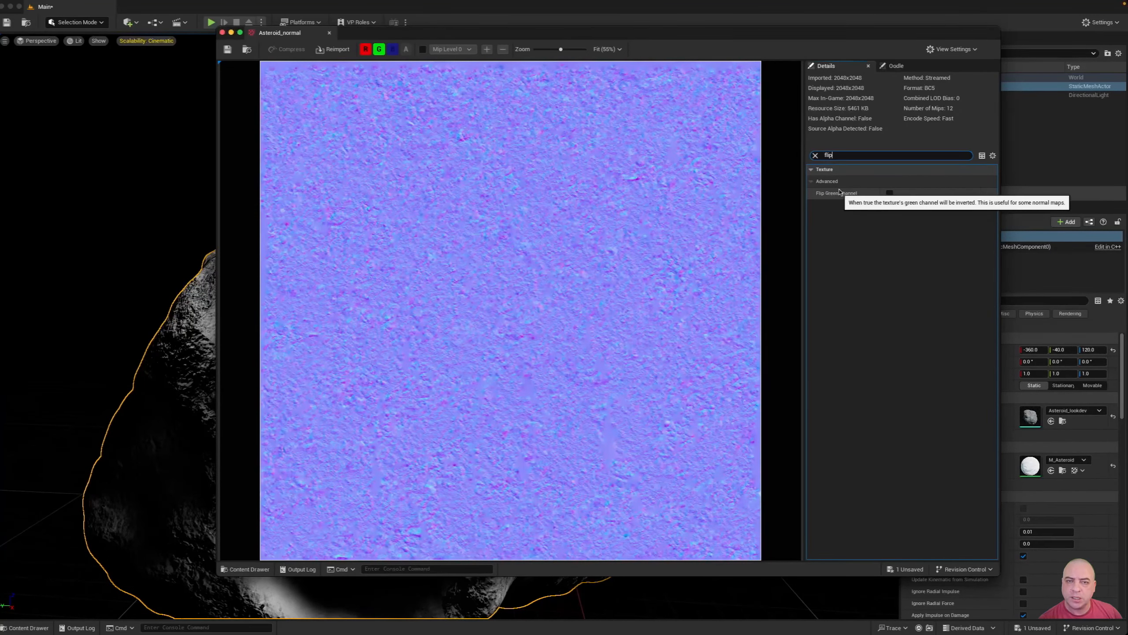
pyautogui.moveTo(847, 38); pyautogui.dragTo(960, 71)
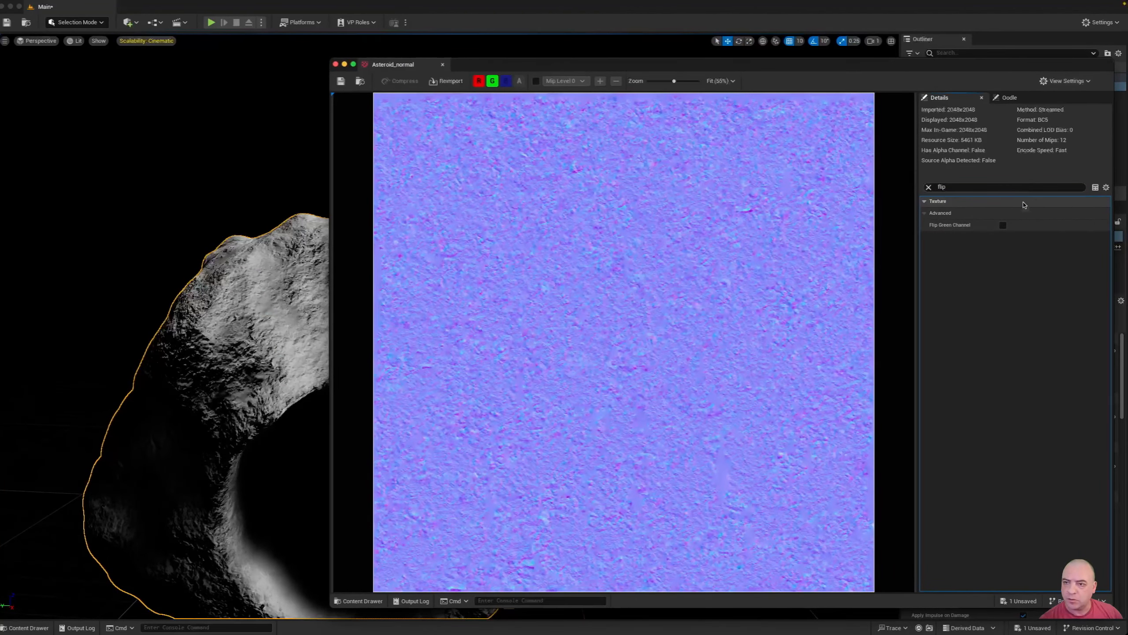
pyautogui.click(1003, 225)
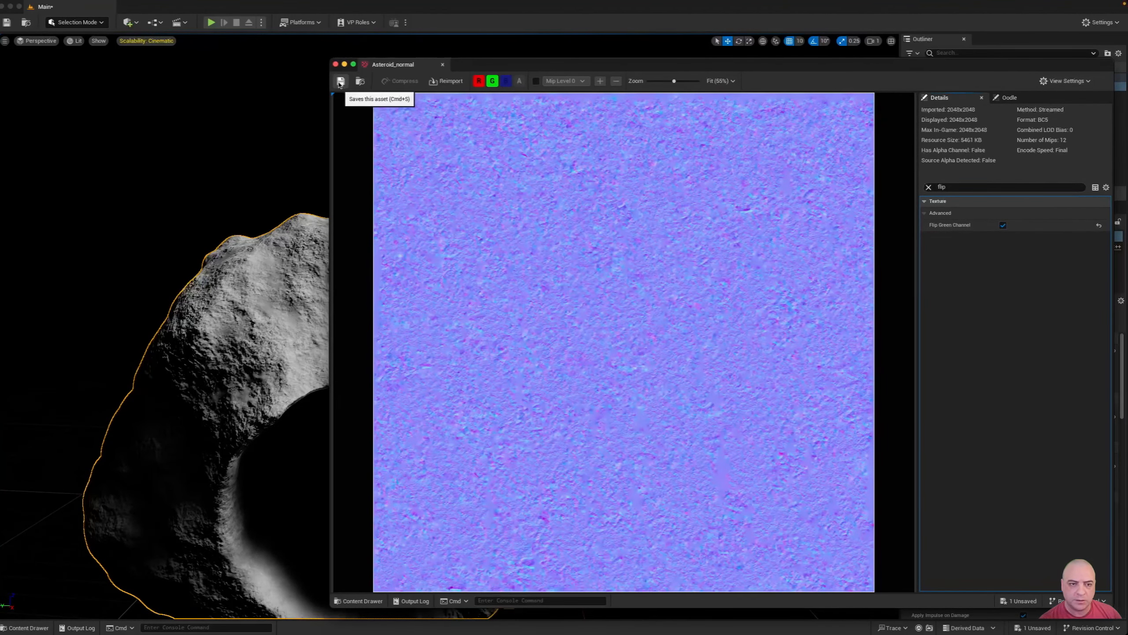
pyautogui.click(336, 65)
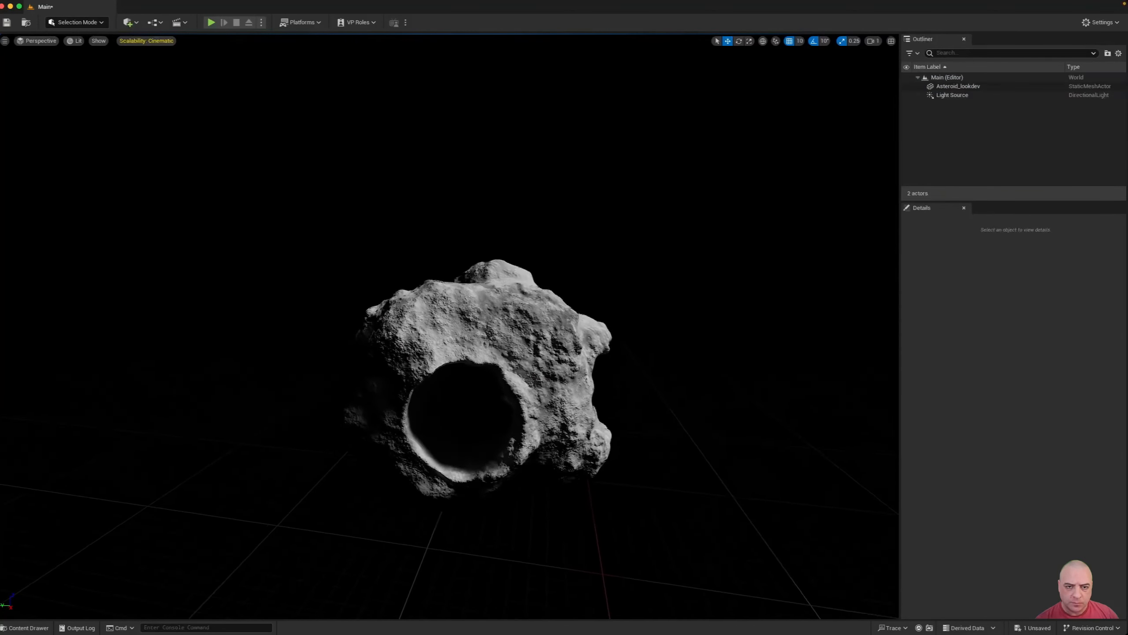
# Examine the asteroid's surface relief and tunnel openings from several angles in the level.
pyautogui.moveTo(450, 326); pyautogui.dragTo(391, 356, button='right')
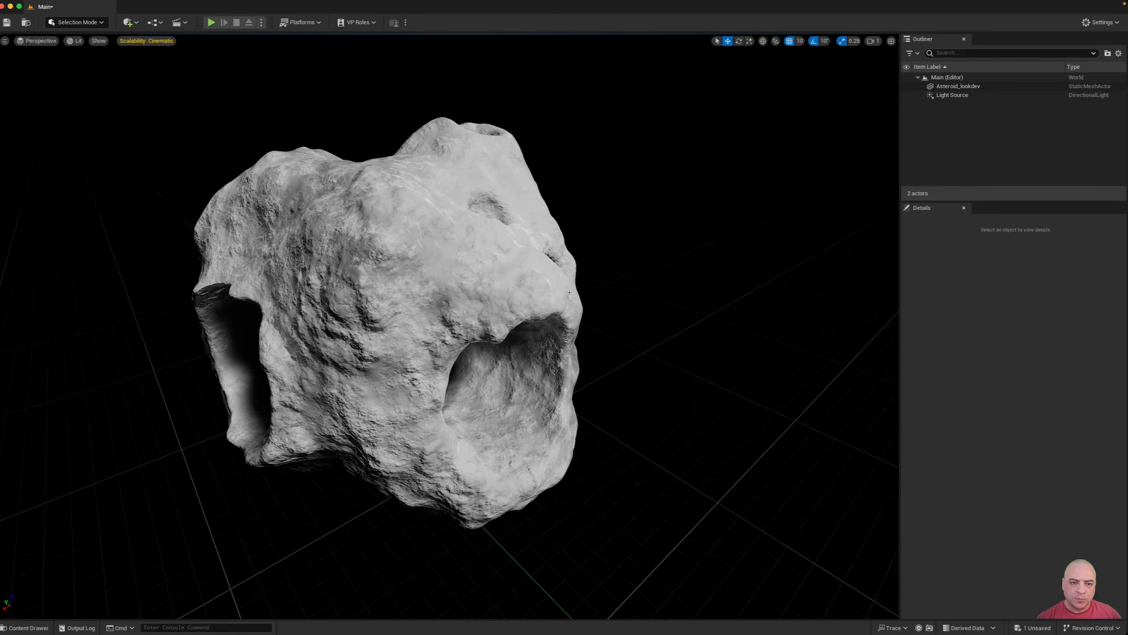
pyautogui.moveTo(570, 293); pyautogui.dragTo(724, 286, button='right')
pyautogui.press('a')
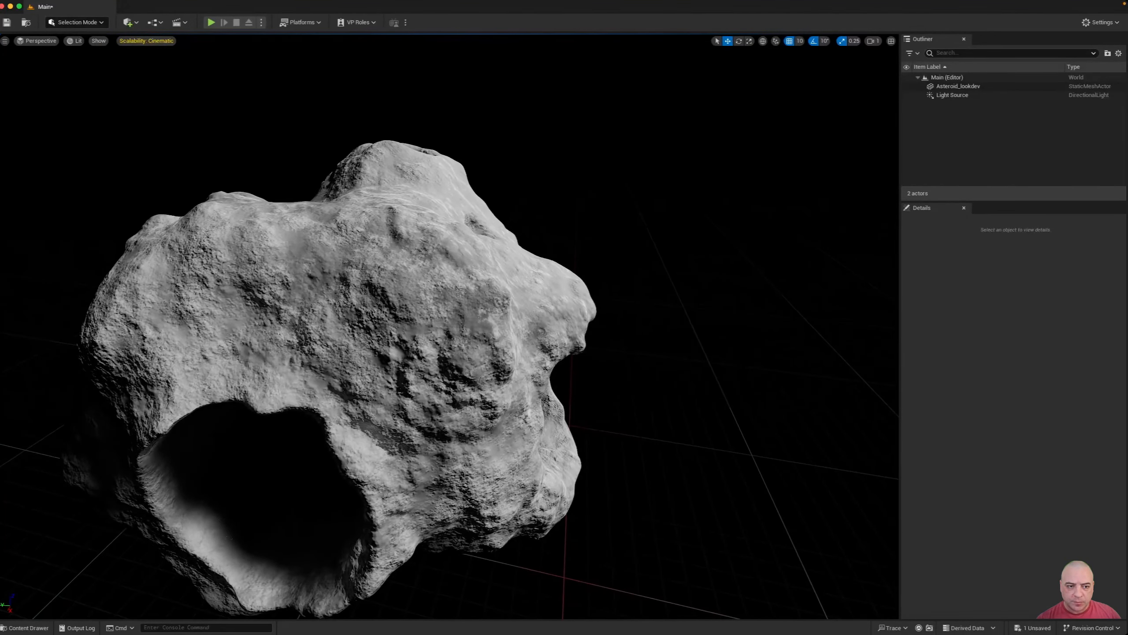
pyautogui.press('s')
pyautogui.moveTo(567, 293); pyautogui.dragTo(566, 342, button='right')
pyautogui.press('e')
pyautogui.moveTo(664, 350); pyautogui.dragTo(591, 337, button='right')
pyautogui.press('w')
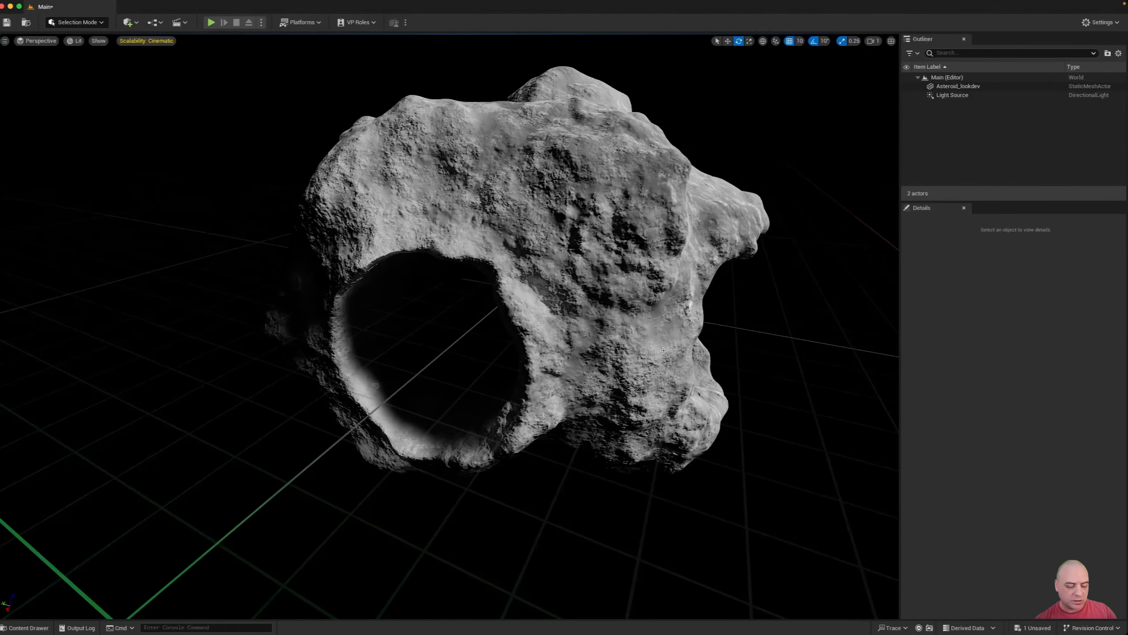
# Rotate the directional light around the asteroid and set the Light Source's mobility to Movable.
pyautogui.hotkey('ctrl', 'l')
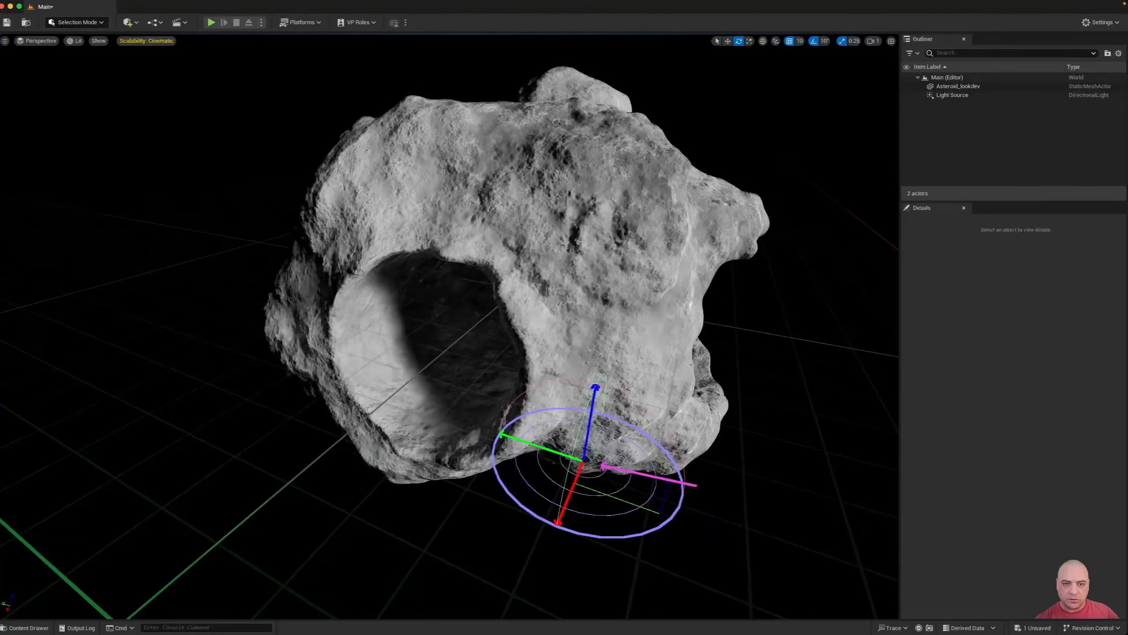
pyautogui.hotkey('ctrl', 'l')
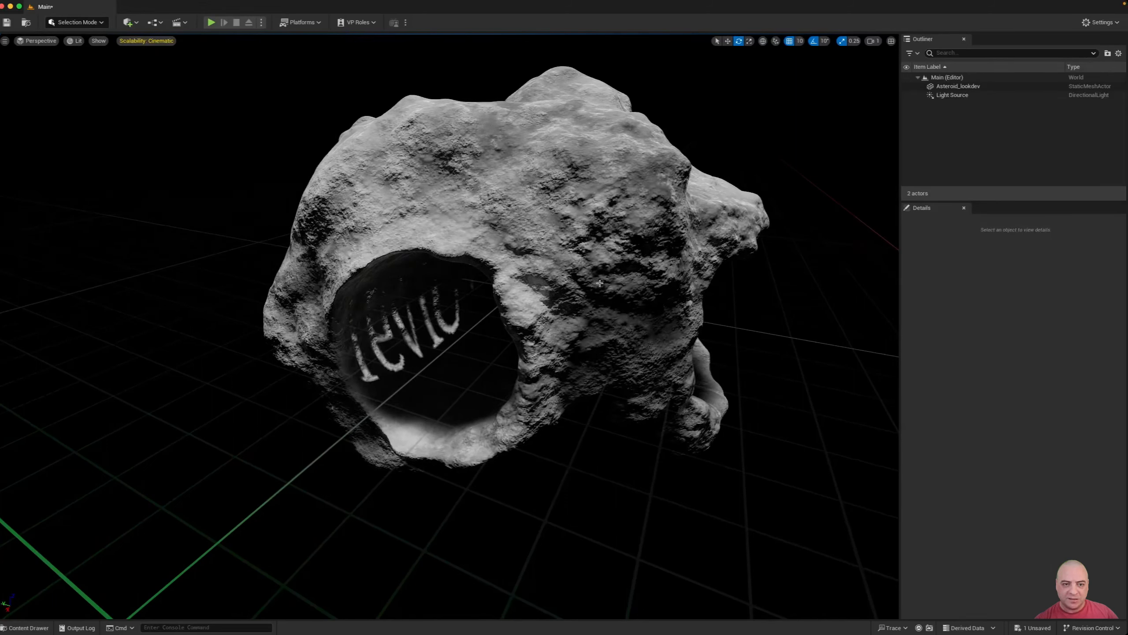
pyautogui.click(973, 95)
pyautogui.click(1092, 385)
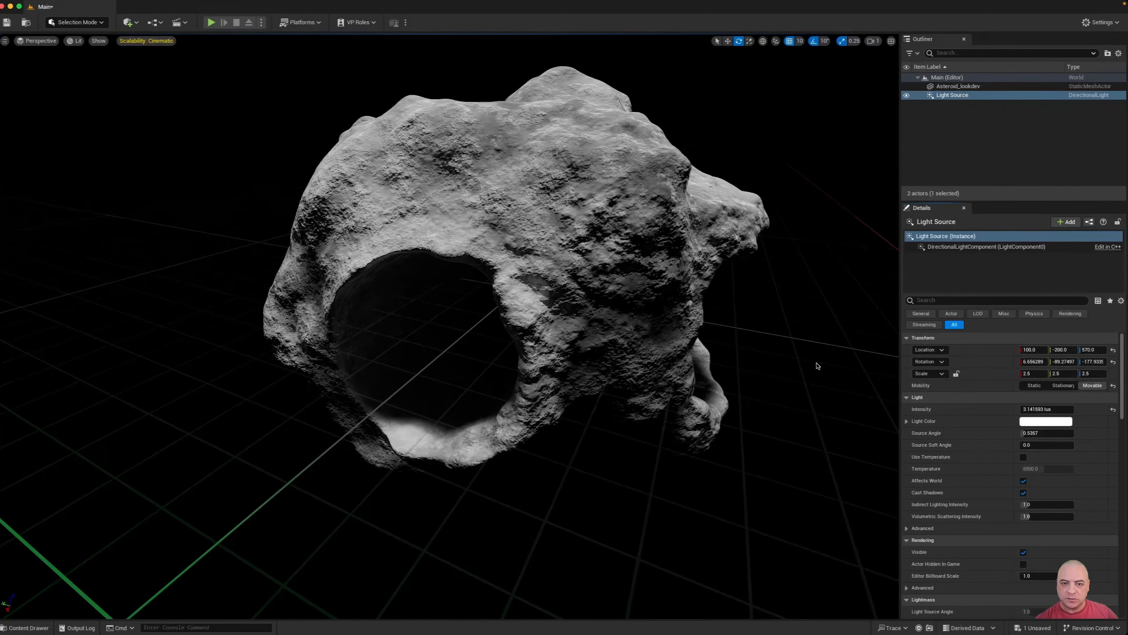
# Raise the Light Source's intensity to about 3.64 lux and check the asteroid's lighting.
pyautogui.scroll(-5, 755, 347)
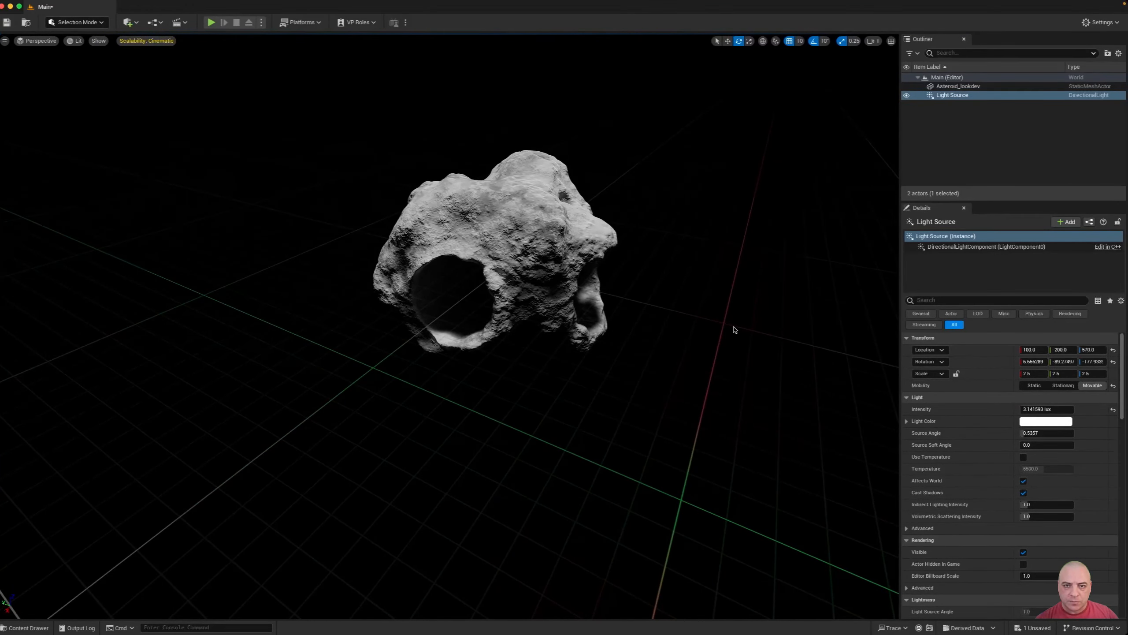
pyautogui.scroll(5, 734, 329)
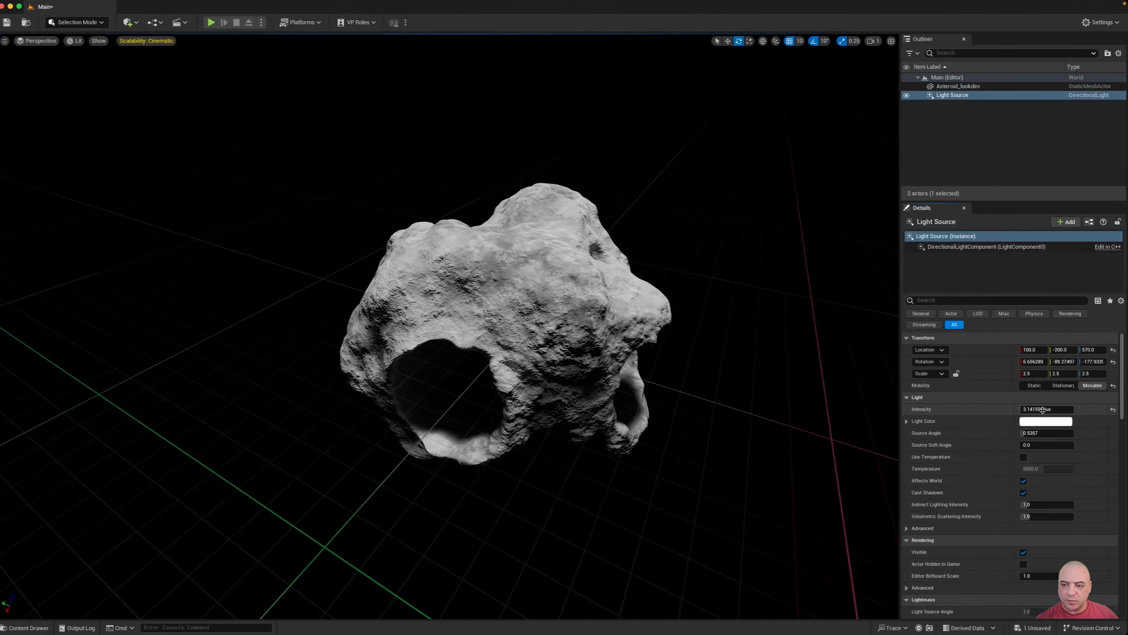
pyautogui.moveTo(1042, 411)
pyautogui.mouseDown()
pyautogui.moveTo(1020, 410)
pyautogui.moveTo(1053, 410)
pyautogui.moveTo(1041, 410)
pyautogui.mouseUp()
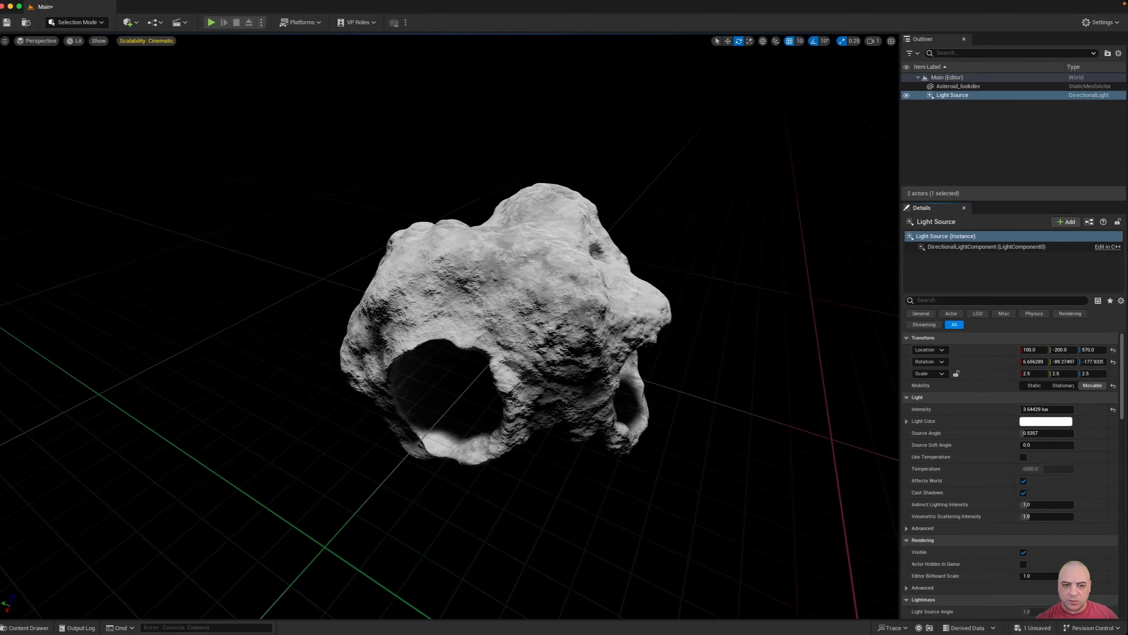
pyautogui.moveTo(624, 382); pyautogui.dragTo(528, 389, button='right')
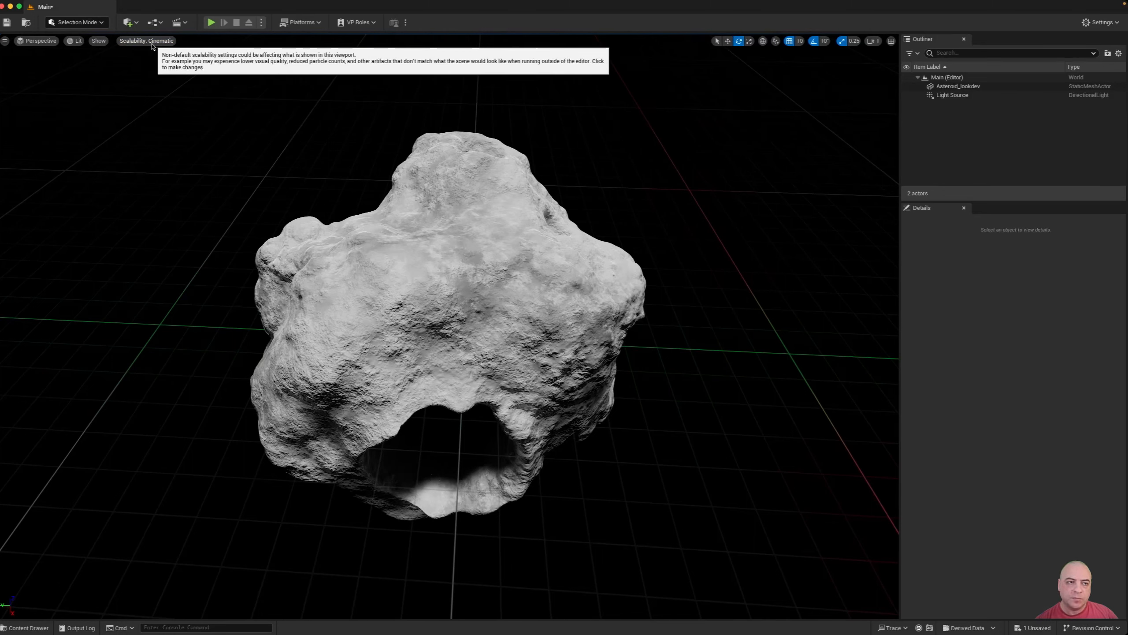
# Try the Medium and High engine scalability presets and return all scalability groups to Cinematic.
pyautogui.click(1102, 22)
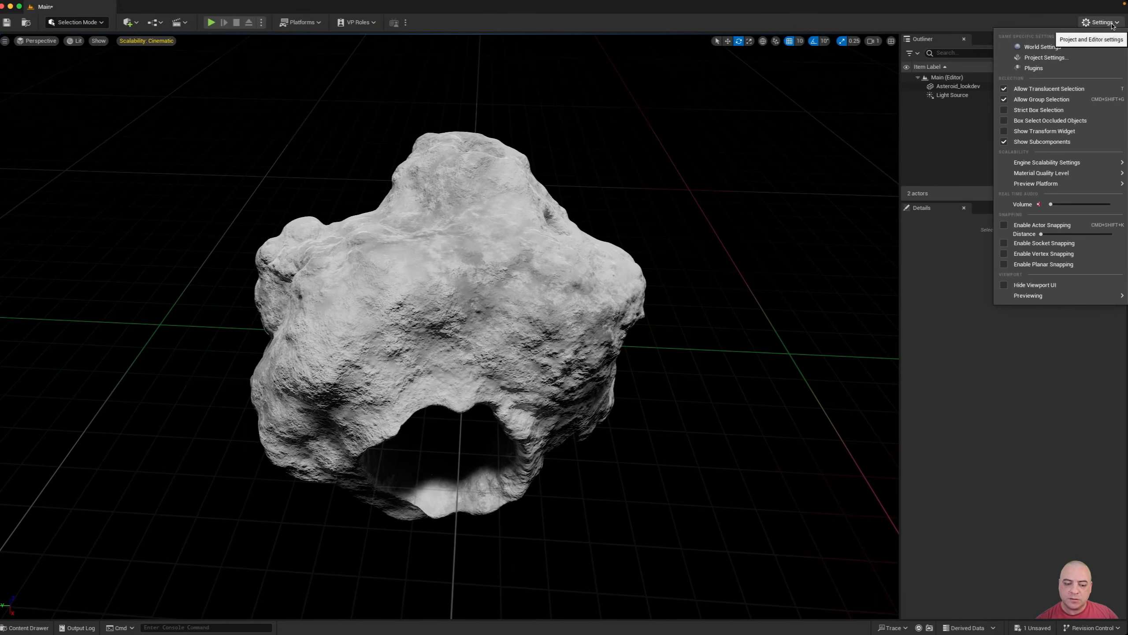
pyautogui.moveTo(1060, 163)
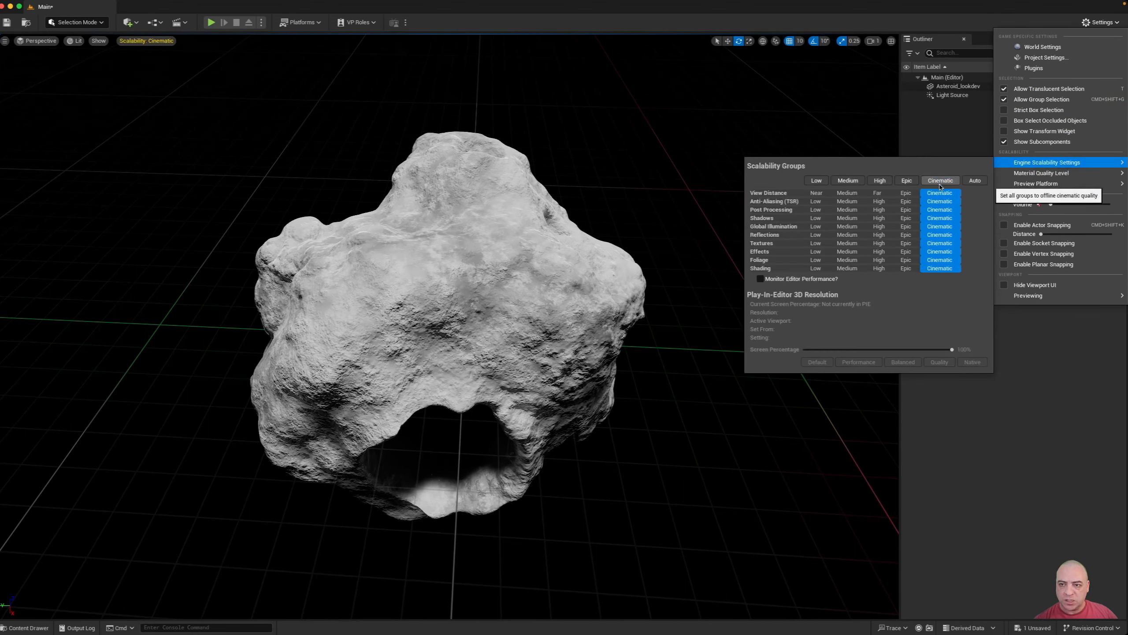
pyautogui.click(848, 181)
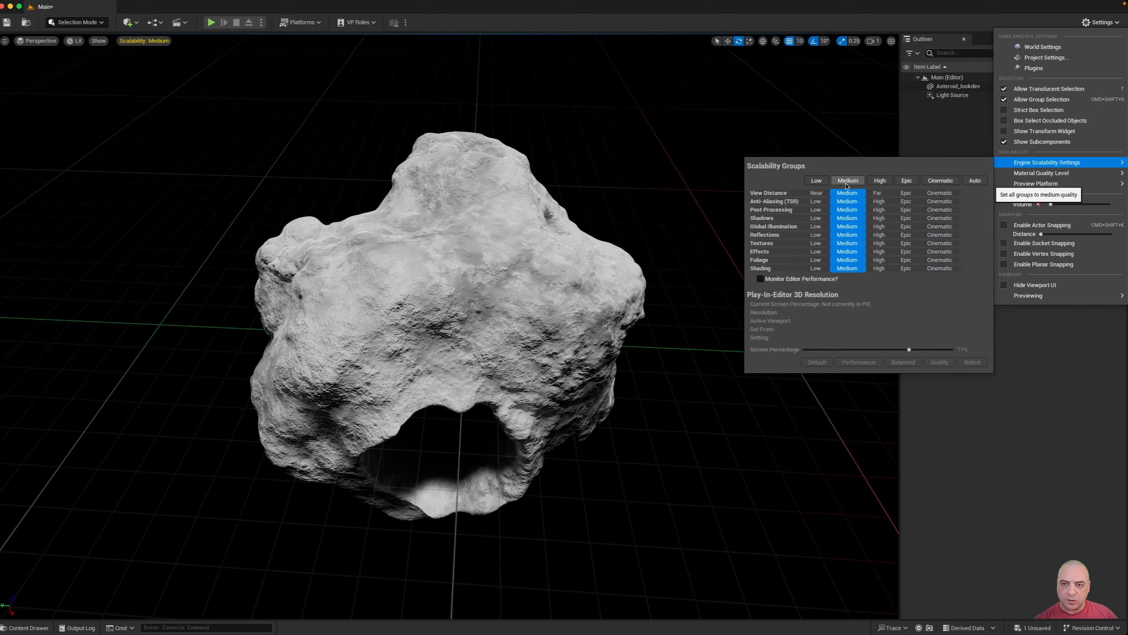
pyautogui.click(882, 182)
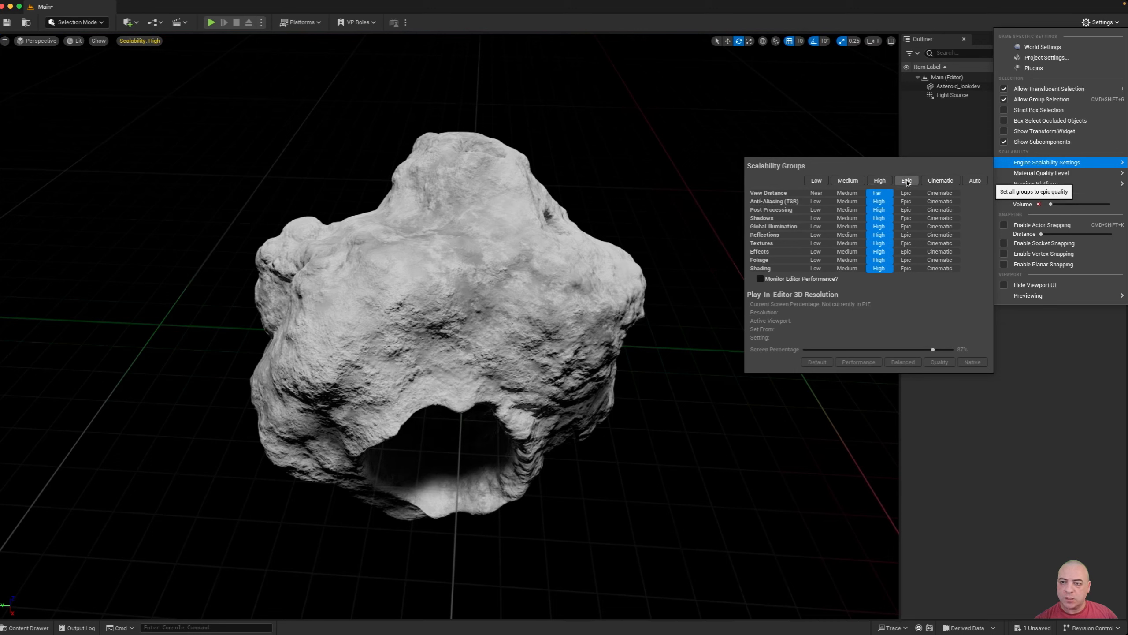
pyautogui.click(940, 180)
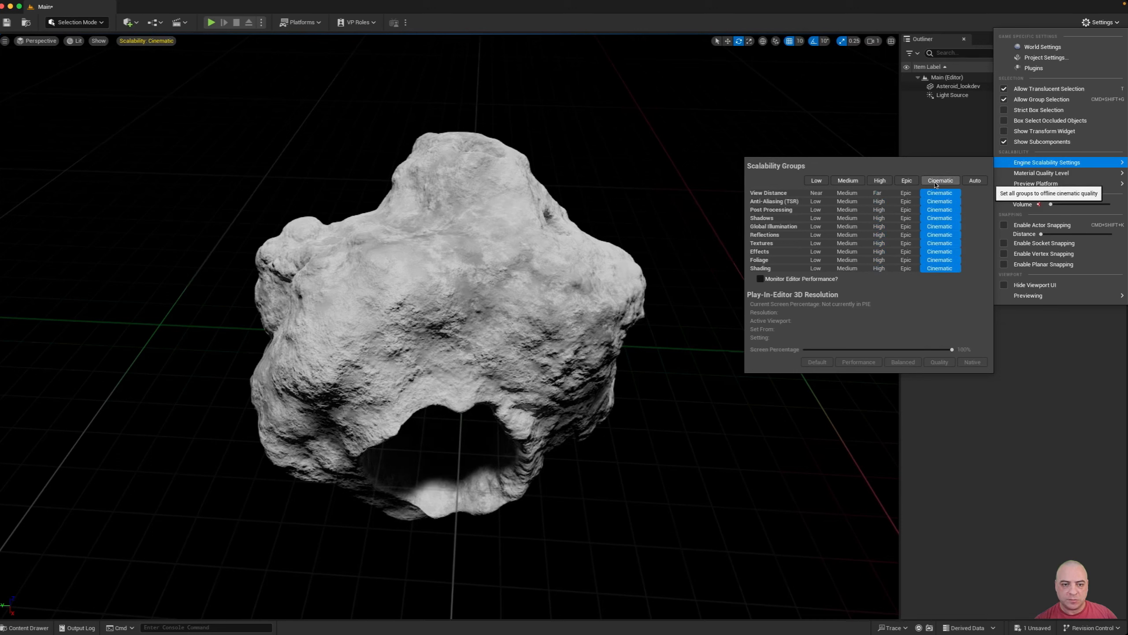
# Select Asteroid_lookdev in the level and look it over from other angles.
pyautogui.click(532, 270)
pyautogui.click(532, 270)
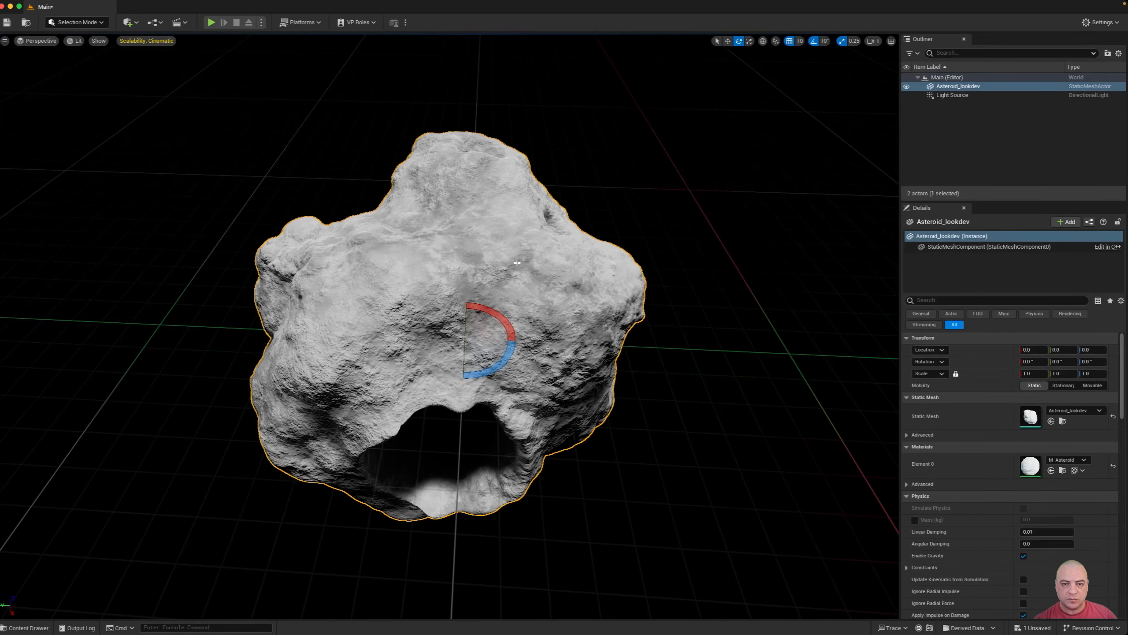
pyautogui.moveTo(532, 271); pyautogui.dragTo(533, 356)
pyautogui.moveTo(532, 270); pyautogui.dragTo(532, 173, button='right')
pyautogui.moveTo(527, 248); pyautogui.dragTo(527, 252, button='right')
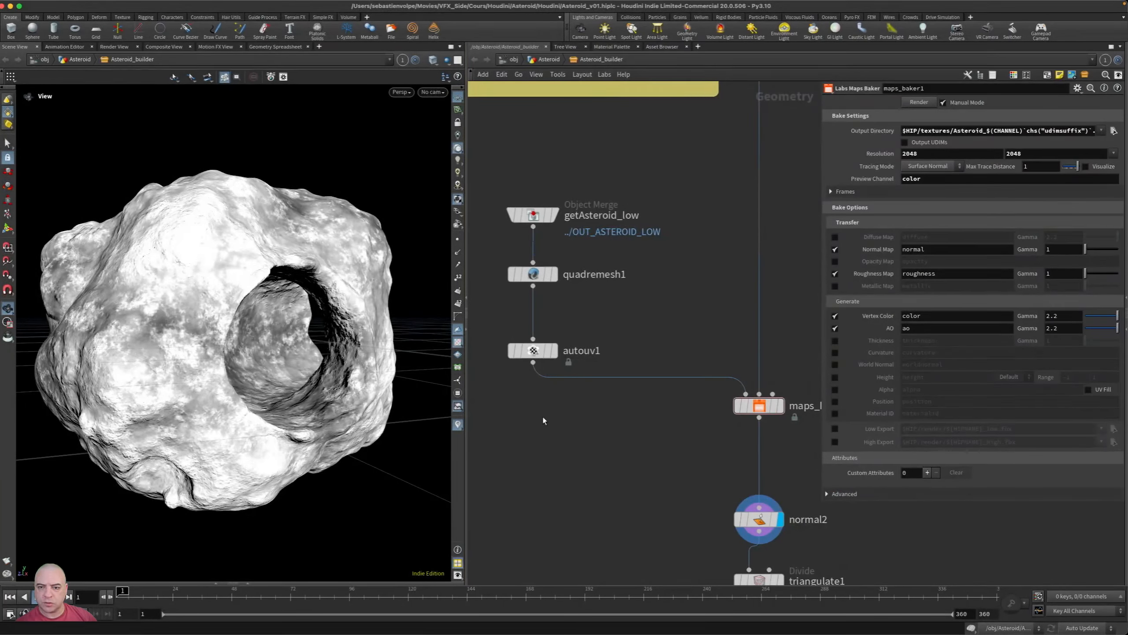
# In Houdini, attach a For-Each Connected Piece loop to the Rocks_for_texture null and display the loop's end node.
pyautogui.scroll(-5, 577, 434)
pyautogui.moveTo(742, 308); pyautogui.dragTo(692, 347, button='middle')
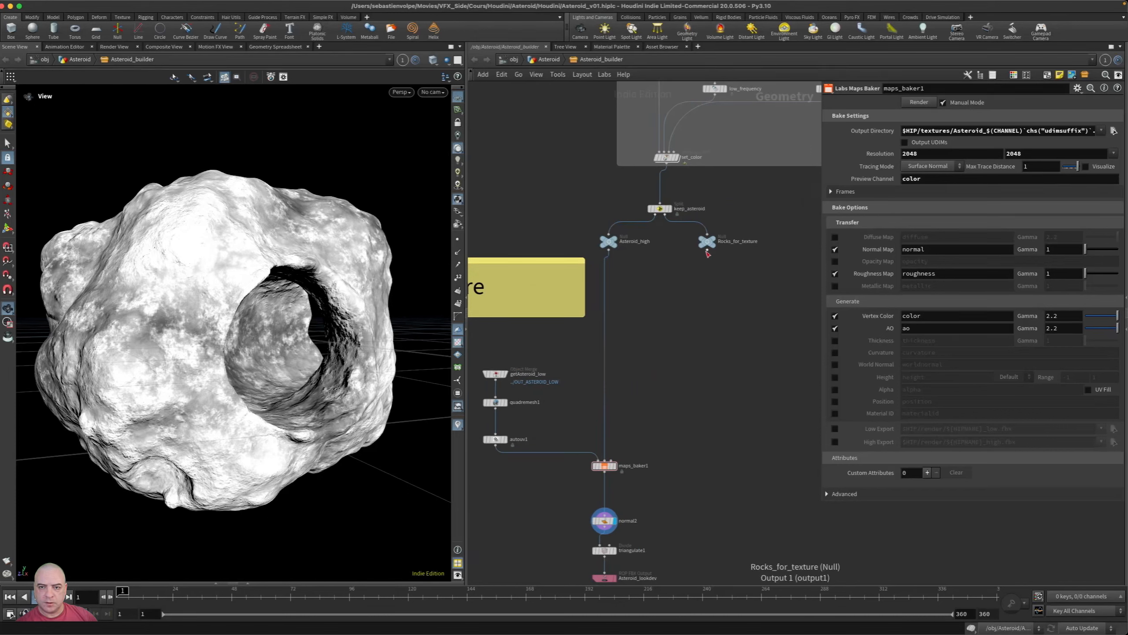
pyautogui.moveTo(707, 251); pyautogui.dragTo(710, 350)
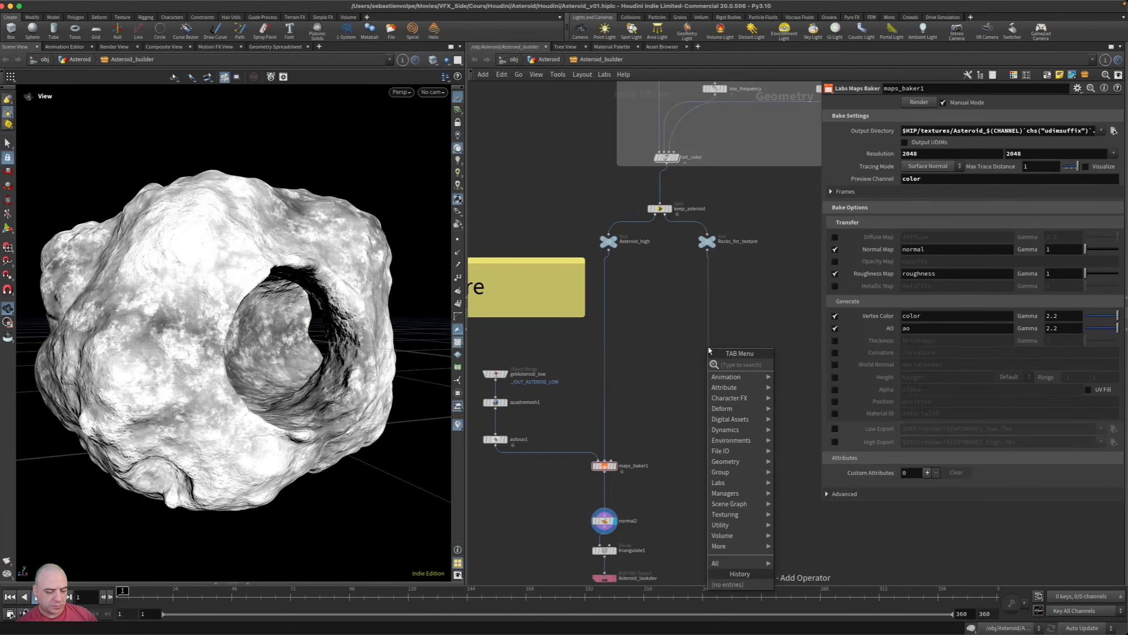
pyautogui.write('for')
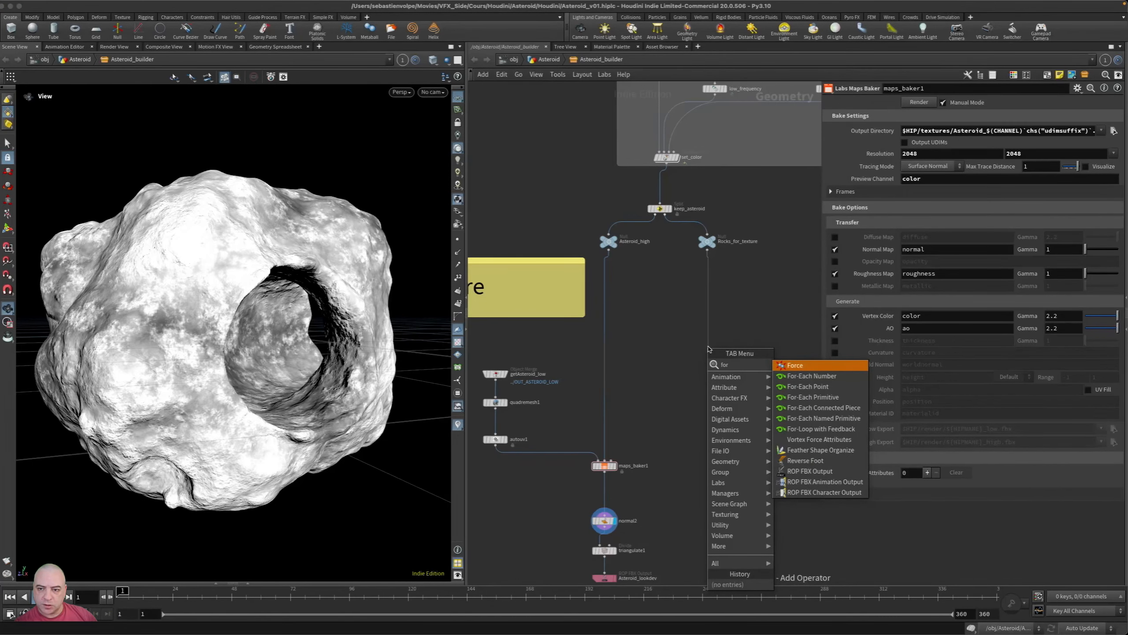
pyautogui.press('Down')
pyautogui.press('Down')
pyautogui.press('Down')
pyautogui.press('Down')
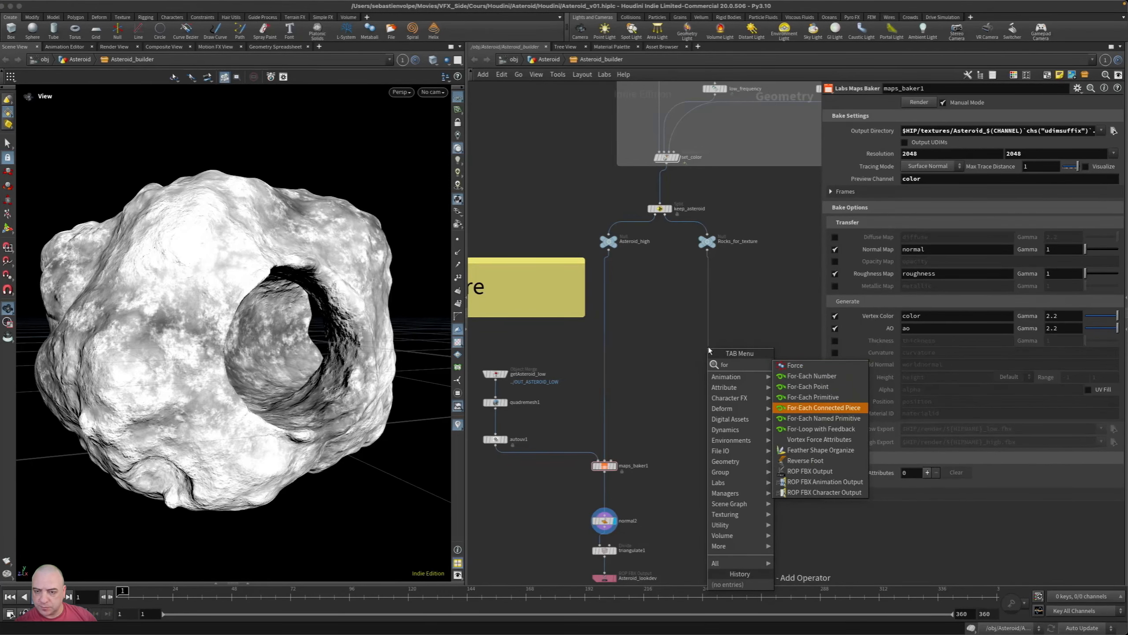
pyautogui.press('Return')
pyautogui.click(709, 347)
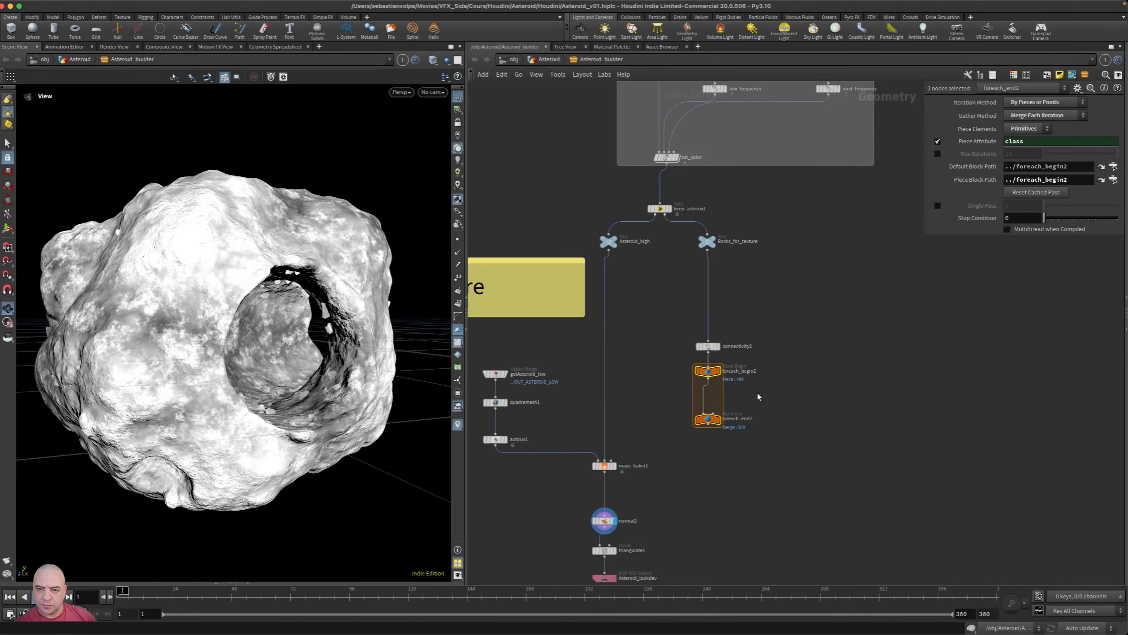
pyautogui.scroll(5, 757, 393)
pyautogui.click(686, 376)
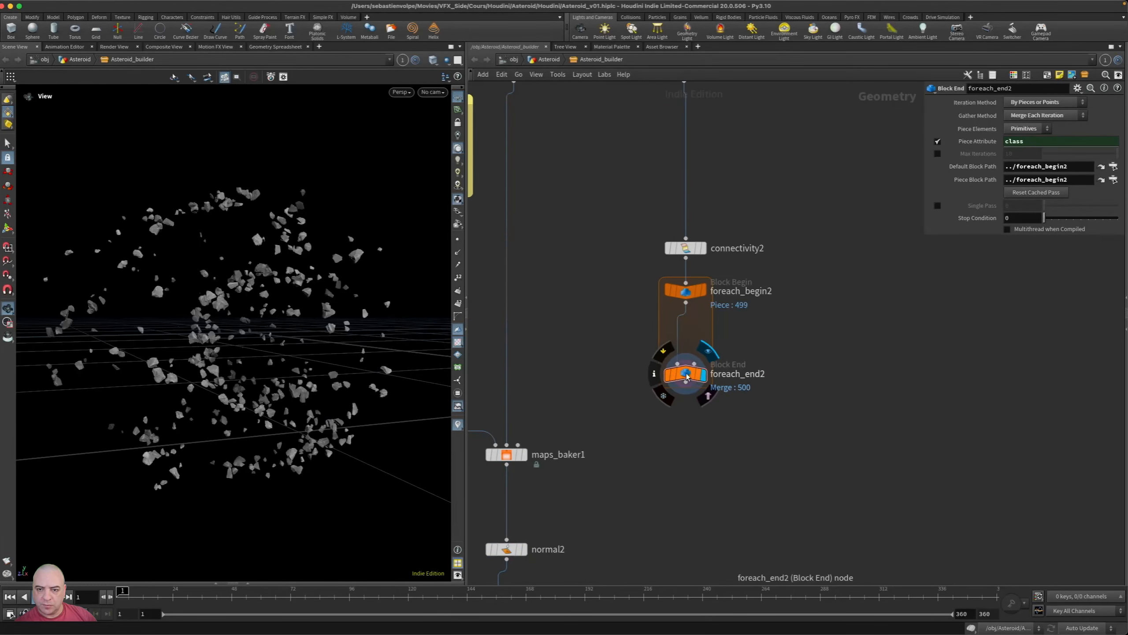
# Space out the For-Each loop's end node, enable Single Pass at 0 on it and frame that single rock.
pyautogui.moveTo(686, 376); pyautogui.dragTo(684, 423)
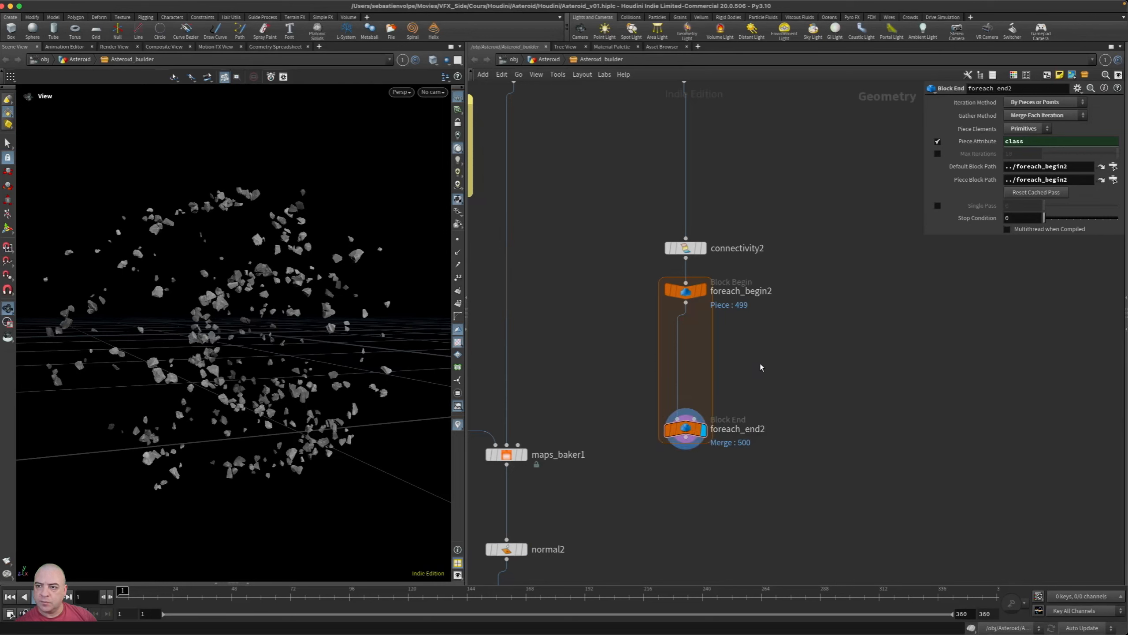
pyautogui.click(938, 206)
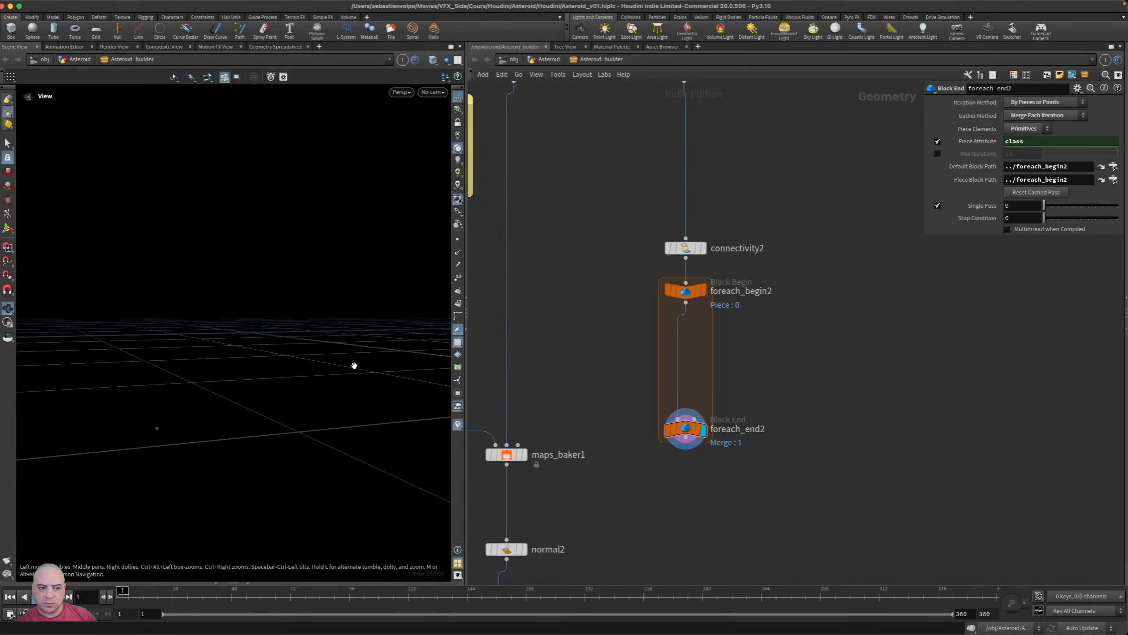
pyautogui.hotkey('space', 'f')
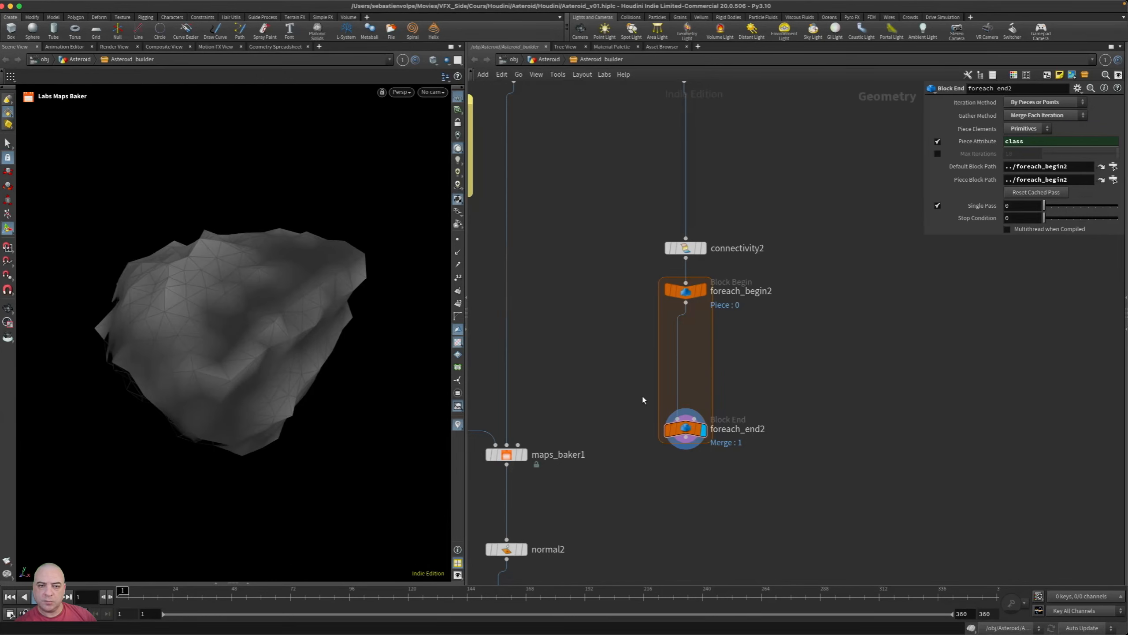
# Insert a PolyReduce node inside the For-Each loop, between foreach_begin2 and foreach_end2.
pyautogui.moveTo(753, 420); pyautogui.dragTo(822, 398, button='middle')
pyautogui.moveTo(672, 417); pyautogui.dragTo(789, 408, button='middle')
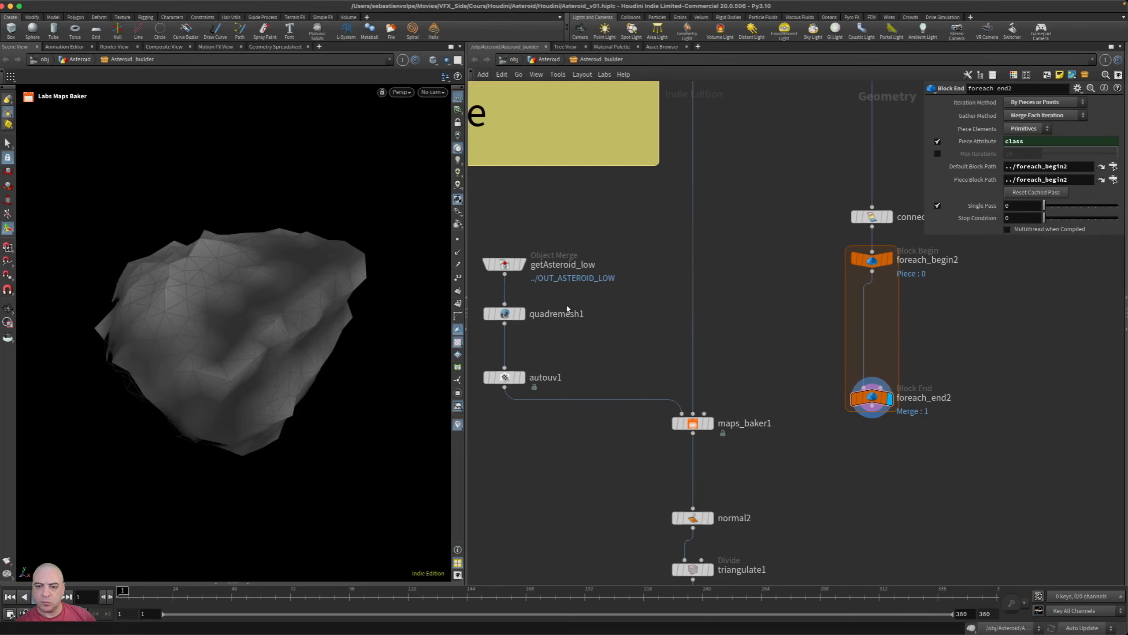
pyautogui.moveTo(847, 471); pyautogui.dragTo(747, 501, button='middle')
pyautogui.moveTo(875, 440); pyautogui.dragTo(850, 459, button='middle')
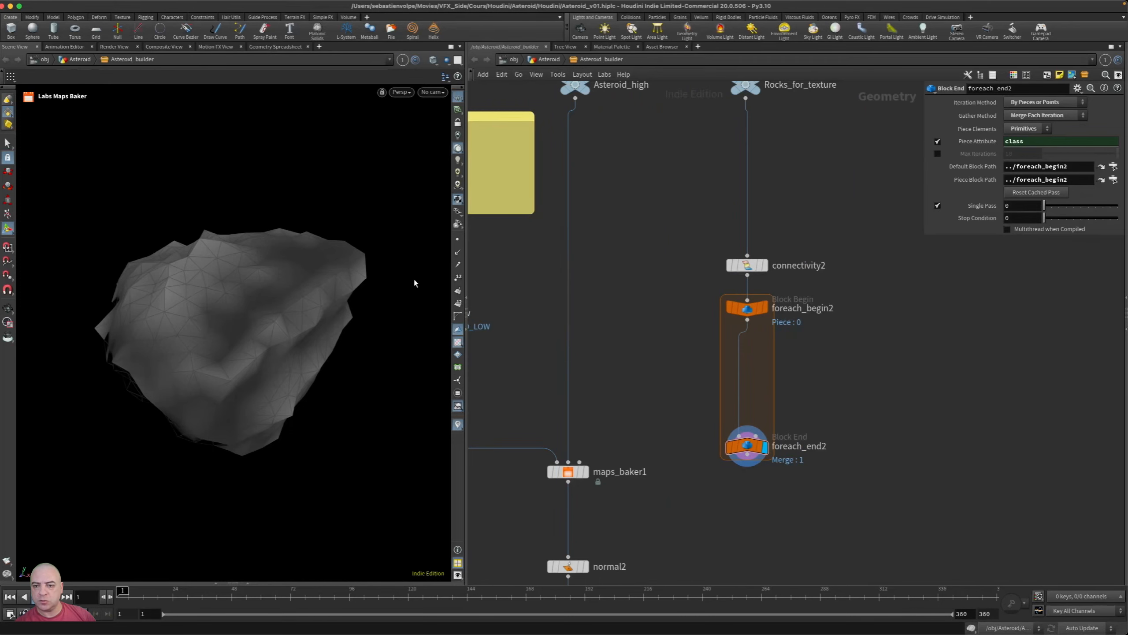
pyautogui.moveTo(850, 294); pyautogui.dragTo(833, 339, button='middle')
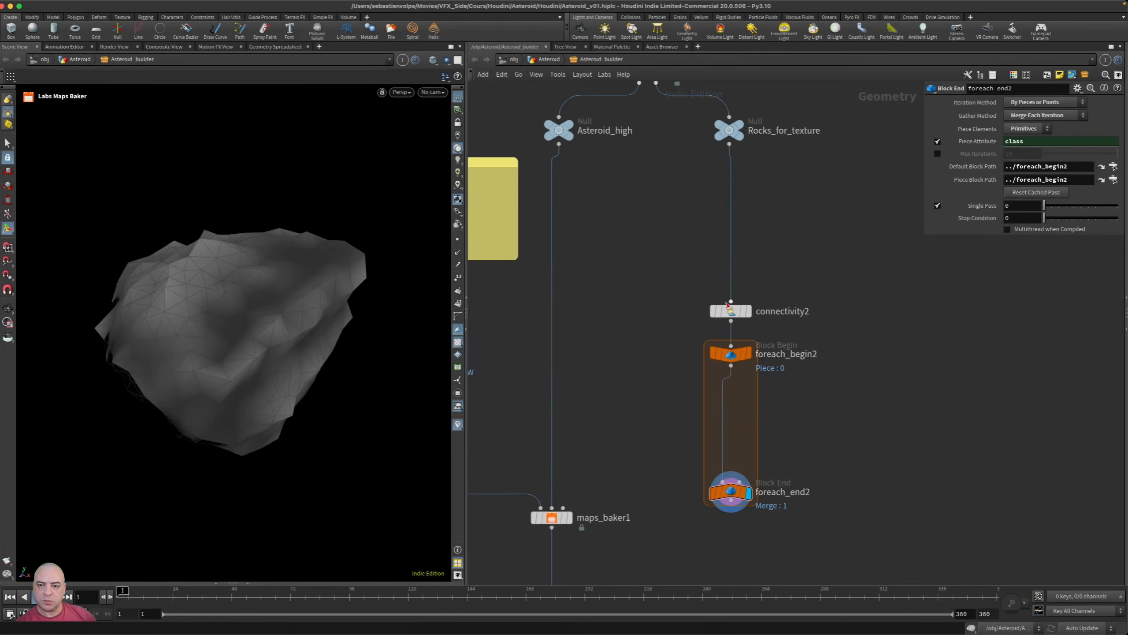
pyautogui.moveTo(838, 402); pyautogui.dragTo(838, 358, button='middle')
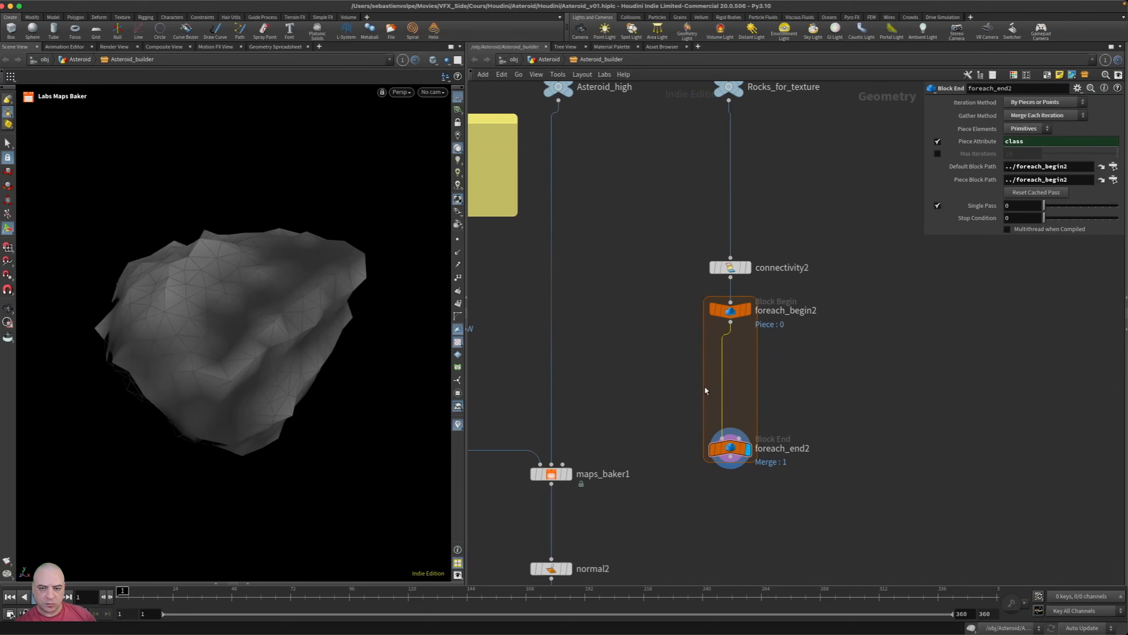
pyautogui.press('Tab')
pyautogui.write('pore')
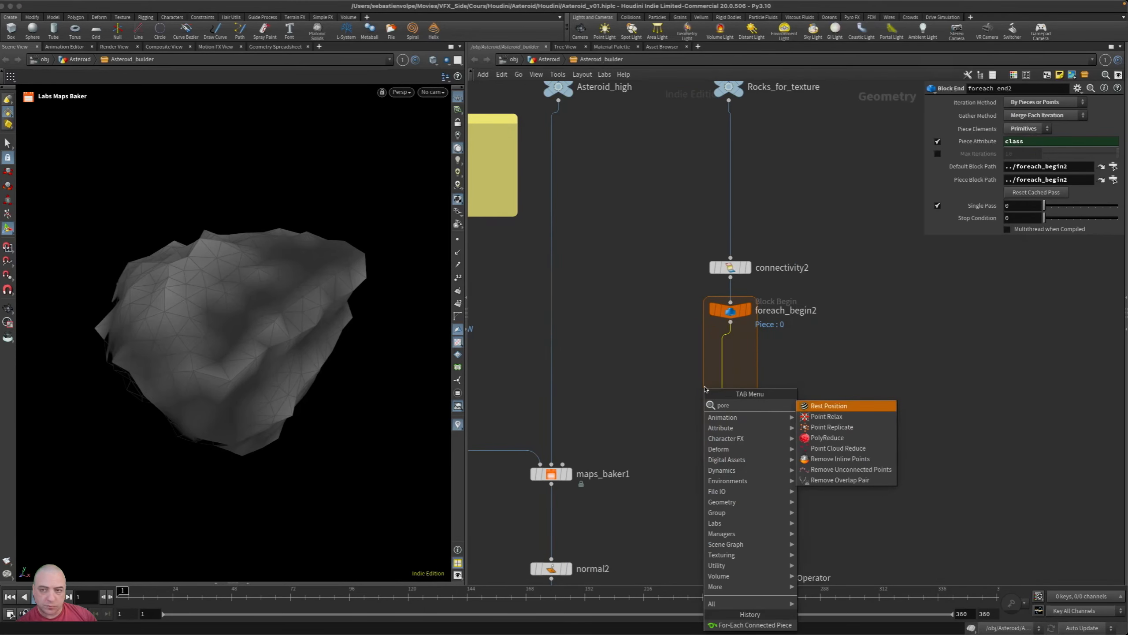
pyautogui.press('Down')
pyautogui.press('Down')
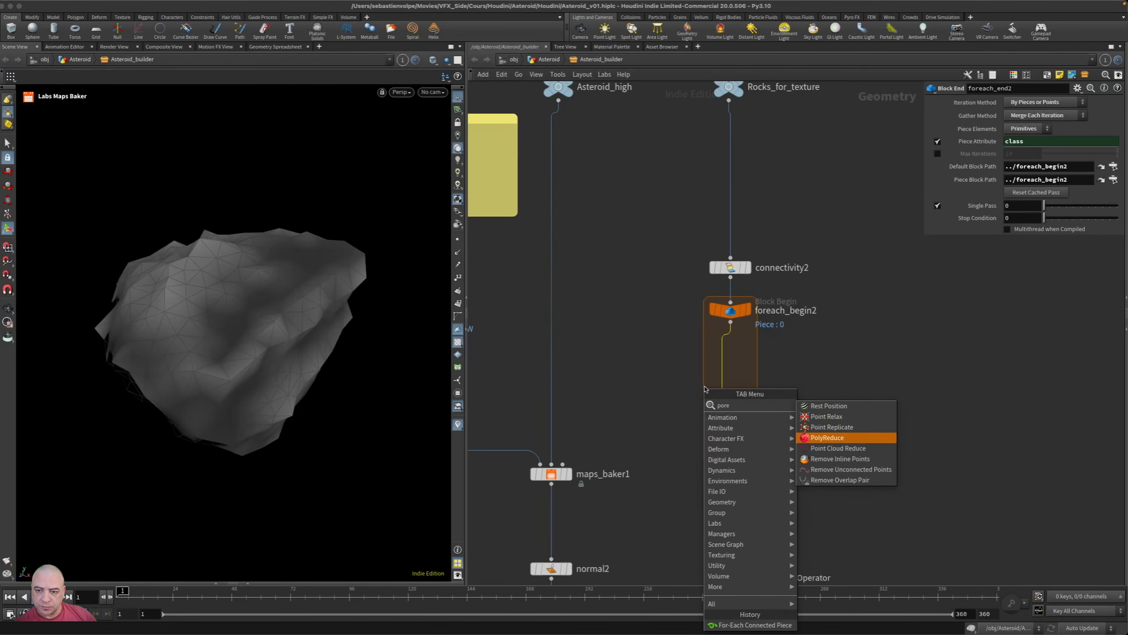
pyautogui.press('Return')
pyautogui.click(706, 386)
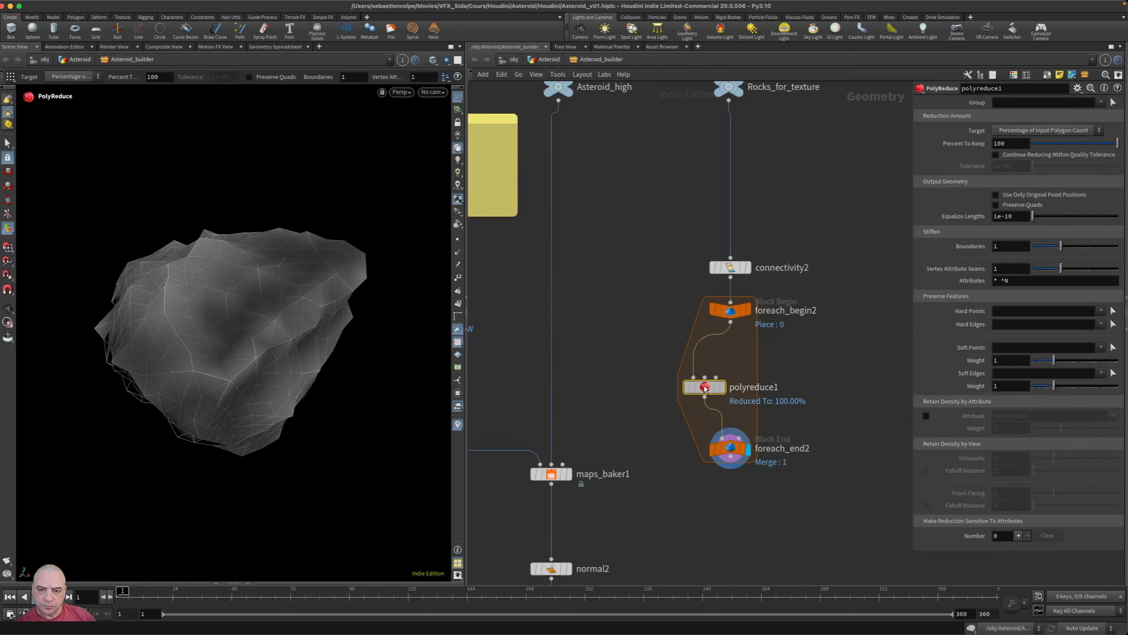
pyautogui.moveTo(706, 386); pyautogui.dragTo(720, 385)
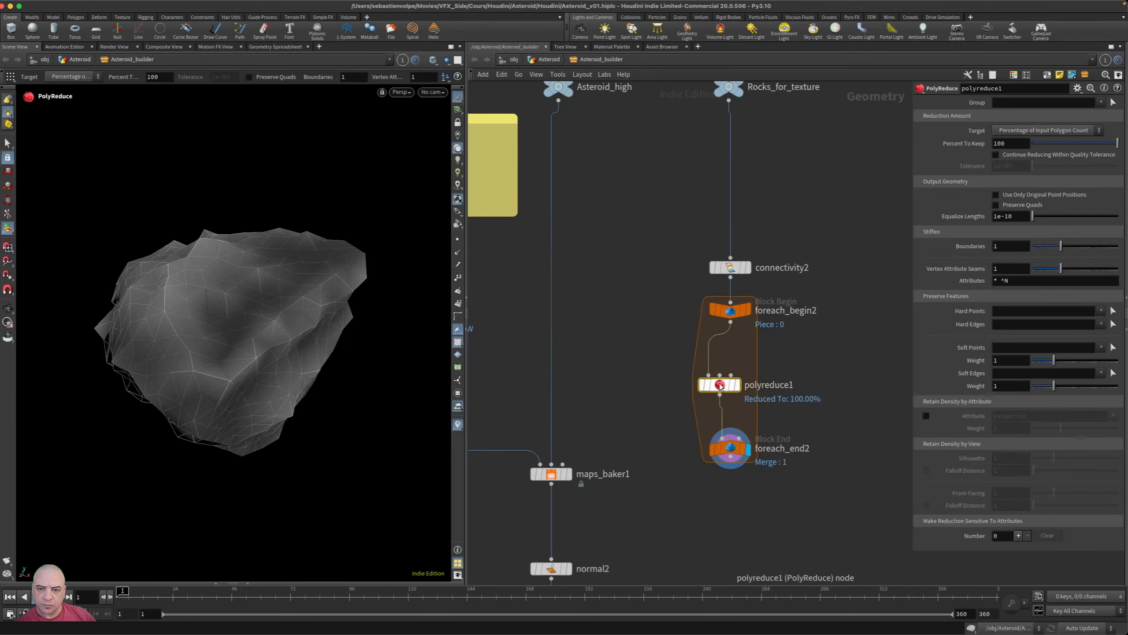
# Set polyreduce1 to keep 10 percent of the polygons and check the reduced rock's node info.
pyautogui.click(1019, 143)
pyautogui.write('10')
pyautogui.press('Return')
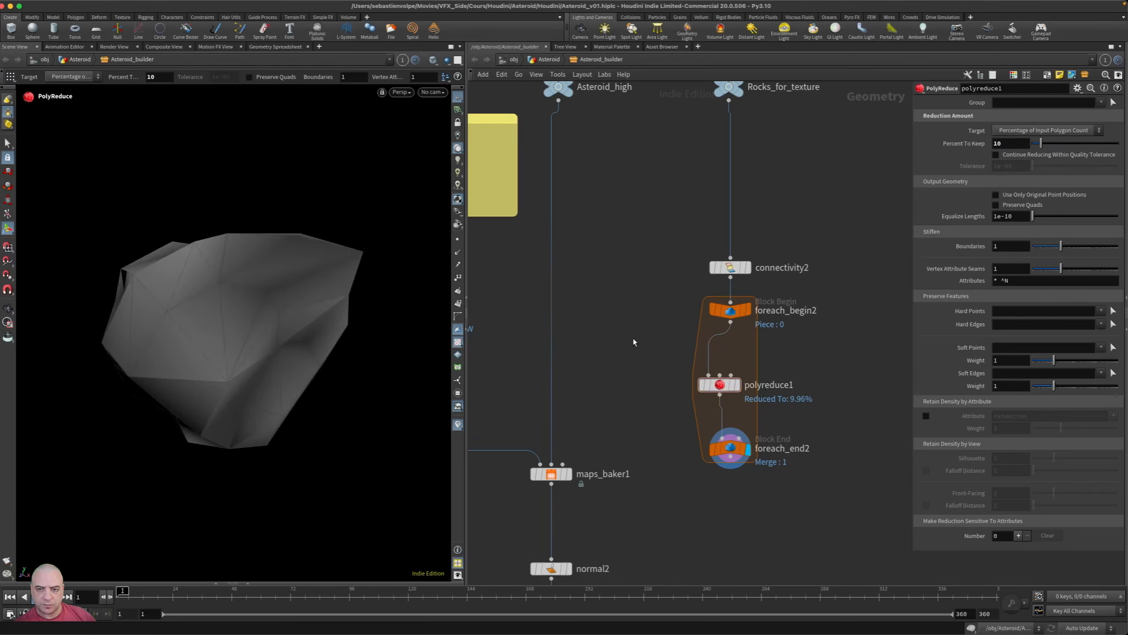
pyautogui.click(711, 310)
pyautogui.click(700, 310)
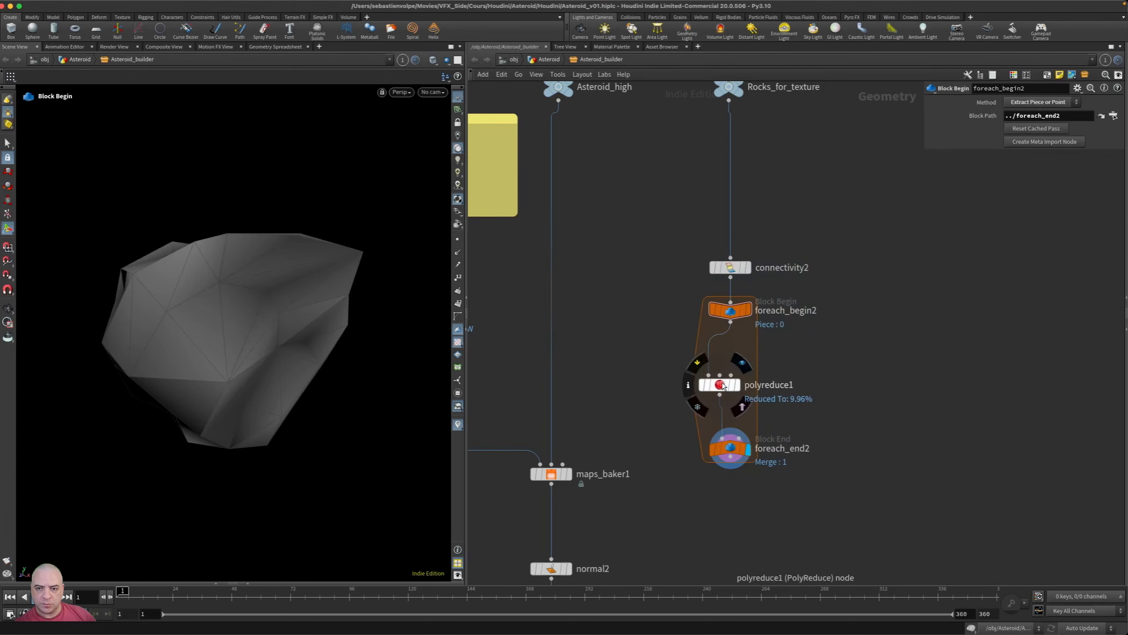
pyautogui.click(693, 386)
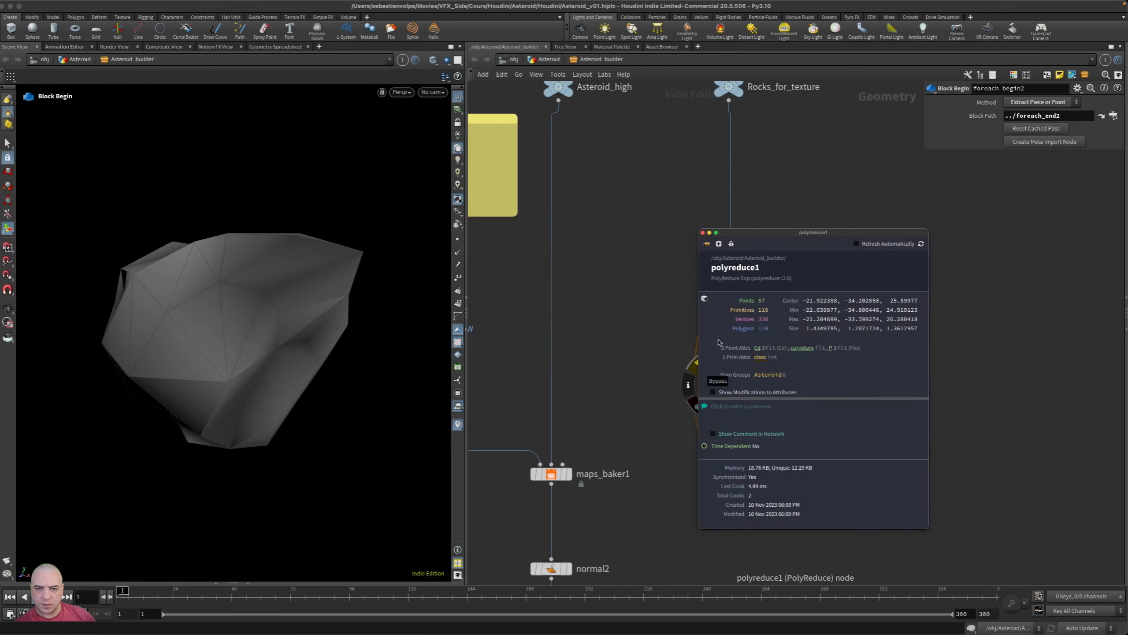
# Insert a Labs Auto UV node between polyreduce1 and the loop's end node, and display its result.
pyautogui.moveTo(709, 495); pyautogui.dragTo(692, 445, button='middle')
pyautogui.moveTo(720, 396); pyautogui.dragTo(709, 447)
pyautogui.scroll(1, 726, 444)
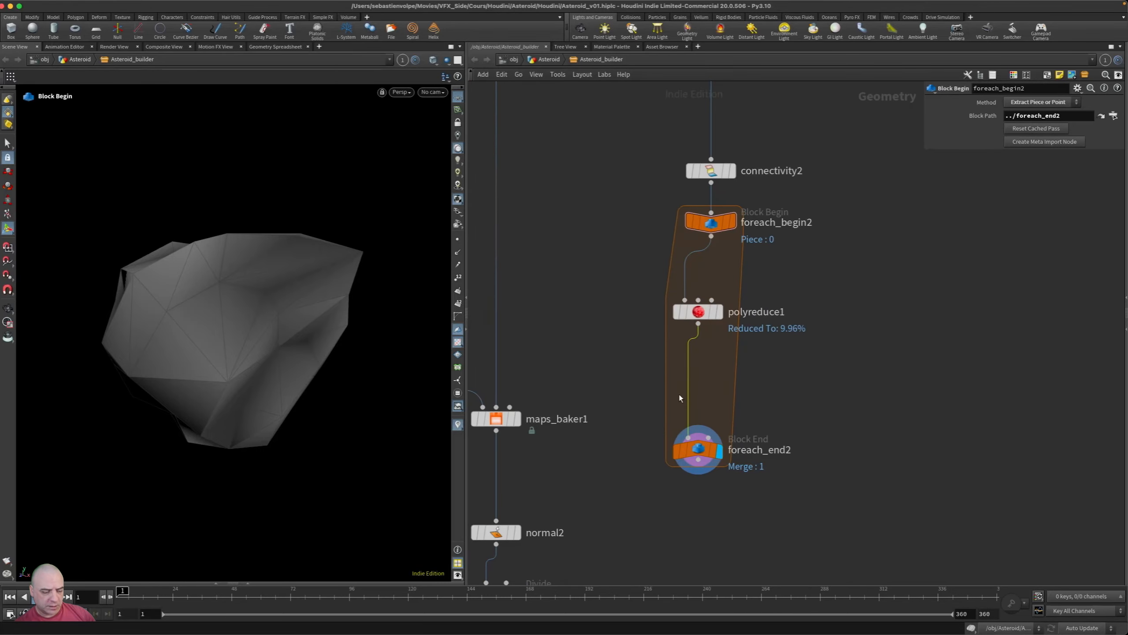
pyautogui.press('Tab')
pyautogui.write('labau')
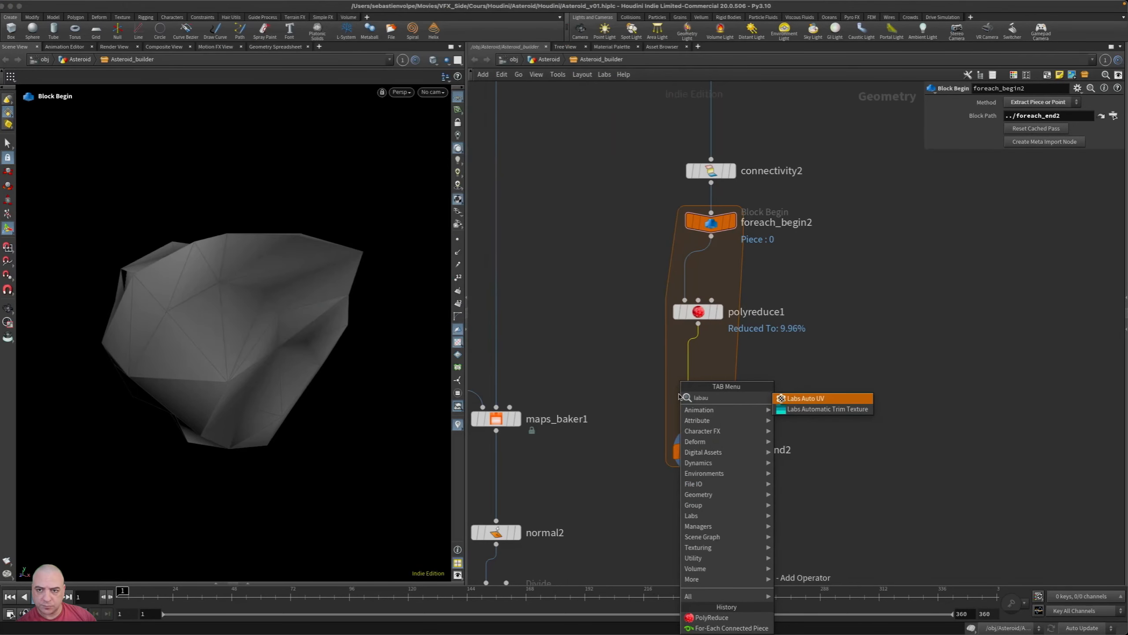
pyautogui.press('Return')
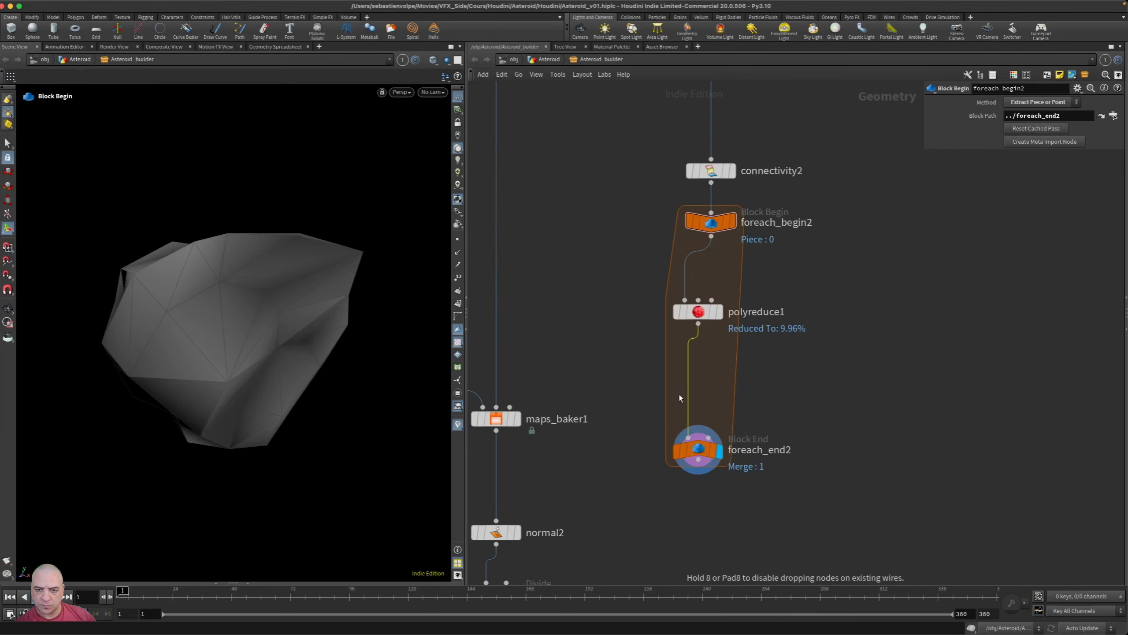
pyautogui.click(678, 394)
pyautogui.moveTo(680, 394); pyautogui.dragTo(692, 390)
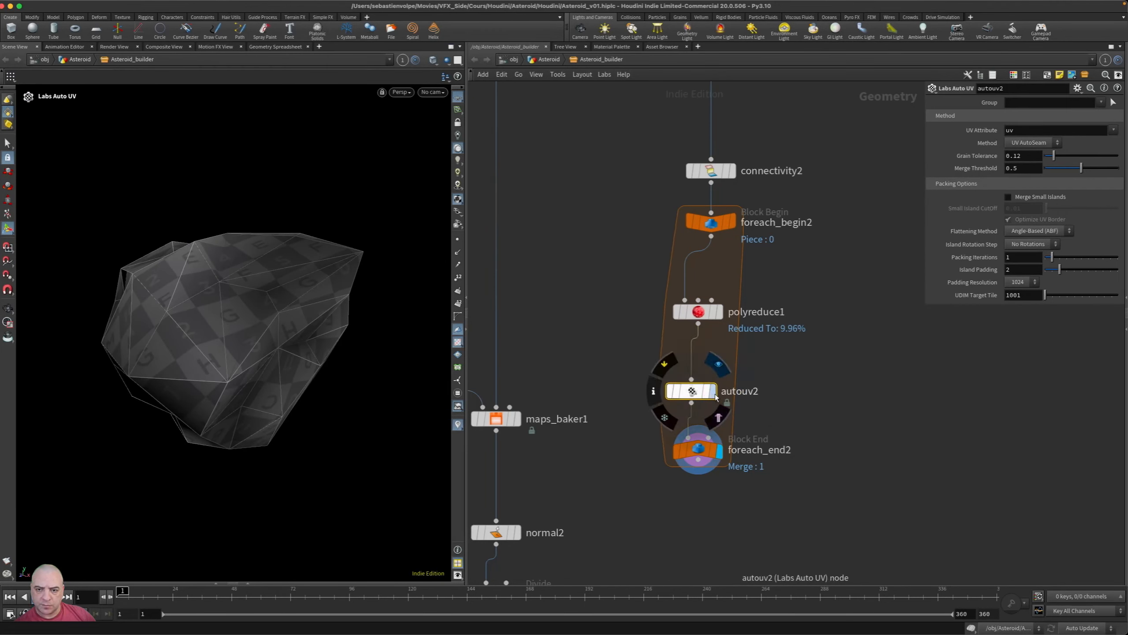
pyautogui.click(714, 393)
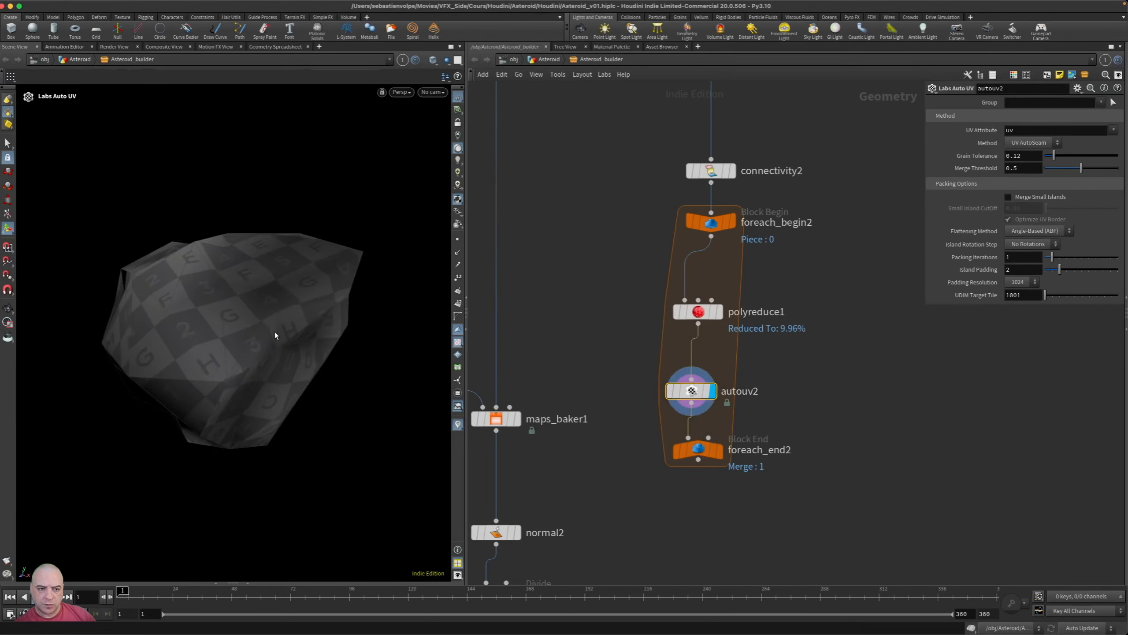
# Inspect the rock's unwrap in the UV view, display foreach_end2 and return to the perspective view.
pyautogui.hotkey('space', '5')
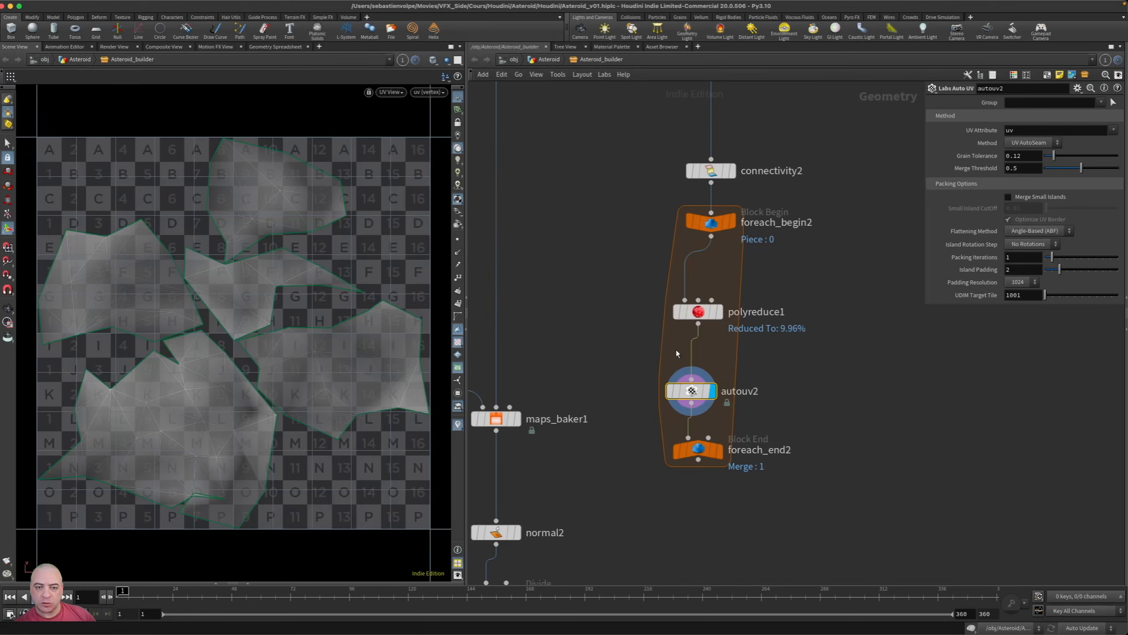
pyautogui.moveTo(789, 449); pyautogui.dragTo(787, 381, button='middle')
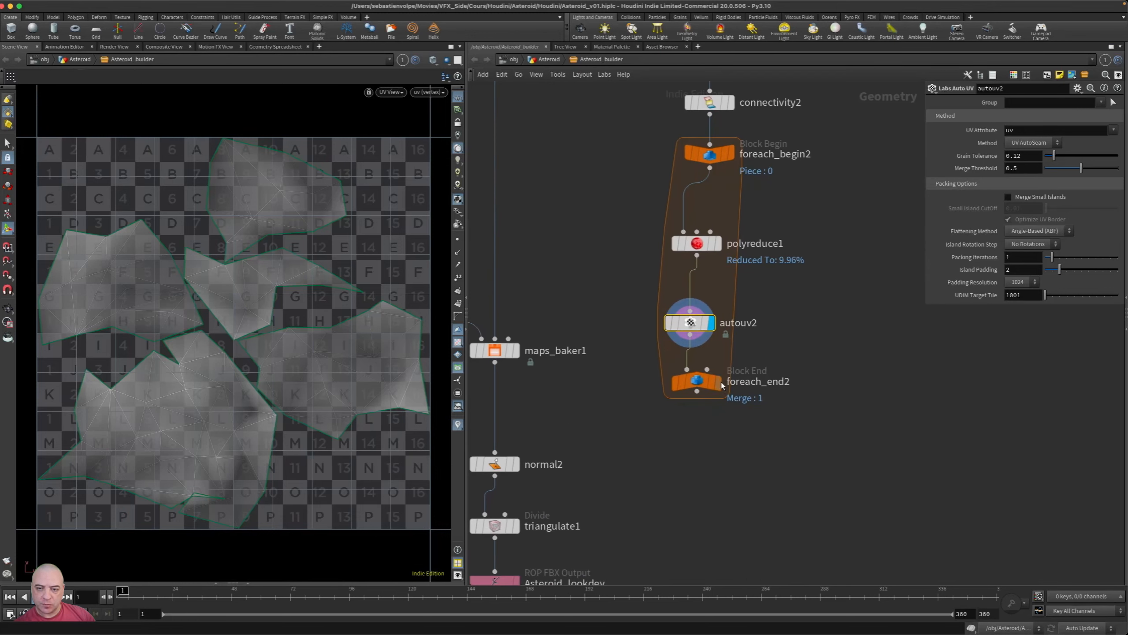
pyautogui.click(717, 383)
pyautogui.click(707, 384)
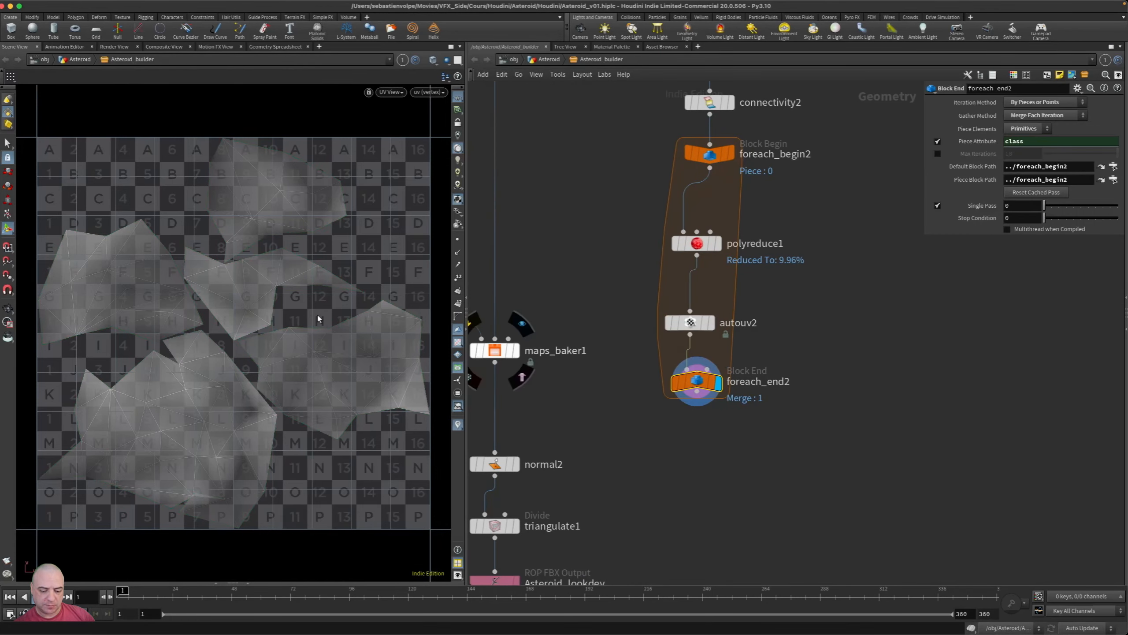
pyautogui.hotkey('space', '1')
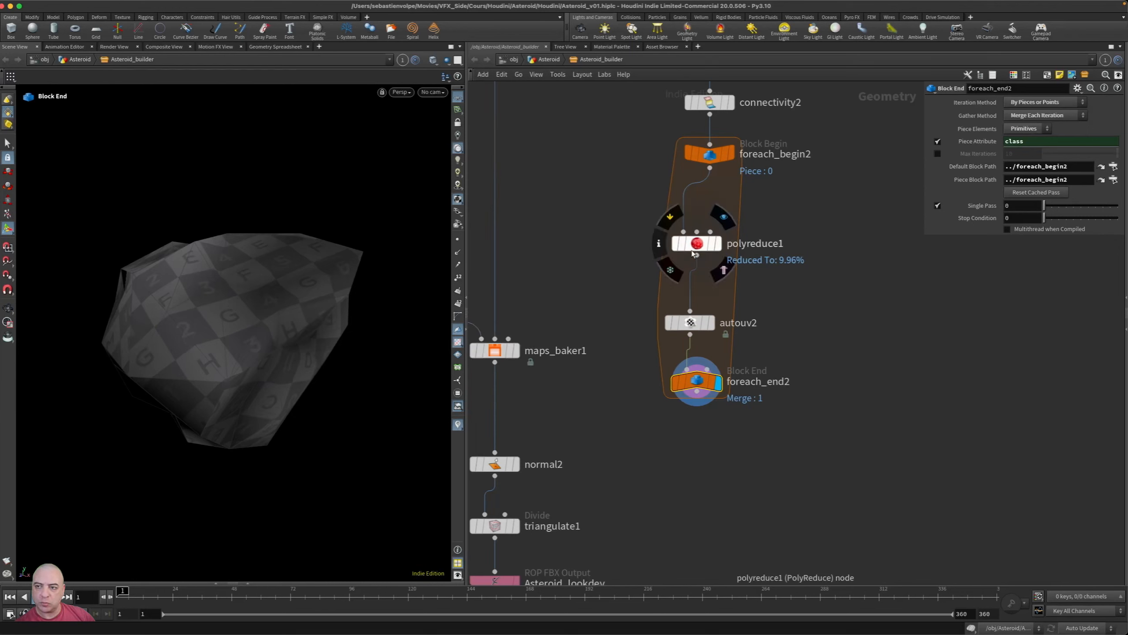
# Turn off Single Pass on foreach_end2 to process every rock, and check the rocks and their combined UVs.
pyautogui.click(938, 206)
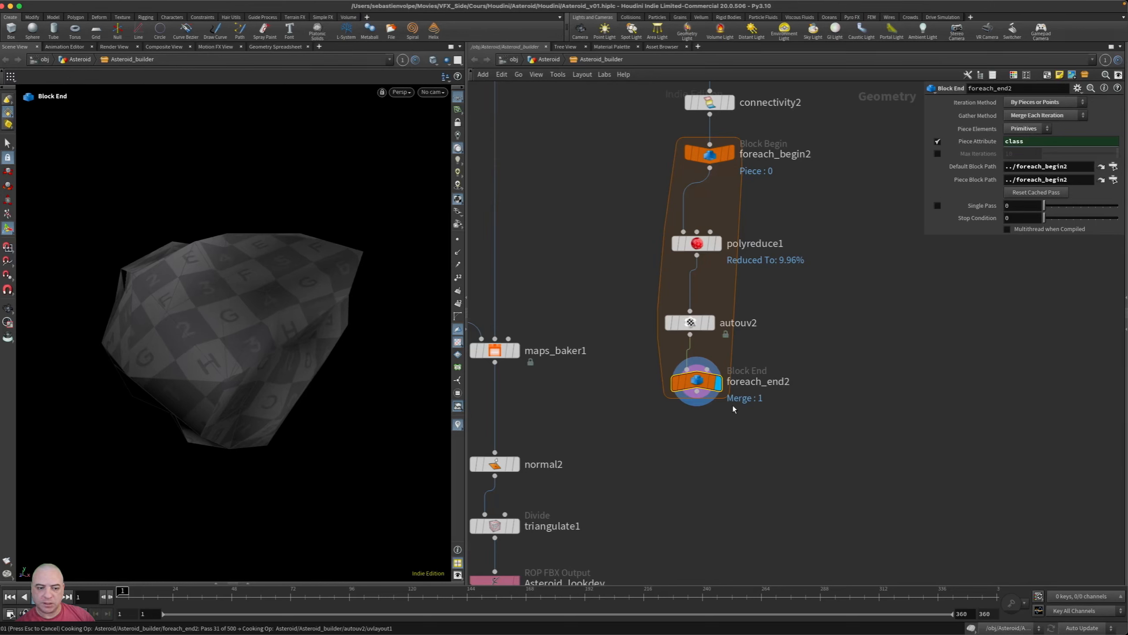
pyautogui.press('space')
pyautogui.moveTo(340, 301); pyautogui.dragTo(286, 392)
pyautogui.moveTo(323, 351); pyautogui.dragTo(151, 338, button='right')
pyautogui.moveTo(151, 338); pyautogui.dragTo(183, 299)
pyautogui.press('Return')
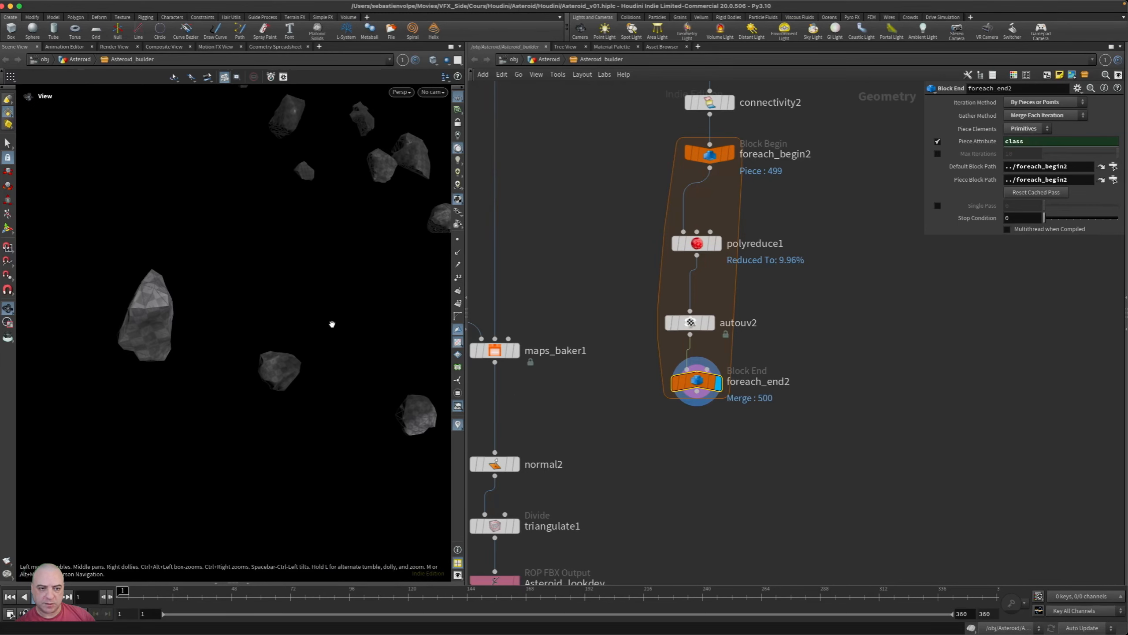
pyautogui.hotkey('space', '5')
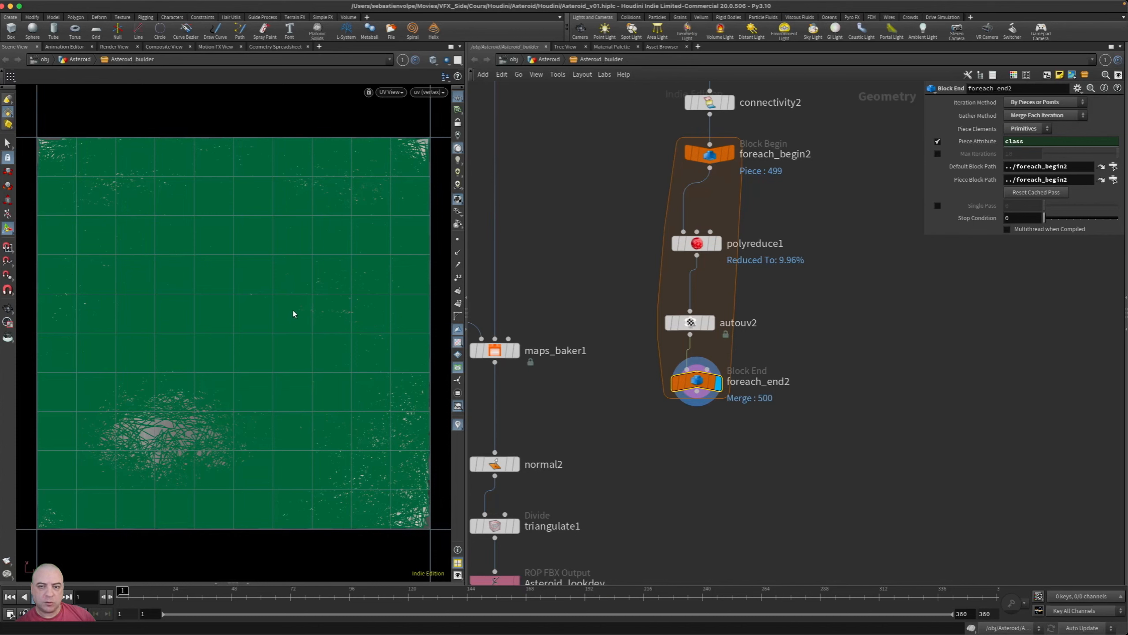
# Attach a UV Layout node to the output of foreach_end2 to pack all the rocks' UV islands.
pyautogui.scroll(-2, 733, 453)
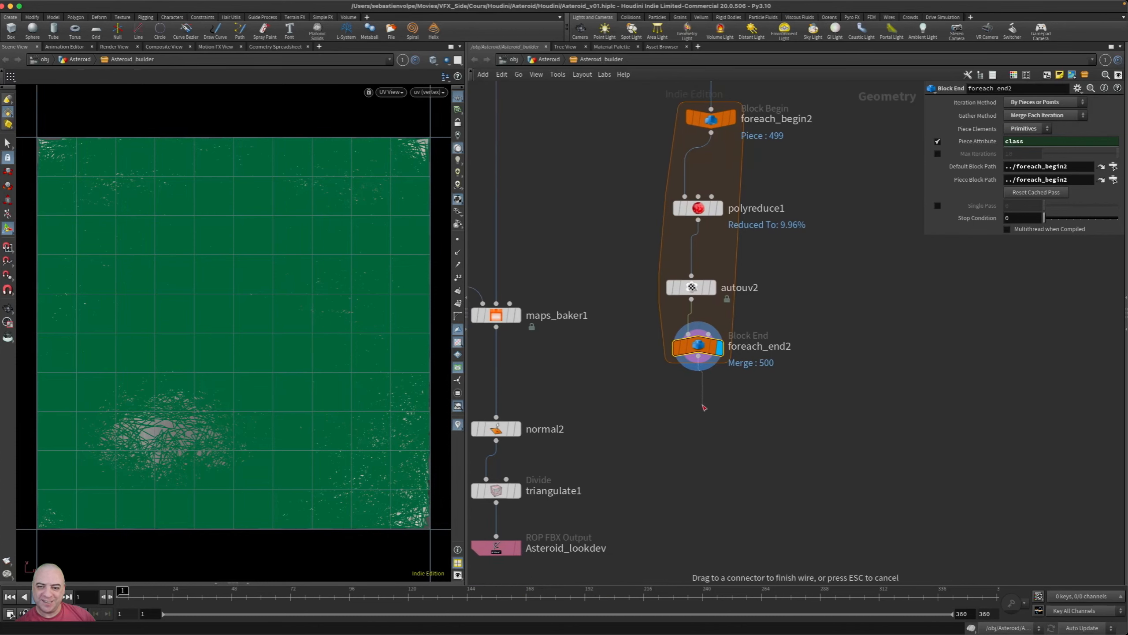
pyautogui.press('Tab')
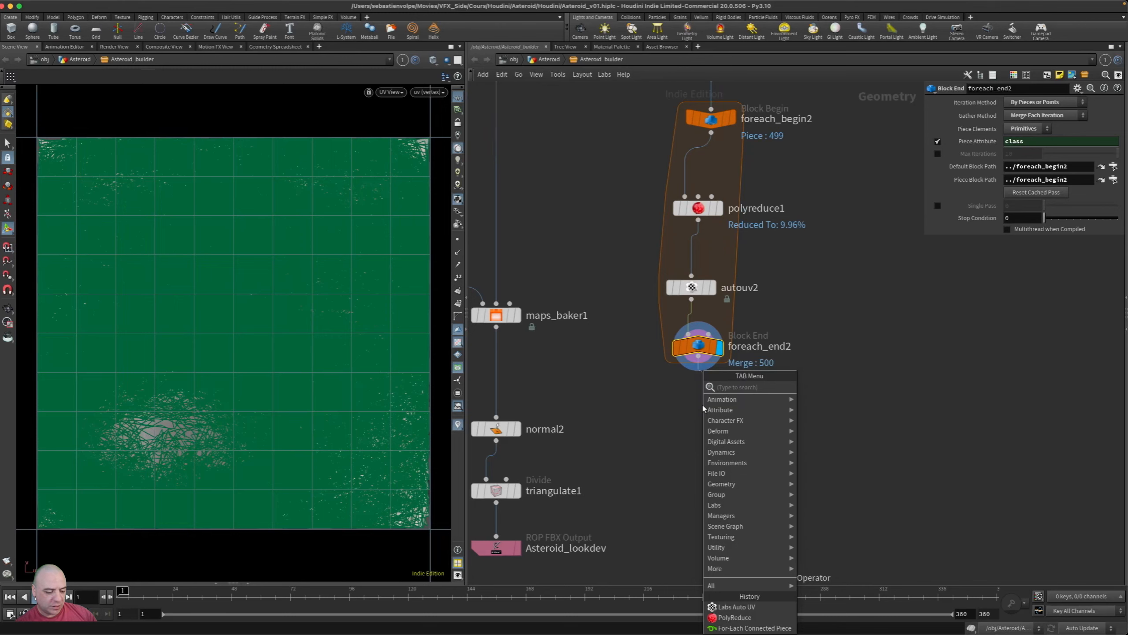
pyautogui.write('uvla')
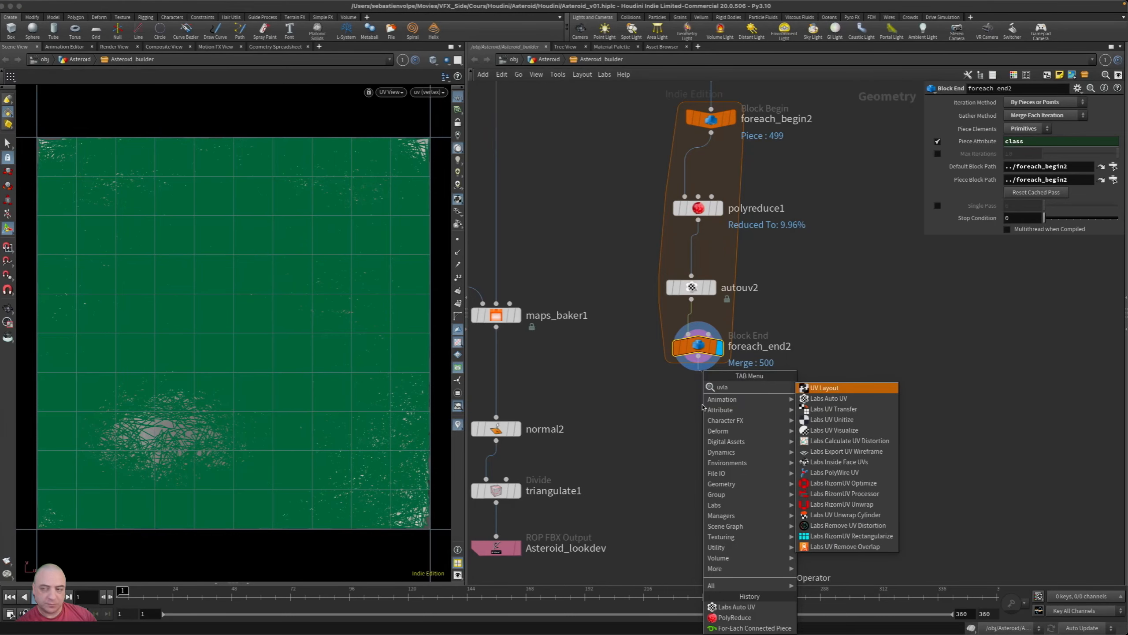
pyautogui.press('Return')
pyautogui.click(702, 405)
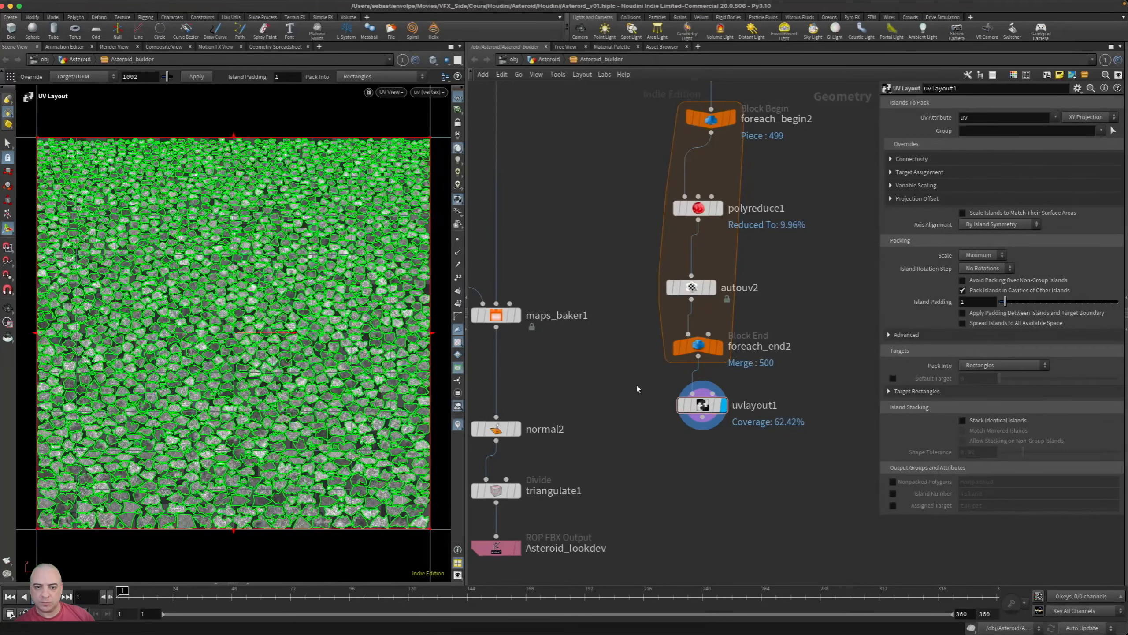
# Examine the packed UV islands up close and view the rocks in perspective.
pyautogui.press('Escape')
pyautogui.scroll(10, 276, 377)
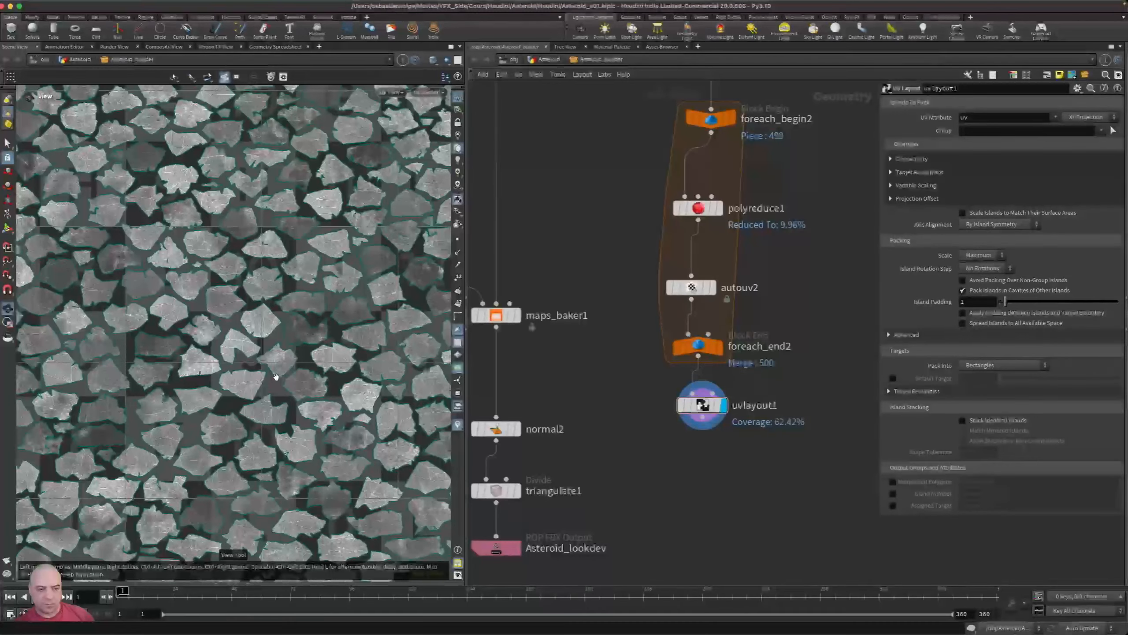
pyautogui.scroll(-10, 322, 371)
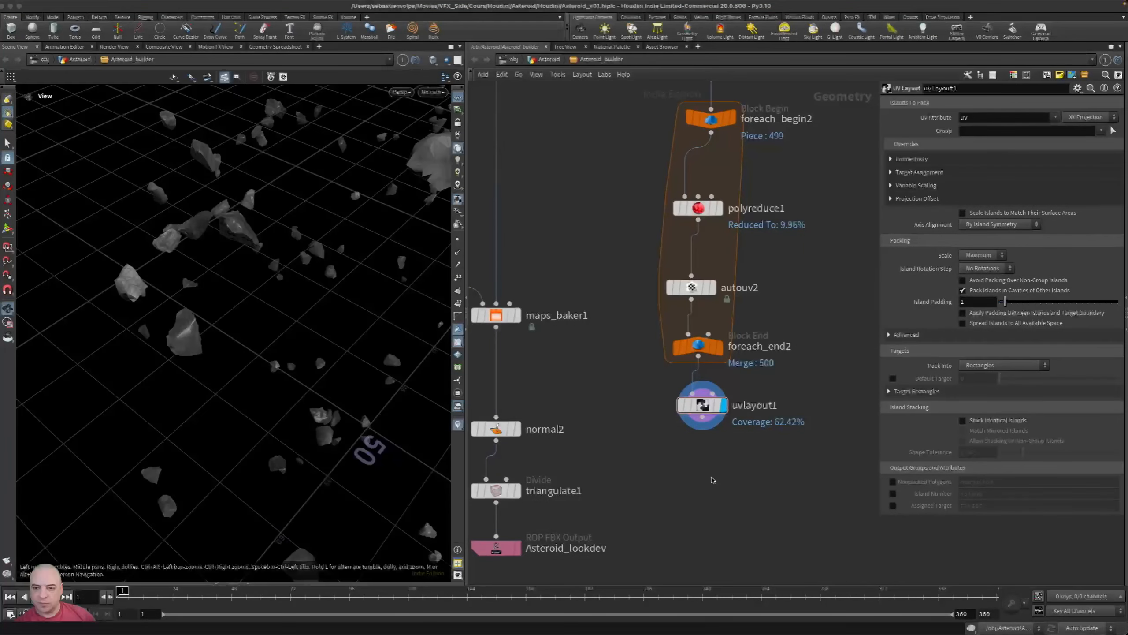
# Duplicate maps_baker1 and place the copy below and beside the uvlayout1 node in the rocks branch.
pyautogui.moveTo(714, 480)
pyautogui.mouseDown(button='middle')
pyautogui.moveTo(666, 500)
pyautogui.moveTo(703, 493)
pyautogui.mouseUp(button='middle')
pyautogui.scroll(-2, 666, 498)
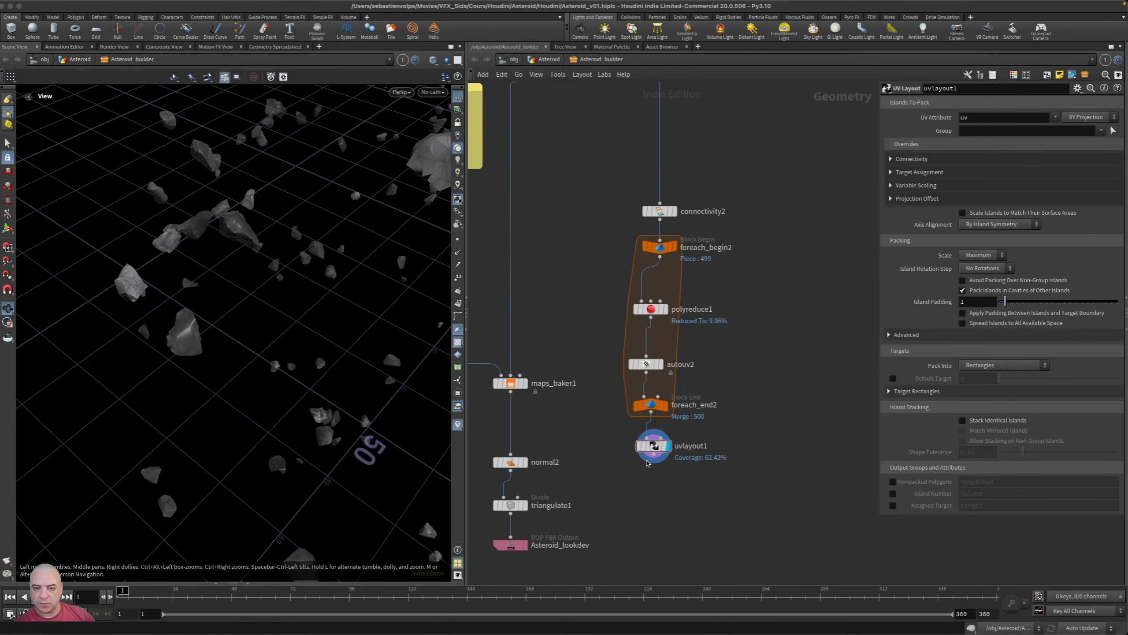
pyautogui.moveTo(544, 410); pyautogui.dragTo(615, 396, button='middle')
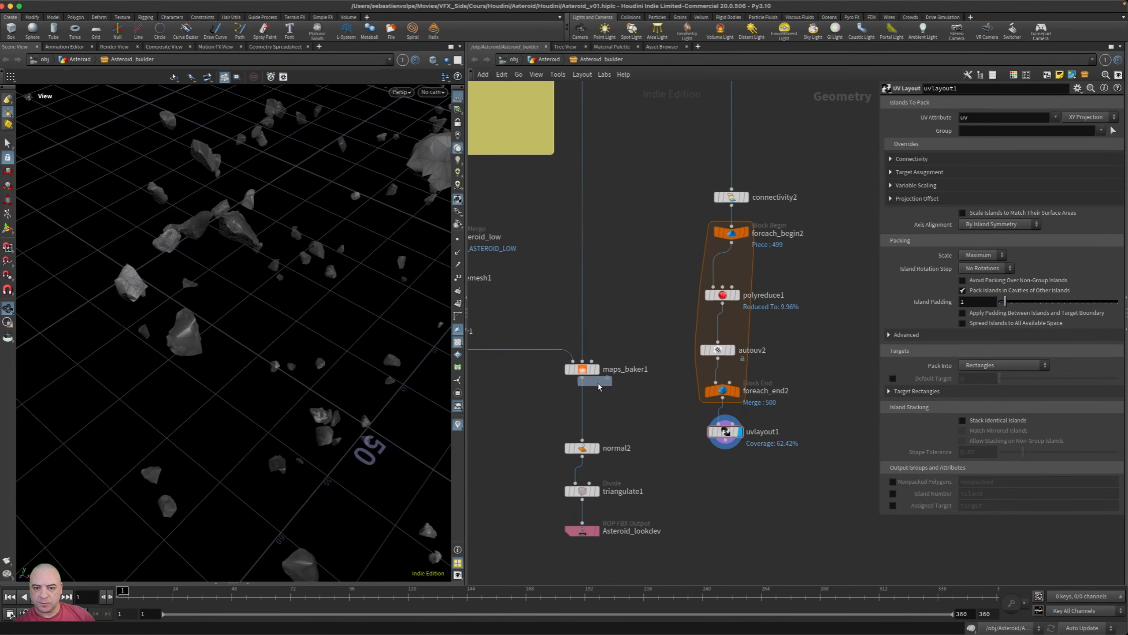
pyautogui.moveTo(759, 489); pyautogui.dragTo(613, 445, button='middle')
pyautogui.moveTo(660, 443); pyautogui.dragTo(686, 502)
# Connect uvlayout1 to the first input of maps_baker2 and Rocks_for_texture to its second, and display maps_baker2.
pyautogui.moveTo(740, 425); pyautogui.dragTo(734, 471, button='middle')
pyautogui.moveTo(734, 359); pyautogui.dragTo(734, 524, button='middle')
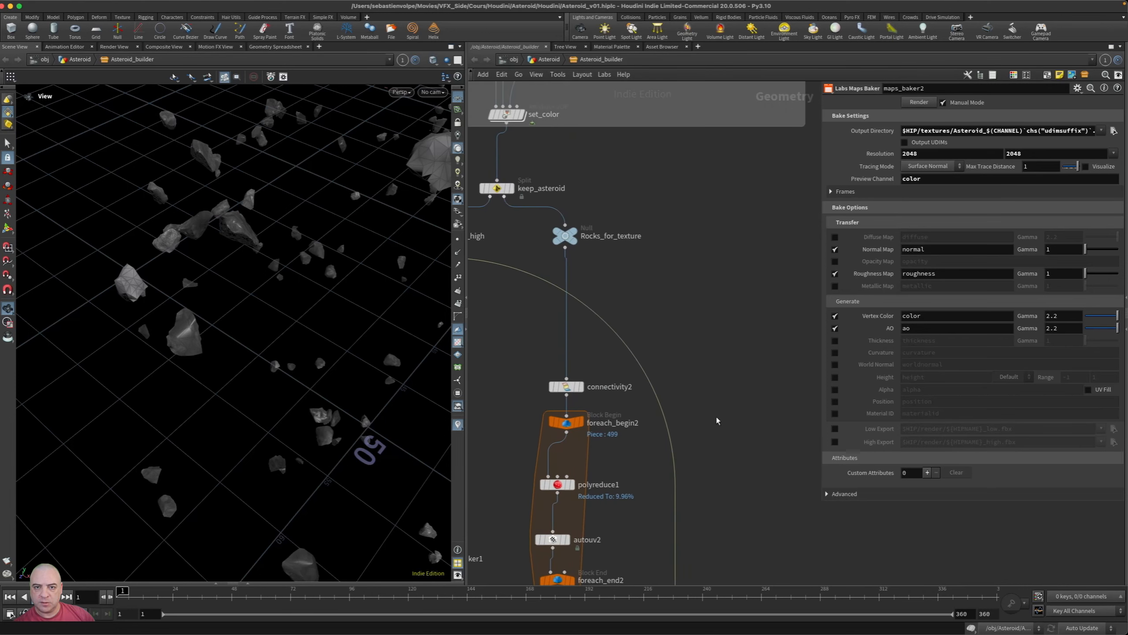
pyautogui.click(577, 304)
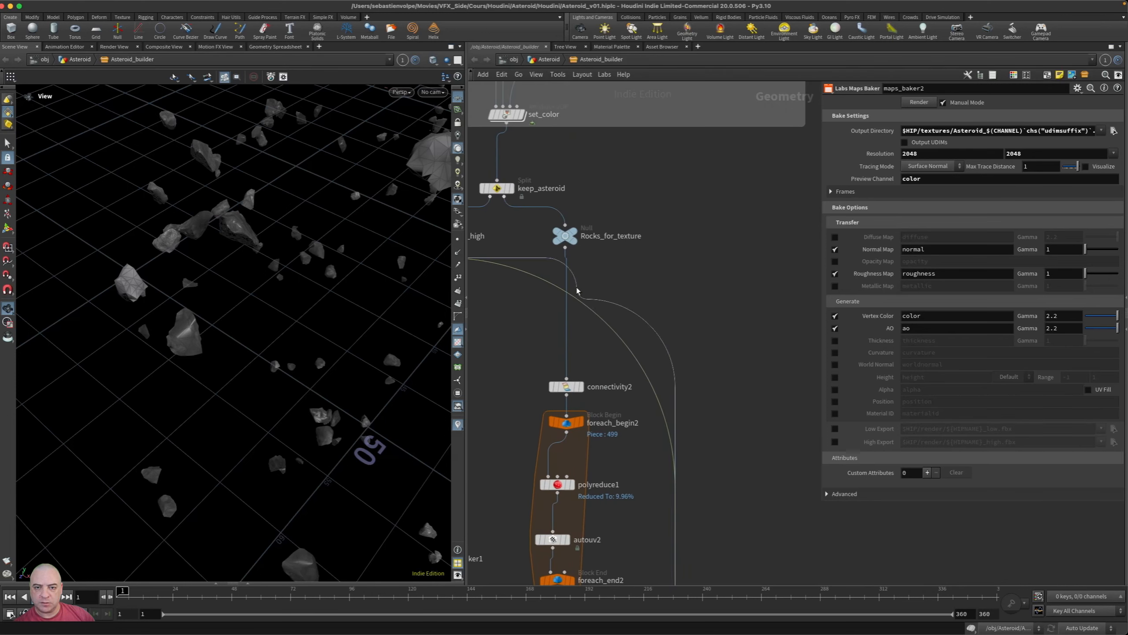
pyautogui.click(569, 252)
pyautogui.scroll(-10, 659, 341)
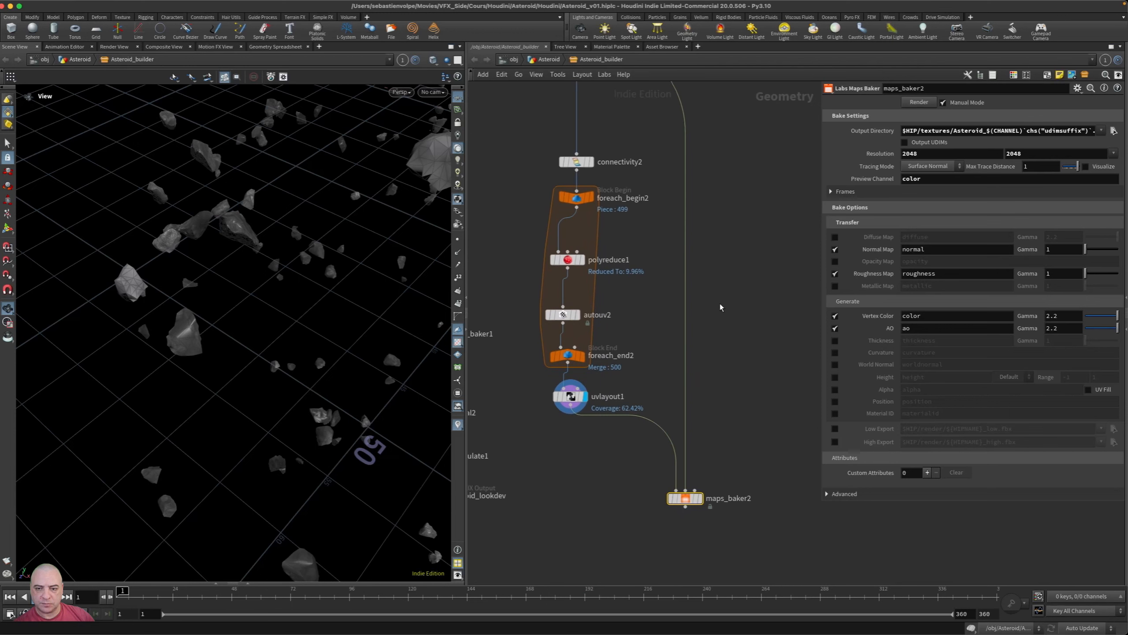
pyautogui.click(695, 448)
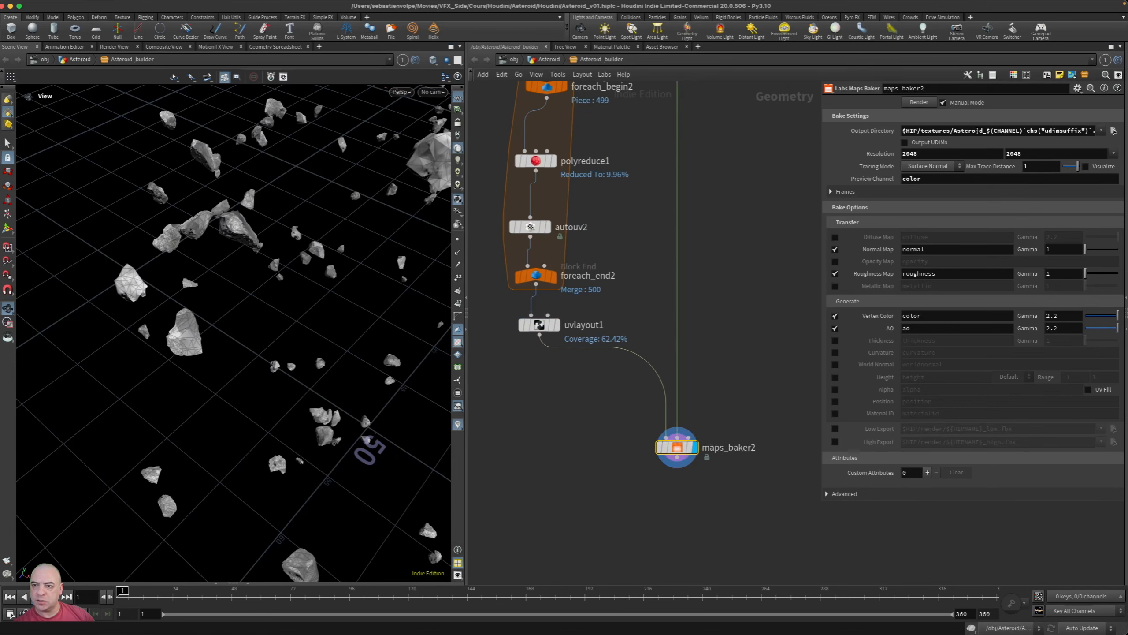
# Replace the Asteroid prefix with Rocks in the output path of maps_baker2.
pyautogui.moveTo(984, 131); pyautogui.dragTo(957, 133)
pyautogui.write('Ro')
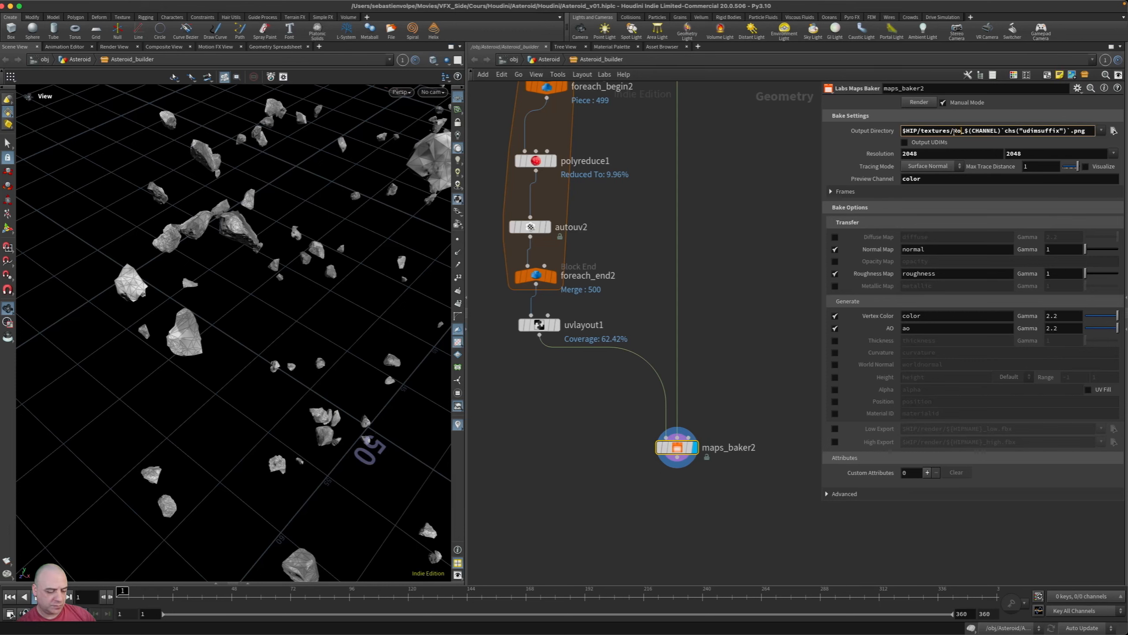
pyautogui.write('cks')
pyautogui.press('Return')
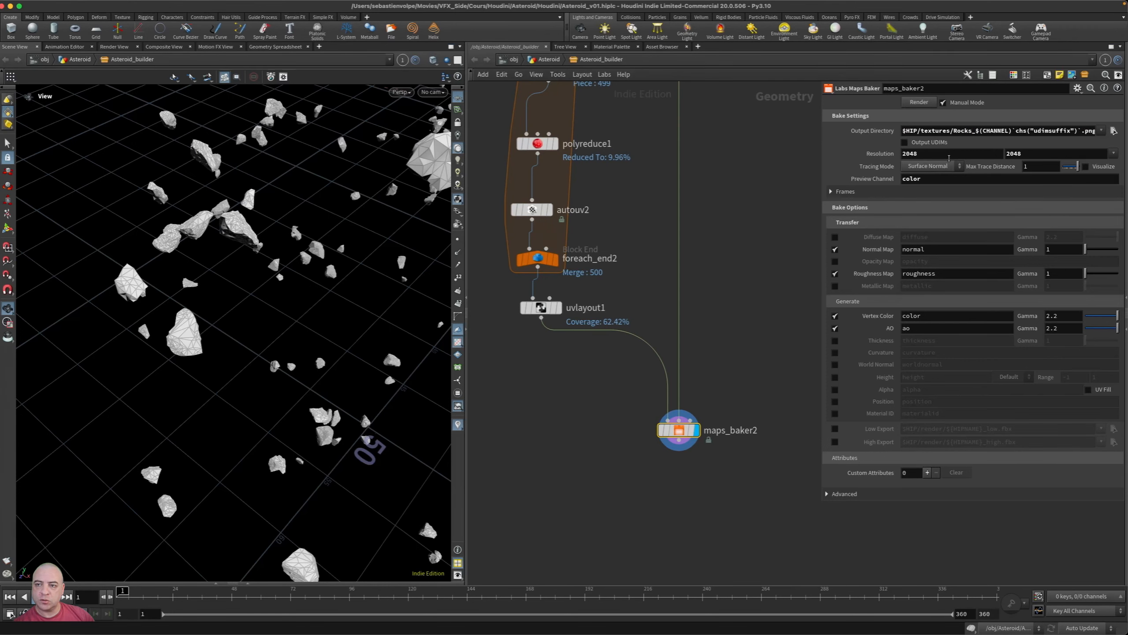
# Set the bake resolution of maps_baker2 to 256 x 256 and render the rock maps.
pyautogui.click(1114, 153)
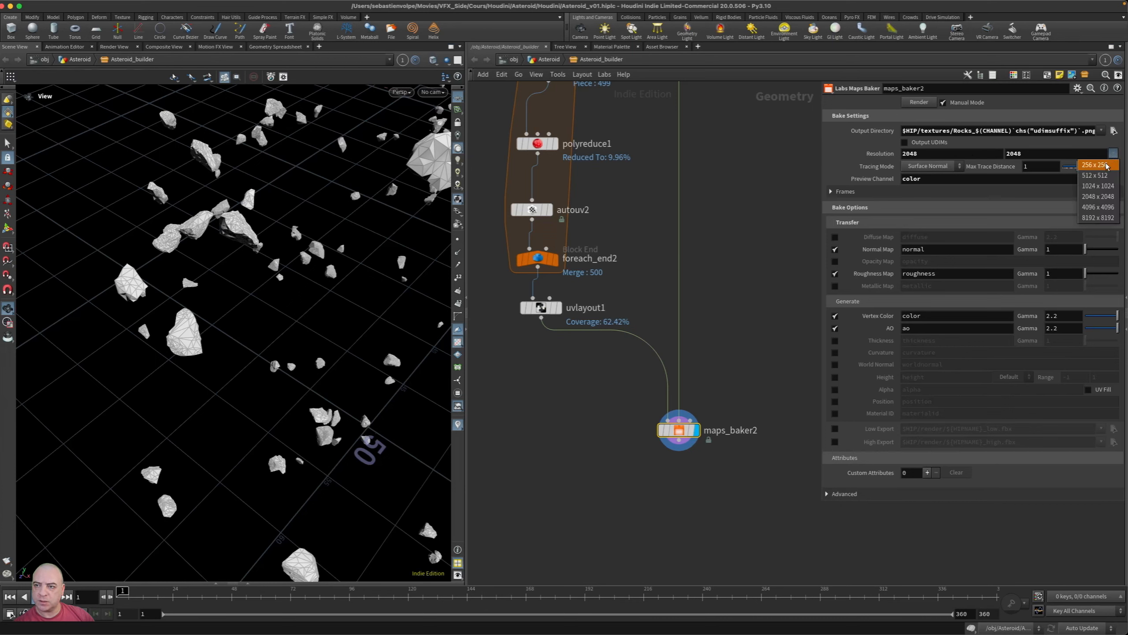
pyautogui.click(1107, 165)
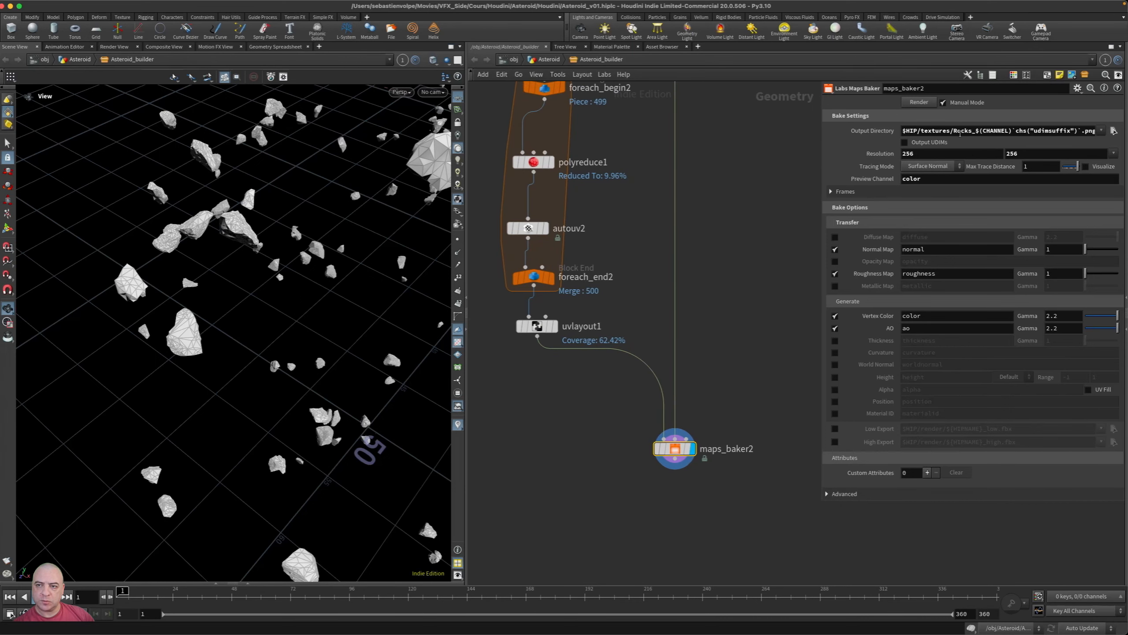
pyautogui.click(919, 103)
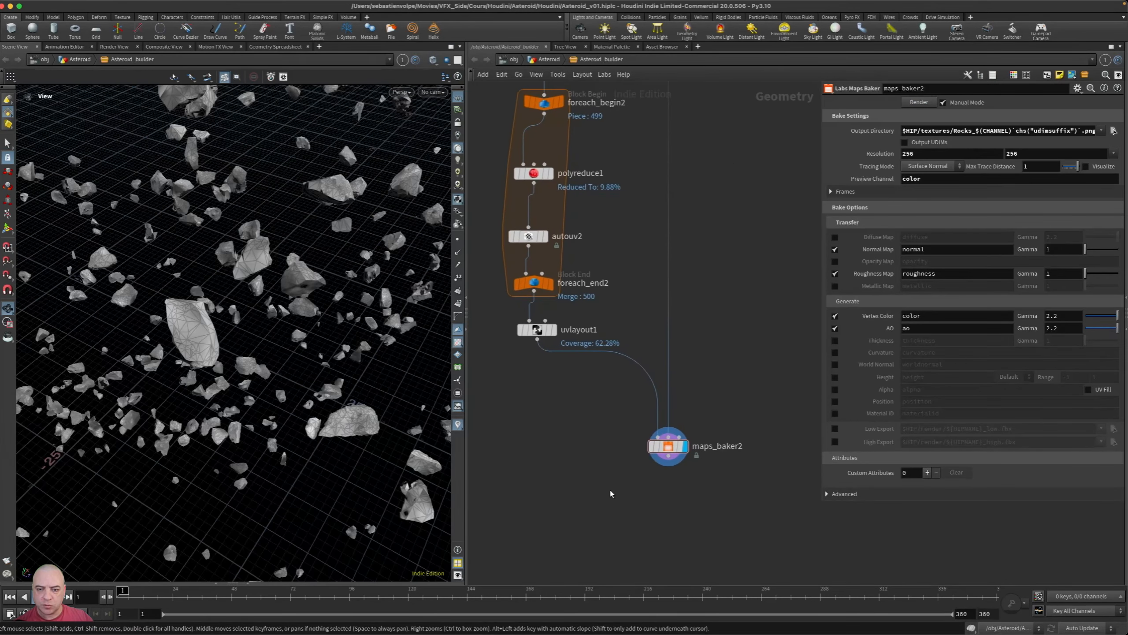
# Add a Null node named OUT_ROCKS to the output of maps_baker2 and display it.
pyautogui.press('Tab')
pyautogui.write('null')
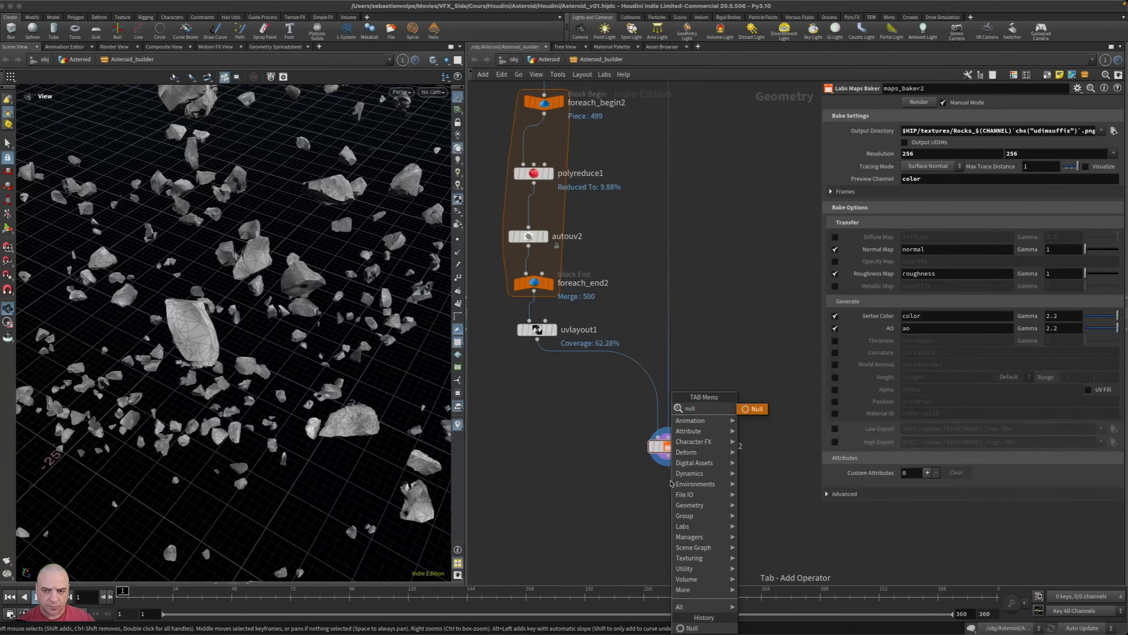
pyautogui.press('Return')
pyautogui.click(671, 488)
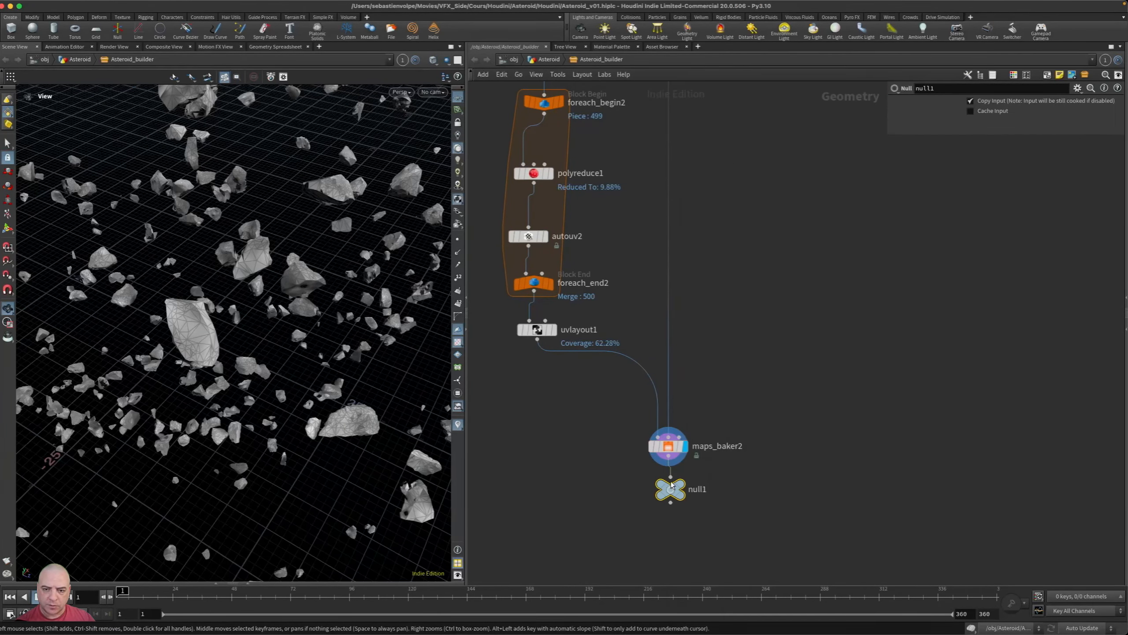
pyautogui.write('OUT')
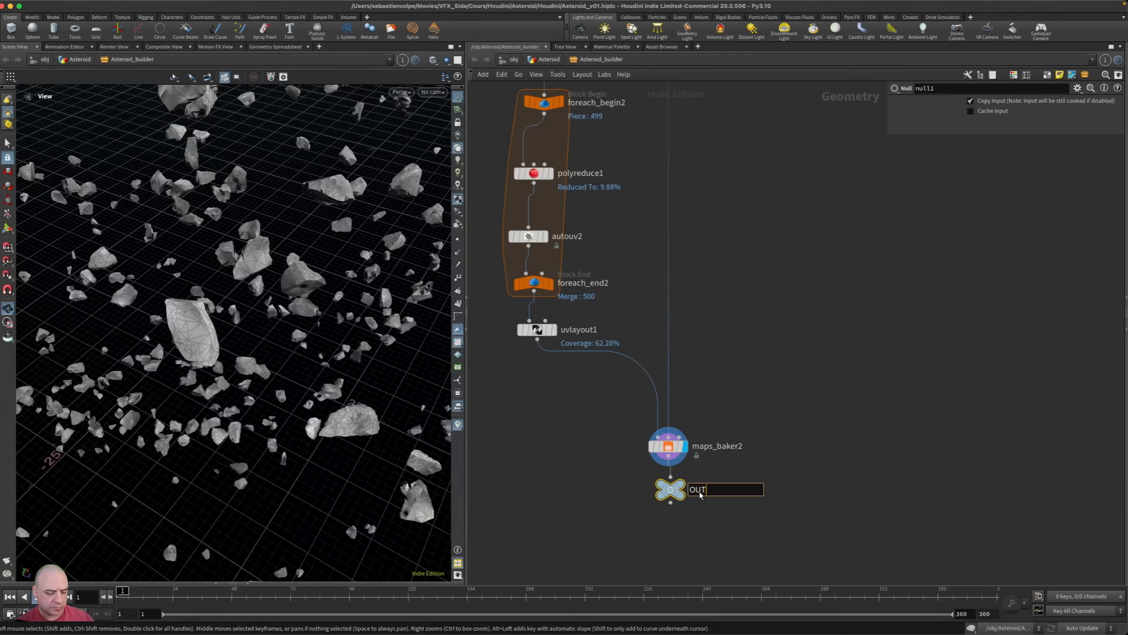
pyautogui.write('_ROc')
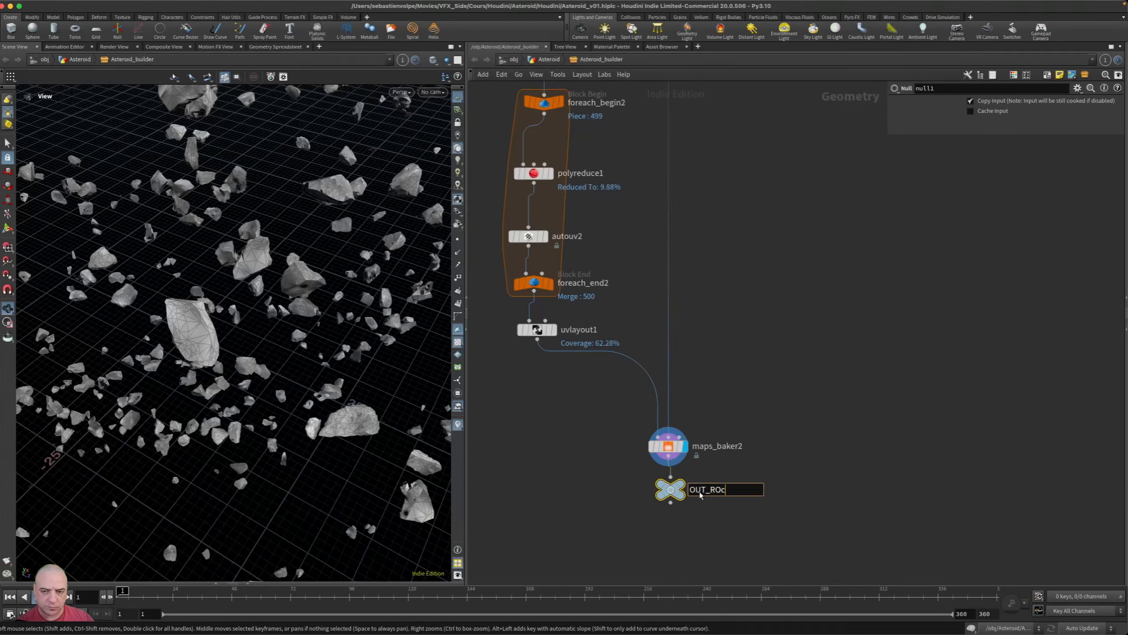
pyautogui.write('KS')
pyautogui.press('Return')
pyautogui.click(693, 491)
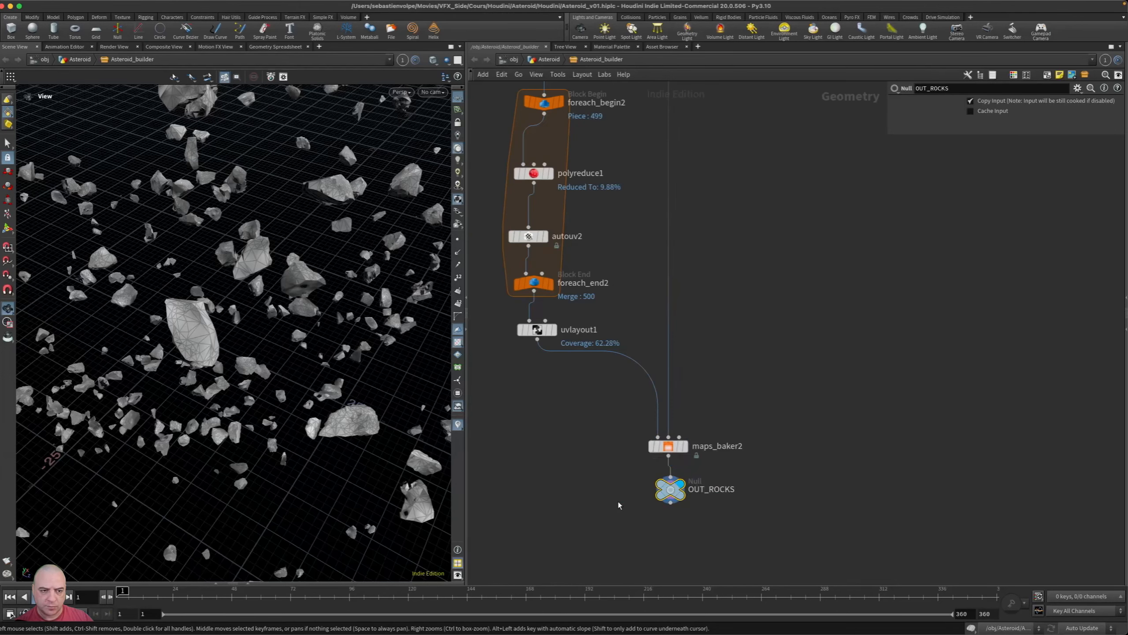
# Move the Asteroid_lookdev FBX output node down to leave a gap beneath triangulate1, and display triangulate1.
pyautogui.scroll(-5, 611, 502)
pyautogui.moveTo(600, 504); pyautogui.dragTo(660, 497, button='middle')
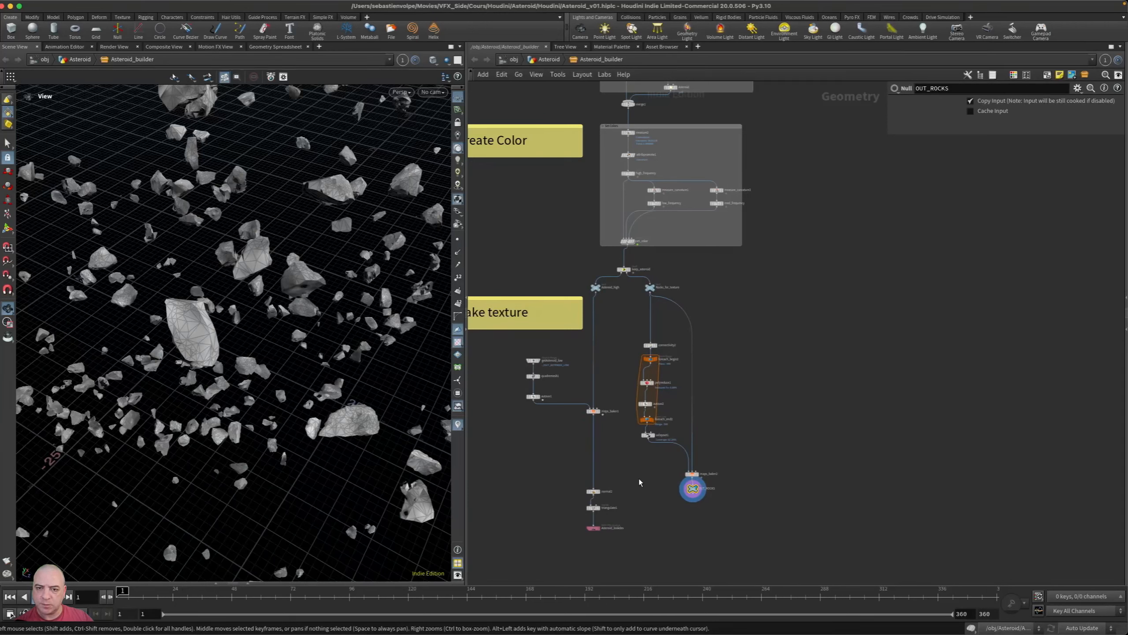
pyautogui.moveTo(639, 478); pyautogui.dragTo(707, 370, button='middle')
pyautogui.scroll(3, 646, 534)
pyautogui.scroll(3, 654, 452)
pyautogui.scroll(2, 681, 383)
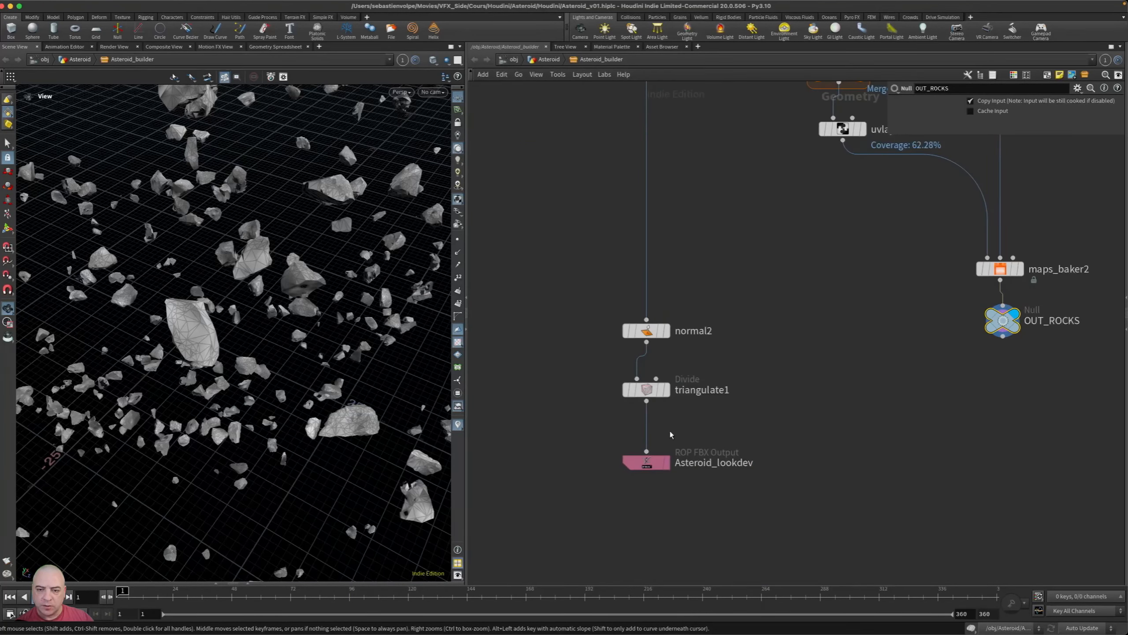
pyautogui.moveTo(649, 464); pyautogui.dragTo(650, 509)
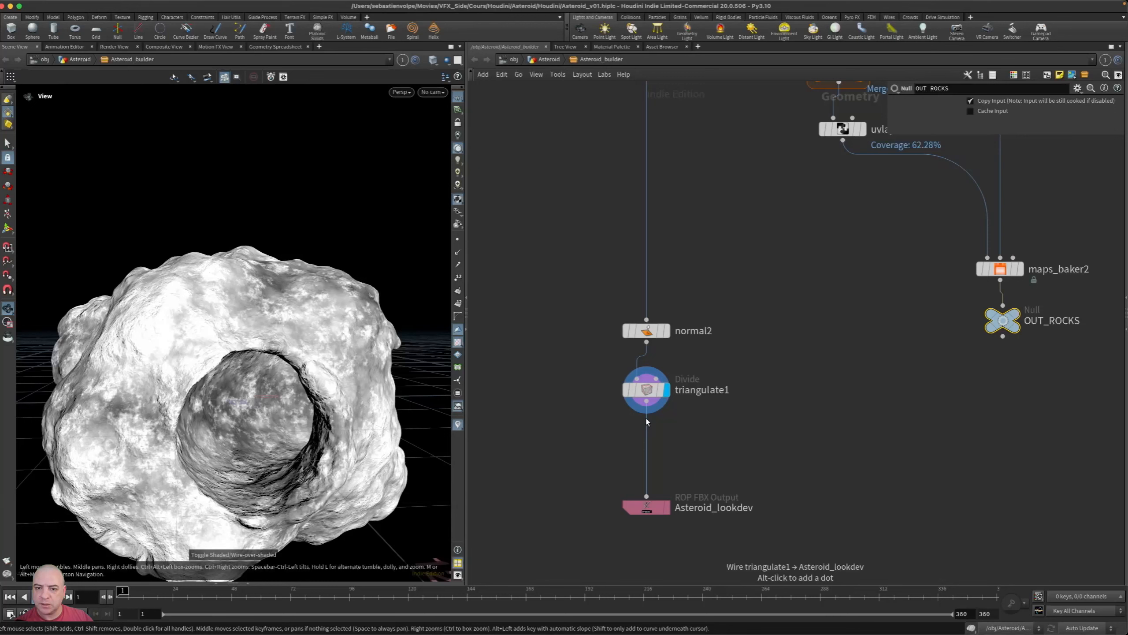
# Check the point, primitive and vertex attributes in the node info of triangulate1.
pyautogui.moveTo(616, 391)
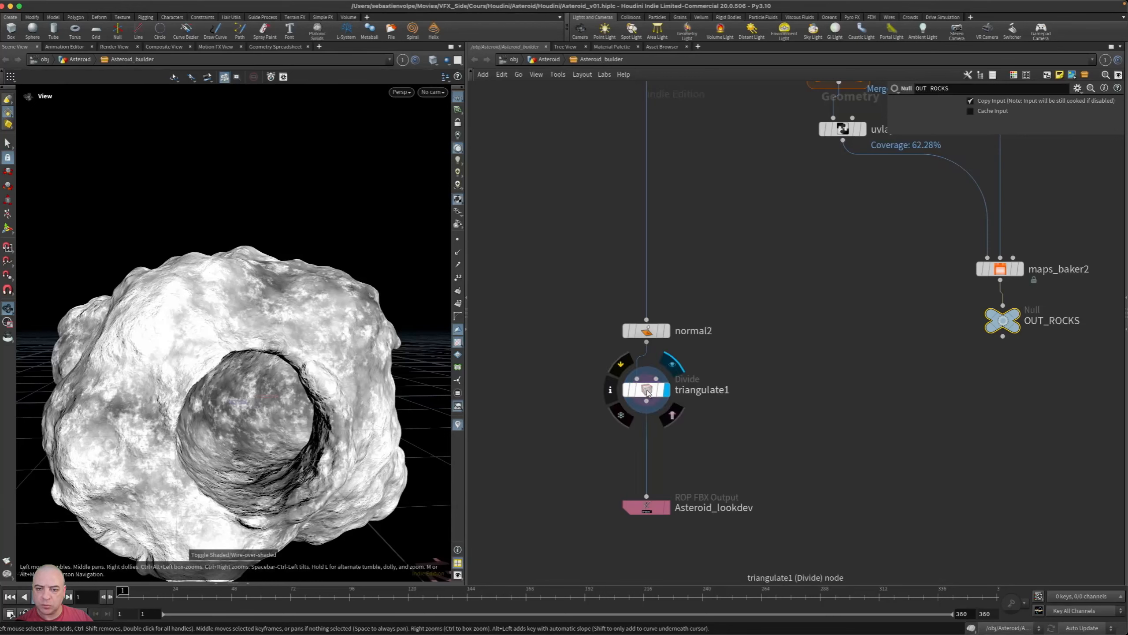
pyautogui.click(611, 390)
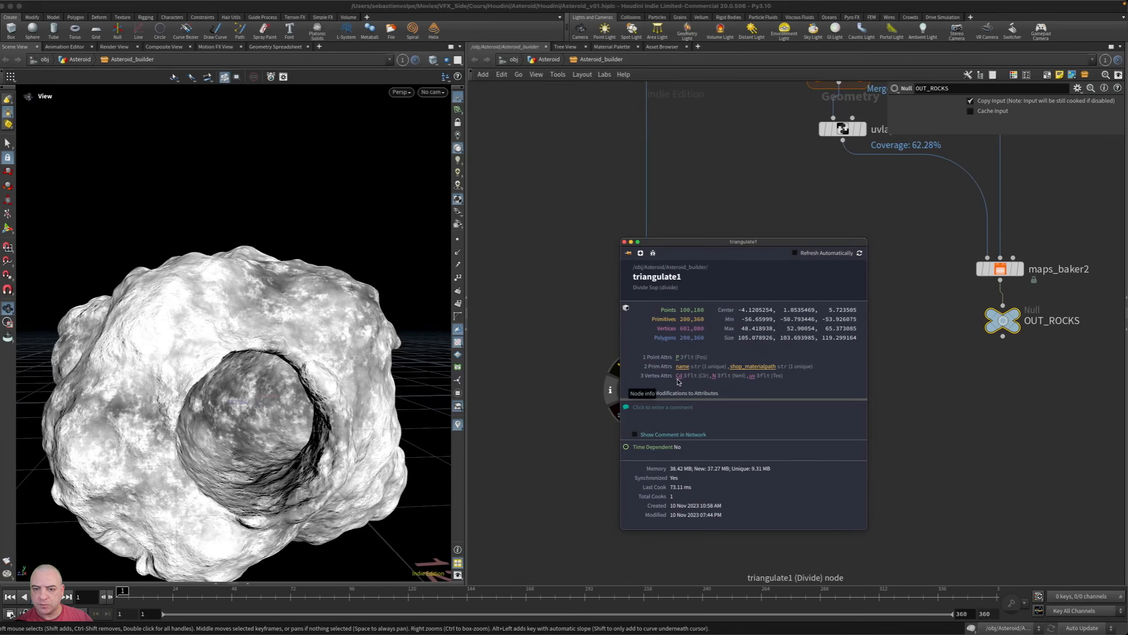
pyautogui.click(586, 399)
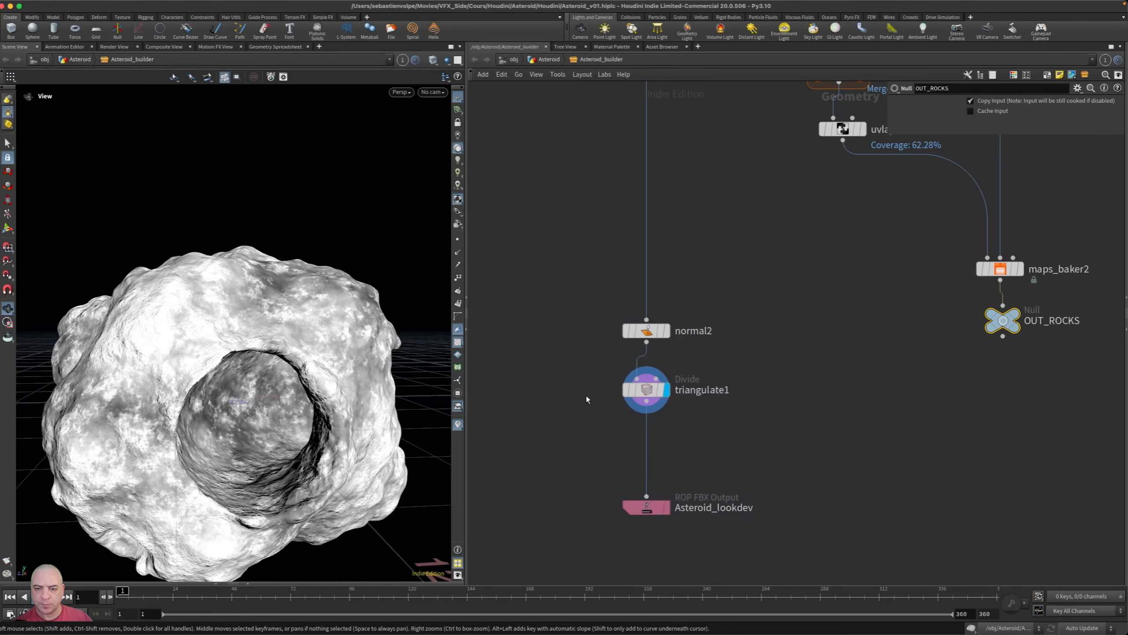
# Insert an Attribute Delete node between triangulate1 and Asteroid_lookdev and display it.
pyautogui.moveTo(764, 468); pyautogui.dragTo(766, 452, button='middle')
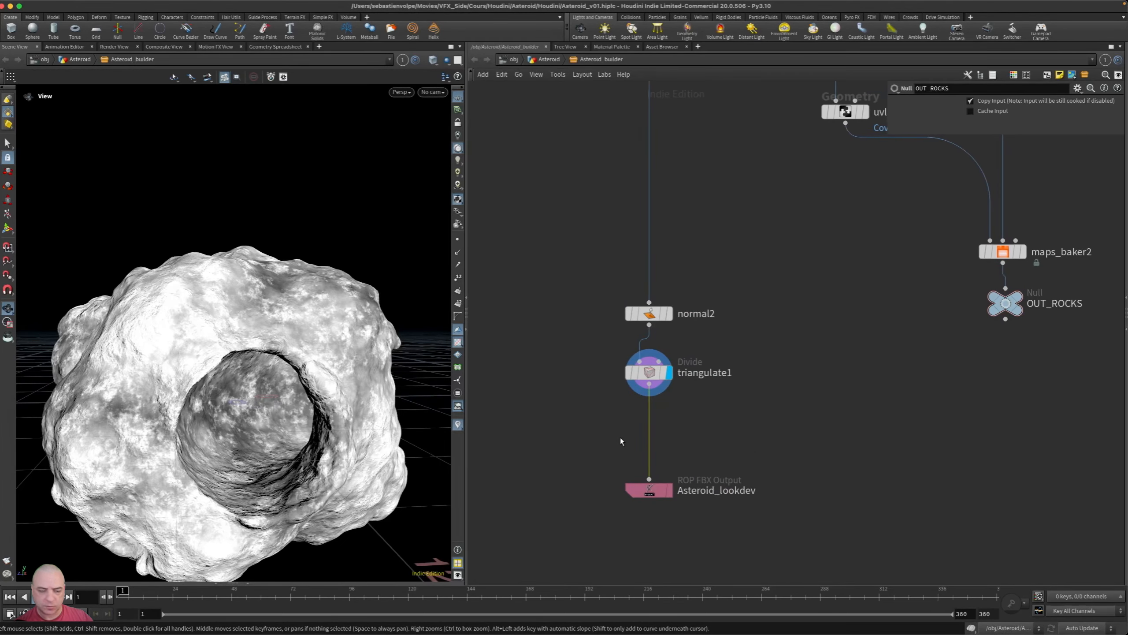
pyautogui.press('Tab')
pyautogui.write('attdel')
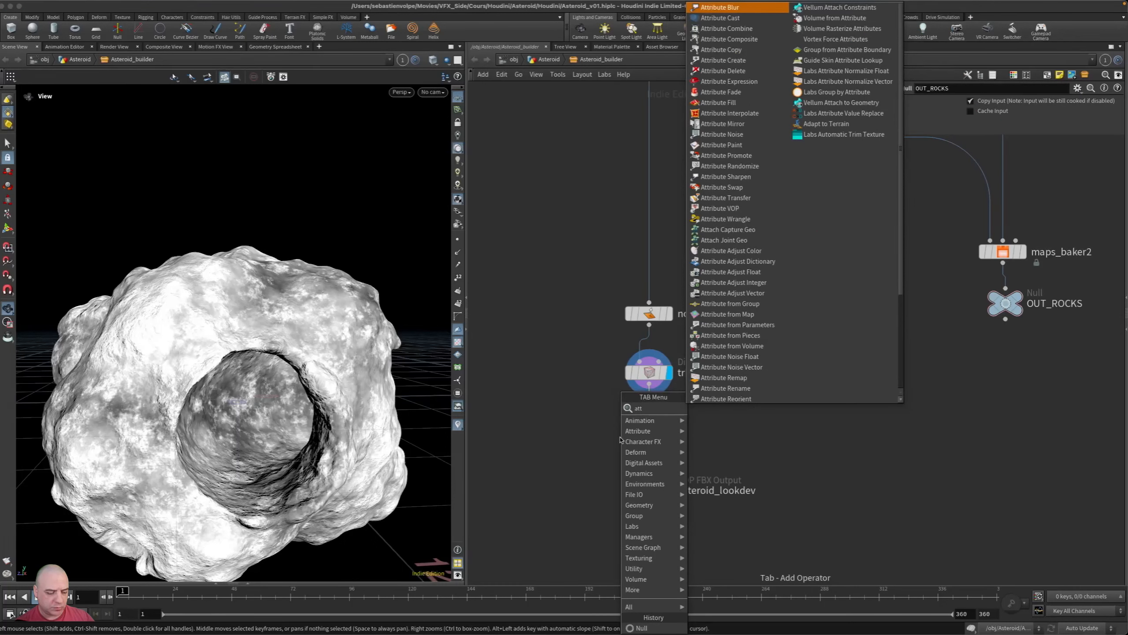
pyautogui.press('Return')
pyautogui.click(620, 440)
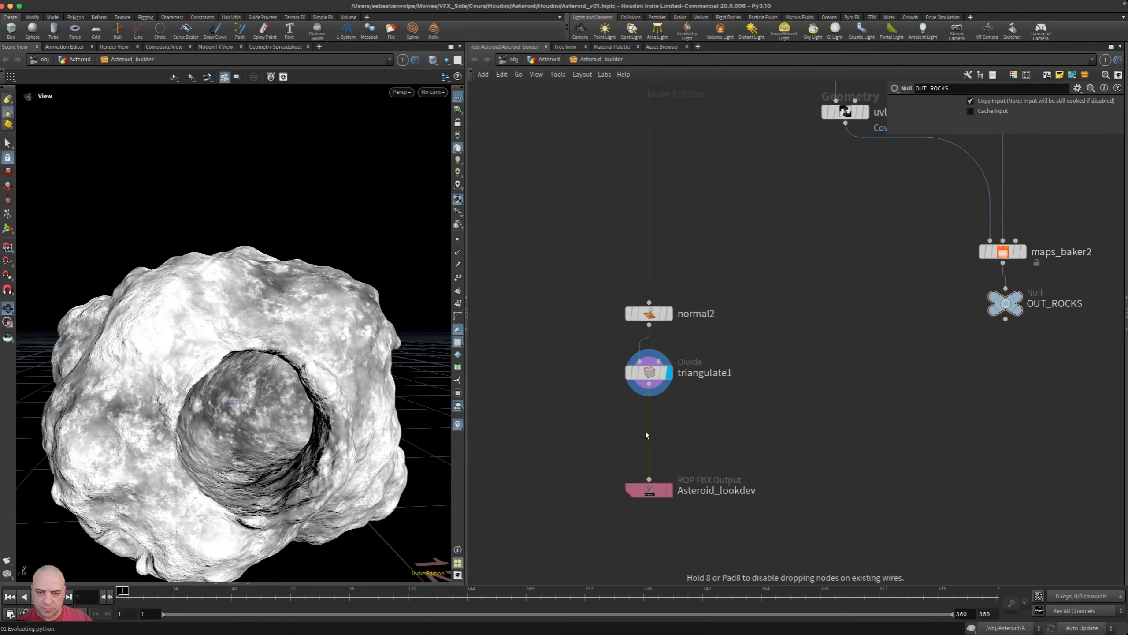
pyautogui.moveTo(655, 442); pyautogui.dragTo(655, 462)
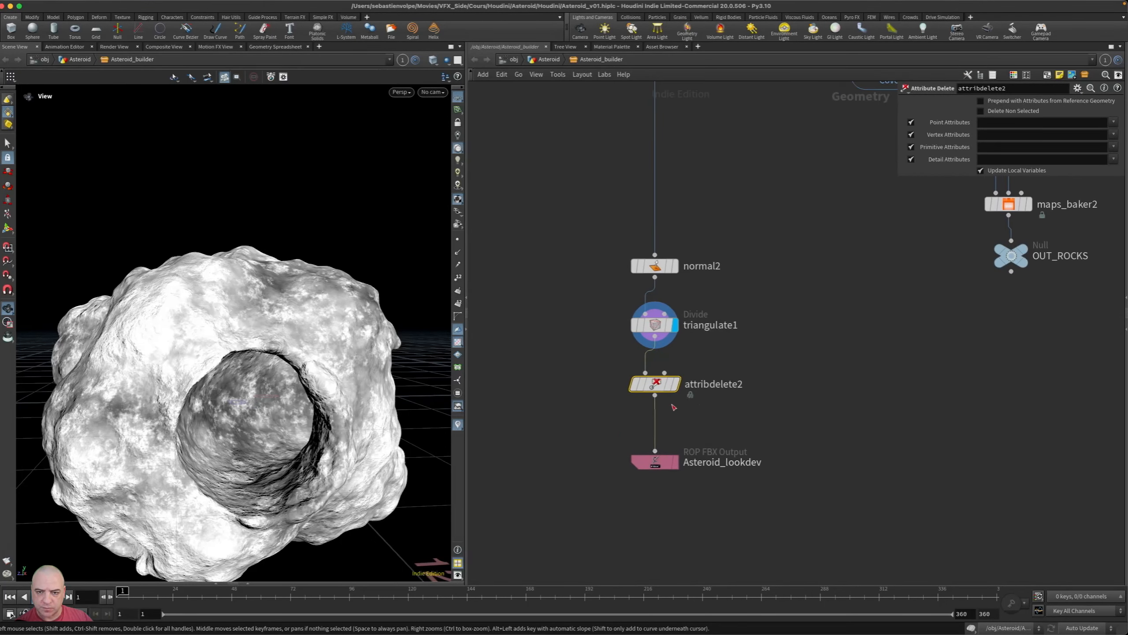
pyautogui.click(675, 384)
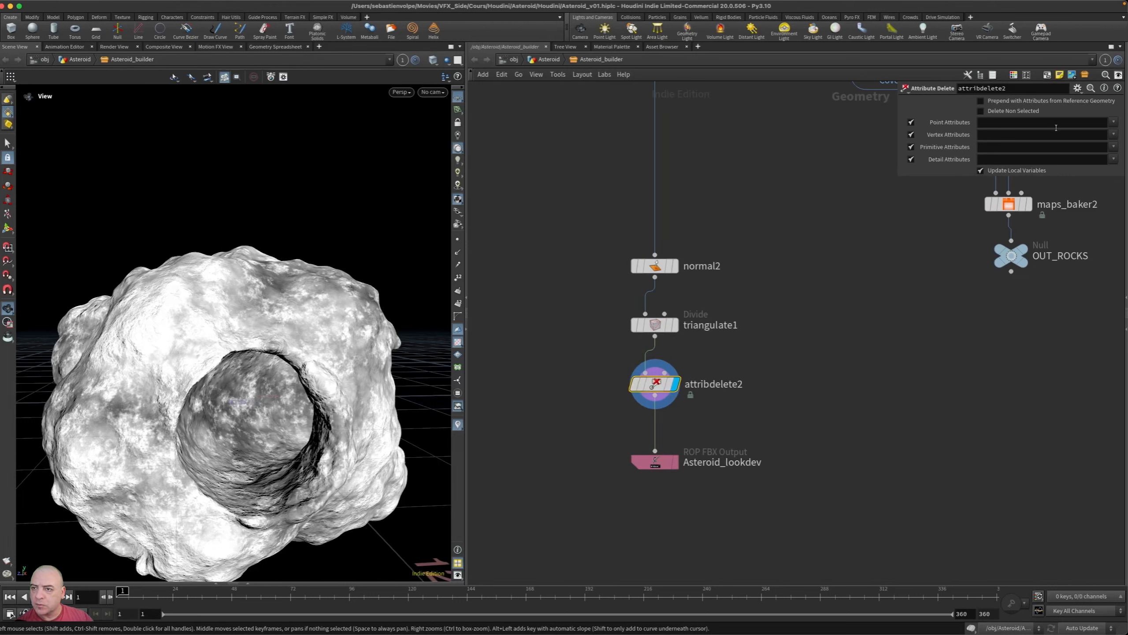
# Choose the color attribute Cd as the vertex attribute for attribdelete2 to remove.
pyautogui.click(1114, 123)
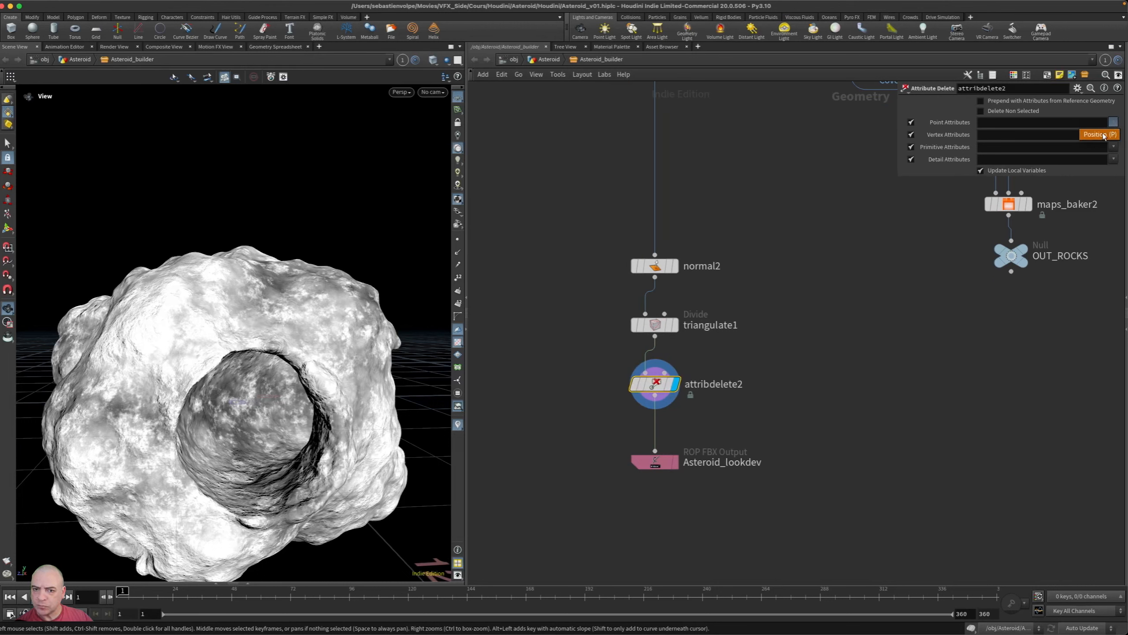
pyautogui.click(1048, 132)
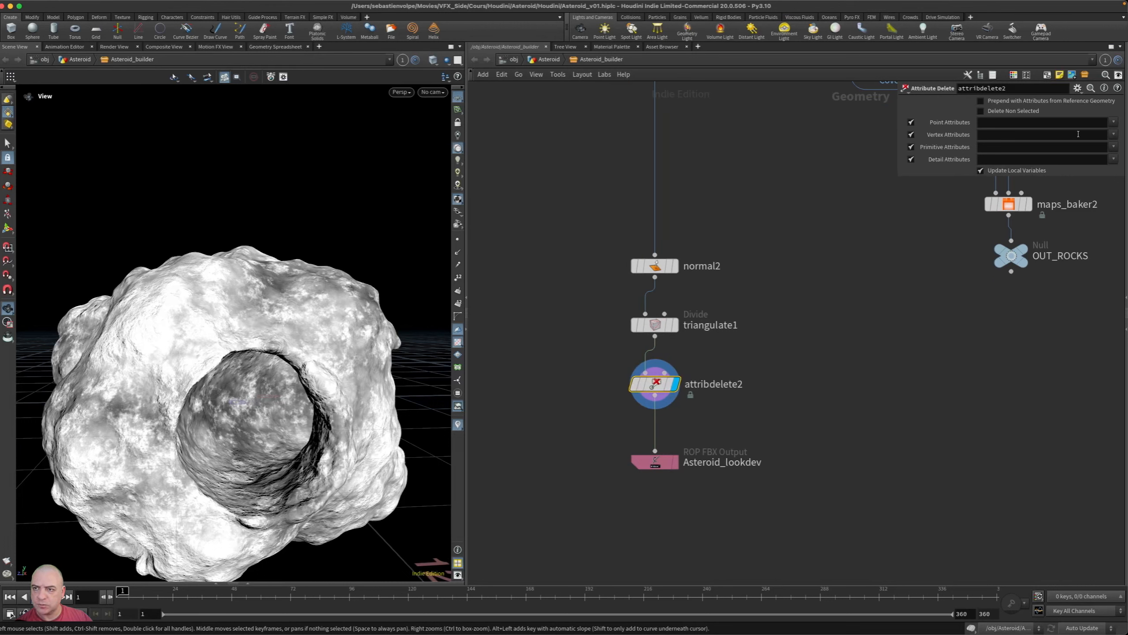
pyautogui.click(1114, 134)
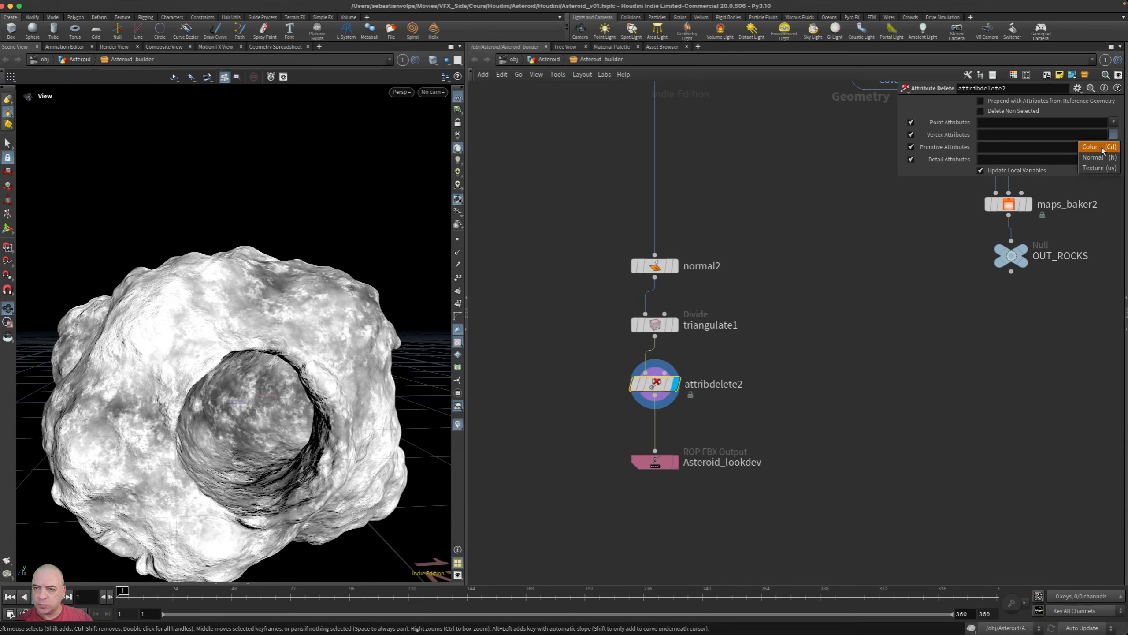
pyautogui.click(1104, 148)
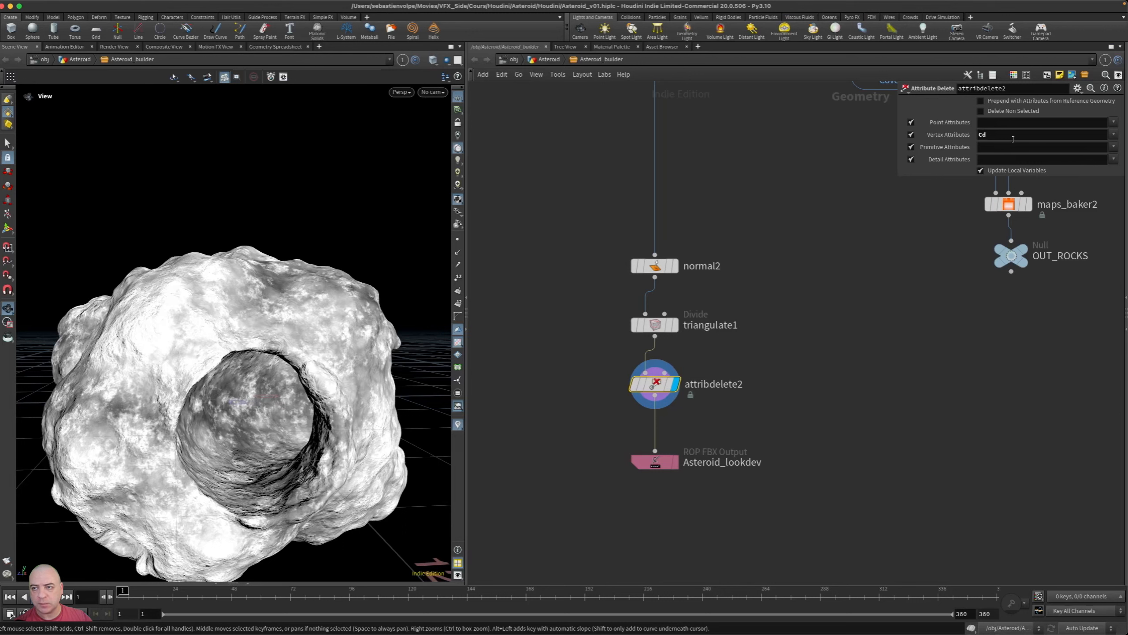
pyautogui.click(1113, 135)
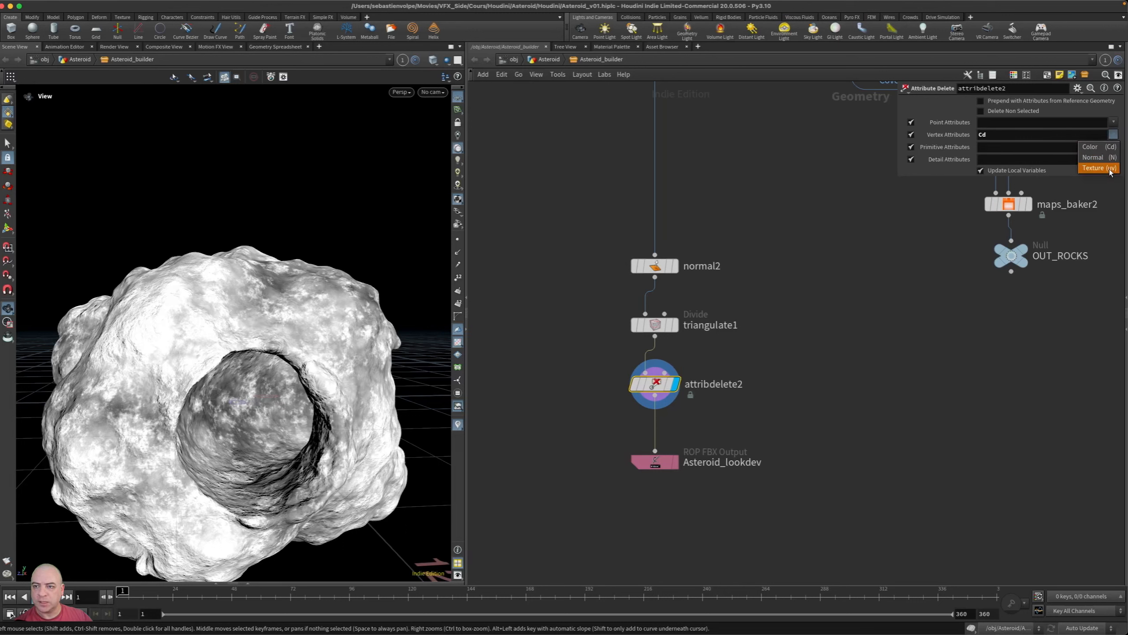
pyautogui.click(953, 186)
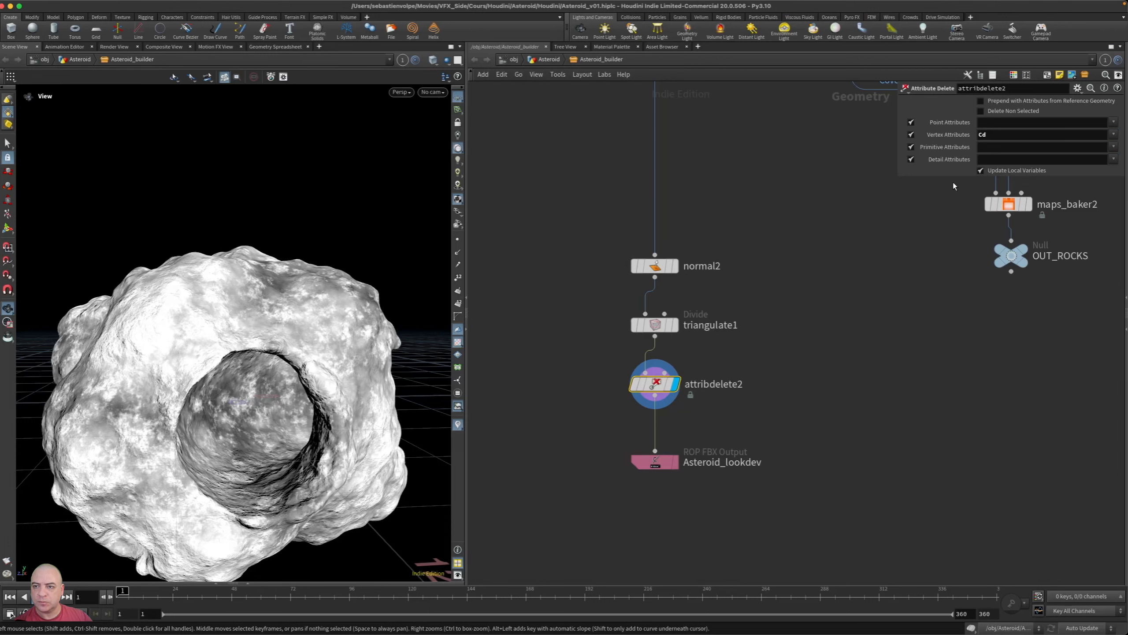
# Add name and shop_materialpath as the primitive attributes for attribdelete2 to remove.
pyautogui.click(1113, 147)
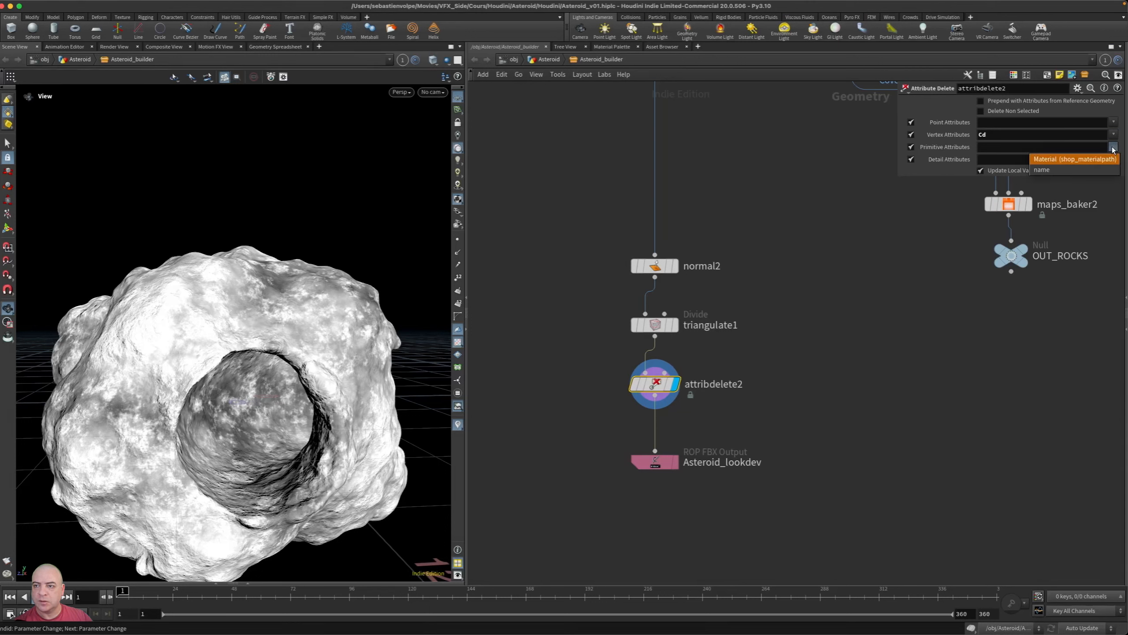
pyautogui.click(1074, 171)
pyautogui.click(1113, 147)
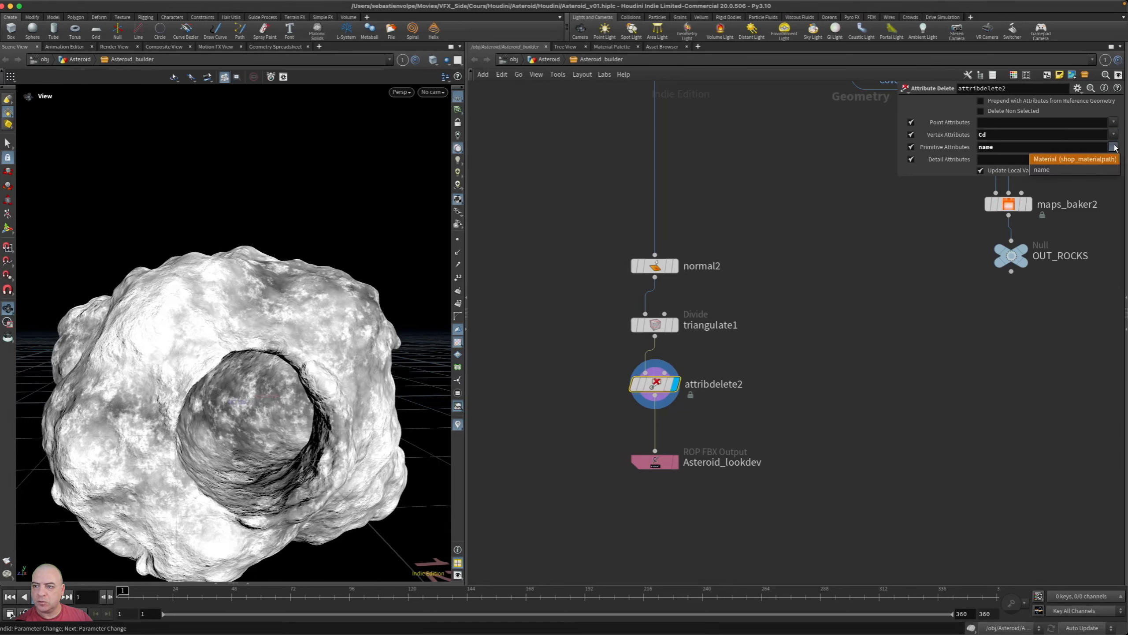
pyautogui.click(1075, 159)
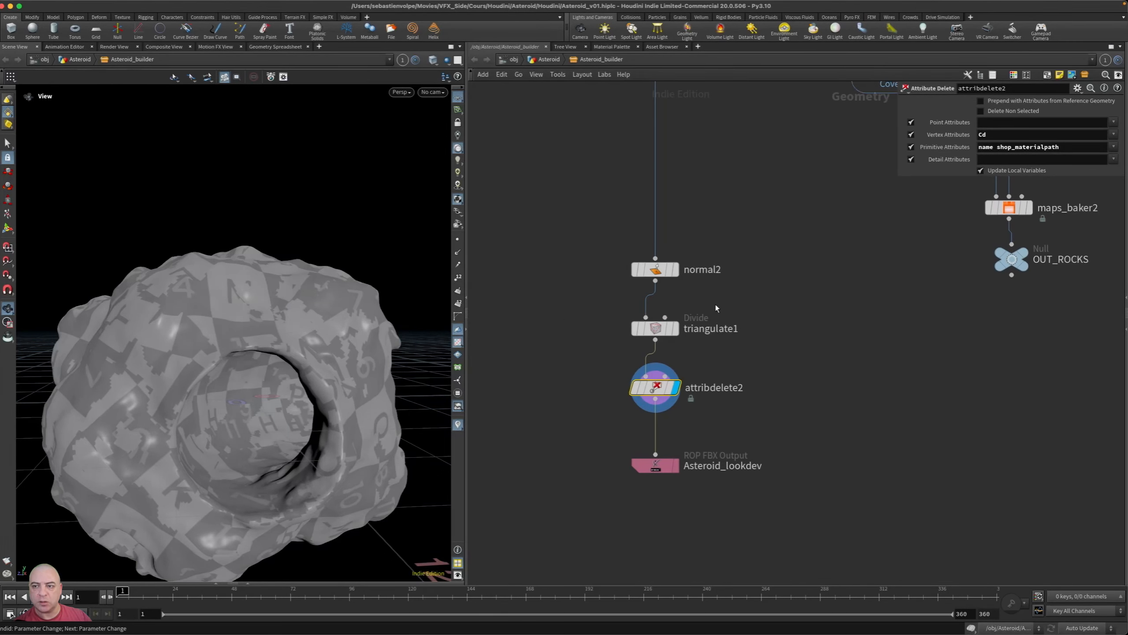
# Insert a Merge node above normal2 that combines maps_baker1 with OUT_ROCKS, and display it.
pyautogui.moveTo(722, 214); pyautogui.dragTo(708, 340, button='middle')
pyautogui.press('Tab')
pyautogui.write('merge')
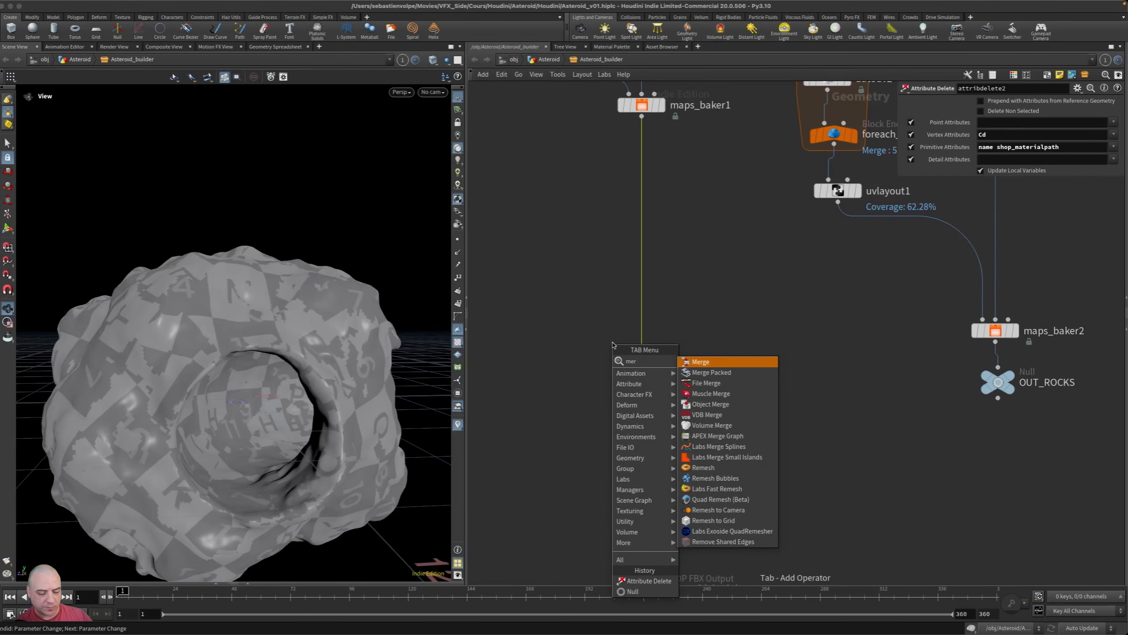
pyautogui.press('Return')
pyautogui.click(613, 346)
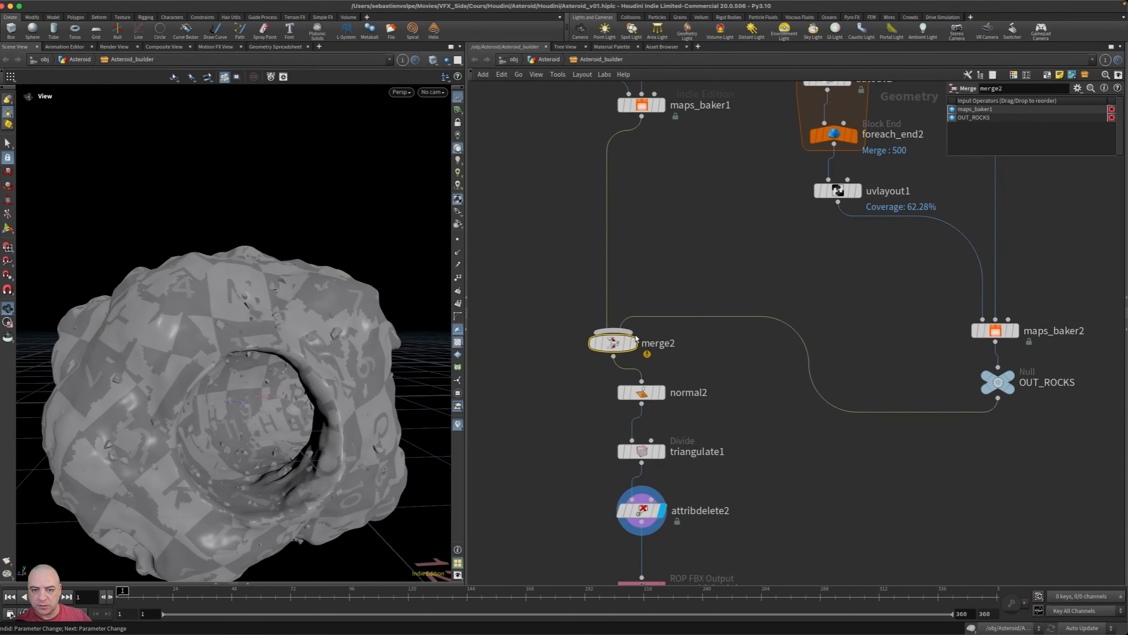
pyautogui.click(632, 342)
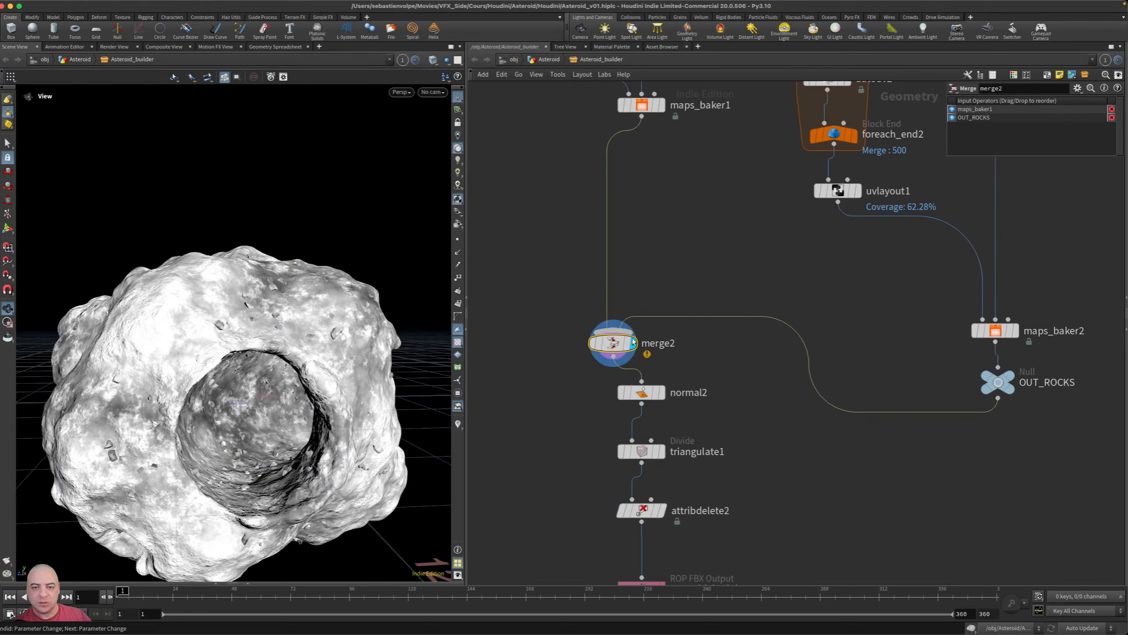
# Examine merge2's node info and its primitives' shop_materialpath values in the Geometry Spreadsheet.
pyautogui.click(601, 343)
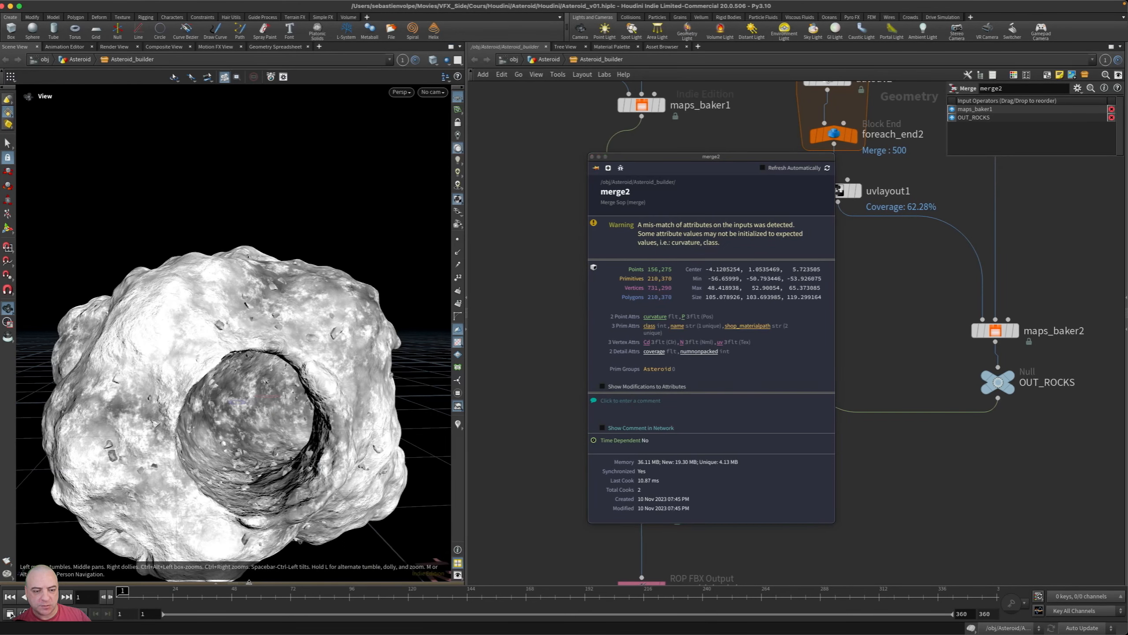
pyautogui.click(249, 583)
pyautogui.click(63, 470)
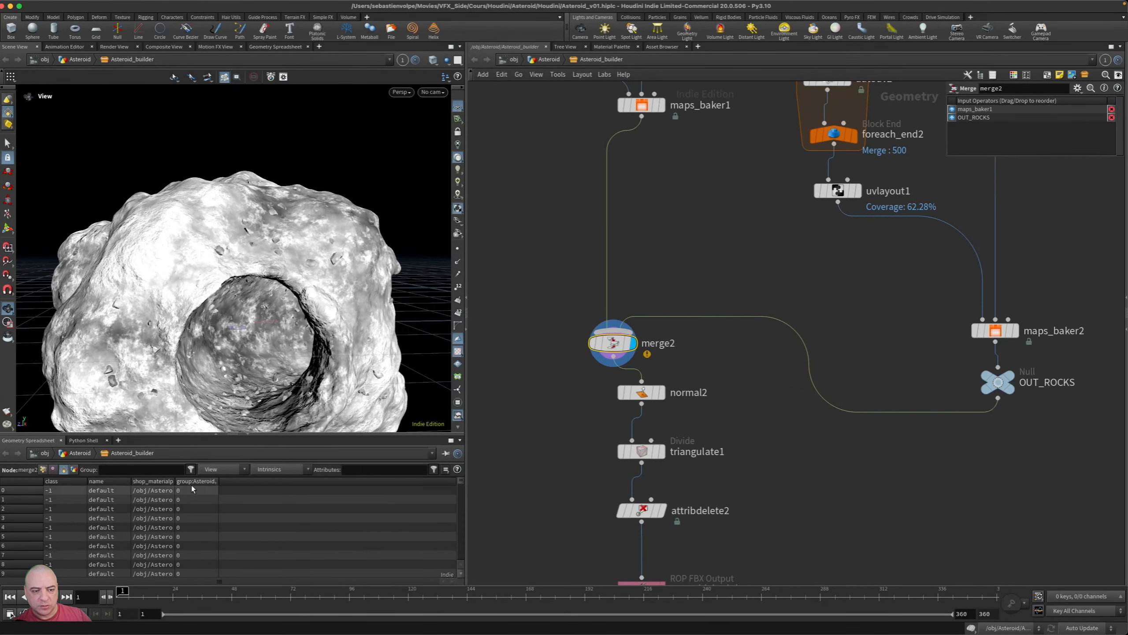
pyautogui.moveTo(175, 481); pyautogui.dragTo(383, 481)
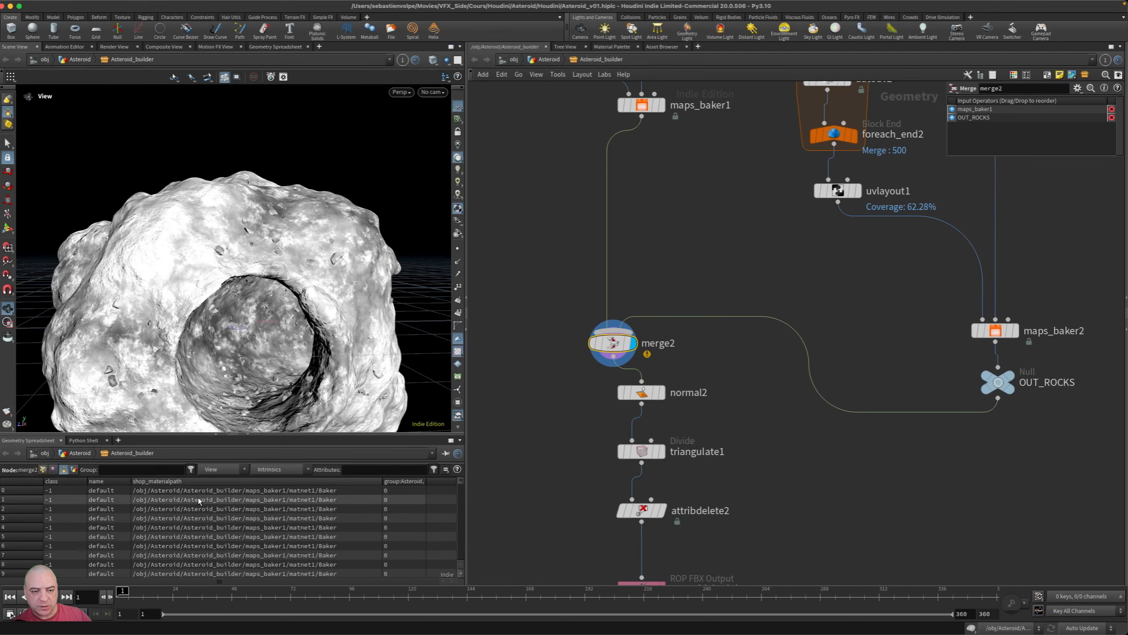
pyautogui.moveTo(461, 481); pyautogui.dragTo(469, 513)
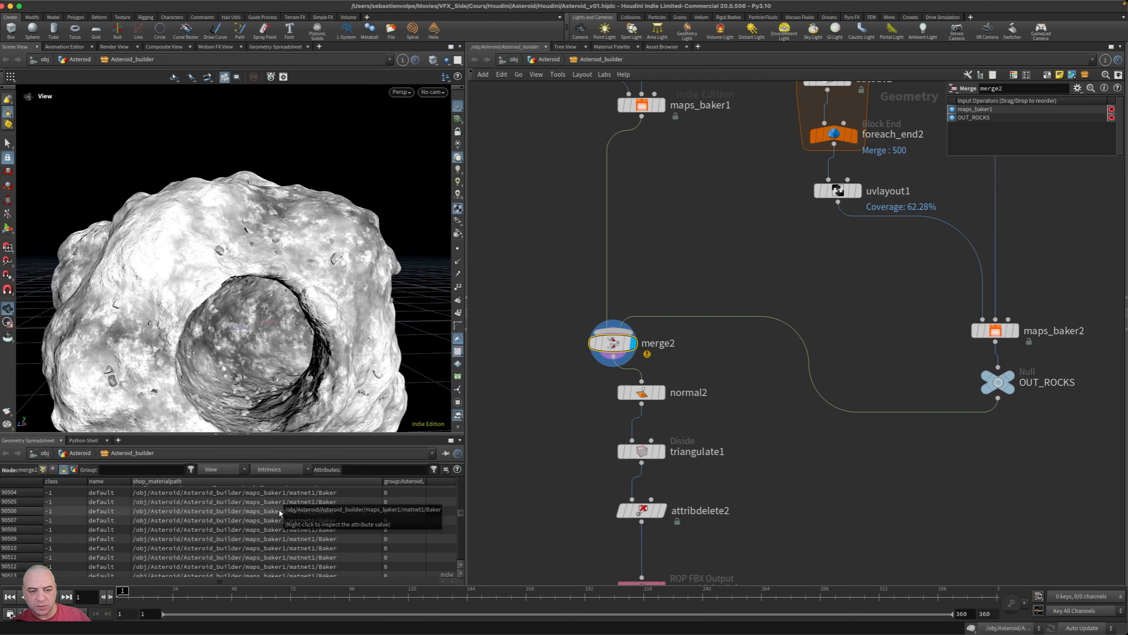
pyautogui.moveTo(461, 514); pyautogui.dragTo(460, 520)
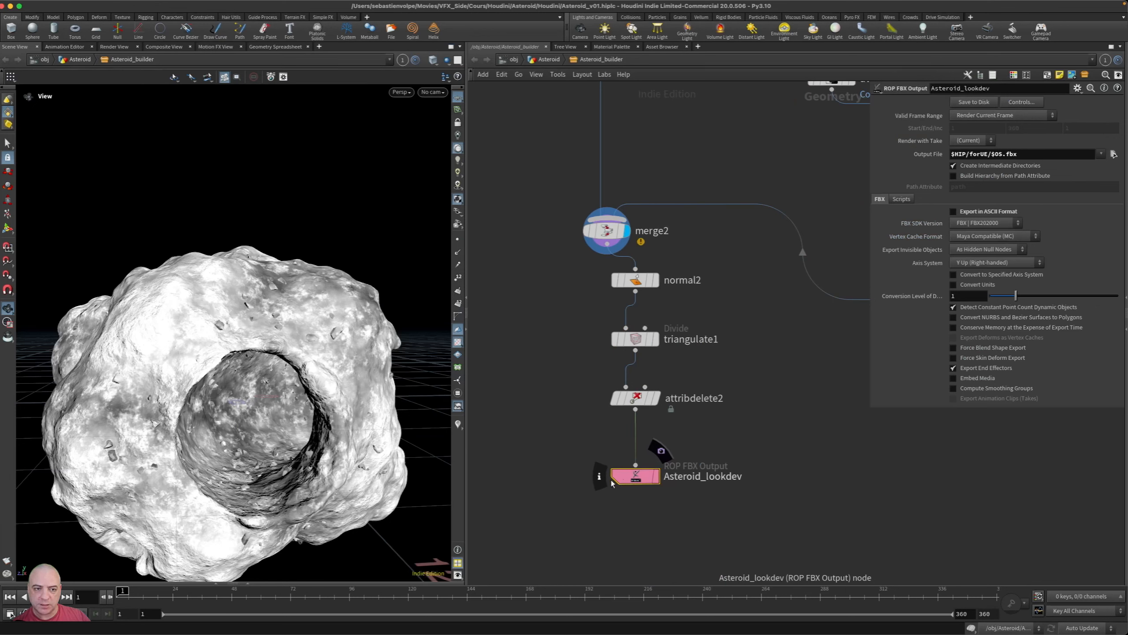
# Delete the merge2 node and display attribdelete2.
pyautogui.moveTo(566, 448); pyautogui.dragTo(540, 479, button='middle')
pyautogui.moveTo(544, 386); pyautogui.dragTo(553, 374, button='middle')
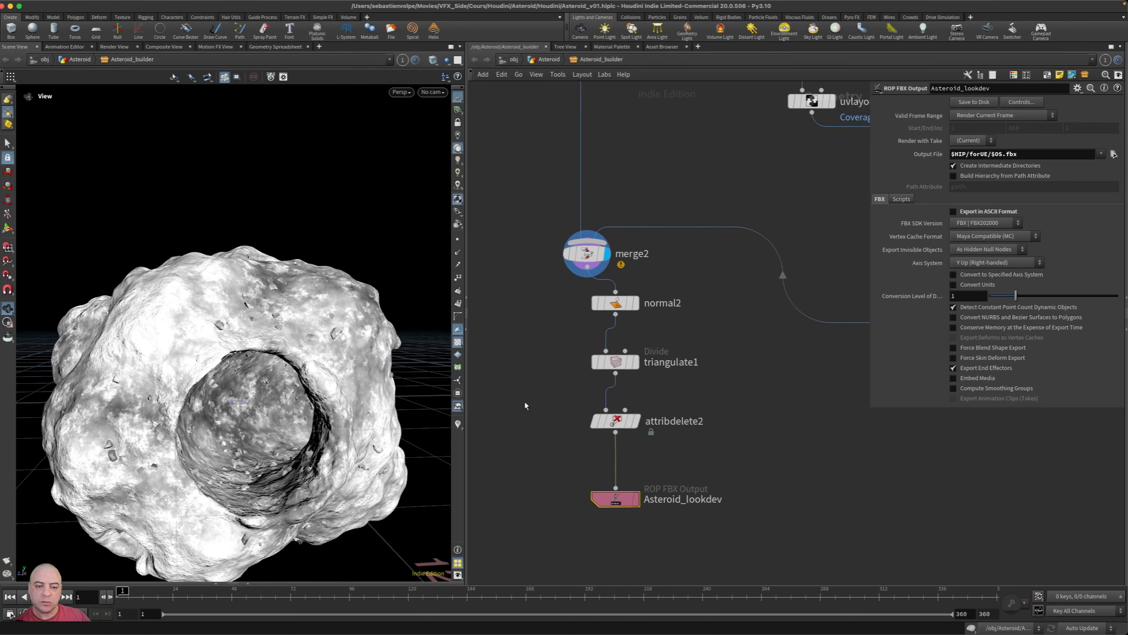
pyautogui.moveTo(608, 266); pyautogui.dragTo(562, 332, button='middle')
pyautogui.click(551, 320)
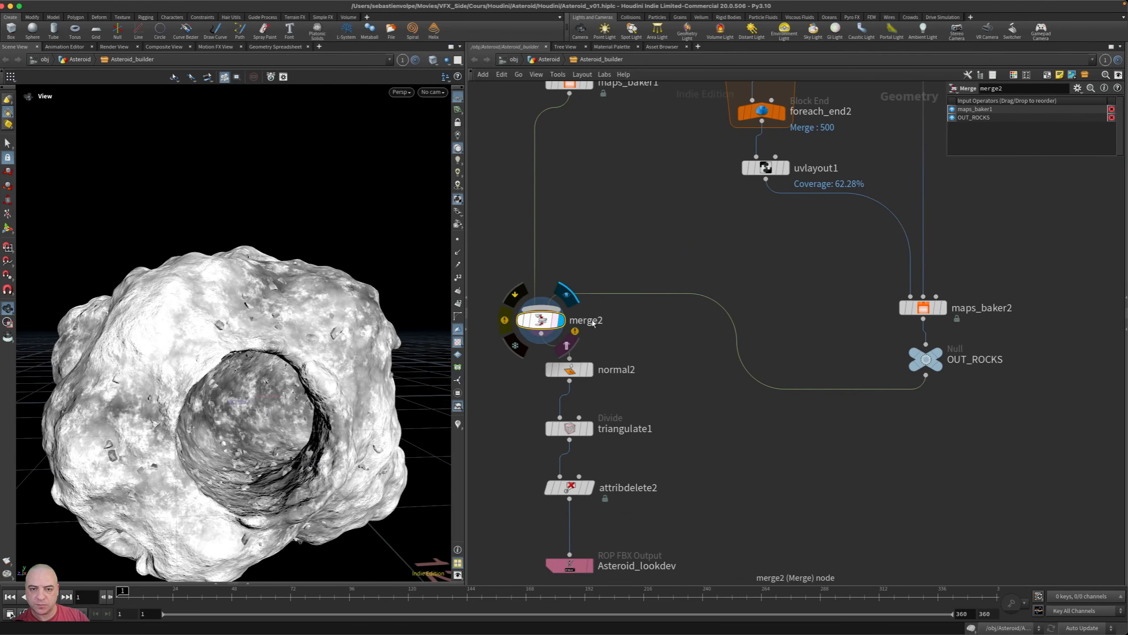
pyautogui.press('Delete')
pyautogui.moveTo(647, 324); pyautogui.dragTo(659, 192, button='middle')
pyautogui.click(583, 349)
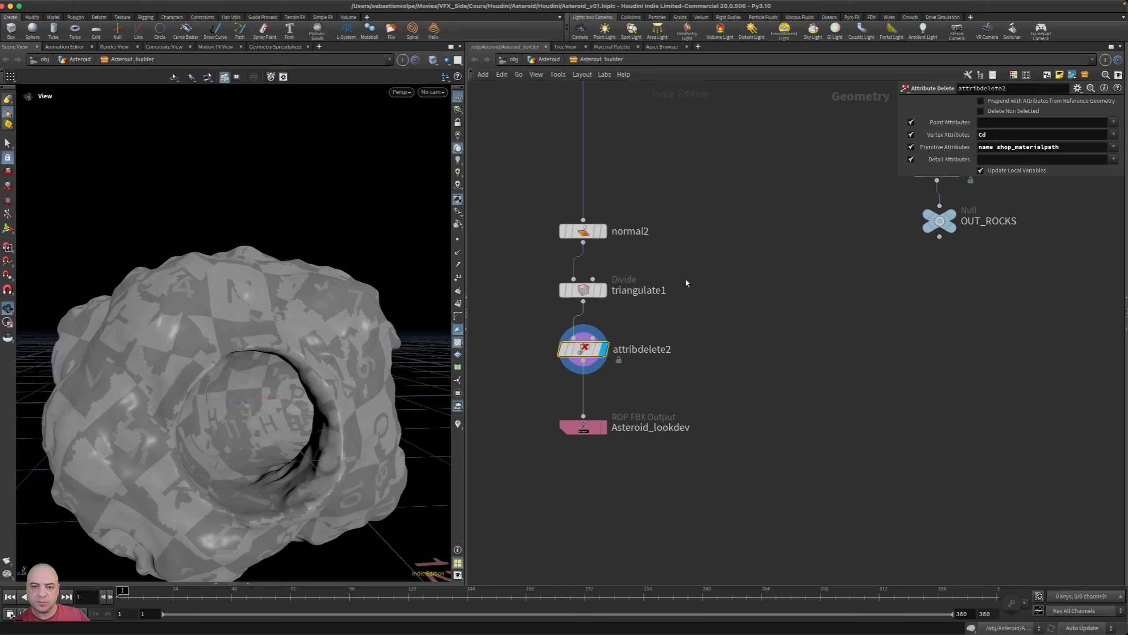
# Save the Asteroid_lookdev FBX to disk with its output node's current settings.
pyautogui.moveTo(713, 308); pyautogui.dragTo(719, 263, button='middle')
pyautogui.moveTo(654, 330); pyautogui.dragTo(591, 387)
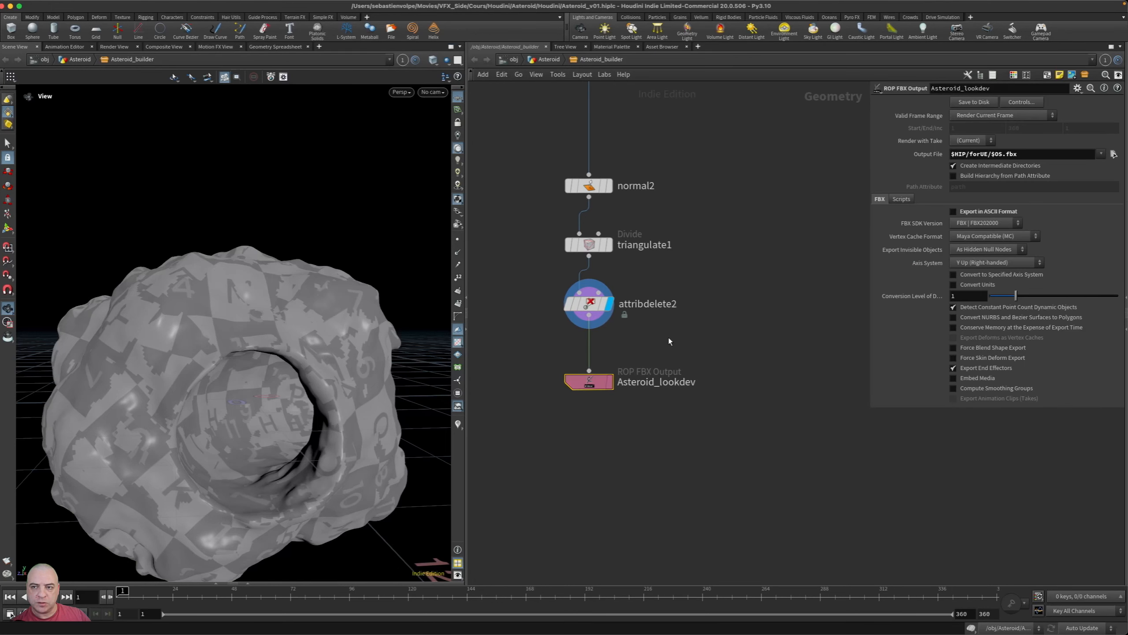
pyautogui.click(972, 102)
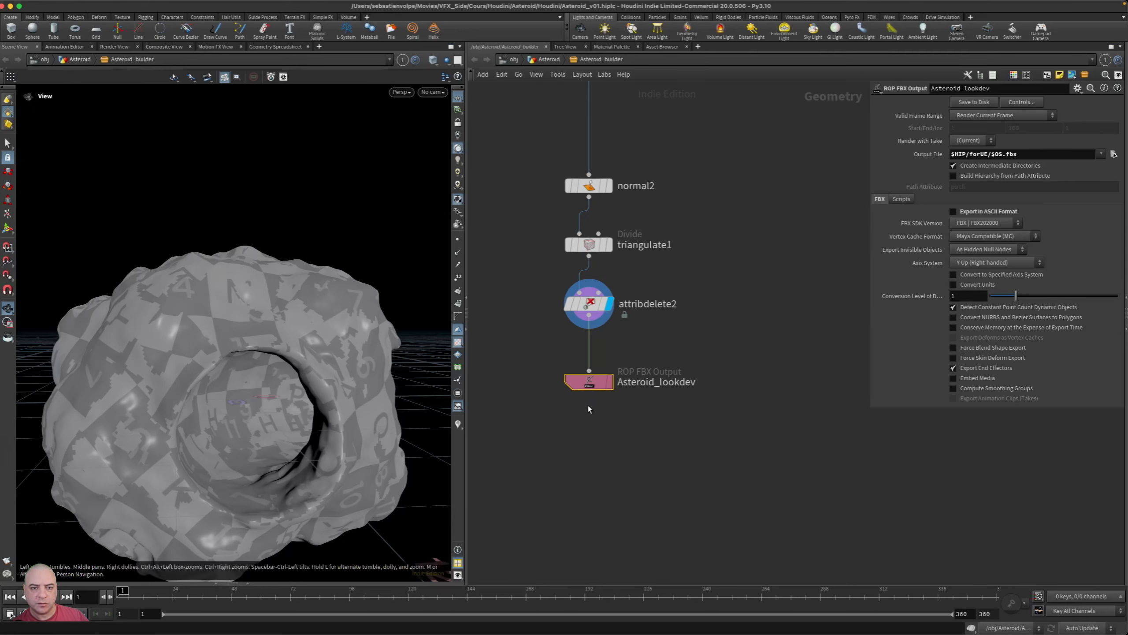
# Switch to Unreal and reimport the Asteroid_lookdev static mesh in the Mesh folder.
pyautogui.click(11, 6)
pyautogui.click(529, 286)
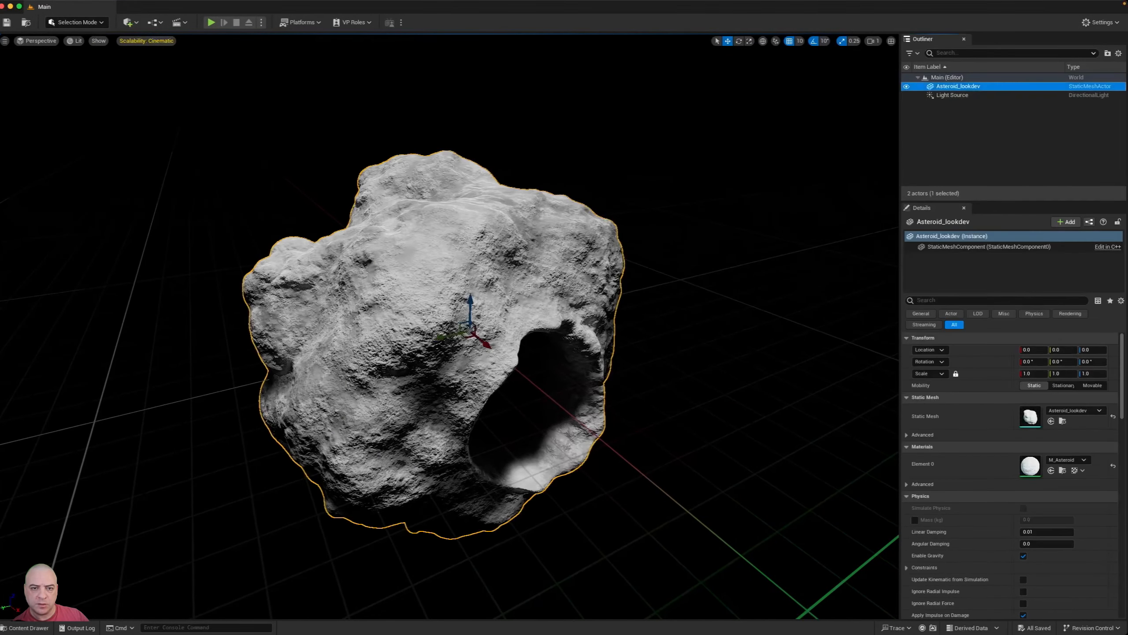
pyautogui.hotkey('ctrl', 'space')
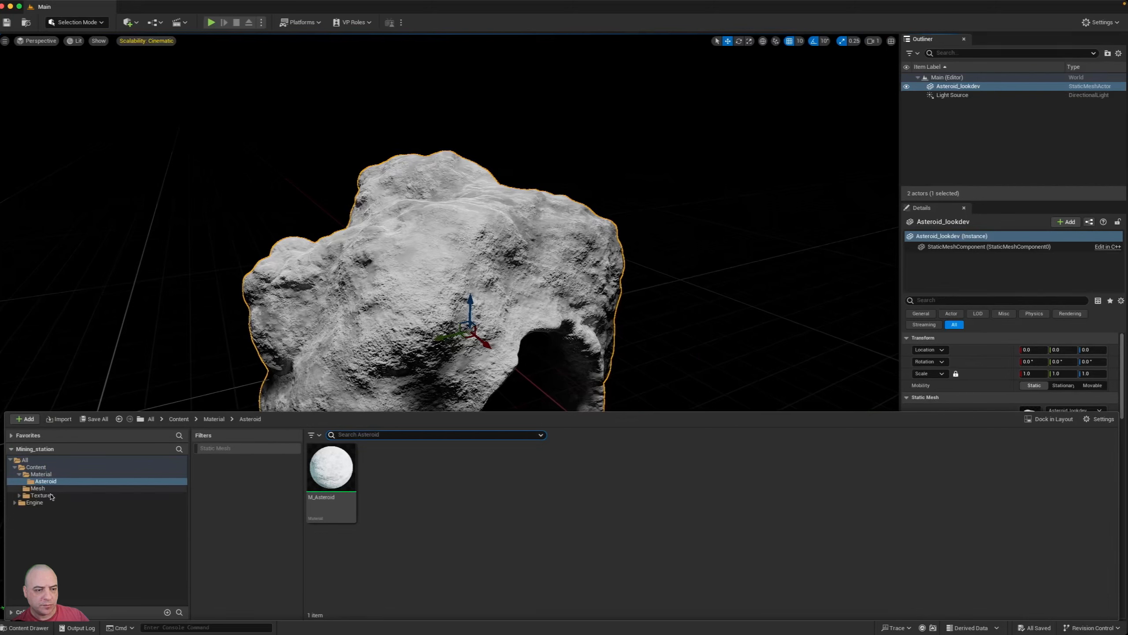
pyautogui.click(38, 488)
pyautogui.click(332, 471)
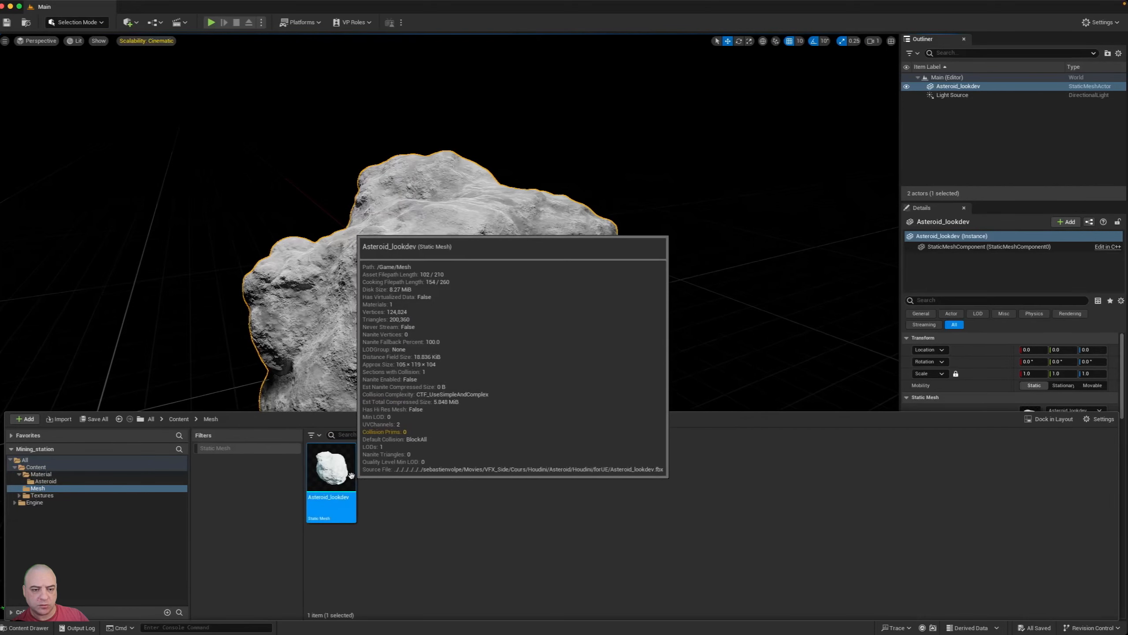
pyautogui.rightClick(333, 473)
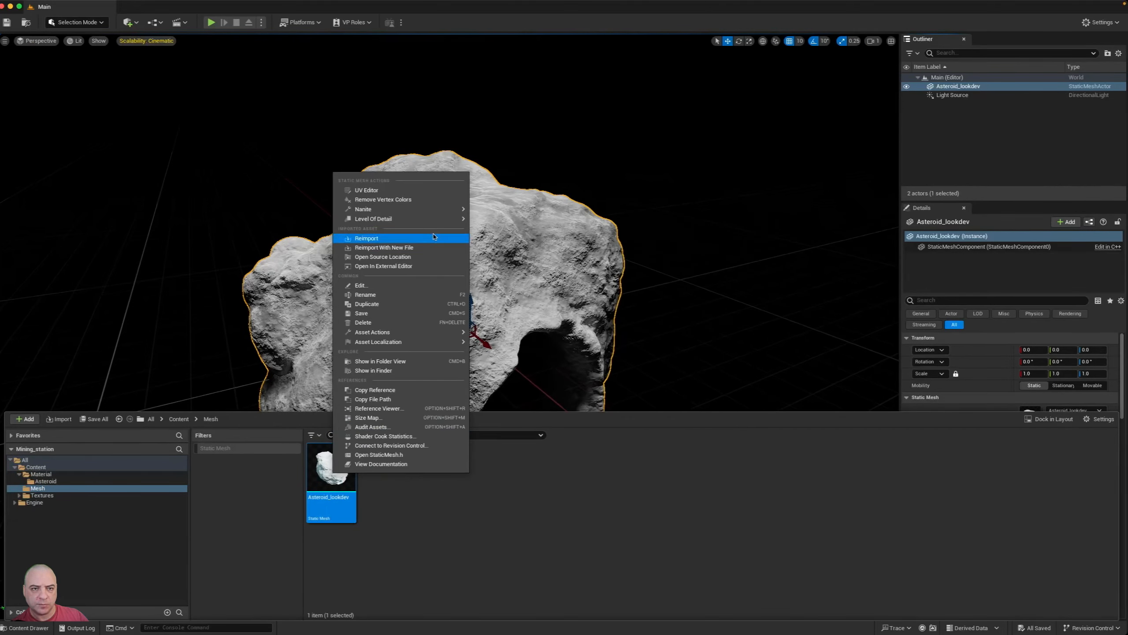
pyautogui.click(414, 243)
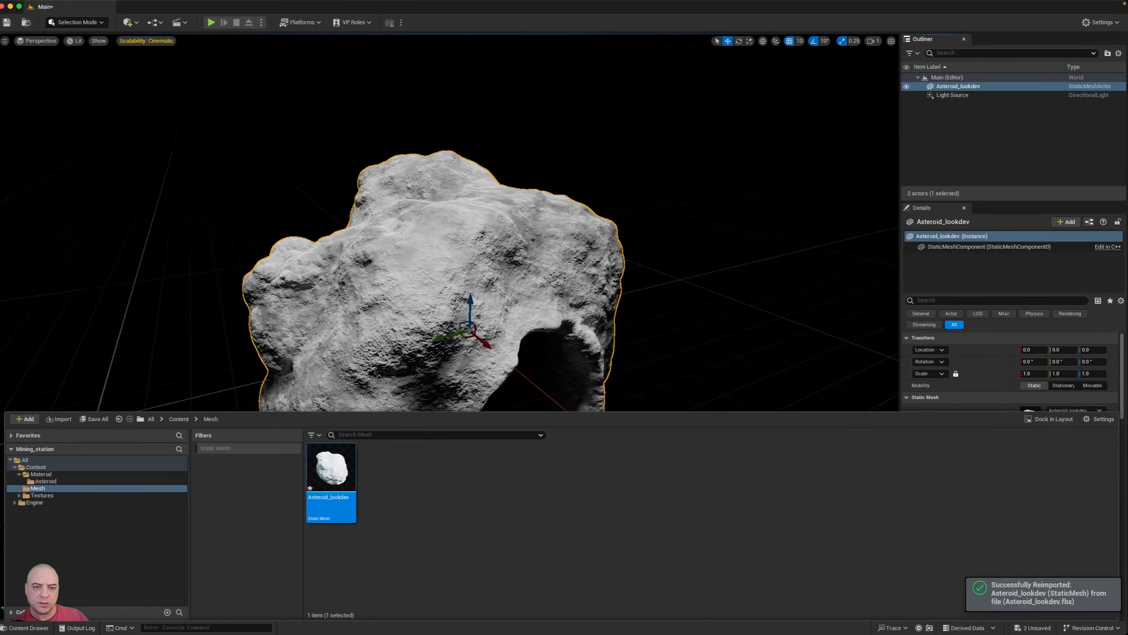
# Inspect the reimported asteroid in the scene from different angles and distances, and select it.
pyautogui.click(676, 303)
pyautogui.moveTo(676, 288); pyautogui.dragTo(676, 351)
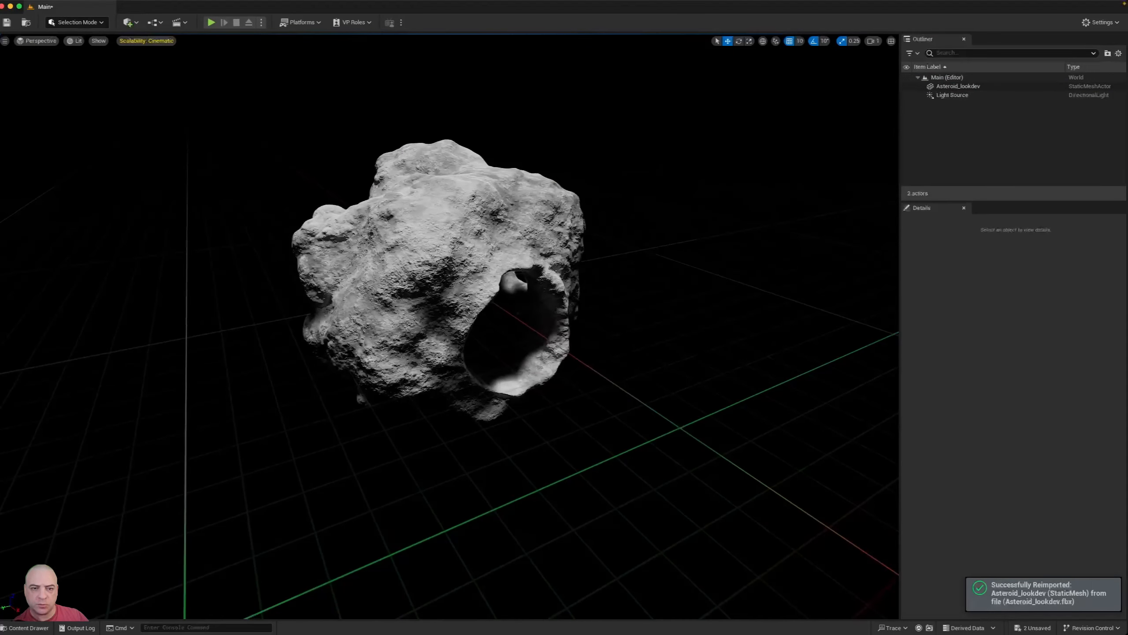
pyautogui.moveTo(676, 351); pyautogui.dragTo(613, 367, button='middle')
pyautogui.moveTo(670, 292); pyautogui.dragTo(676, 235)
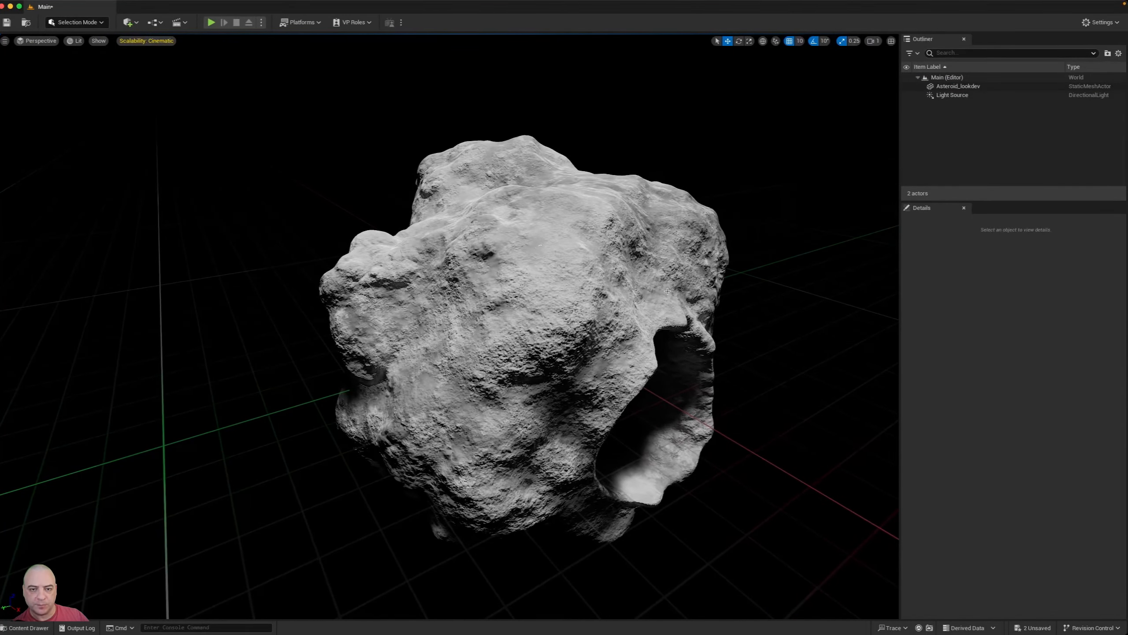
pyautogui.click(632, 272)
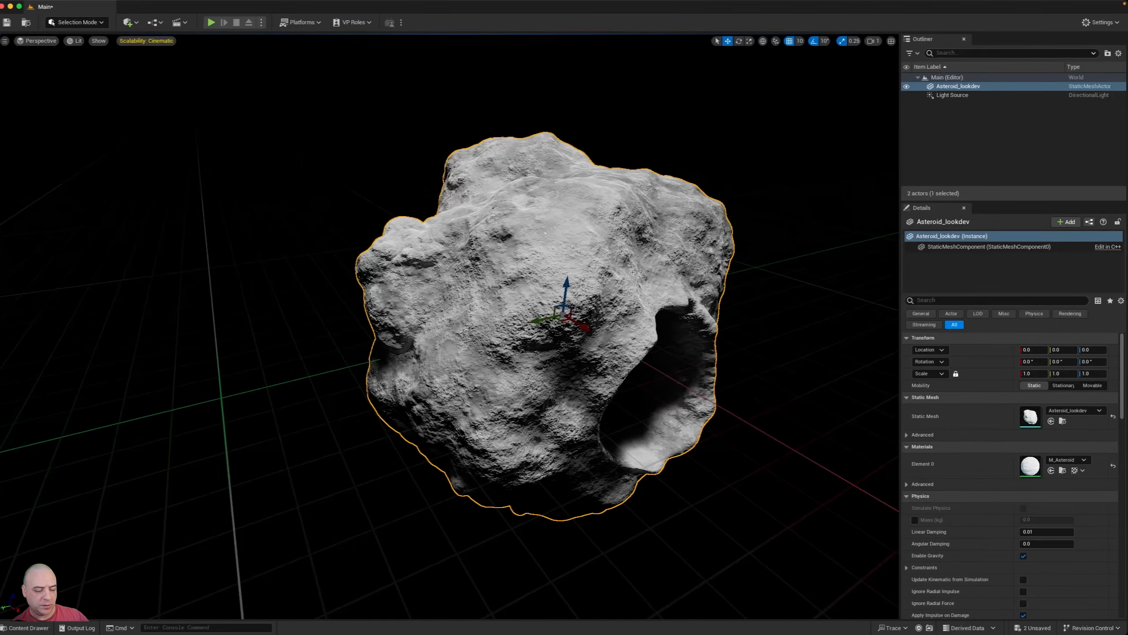
# Open the Asteroid_lookdev static mesh in its own editor.
pyautogui.click(24, 628)
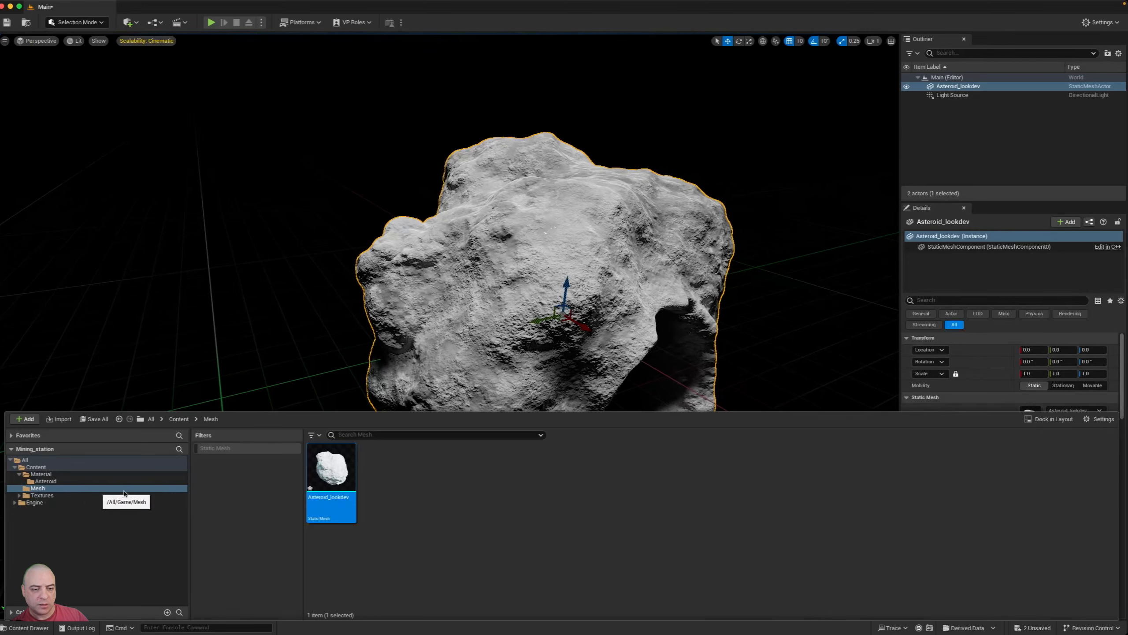
pyautogui.moveTo(335, 465)
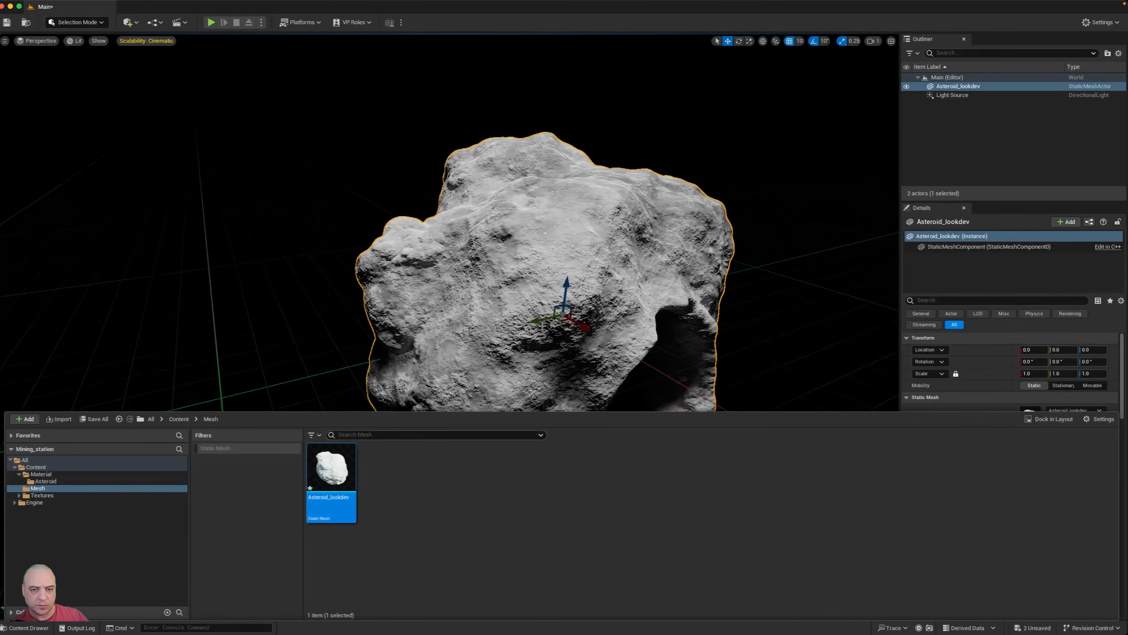
pyautogui.click(535, 313)
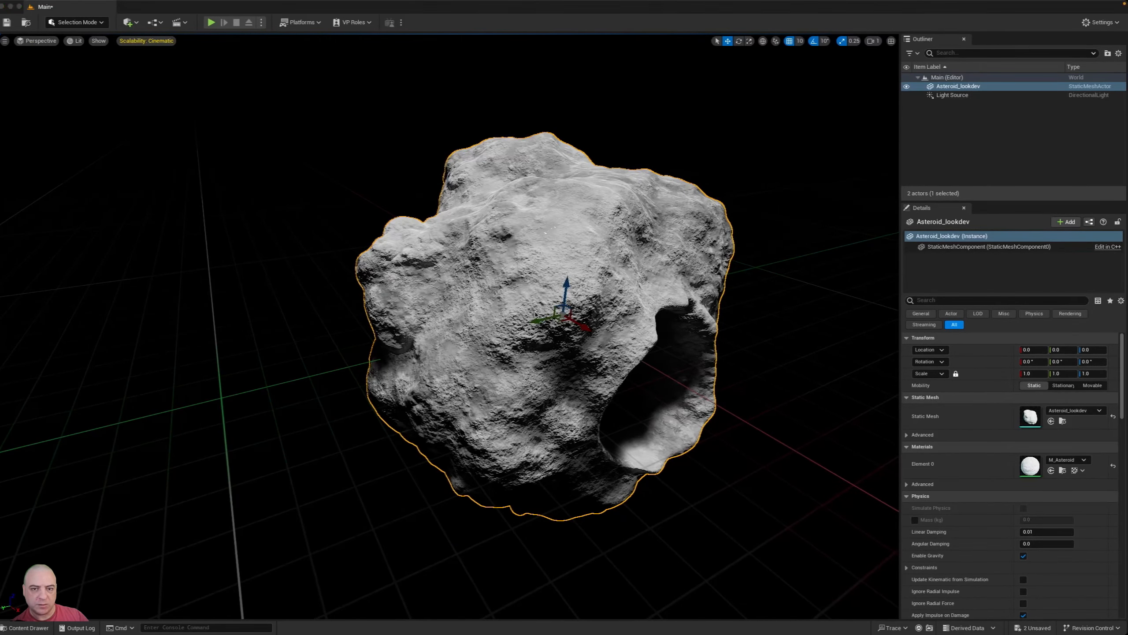
pyautogui.doubleClick(537, 314)
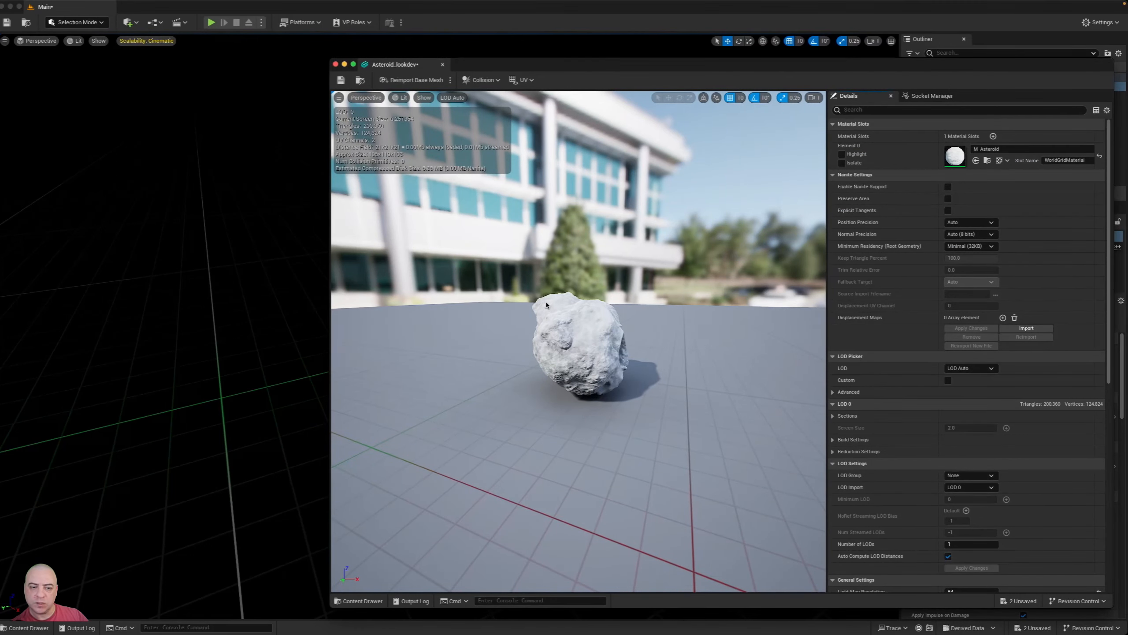
pyautogui.hotkey('ctrl', 'space')
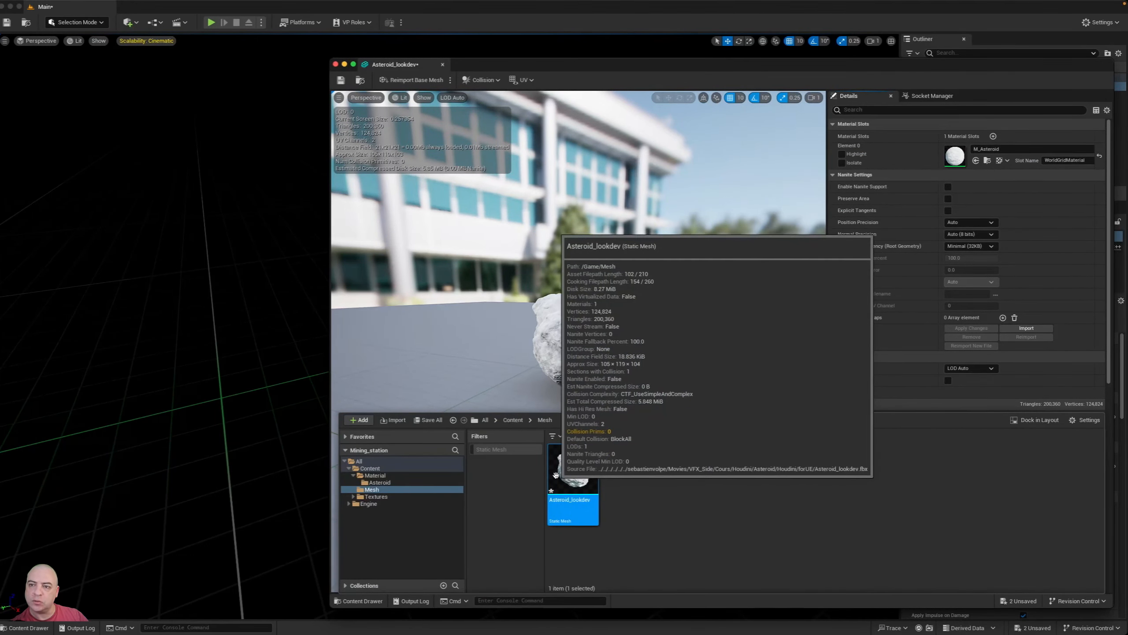
pyautogui.click(478, 320)
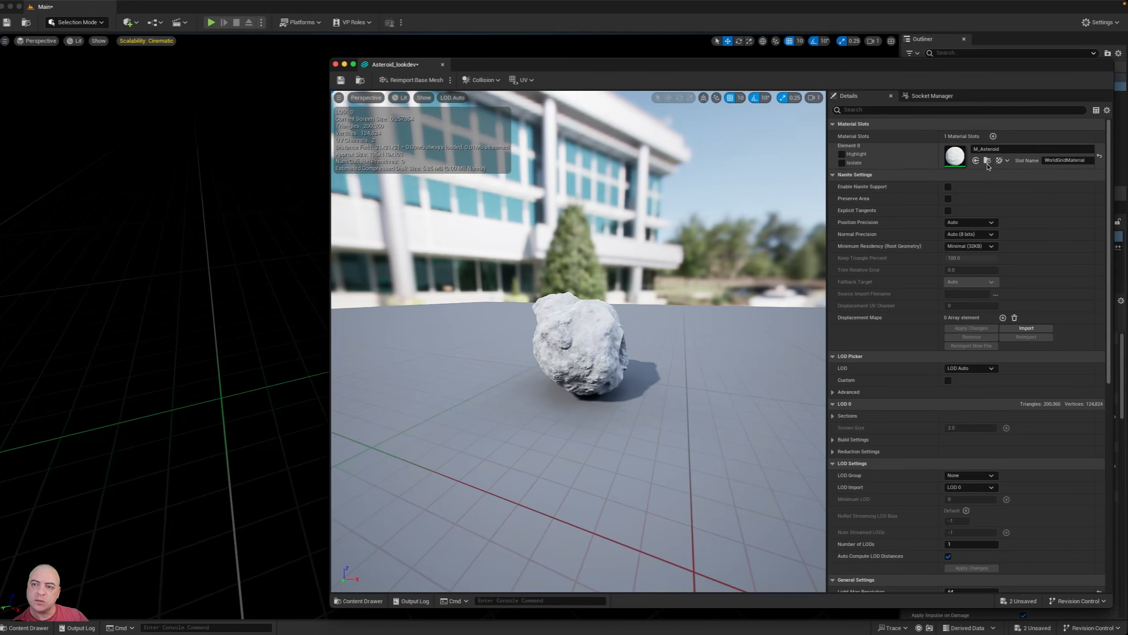
# Locate M_Asteroid from the mesh's material slot and create a material instance from it.
pyautogui.click(987, 161)
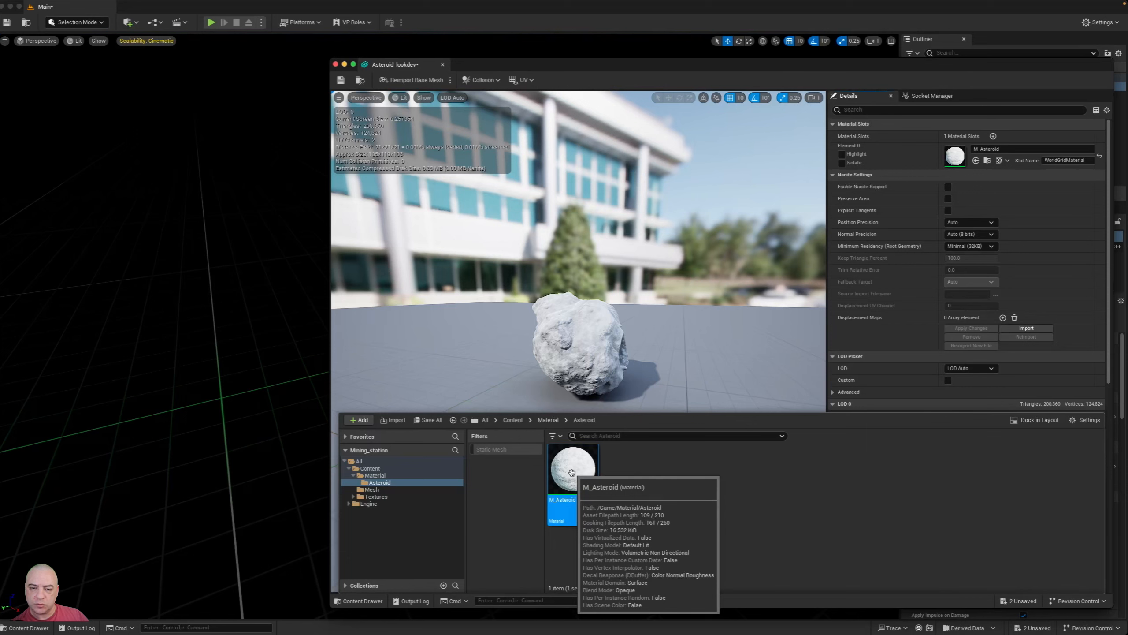
pyautogui.rightClick(572, 473)
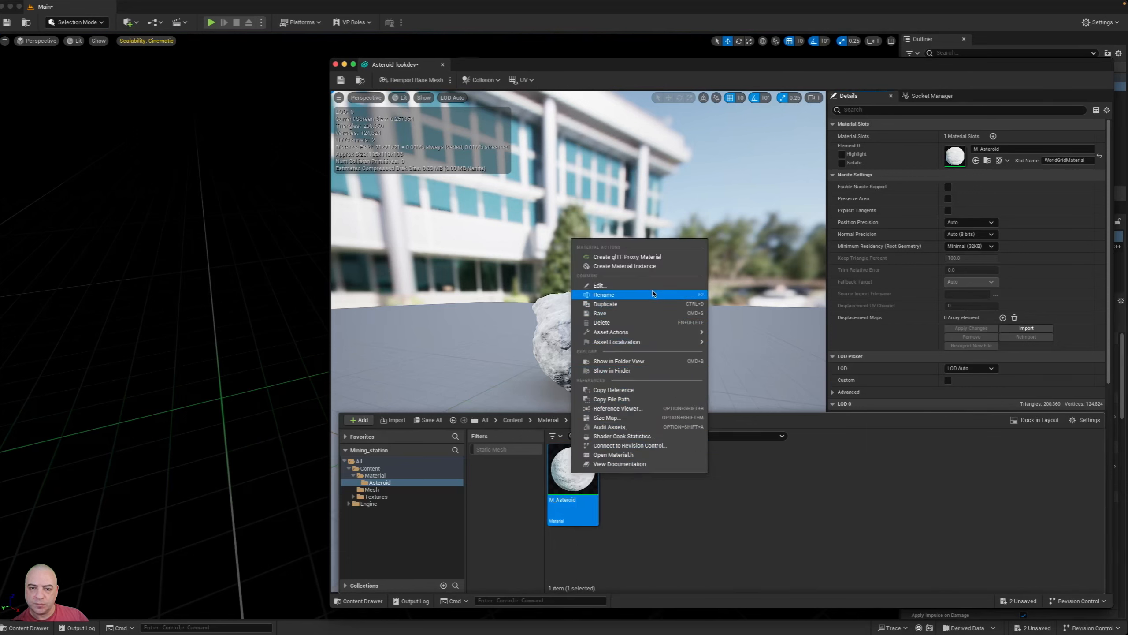
pyautogui.click(653, 266)
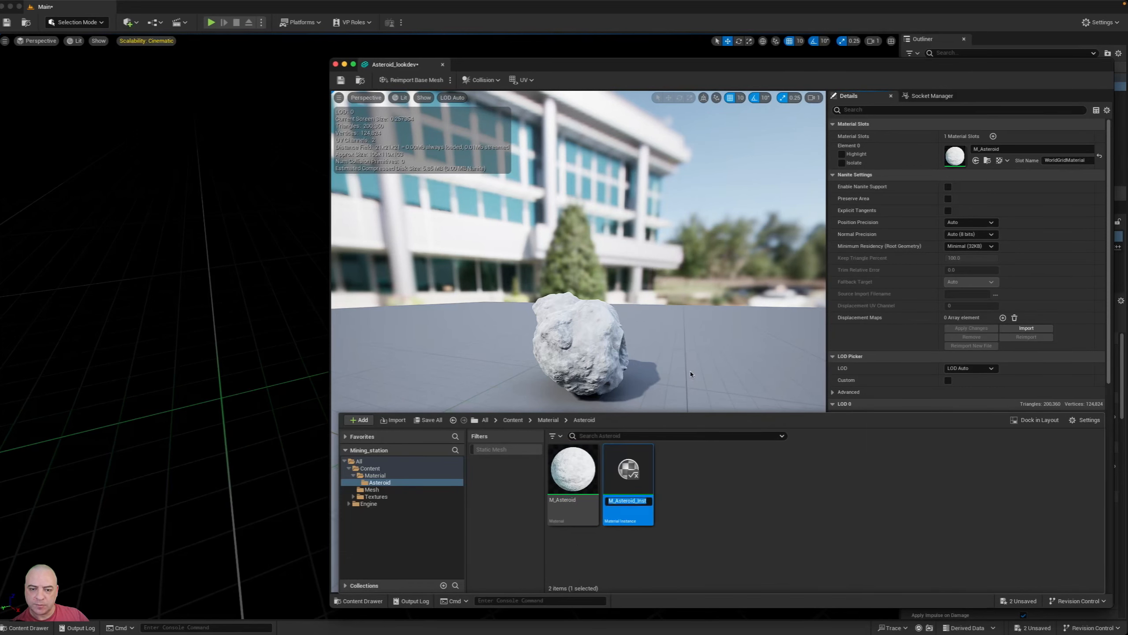
# Name the new material instance MI_Asteroid.
pyautogui.press('End')
pyautogui.press('BackSpace')
pyautogui.press('BackSpace')
pyautogui.press('BackSpace')
pyautogui.press('BackSpace')
pyautogui.press('BackSpace')
pyautogui.press('BackSpace')
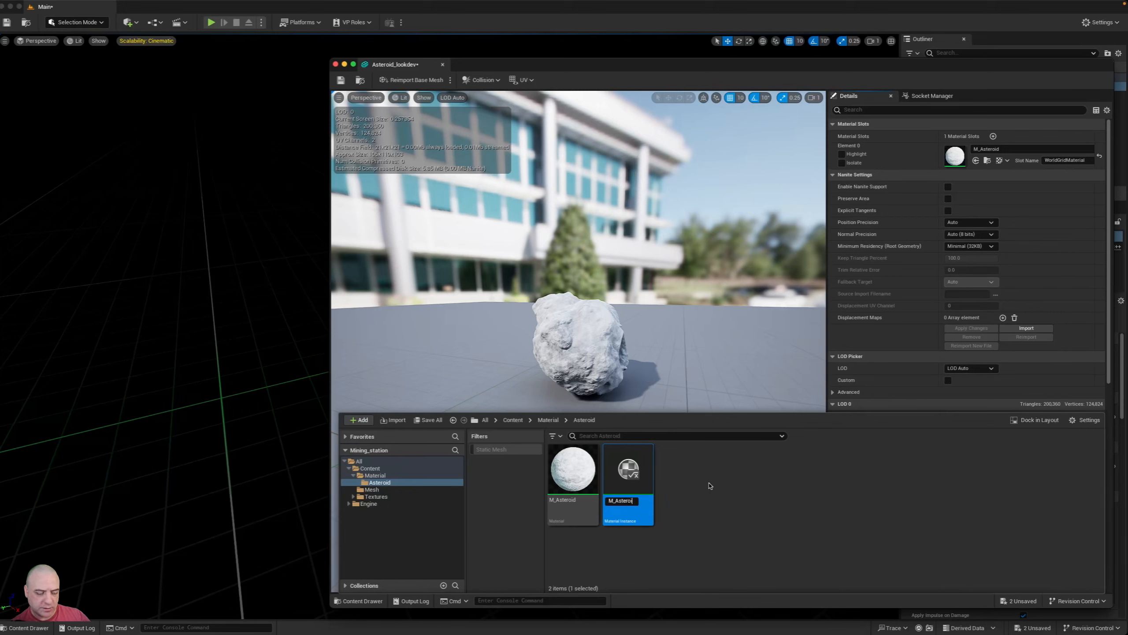
pyautogui.write('d')
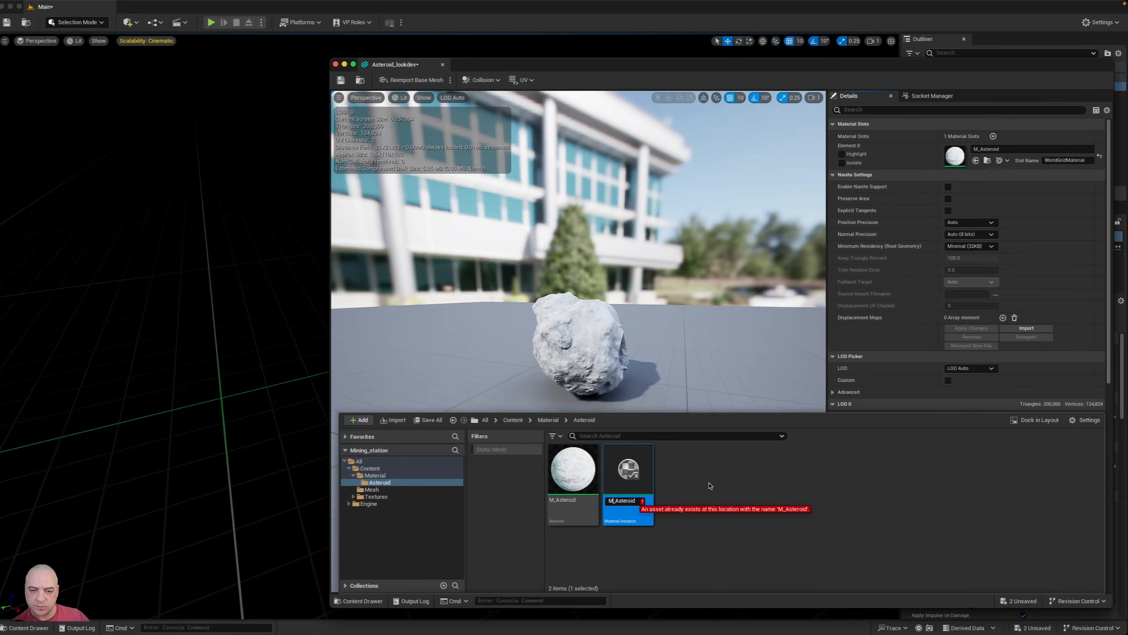
pyautogui.write('I')
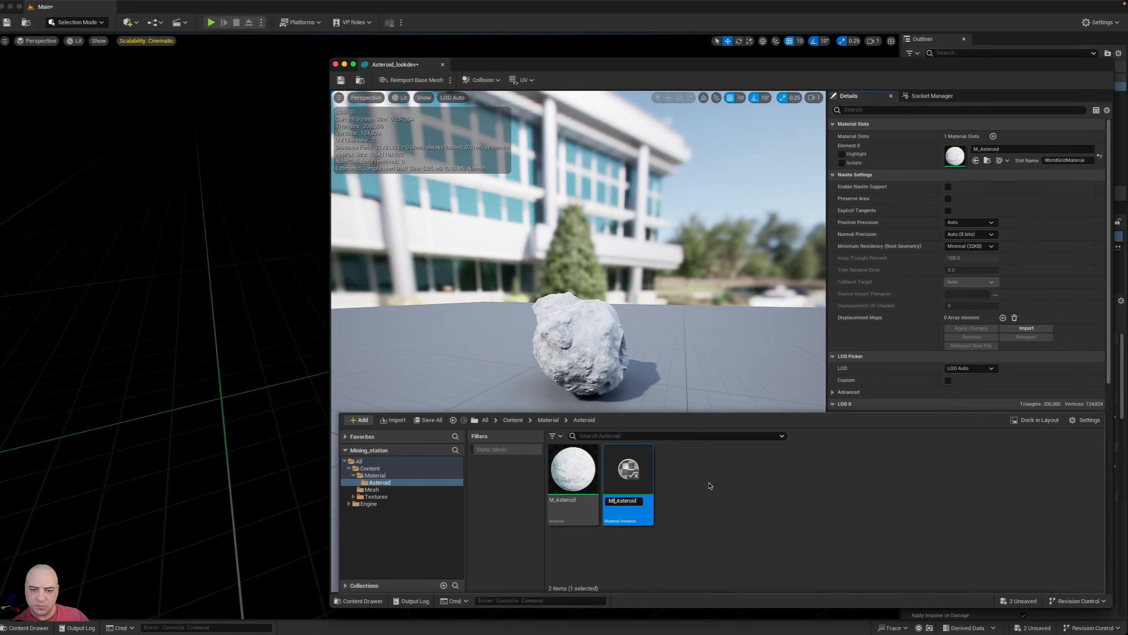
pyautogui.press('Return')
# Assign MI_Asteroid to the Asteroid_lookdev mesh's material slot, save the mesh, and close its editor.
pyautogui.moveTo(628, 471); pyautogui.dragTo(954, 156)
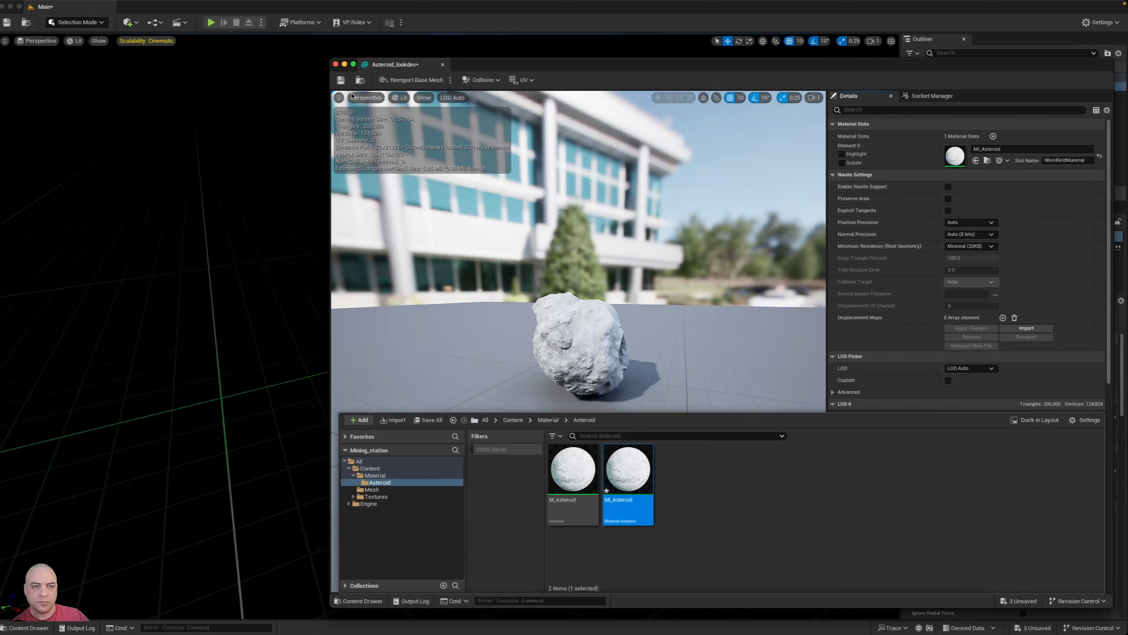
pyautogui.click(340, 80)
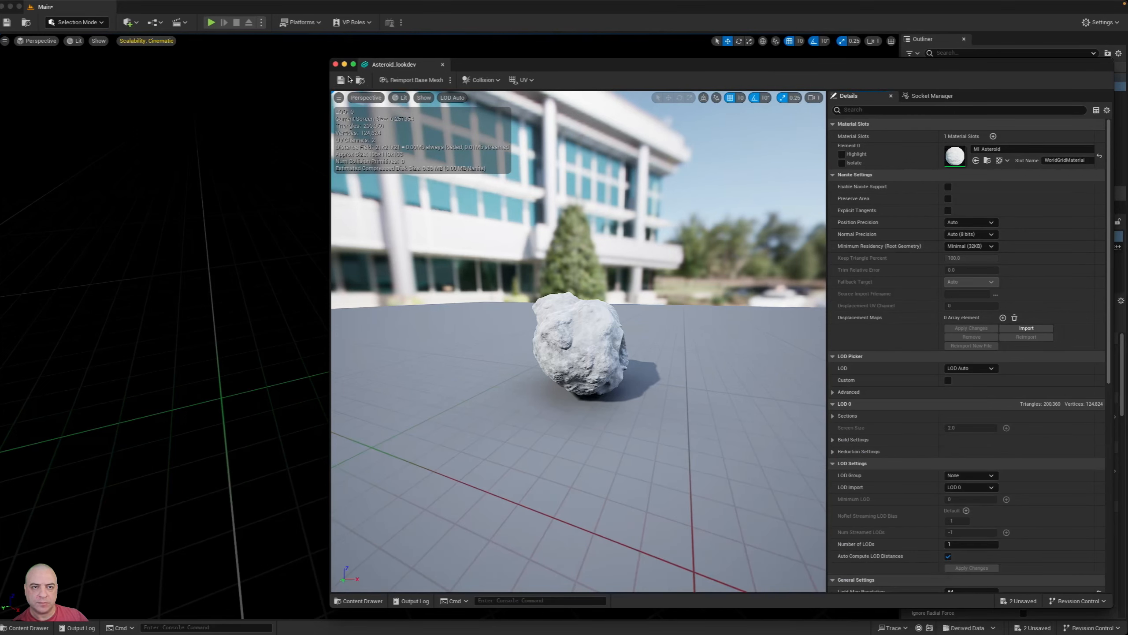
pyautogui.click(336, 64)
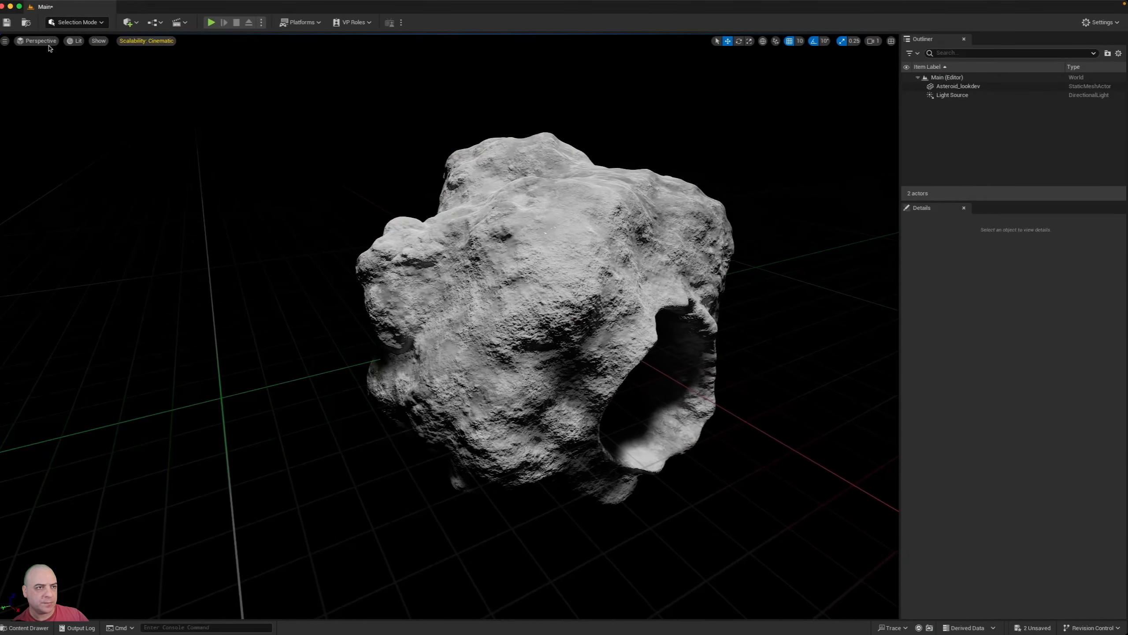
# Switch to Houdini and look over the asteroid model and its export nodes in the Asteroid_builder network.
pyautogui.click(10, 7)
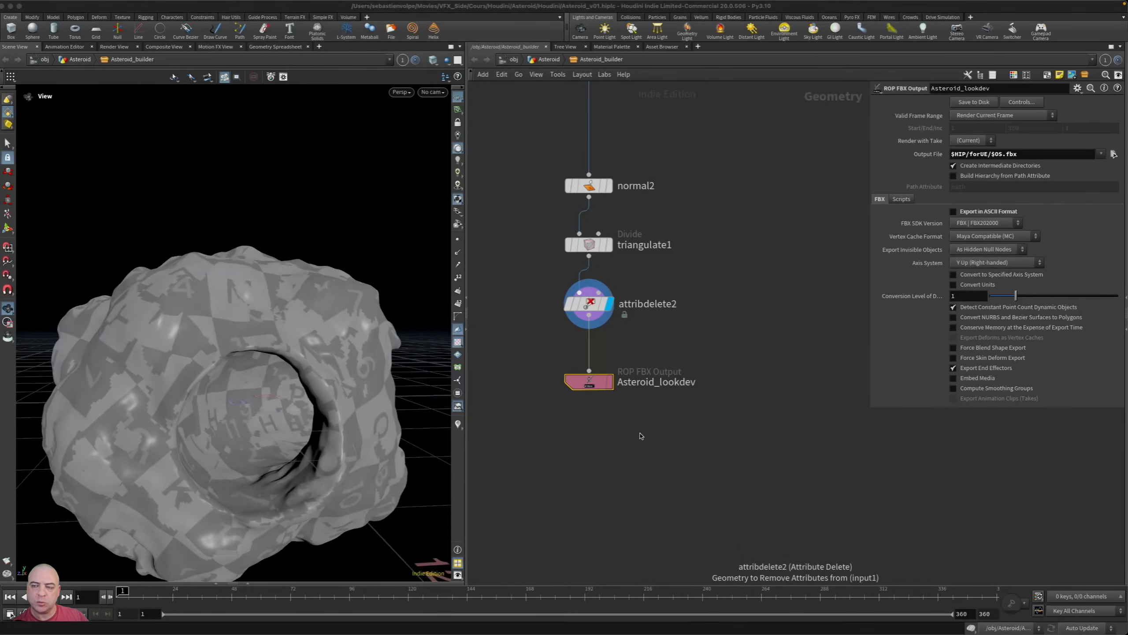
pyautogui.scroll(-4, 641, 436)
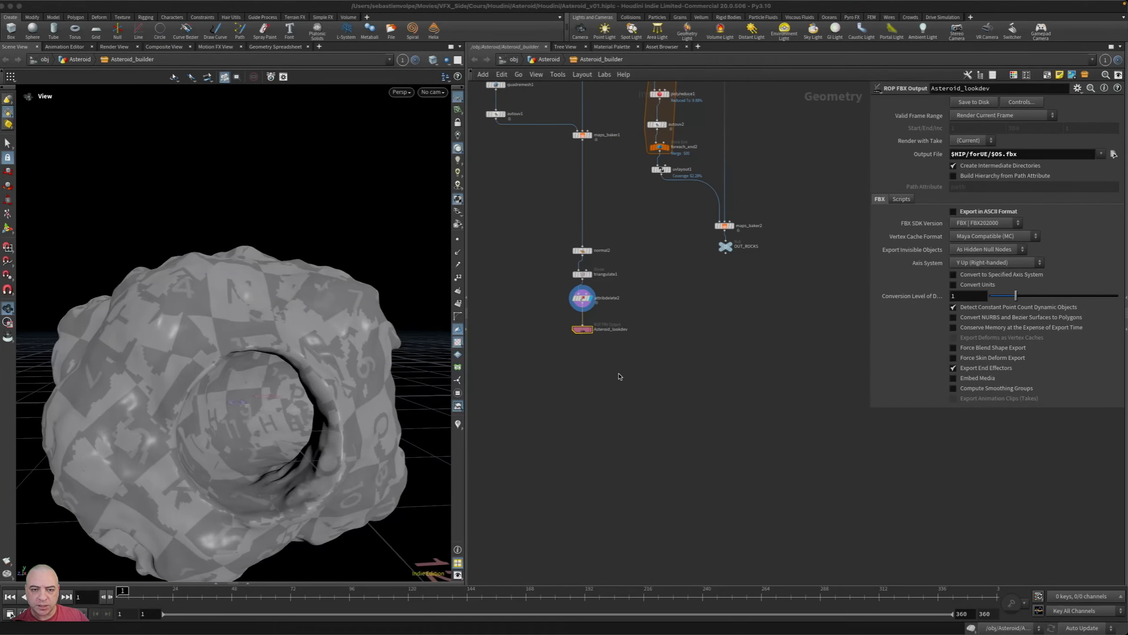
pyautogui.moveTo(343, 331); pyautogui.dragTo(343, 353)
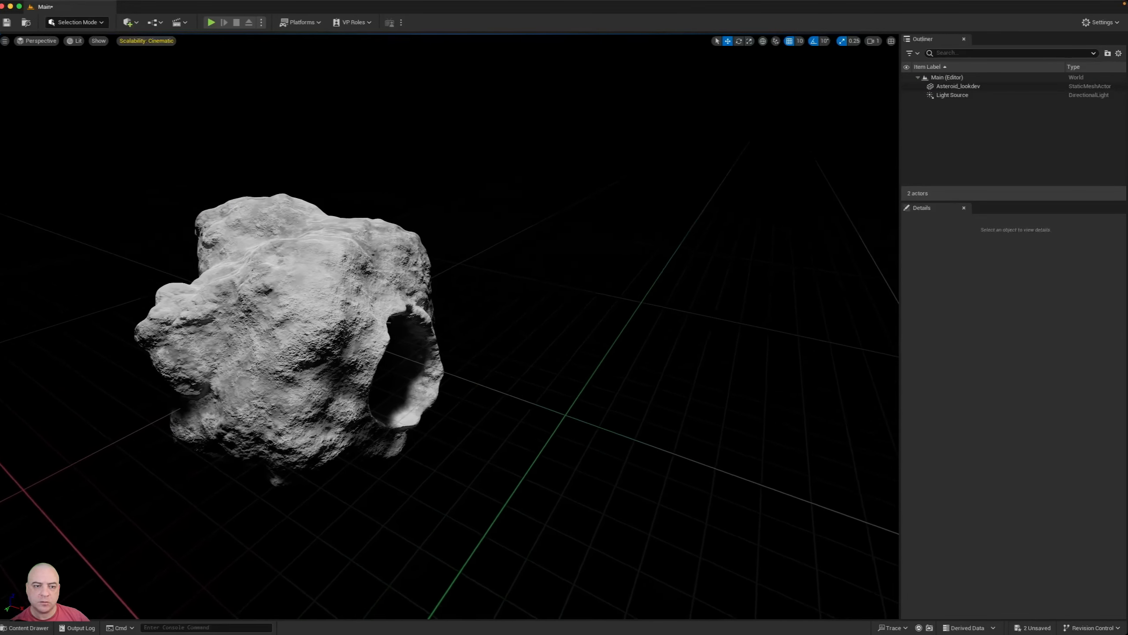
# Switch to Unreal and inspect the asteroid from several sides, changing the directional light's angle to check its surface detail.
pyautogui.keyDown('alt'); pyautogui.moveTo(311, 338); pyautogui.dragTo(347, 341); pyautogui.keyUp('alt')
pyautogui.moveTo(347, 340); pyautogui.dragTo(626, 376, button='right')
pyautogui.press('a')
pyautogui.press('w')
pyautogui.press('a')
pyautogui.moveTo(292, 418); pyautogui.dragTo(316, 443, button='right')
pyautogui.press('s')
pyautogui.hotkey('ctrl', 'l')
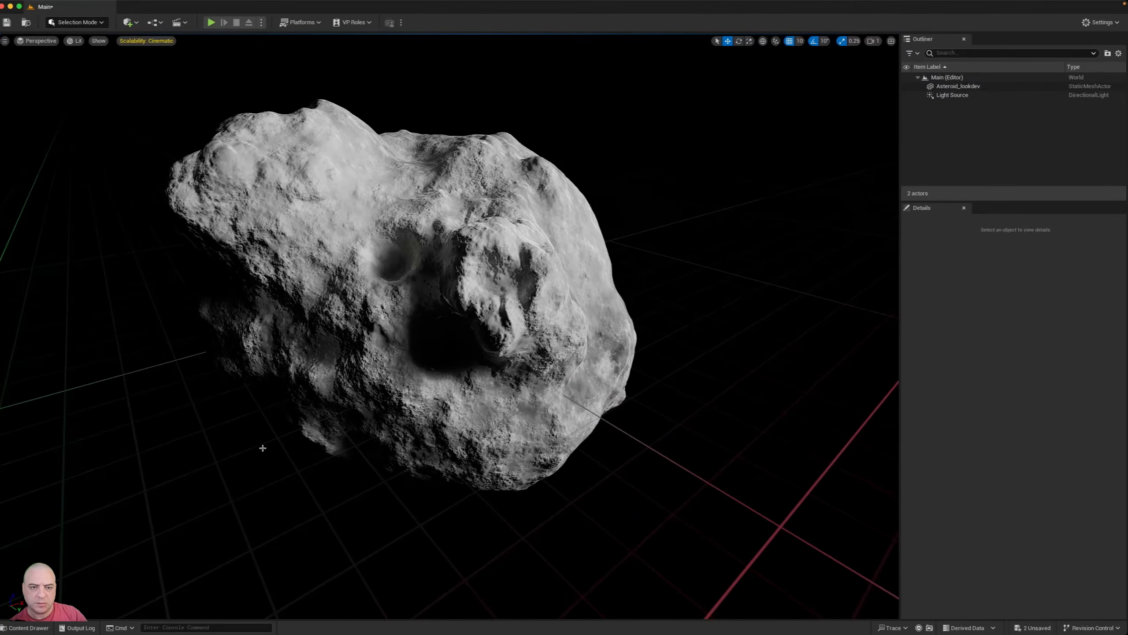
pyautogui.moveTo(246, 444)
pyautogui.mouseDown(button='right')
pyautogui.moveTo(276, 443)
pyautogui.moveTo(195, 446)
pyautogui.moveTo(249, 445)
pyautogui.mouseUp(button='right')
pyautogui.press('d')
pyautogui.press('w')
pyautogui.press('s')
pyautogui.press('w')
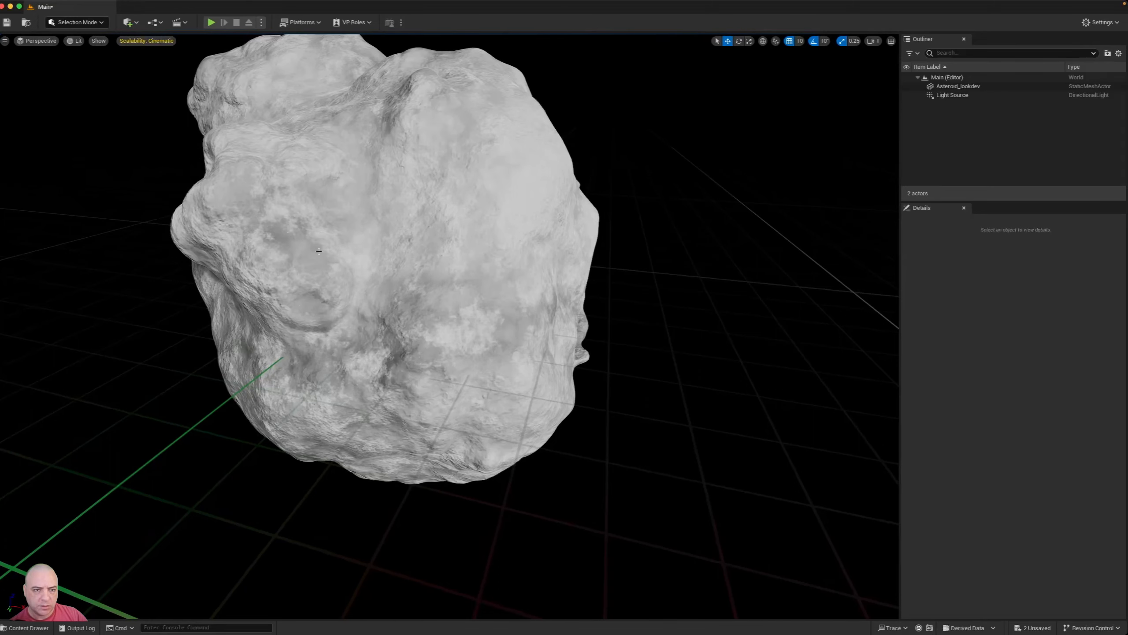
pyautogui.moveTo(384, 276); pyautogui.dragTo(384, 320)
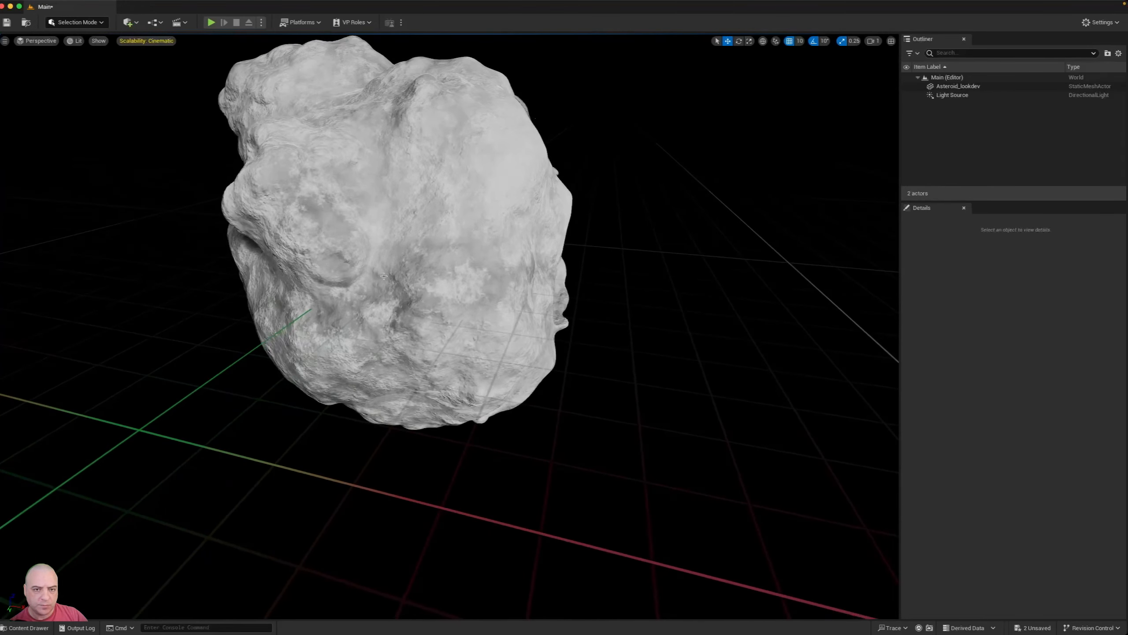
# Select the Light Source and set its intensity to 2 lux after trying 1 lux.
pyautogui.click(952, 96)
pyautogui.click(1036, 410)
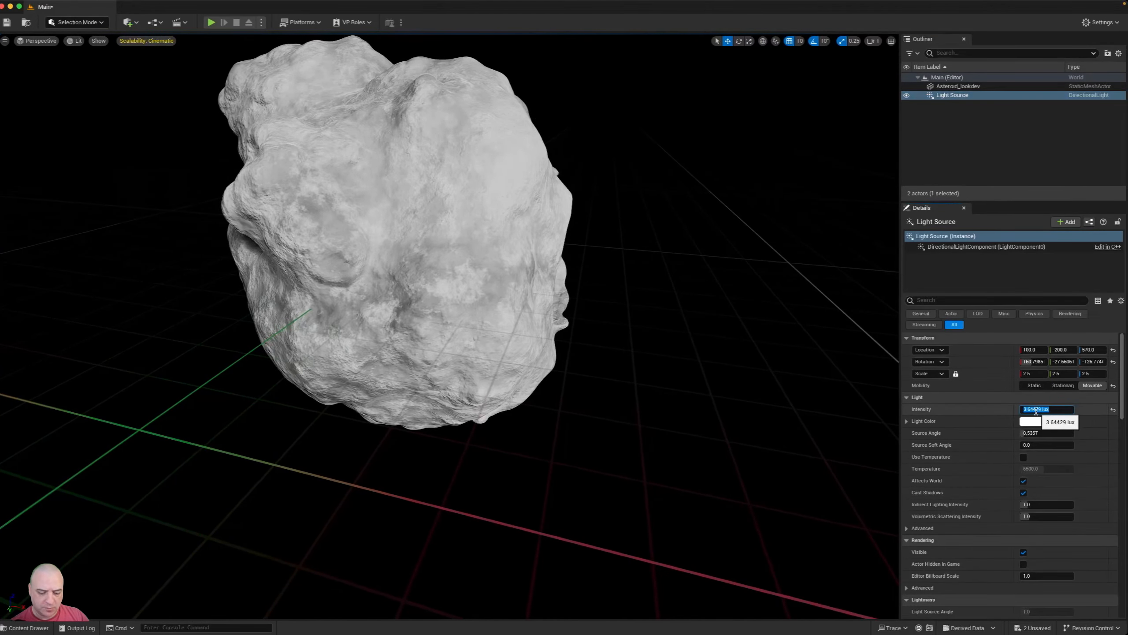
pyautogui.write('1')
pyautogui.press('Return')
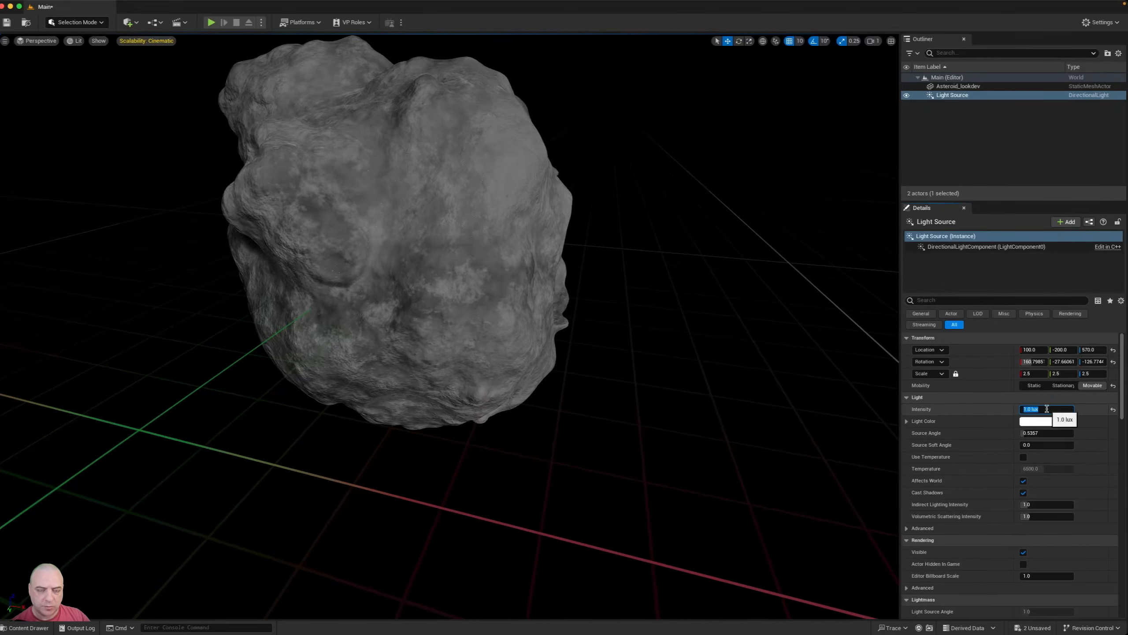
pyautogui.write('2')
pyautogui.press('Return')
# Rotate the directional light to about 13.6° in Y and -123.3° in Z, and check the asteroid's shading up close.
pyautogui.keyDown('alt'); pyautogui.moveTo(504, 414); pyautogui.dragTo(417, 414); pyautogui.keyUp('alt')
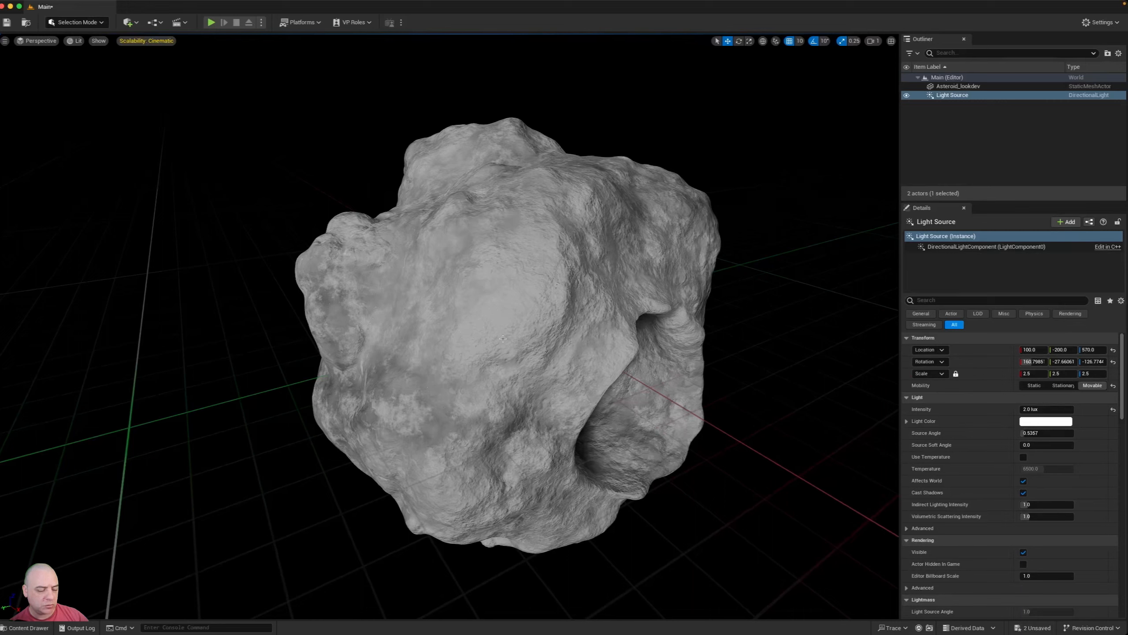
pyautogui.hotkey('ctrl', 'l')
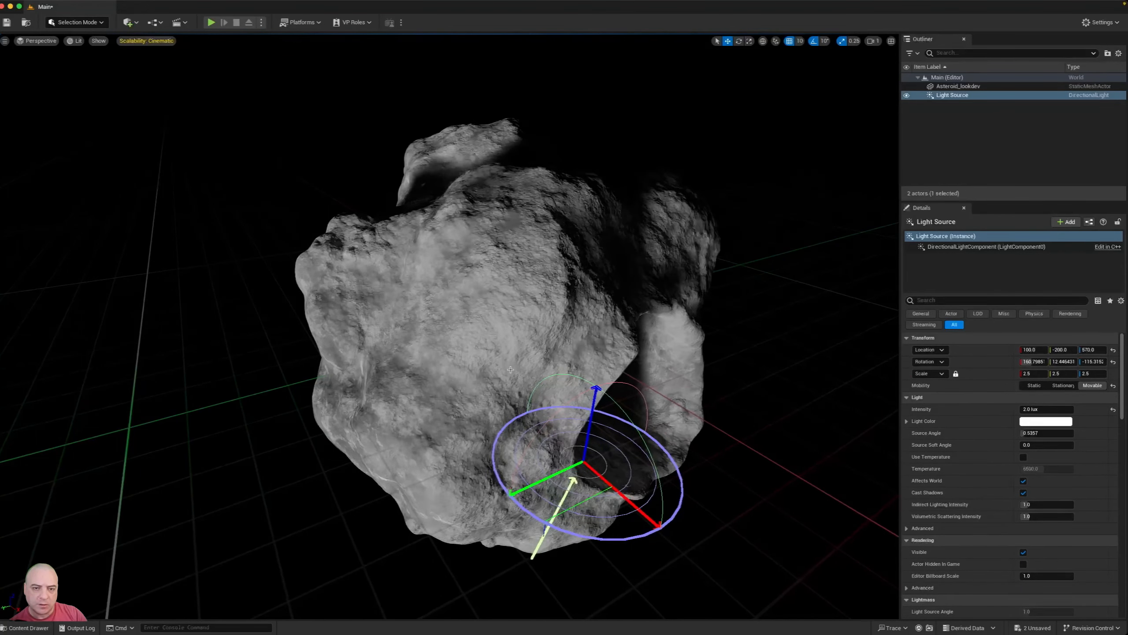
pyautogui.hotkey('ctrl', 'l')
pyautogui.hotkey('ctrl', 'l')
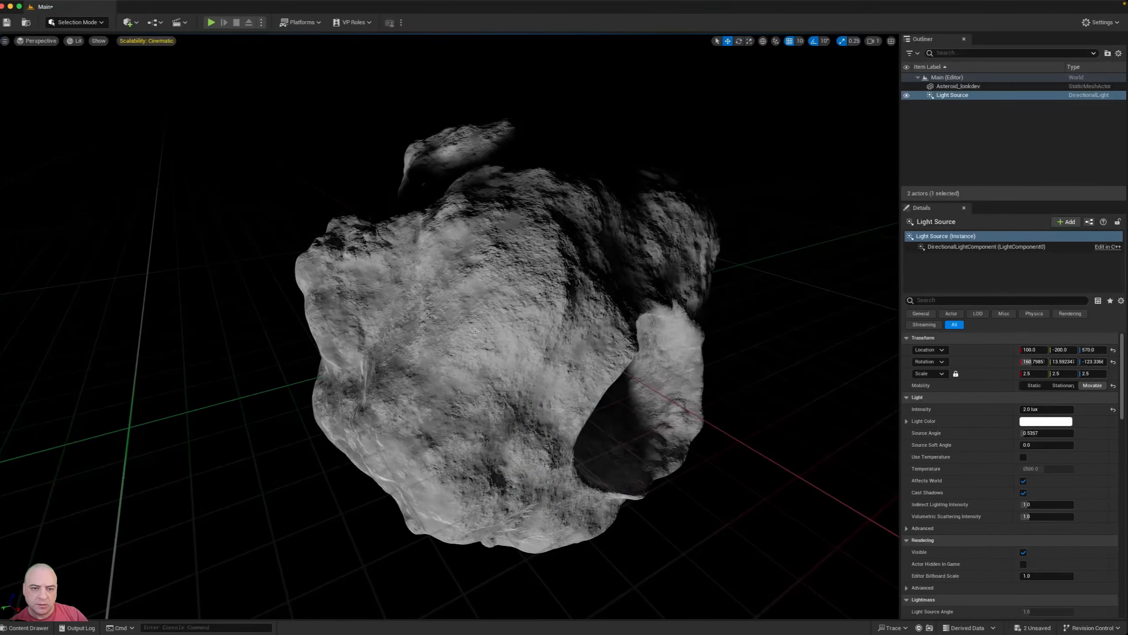
pyautogui.scroll(4, 467, 361)
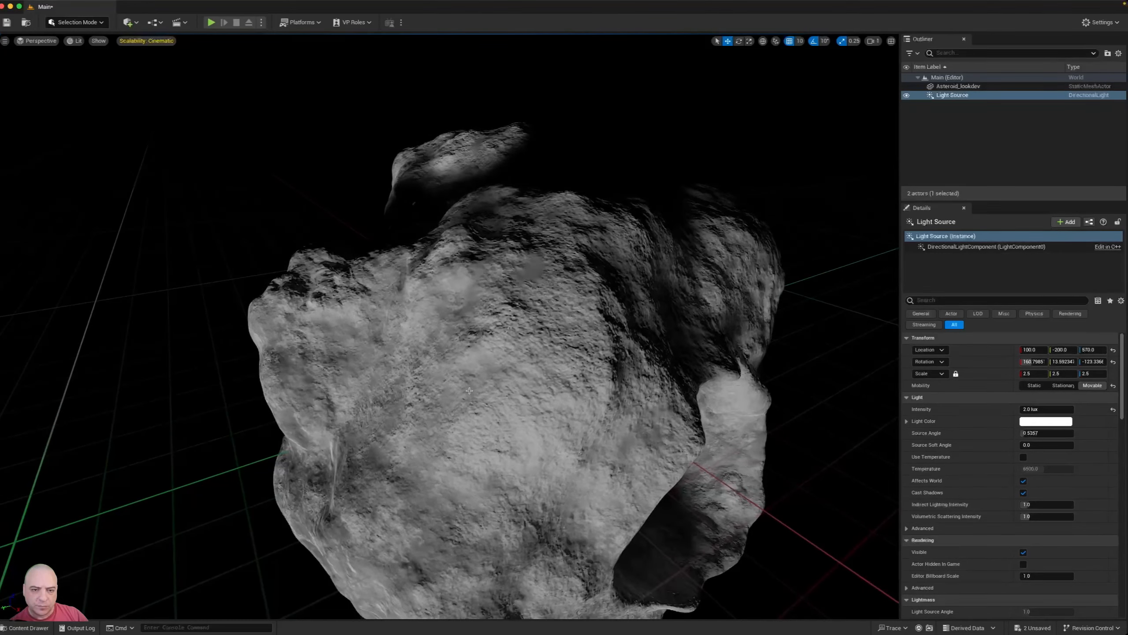
pyautogui.moveTo(522, 364); pyautogui.dragTo(515, 313, button='right')
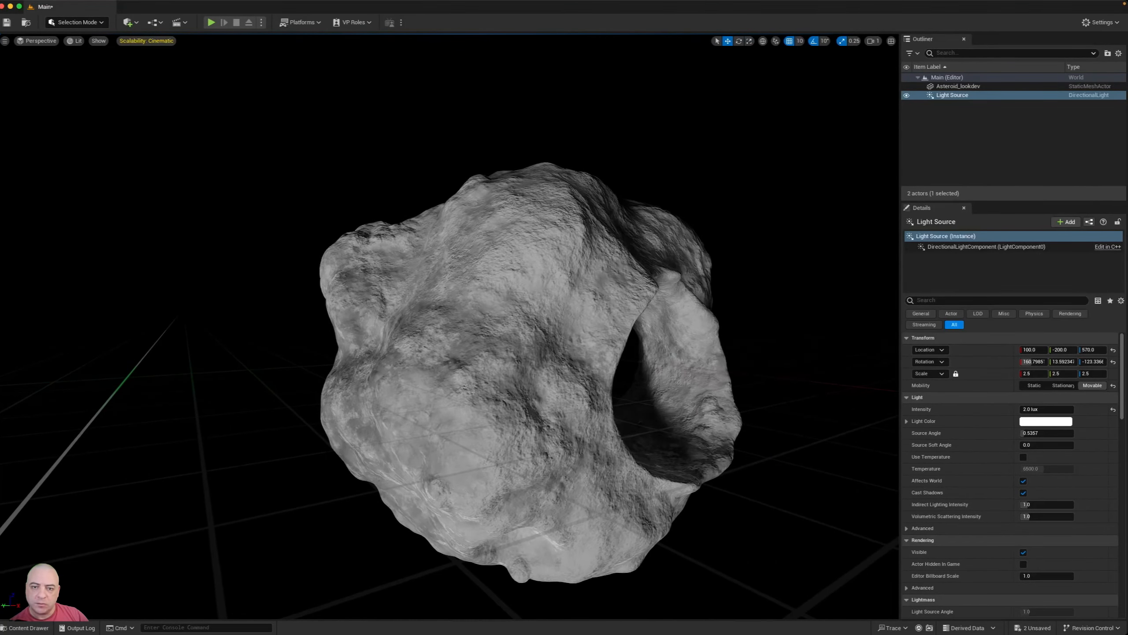
pyautogui.moveTo(498, 373); pyautogui.dragTo(518, 356)
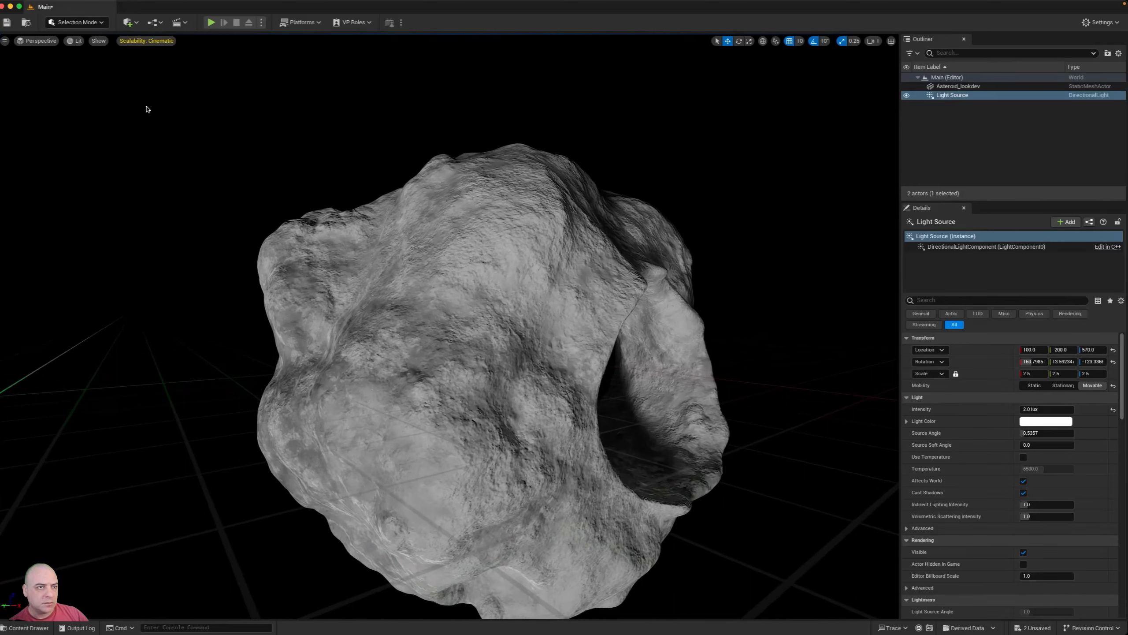
# Check the asteroid in the Shader Complexity view mode, then restore the Lit view mode.
pyautogui.click(75, 41)
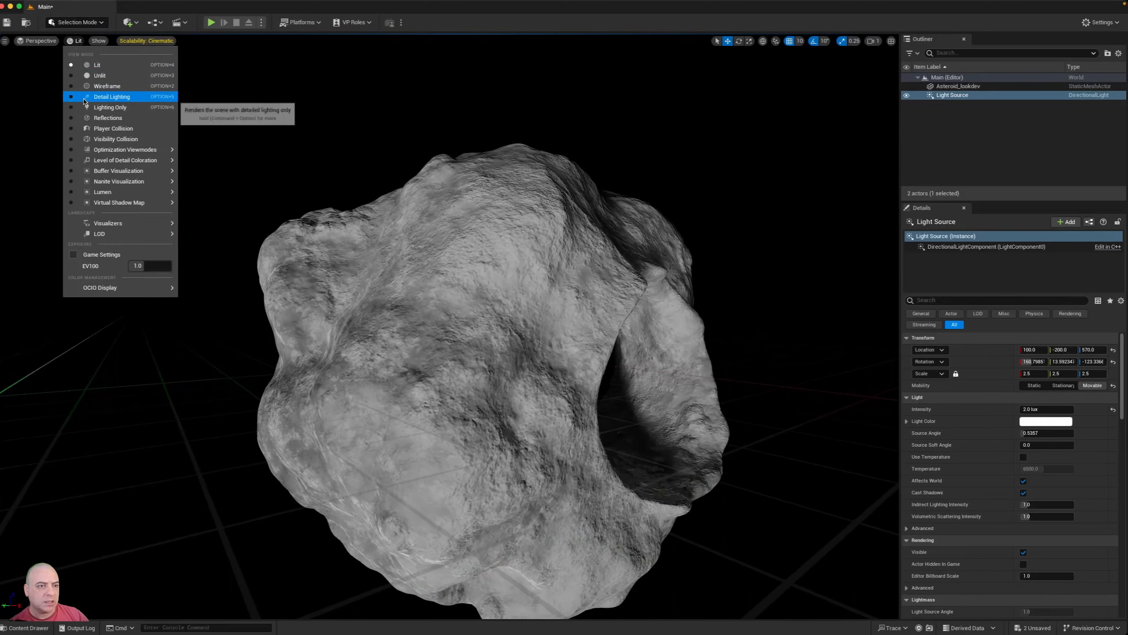
pyautogui.moveTo(132, 153)
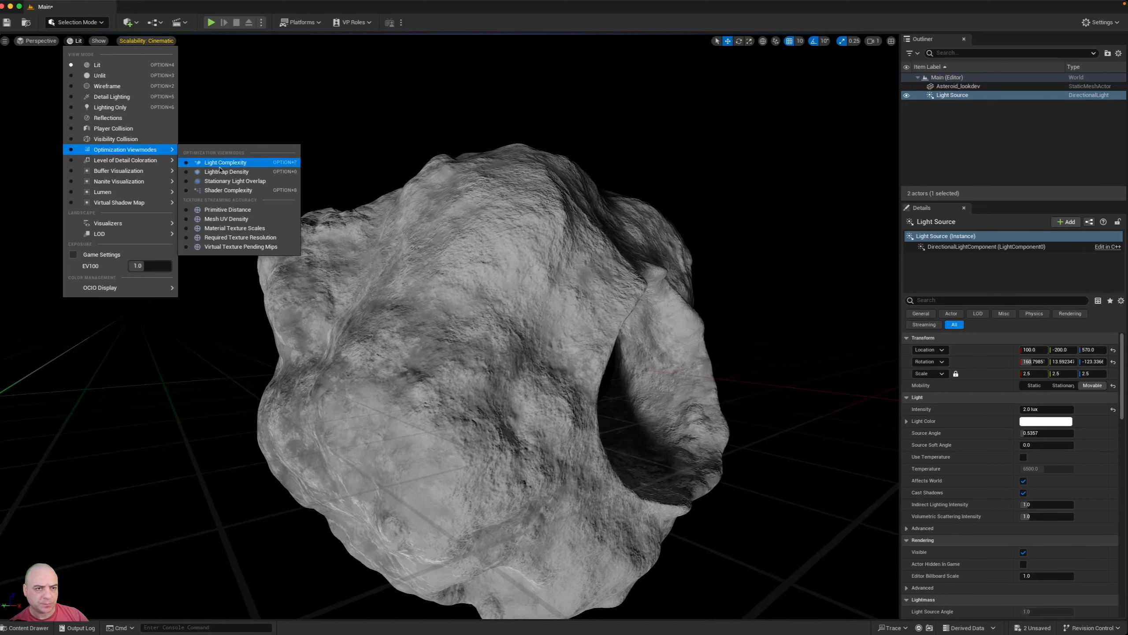
pyautogui.click(228, 190)
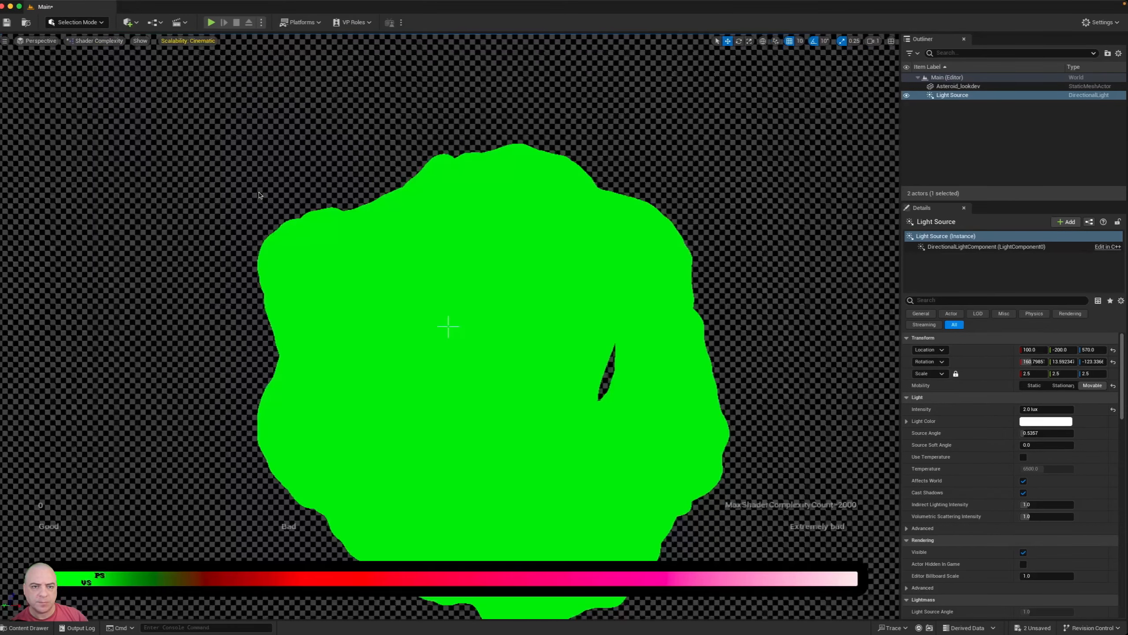
pyautogui.scroll(-4, 237, 187)
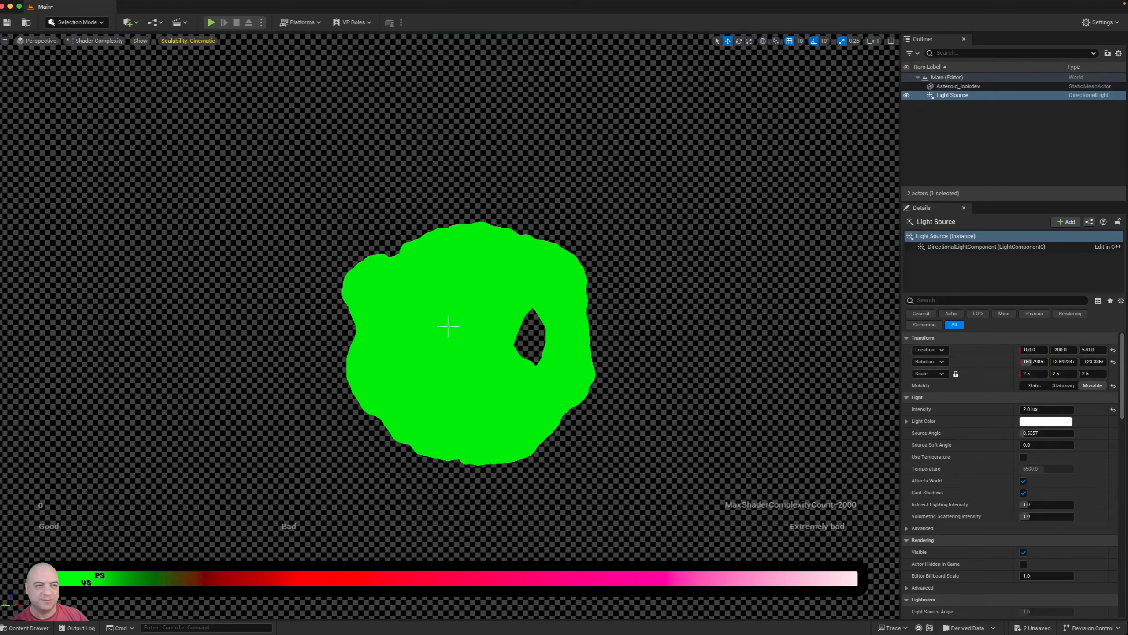
pyautogui.moveTo(436, 236)
pyautogui.mouseDown(button='right')
pyautogui.moveTo(435, 173)
pyautogui.moveTo(435, 236)
pyautogui.mouseUp(button='right')
pyautogui.click(99, 41)
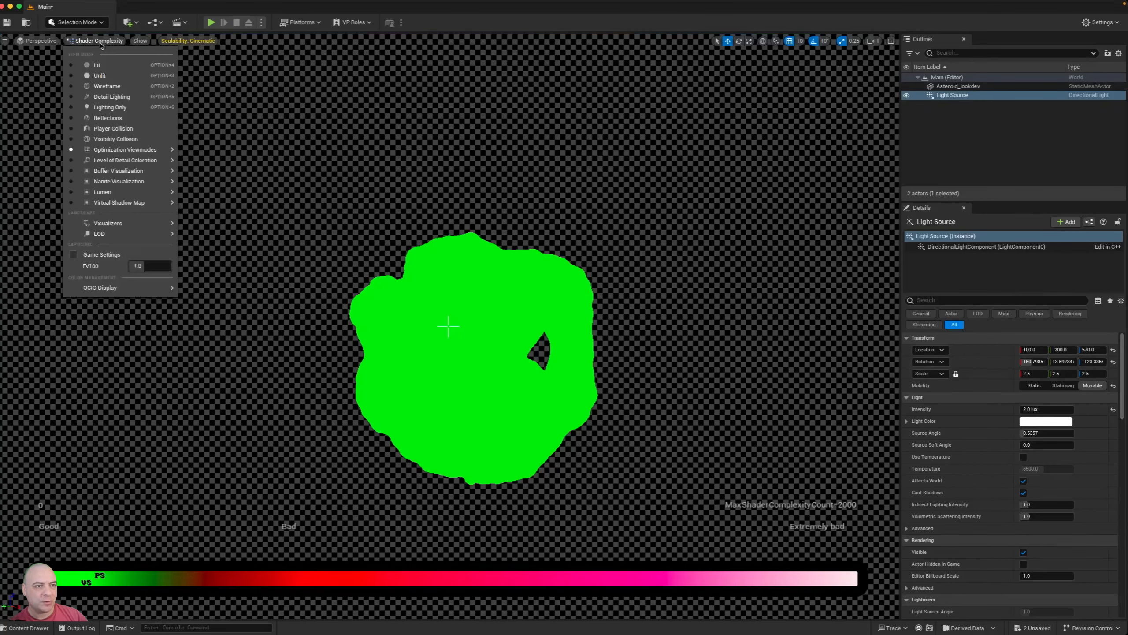
pyautogui.click(98, 66)
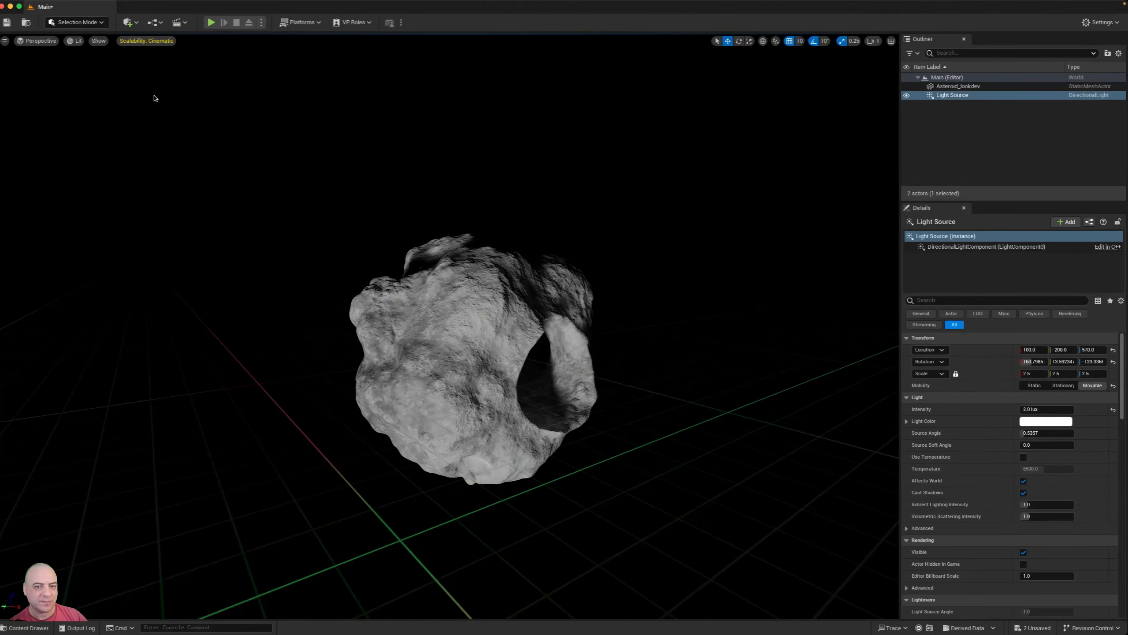
pyautogui.moveTo(281, 224); pyautogui.dragTo(281, 180)
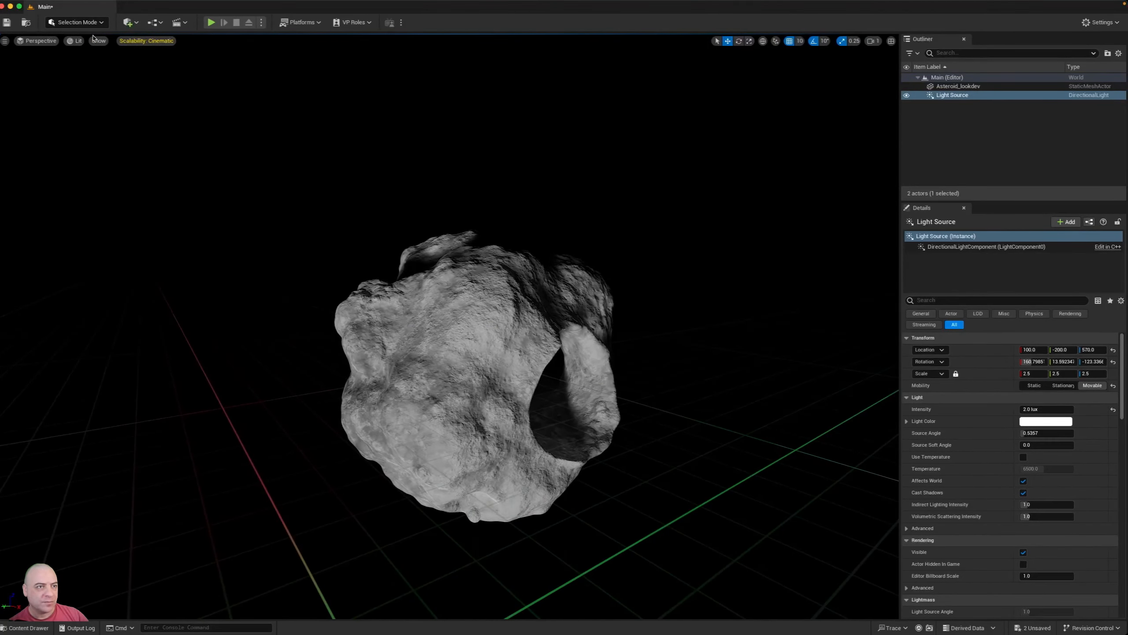
# Switch to Houdini, deselect the Asteroid_lookdev export node, and bring the asteroid and rock branches into view.
pyautogui.click(10, 6)
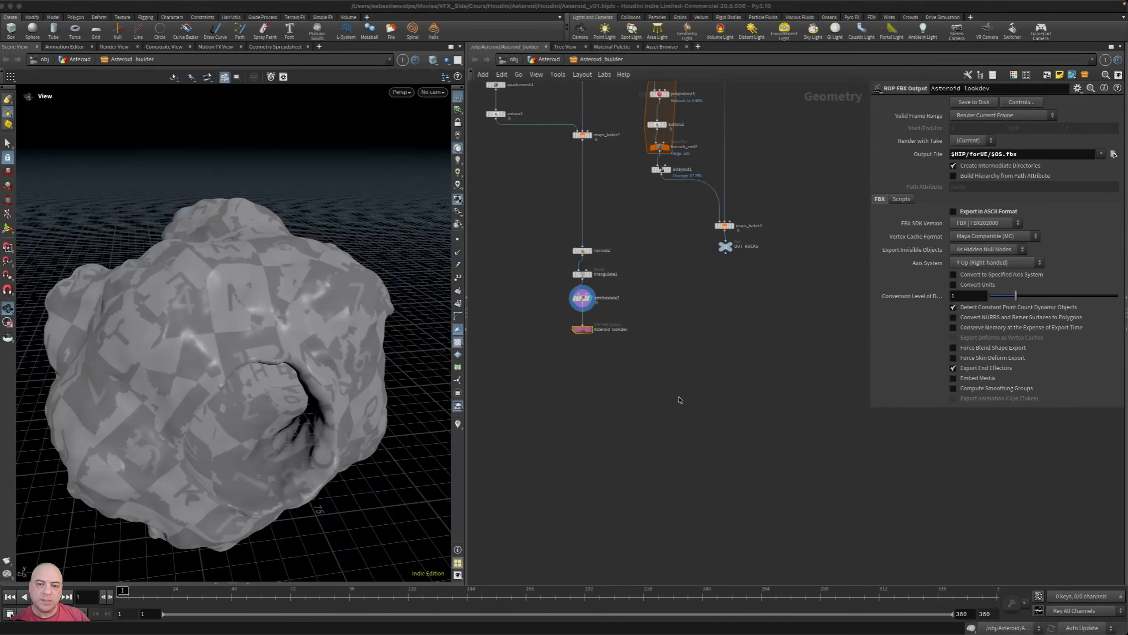
pyautogui.click(671, 423)
pyautogui.scroll(-3, 640, 376)
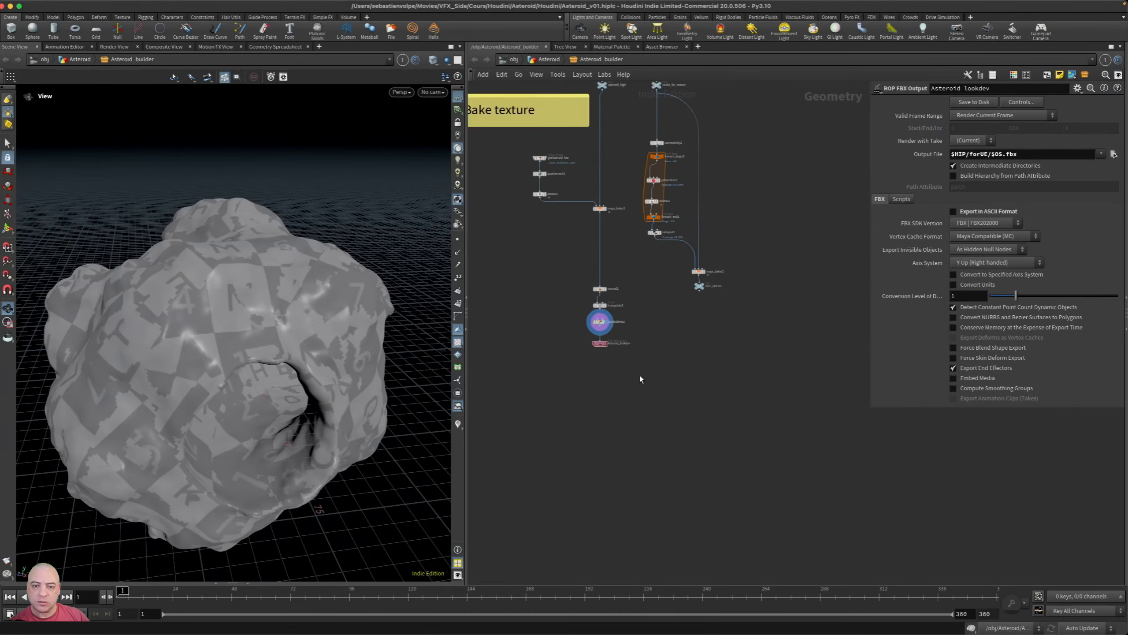